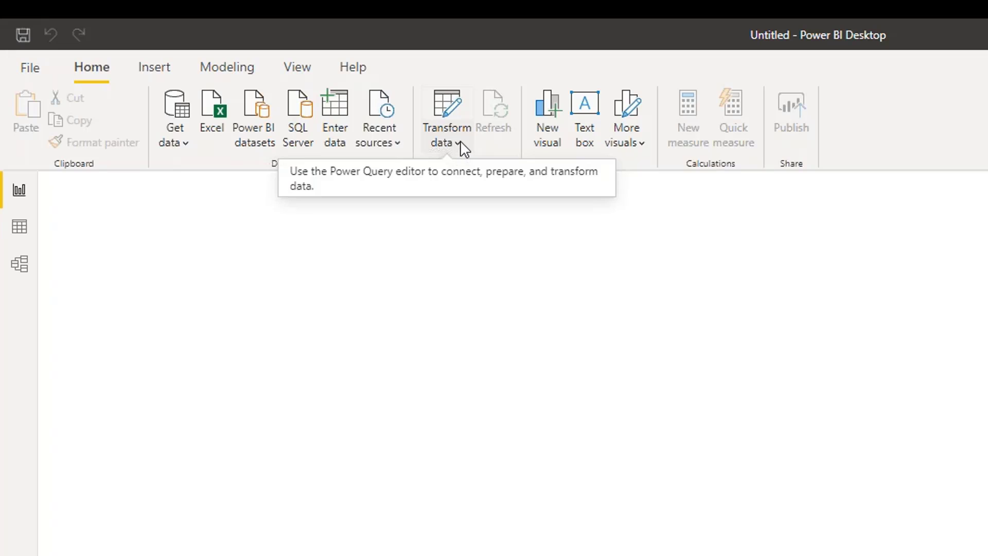
left_click(458, 144)
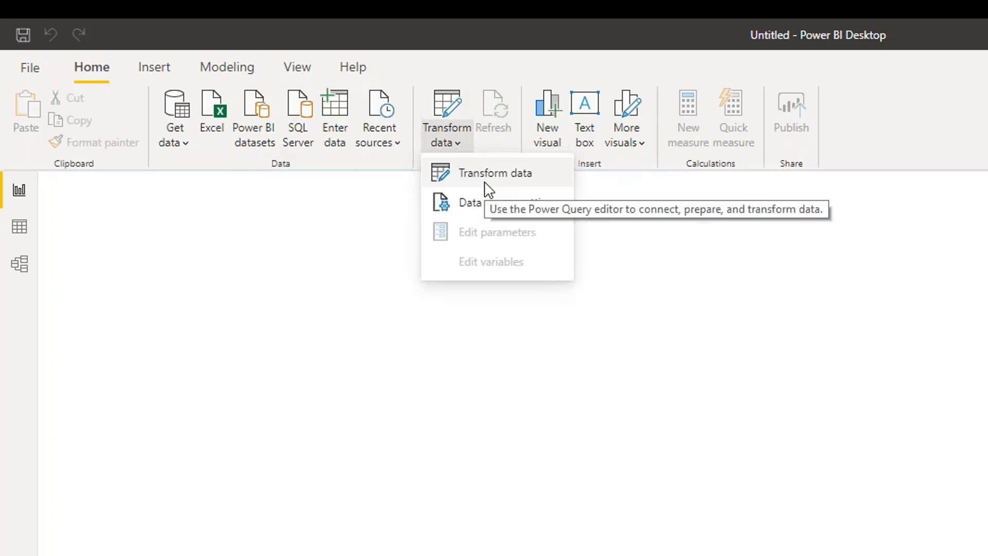
left_click(184, 303)
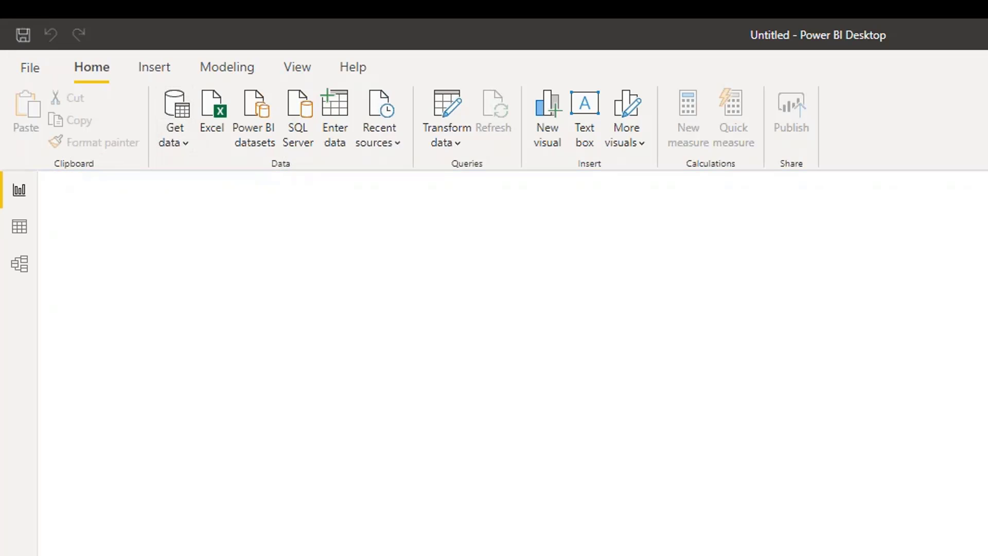
Connect to the SQL Server database "two" on server "busybee" using Import mode.
left_click(181, 150)
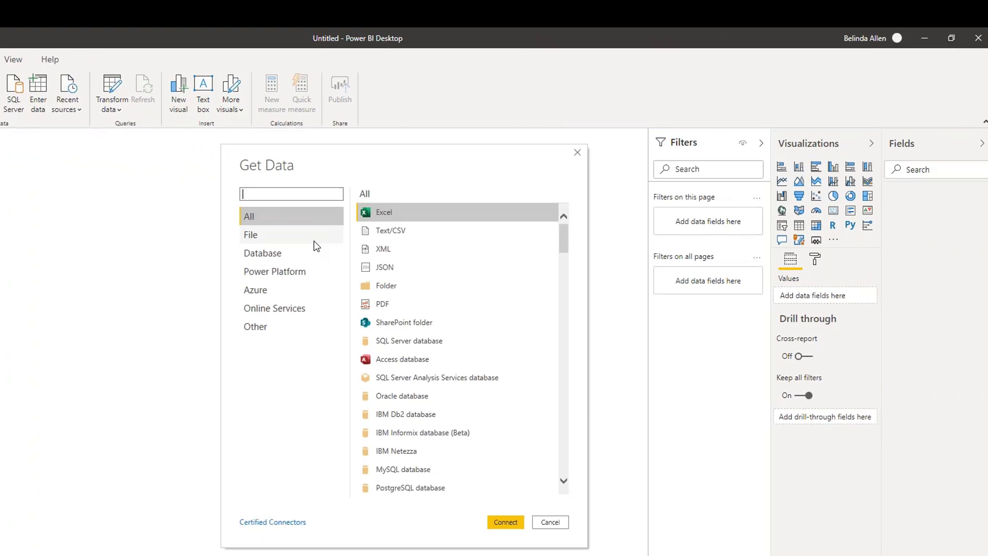
left_click(252, 249)
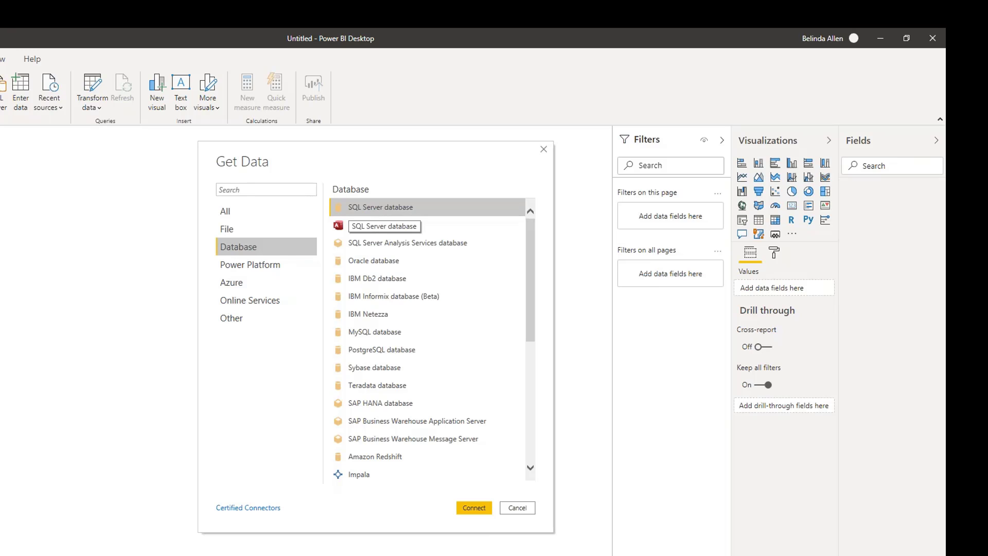
left_click(481, 509)
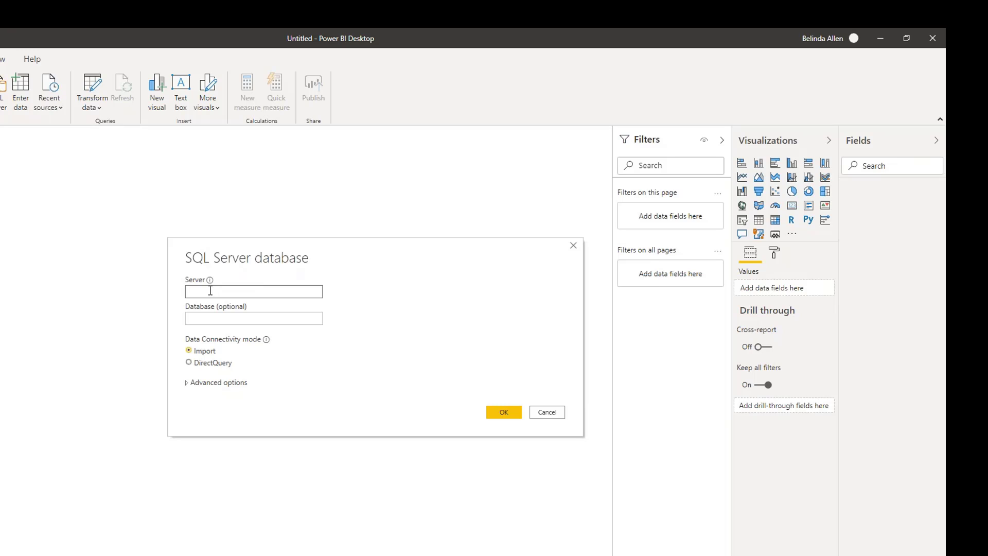
type("busybase")
left_click(257, 318)
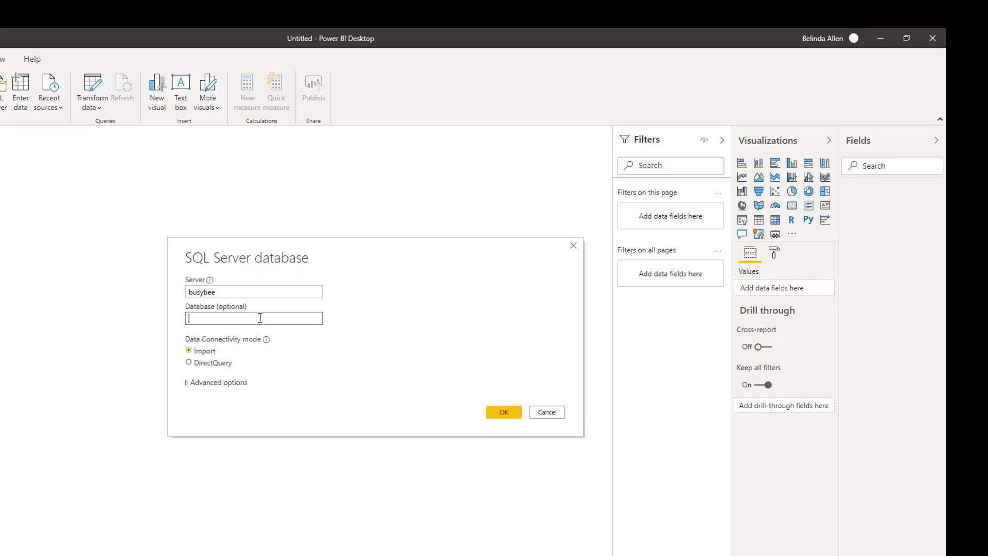
type("two")
left_click(510, 412)
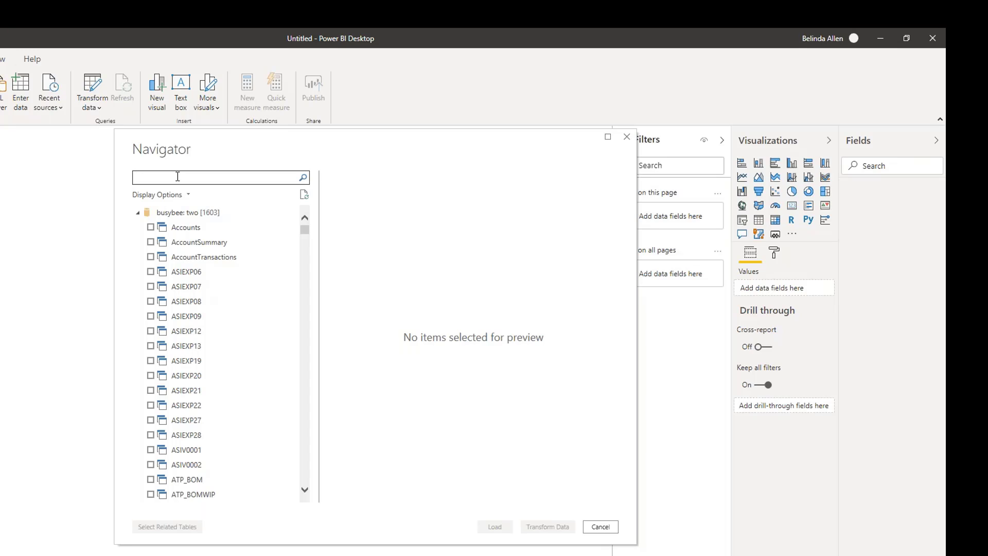
Filter the database tables by "pm" and select PM00200, PM10000 and PM10100.
type("pm")
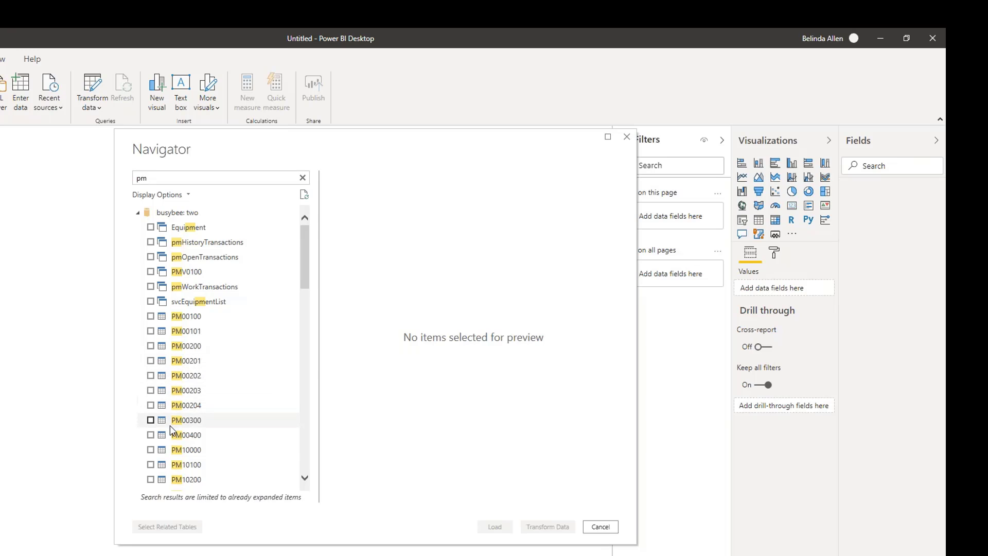
left_click(150, 345)
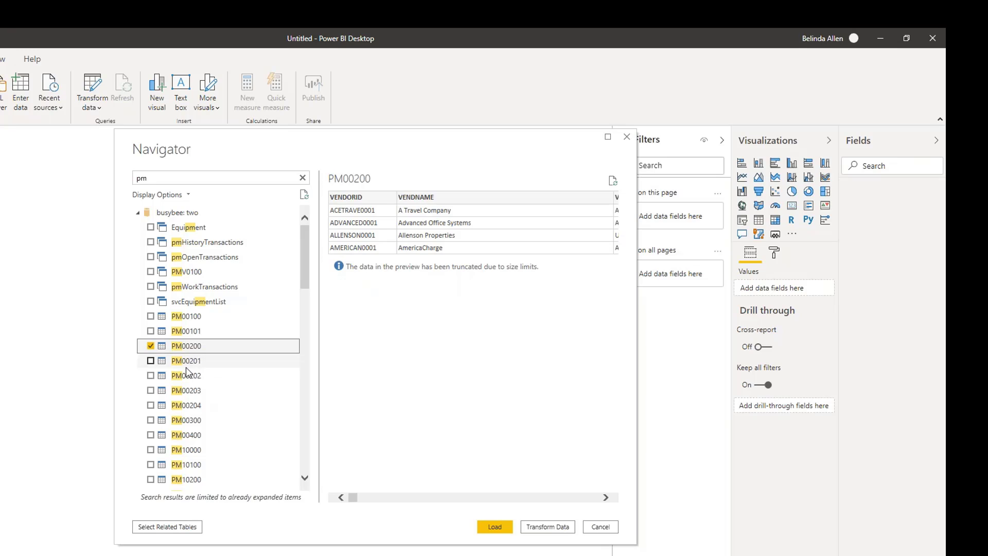
left_click(151, 450)
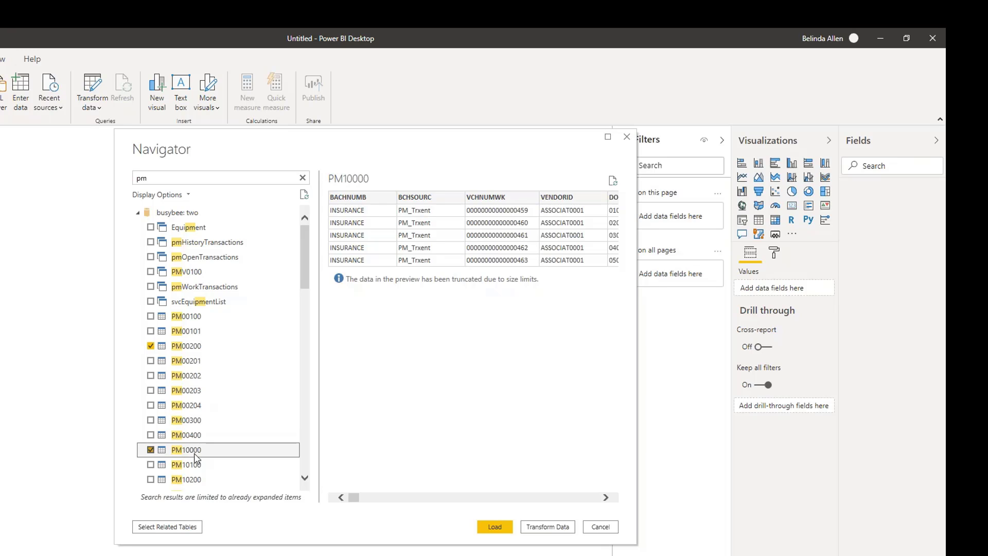
scroll(193, 452, "down", 2)
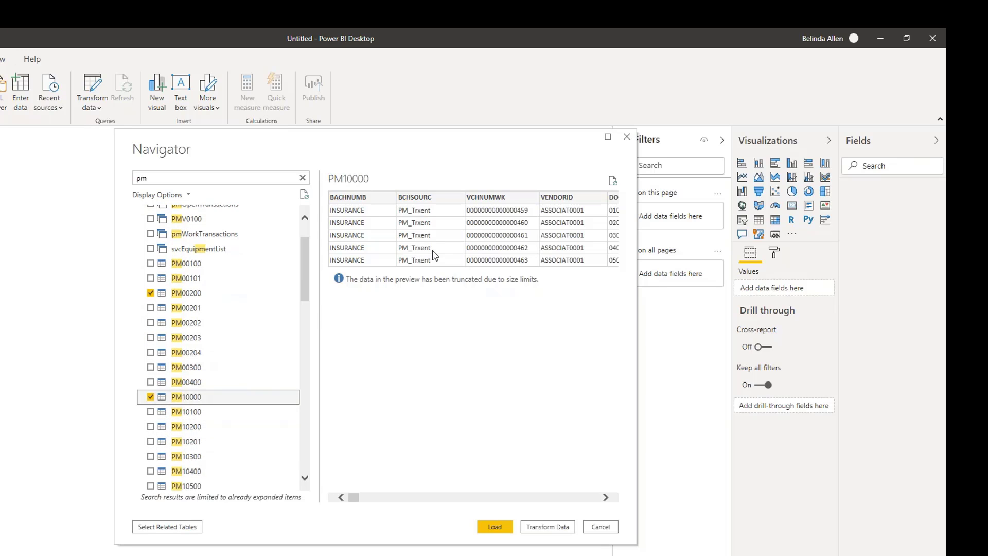
left_click(453, 497)
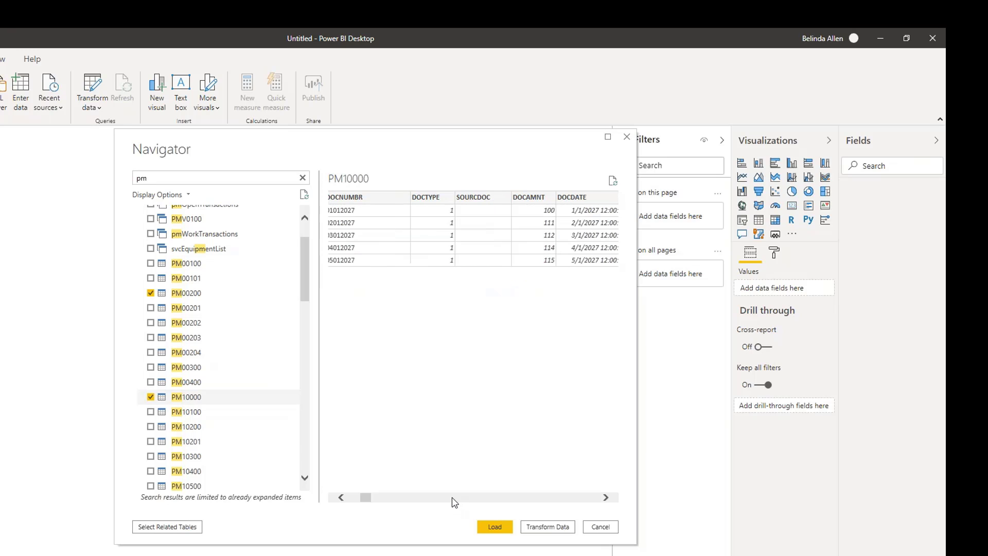
left_click(150, 412)
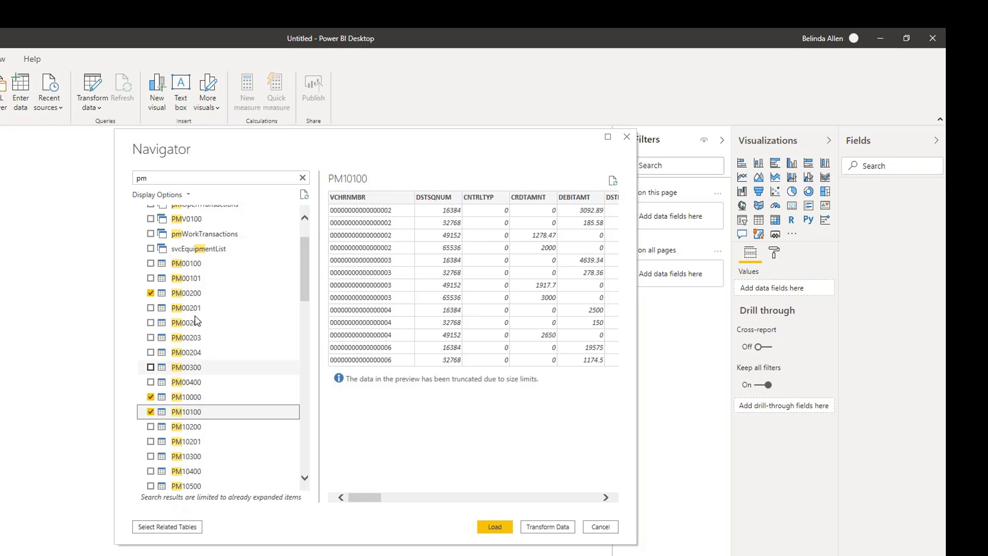
Filter the database tables by "gl" and add GL00100 and GL00105 to the selection.
double_click(139, 178)
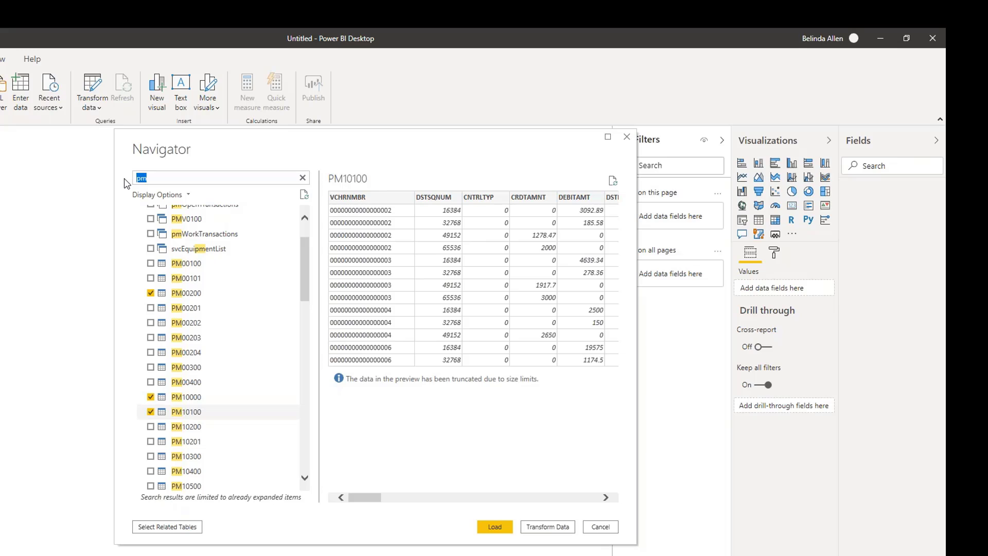
type("gl")
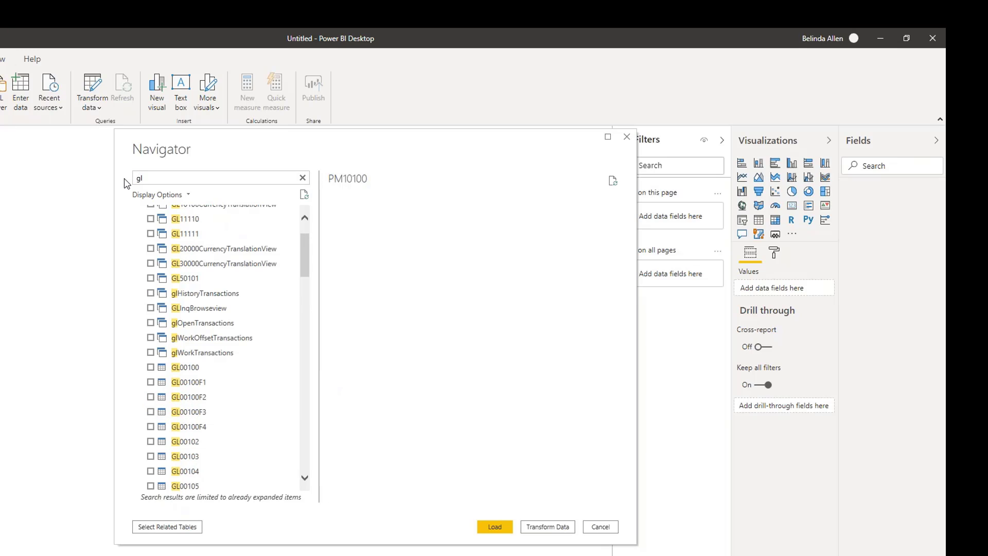
left_click(151, 367)
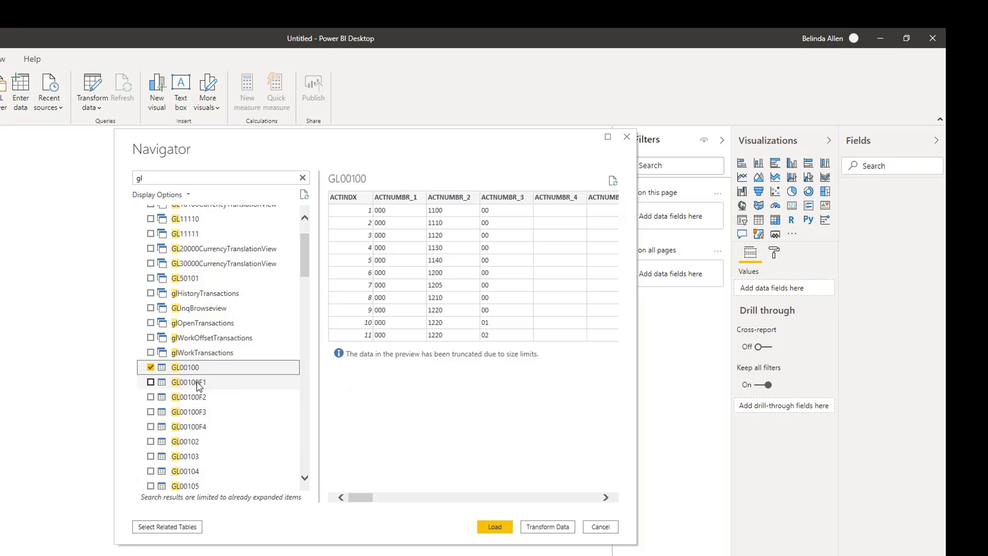
left_click(189, 487)
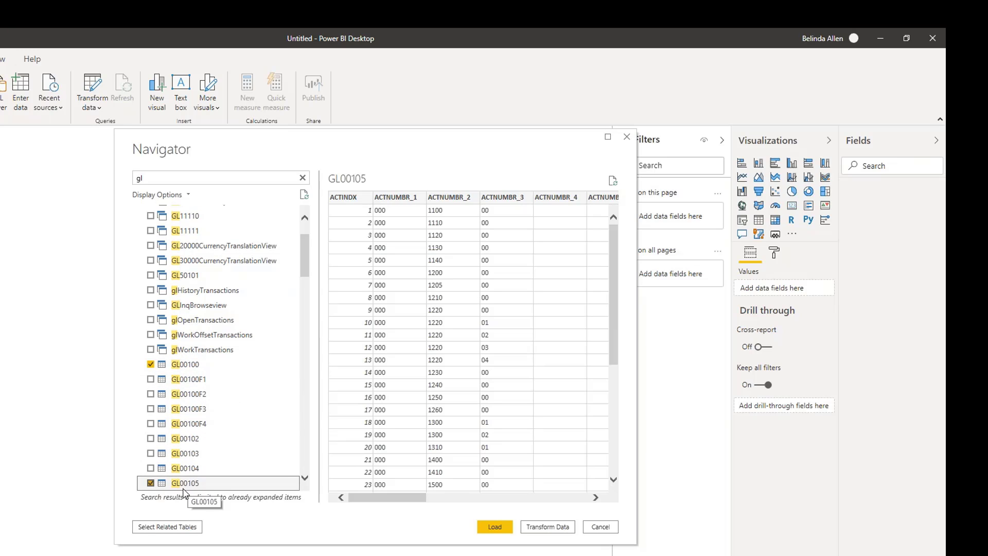
scroll(183, 483, "down", 2)
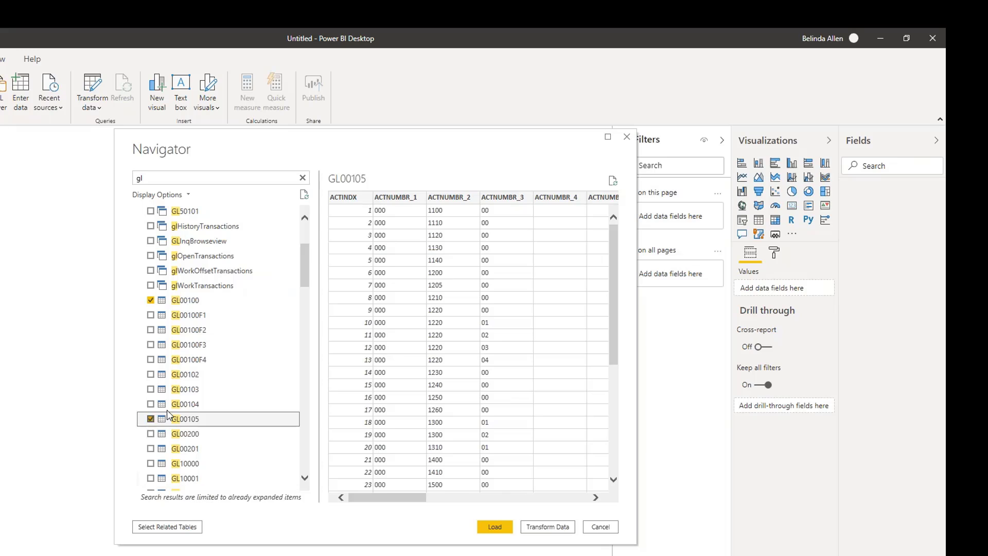
Narrow the table filter to "gl4", add GL40200 to the selection, and open the selected tables for transformation.
left_click(153, 177)
type("4")
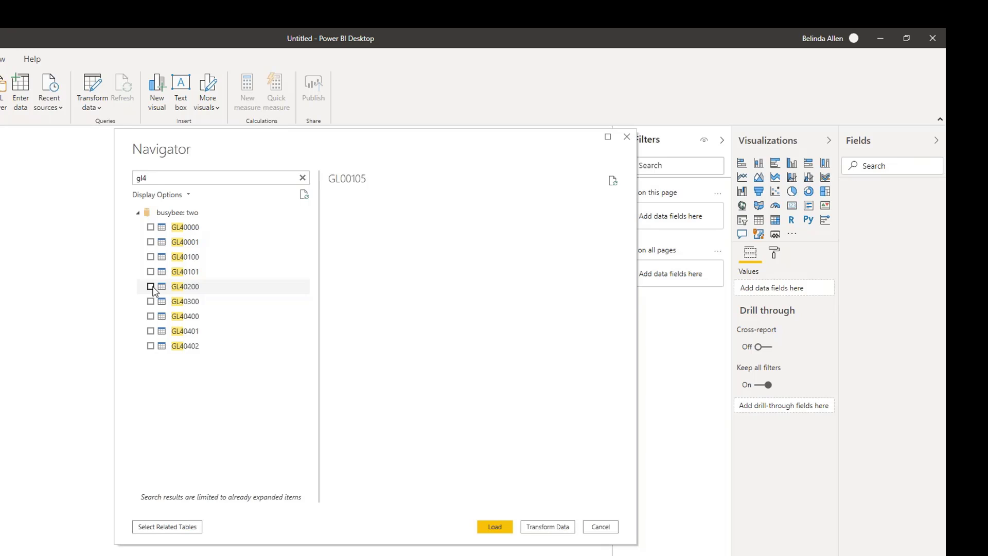
left_click(151, 287)
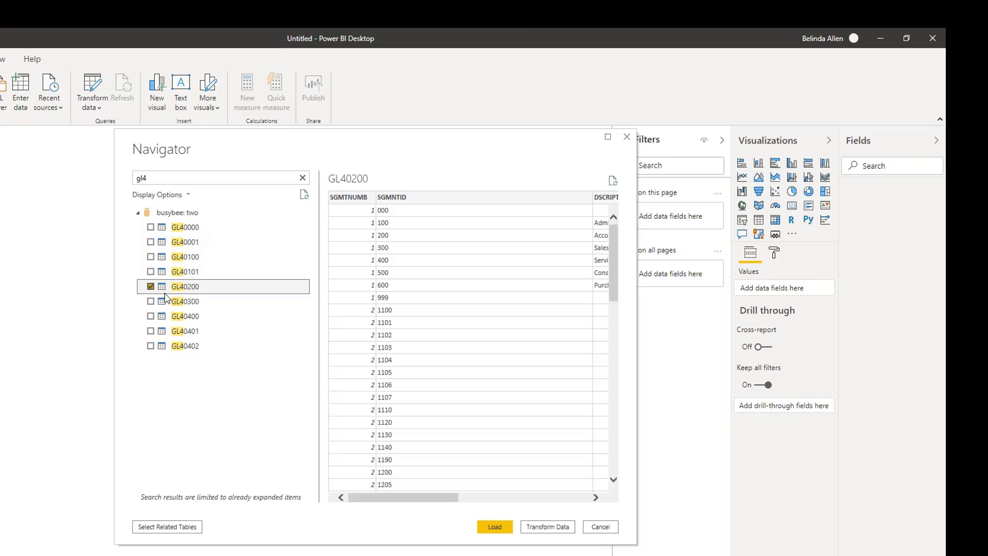
left_click(541, 532)
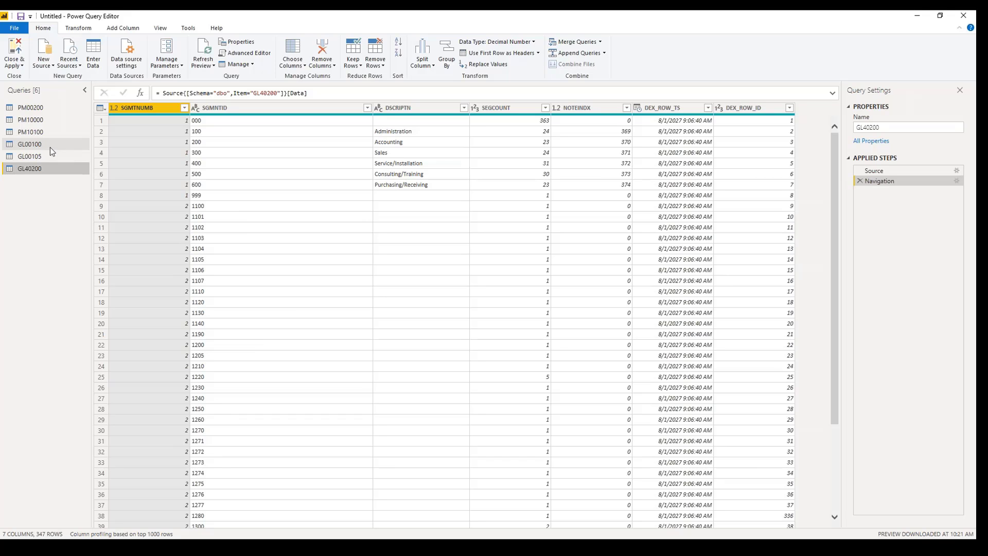
Rename the PM00200 query to Vendor.
left_click(35, 108)
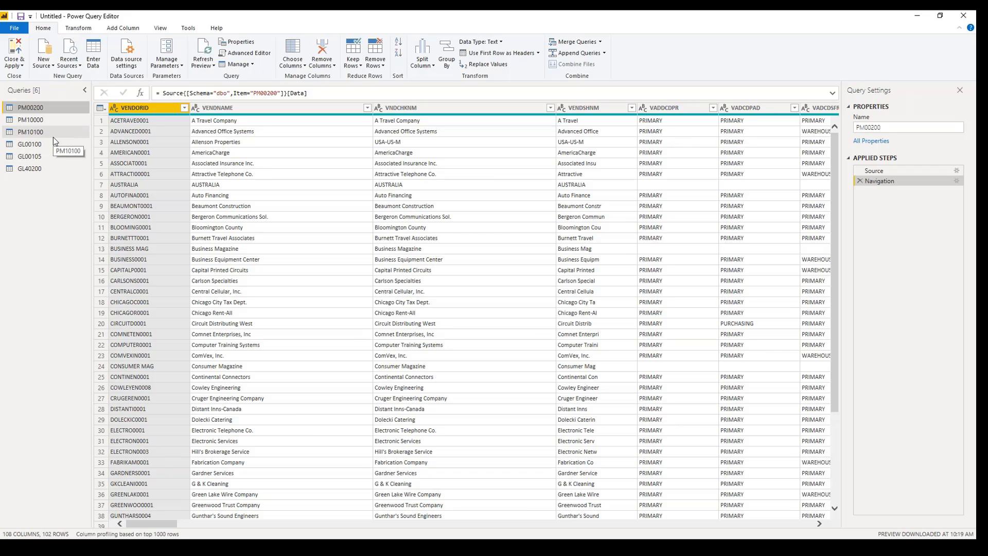
double_click(896, 127)
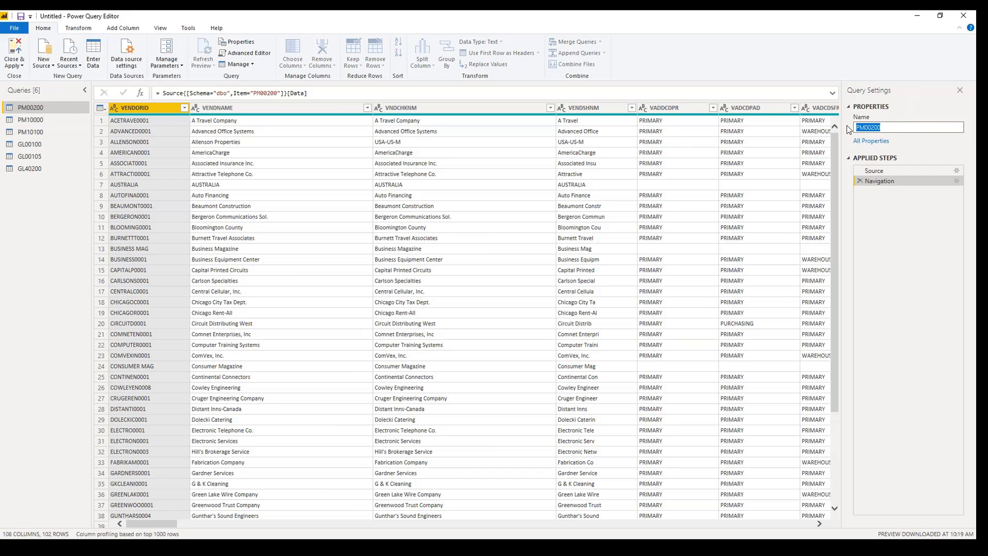
type("Vendor")
key("Return")
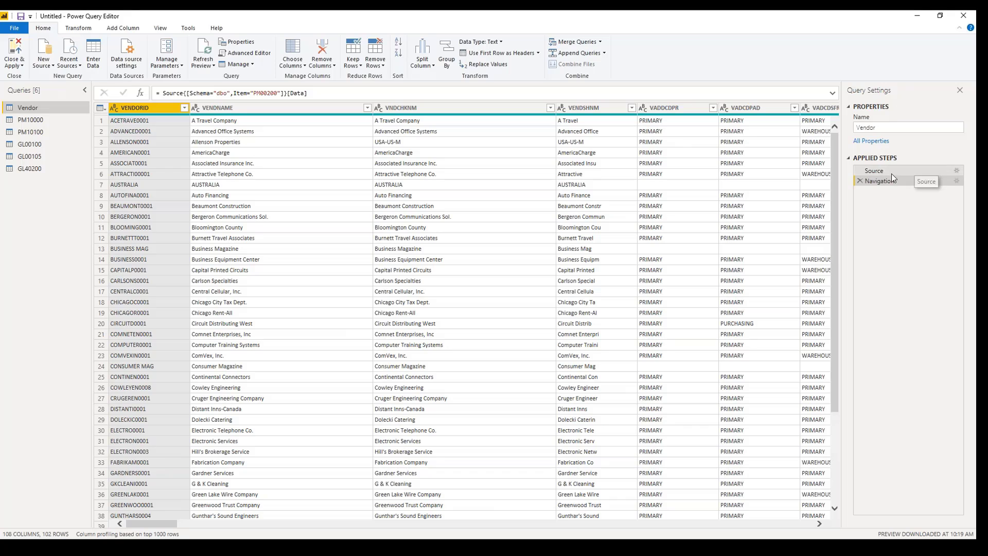
Inspect the settings of the Vendor query's Source and Navigation steps without changing them.
left_click(937, 168)
left_click(957, 171)
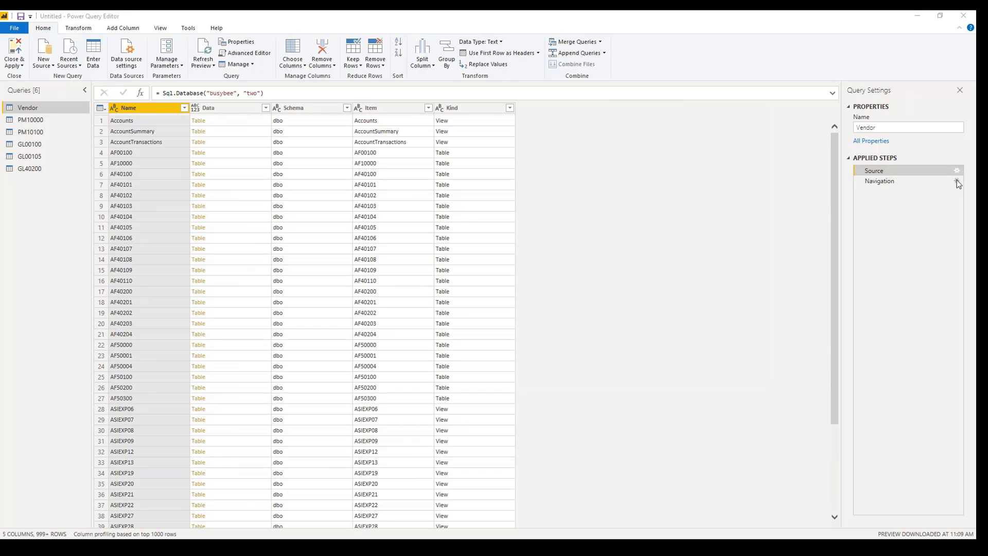
left_click(638, 321)
left_click(948, 181)
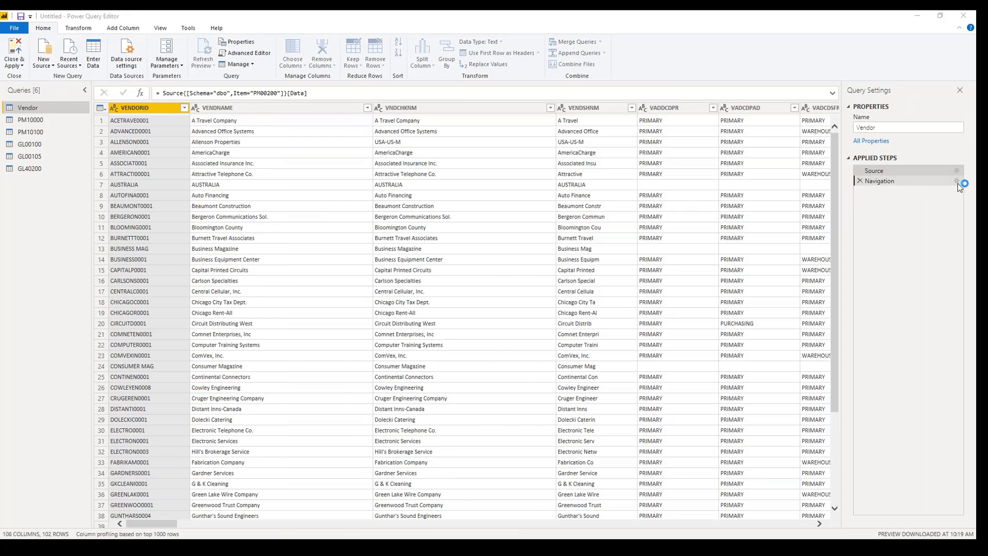
left_click(957, 181)
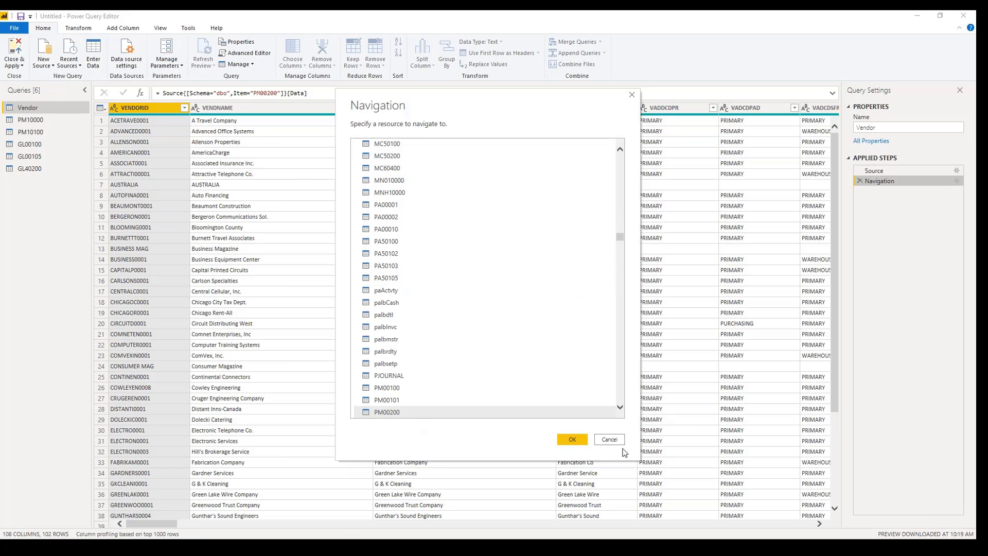
left_click(601, 441)
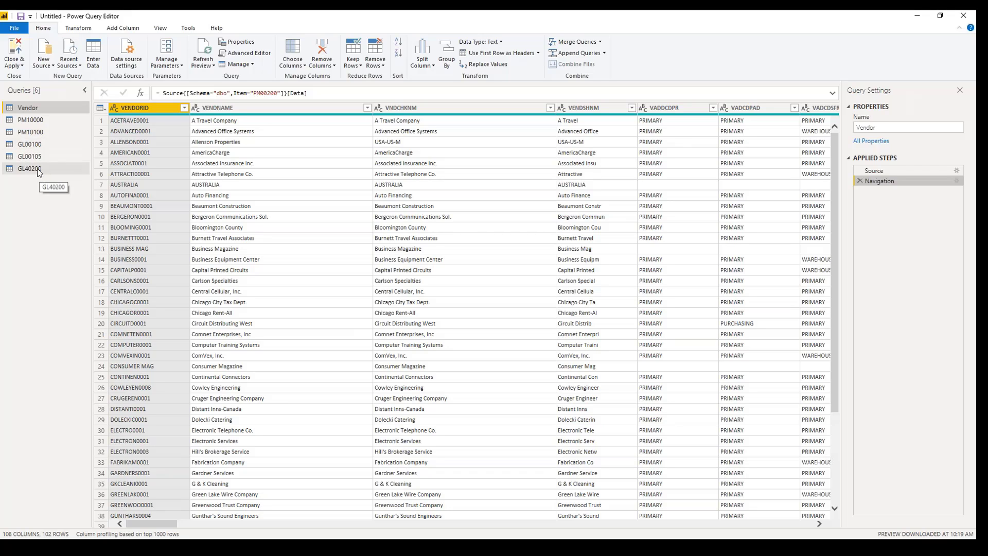
Rename the PM10000 query to PM Transaction.
left_click(35, 122)
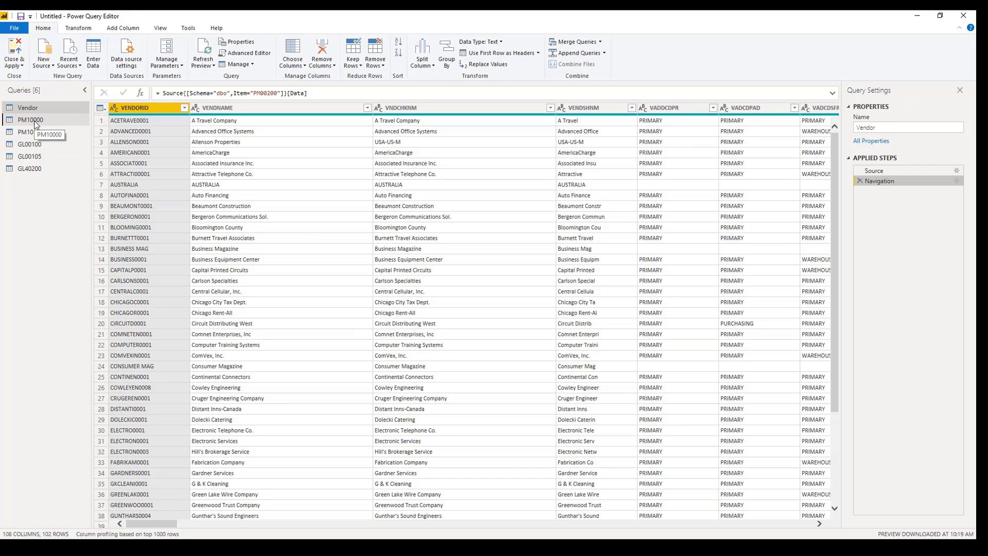
right_click(35, 123)
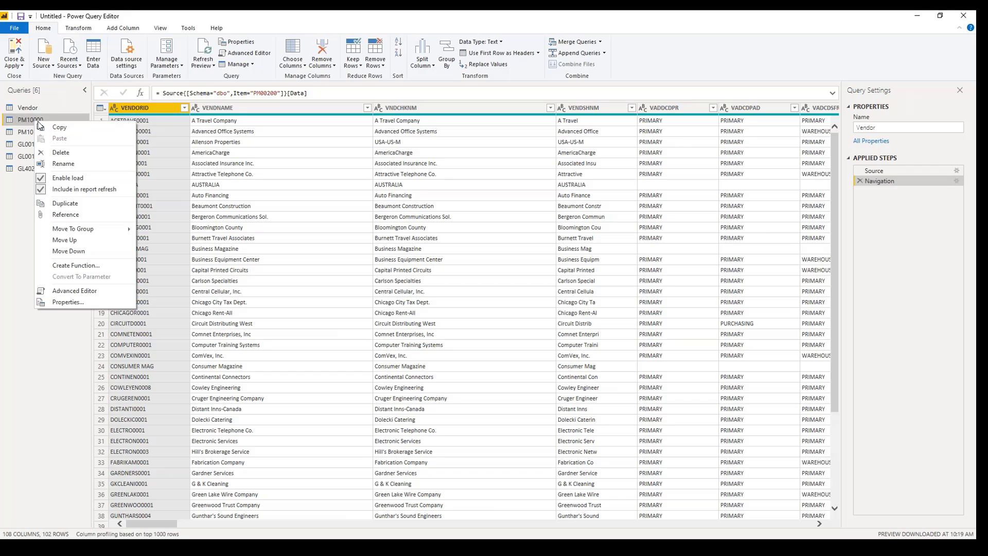
left_click(63, 164)
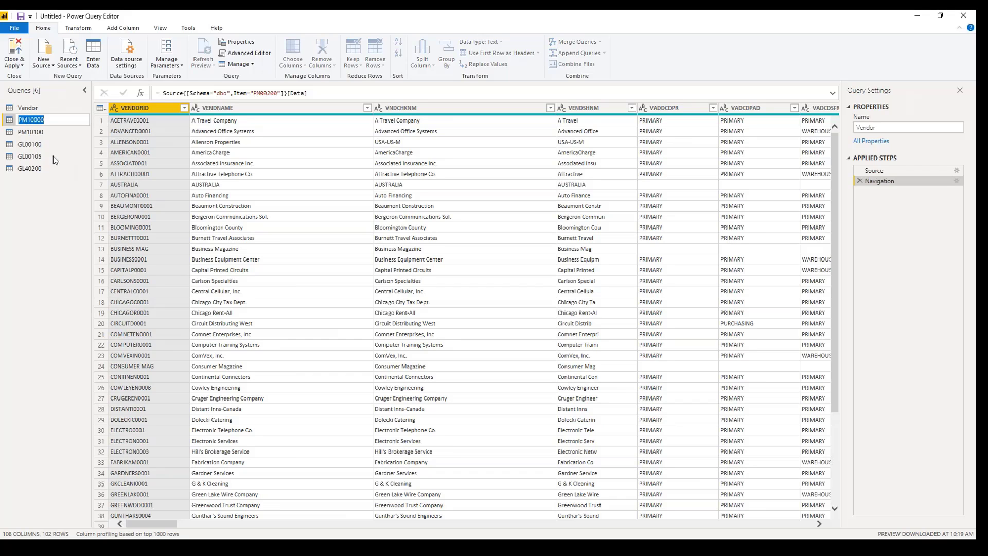
type("PM Transaction")
key("Return")
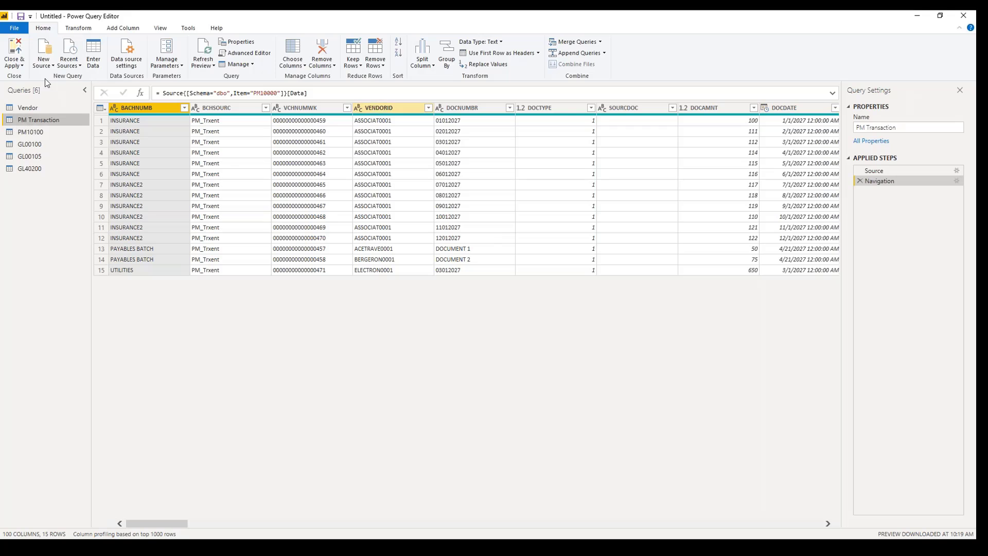
Start choosing the columns to keep in the Vendor query, clearing all of them and marking only VENDORID and VENDNAME.
left_click(43, 109)
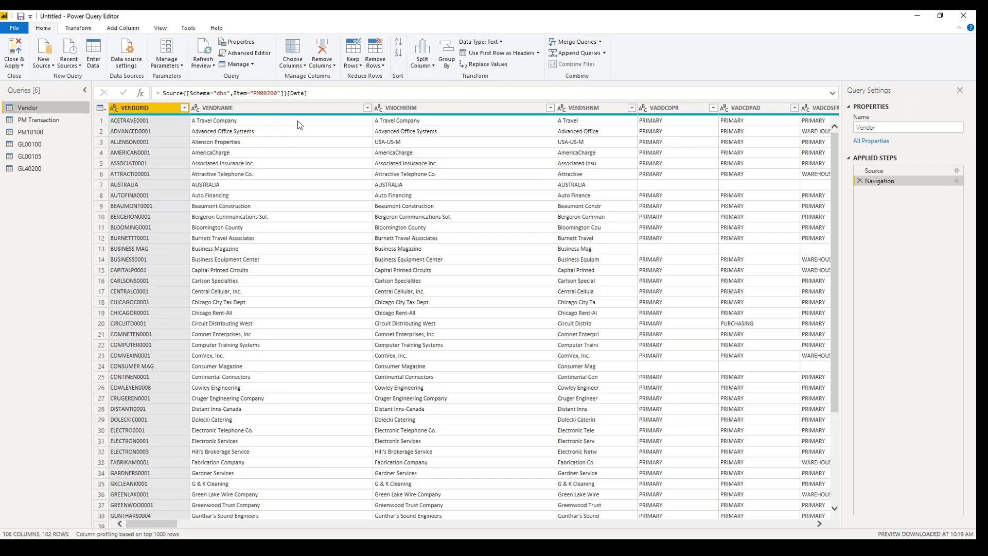
left_click(292, 50)
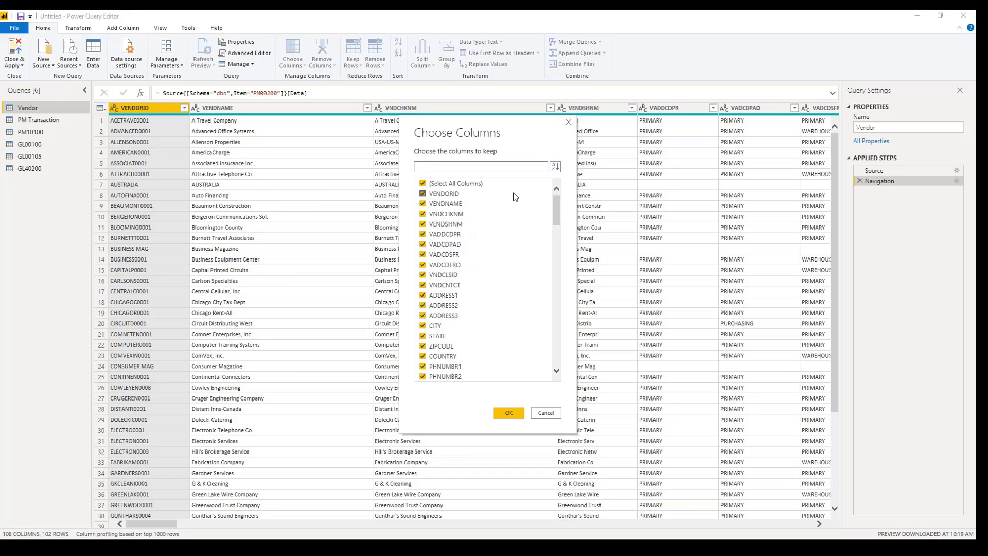
left_click(423, 184)
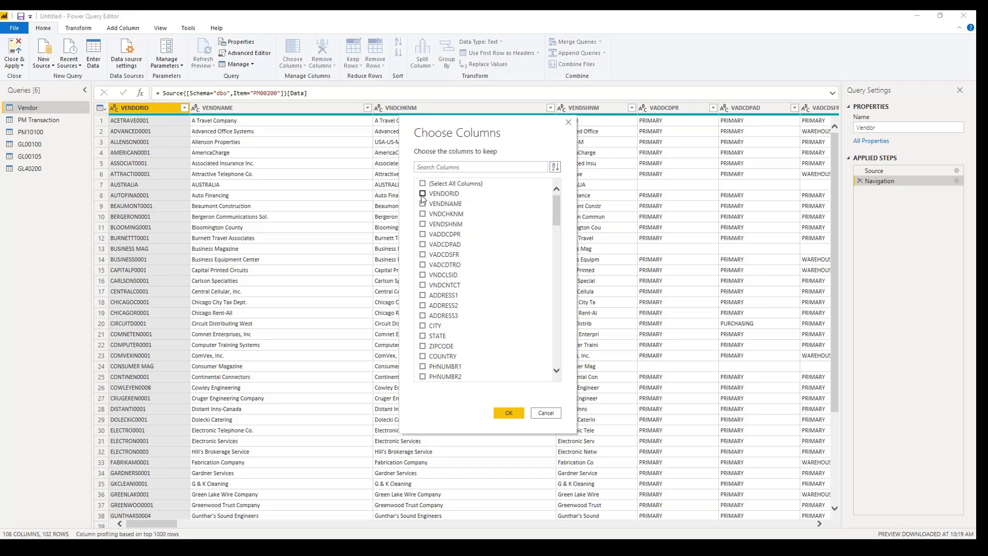
left_click(422, 194)
left_click(422, 204)
left_click(422, 215)
left_click(423, 214)
left_click(439, 169)
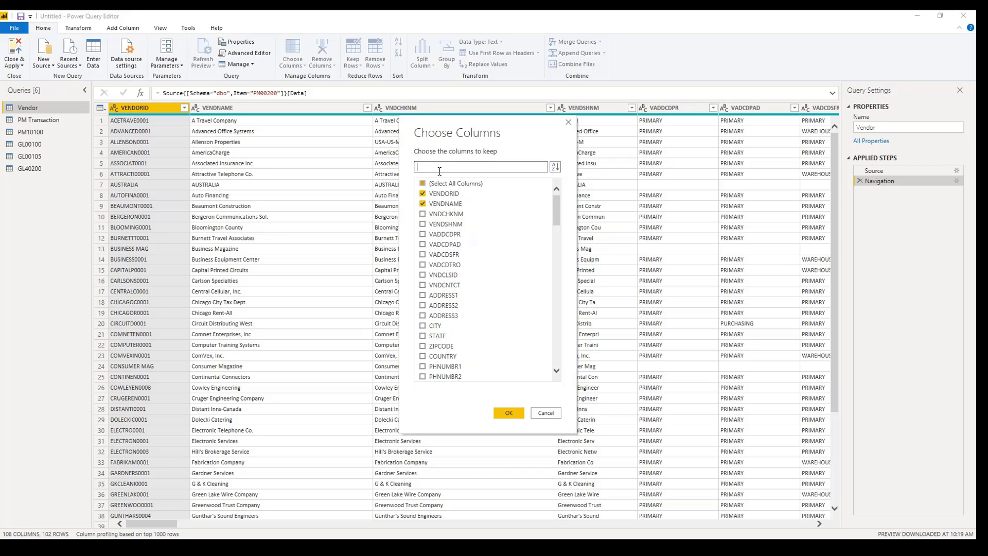
Add the HOLD column to the Vendor query's columns to keep.
scroll(466, 317, "down", 4)
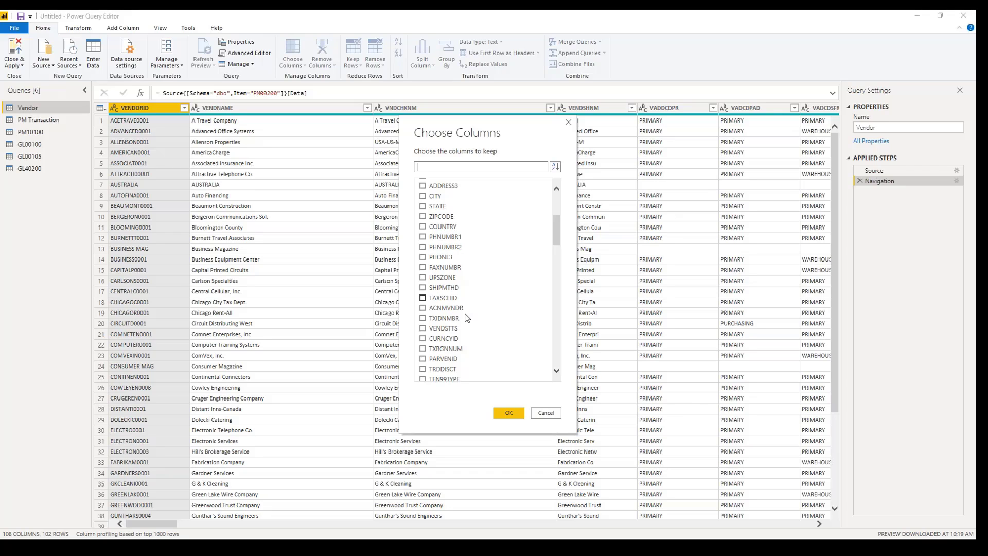
scroll(466, 317, "up", 1)
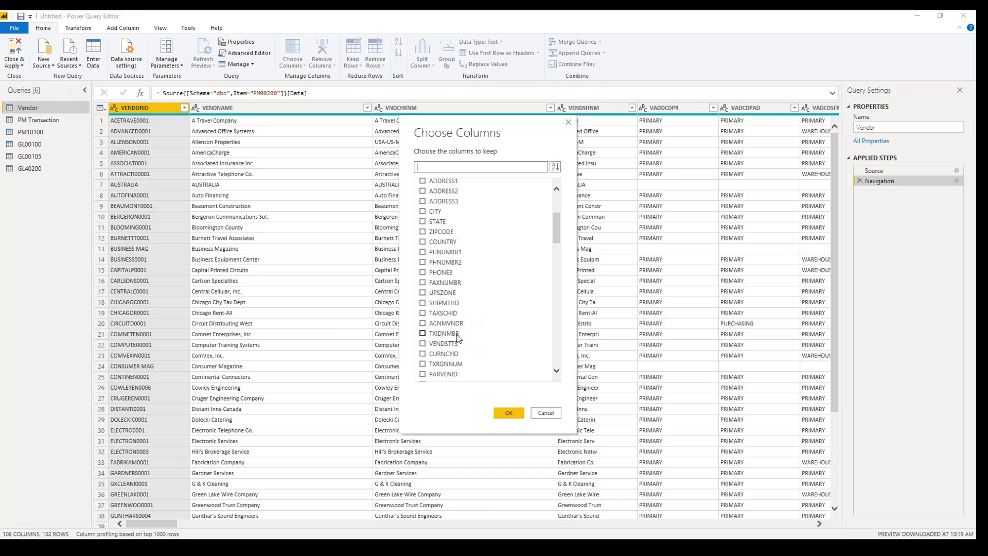
scroll(462, 343, "down", 5)
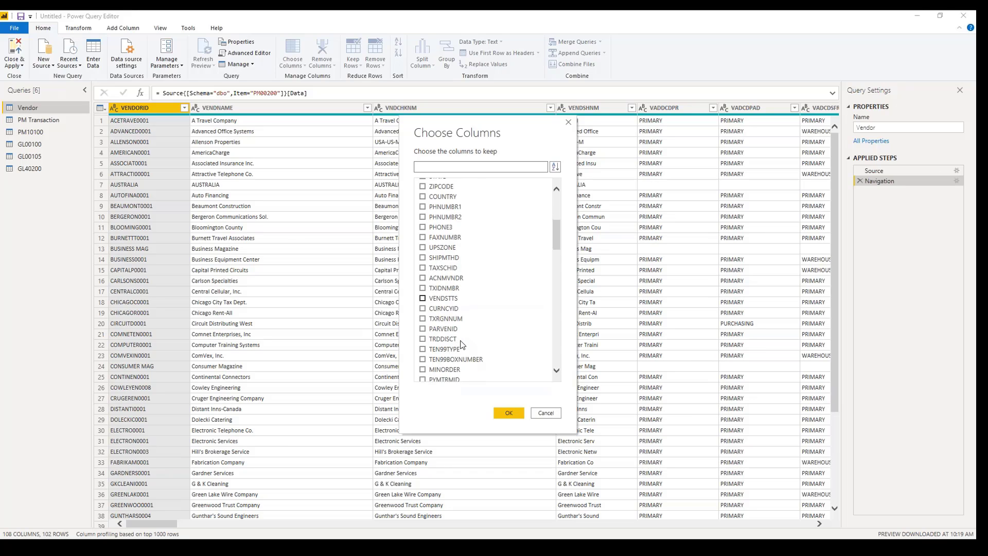
scroll(462, 344, "down", 5)
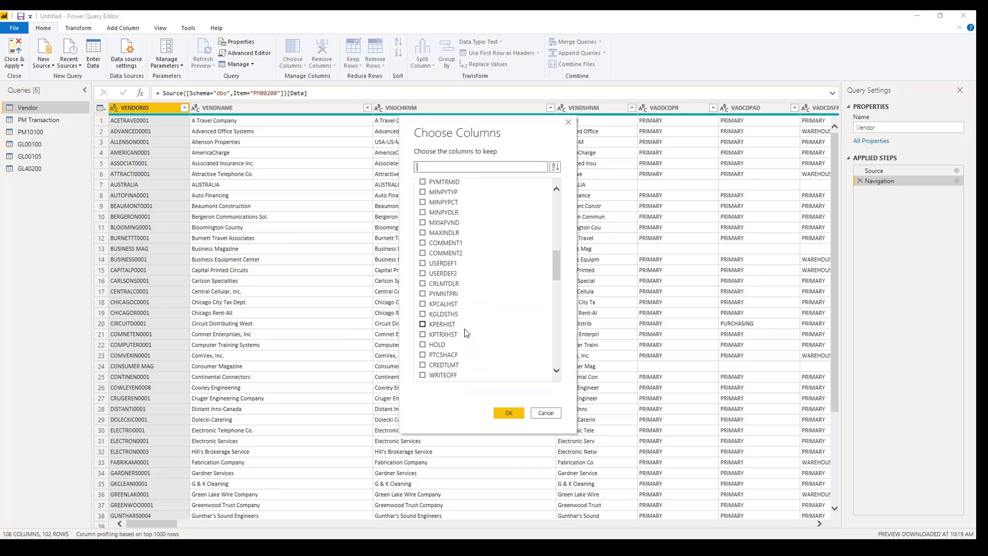
scroll(464, 353, "down", 1)
left_click(422, 306)
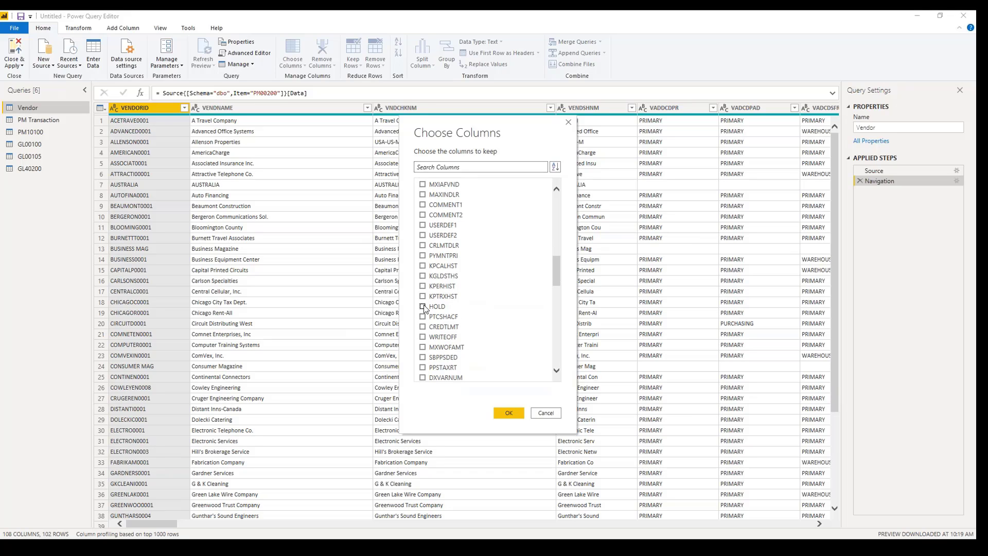
Add VNDCLSID to the Vendor query's columns to keep and apply the column selection.
scroll(463, 324, "down", 4)
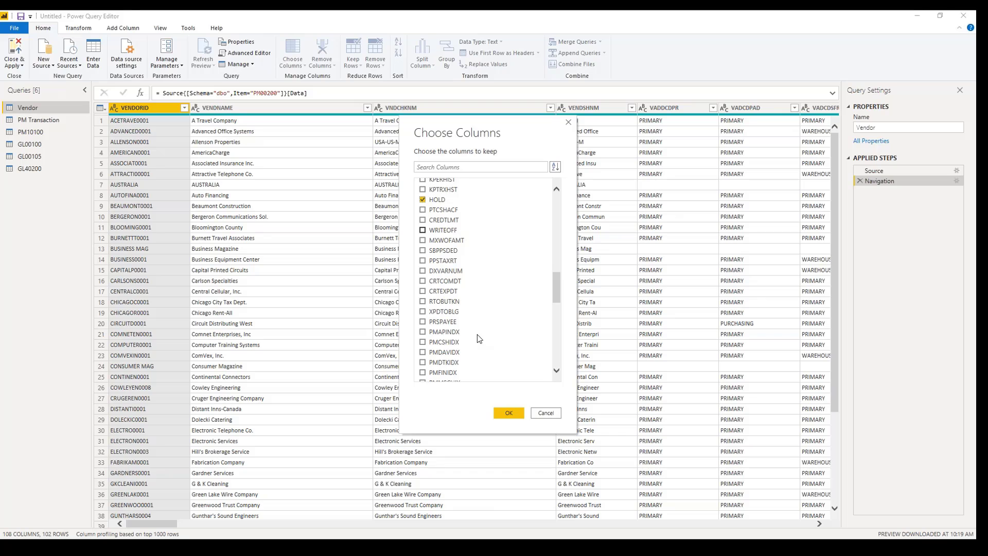
scroll(479, 338, "down", 5)
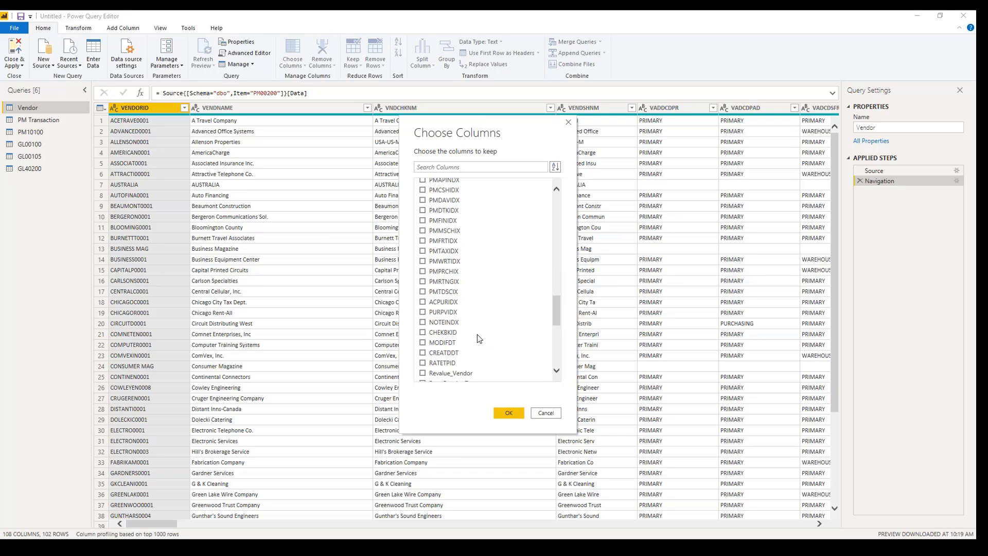
scroll(479, 338, "up", 18)
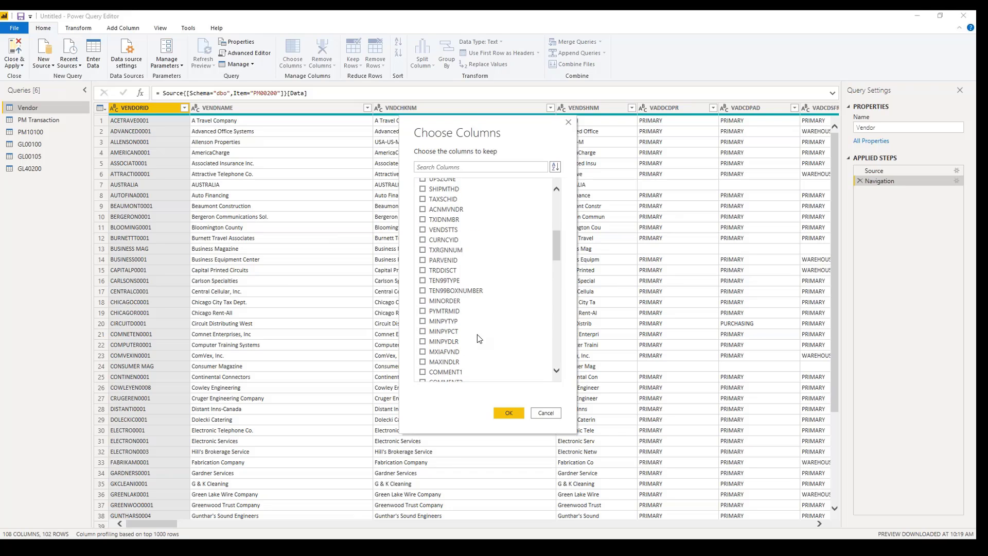
scroll(479, 338, "up", 5)
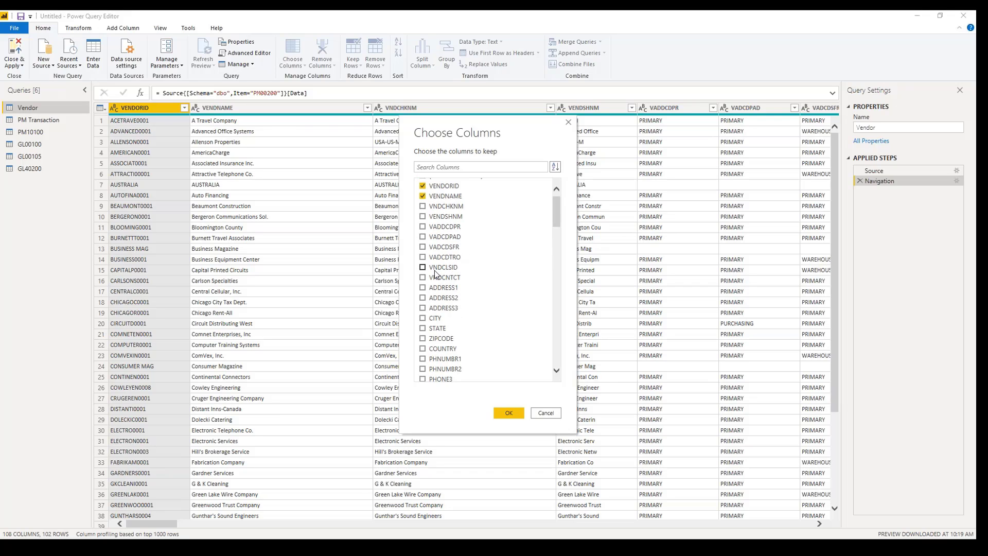
left_click(423, 267)
left_click(505, 415)
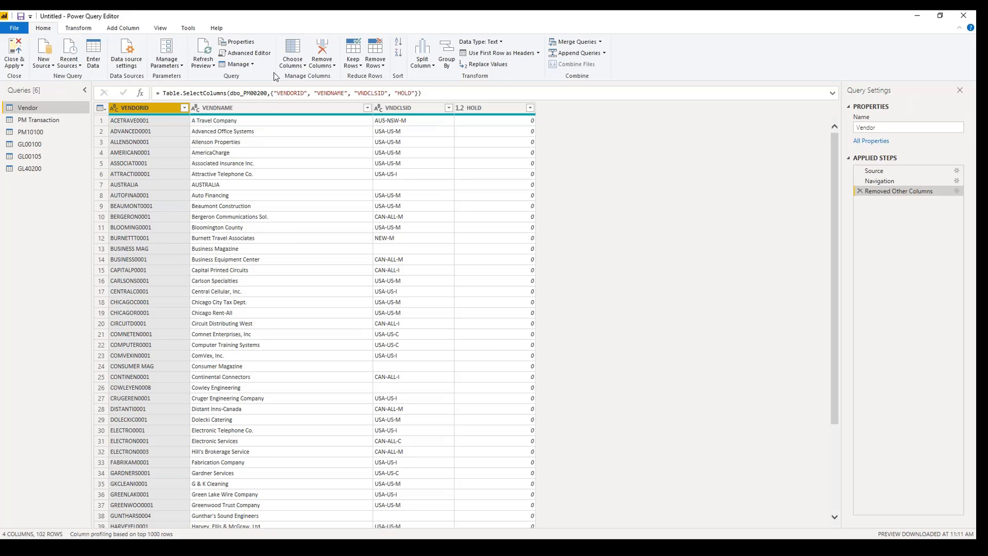
Check the data types of the VENDORID, VENDNAME and VNDCLSID columns without changing them.
left_click(114, 109)
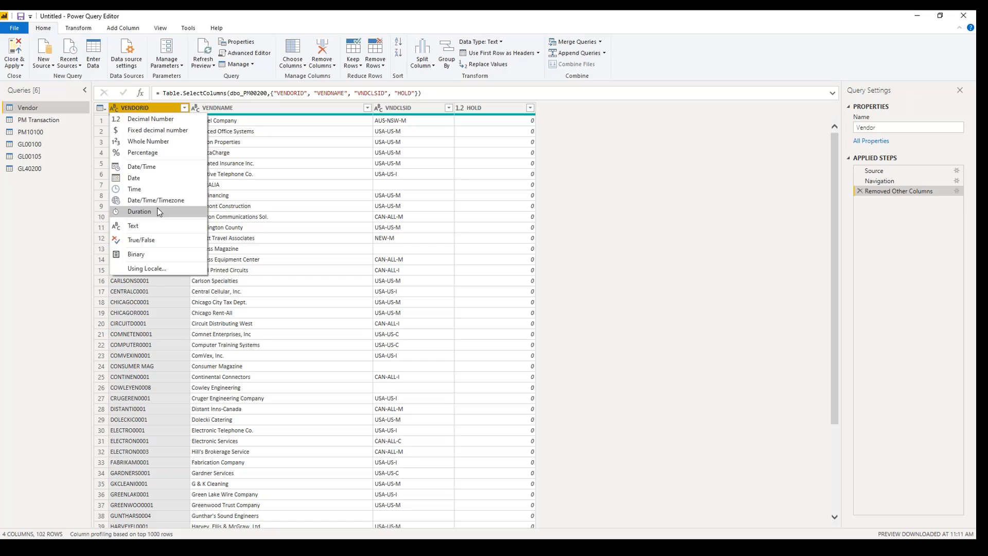
key("Escape")
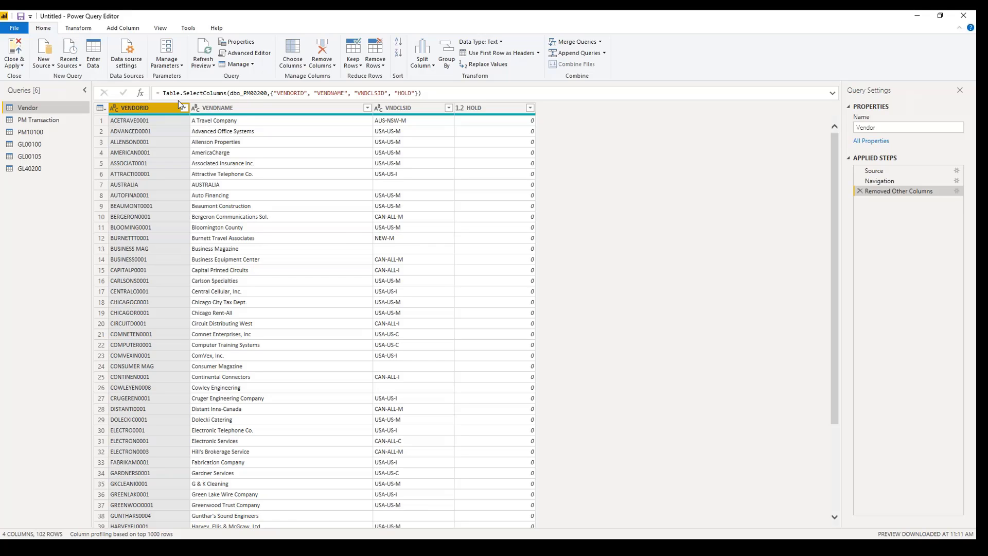
left_click(233, 109)
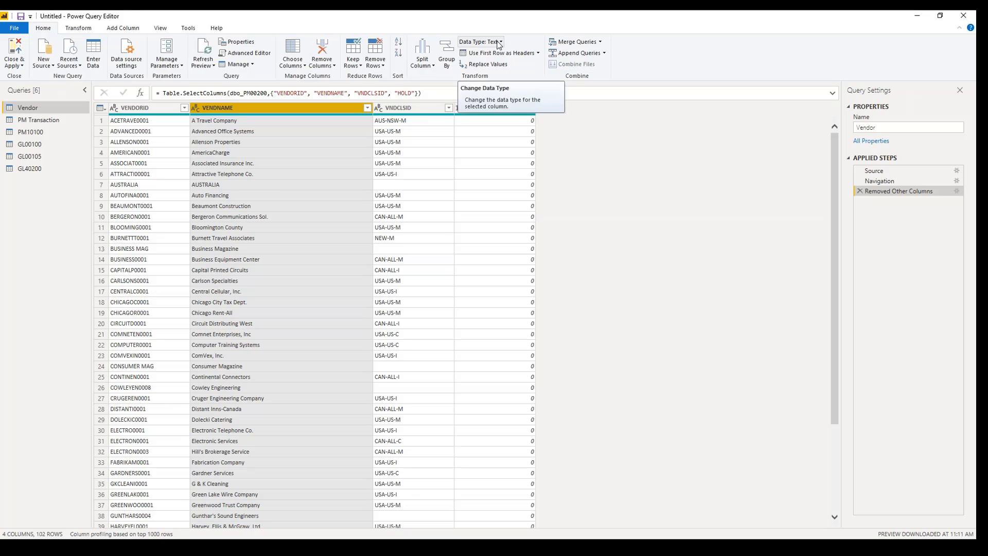
left_click(408, 109)
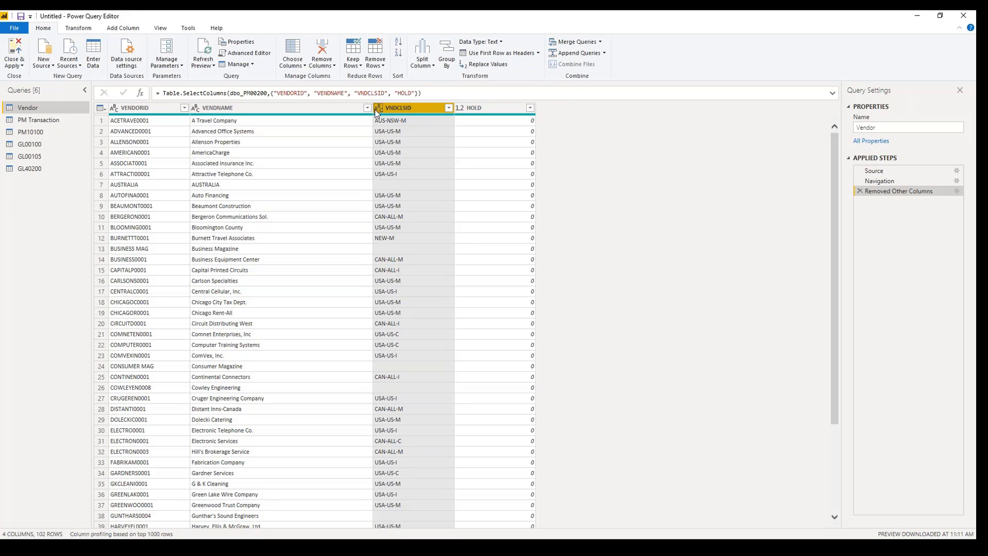
Check the filter values of the HOLD column and change its data type to Whole Number.
left_click(500, 108)
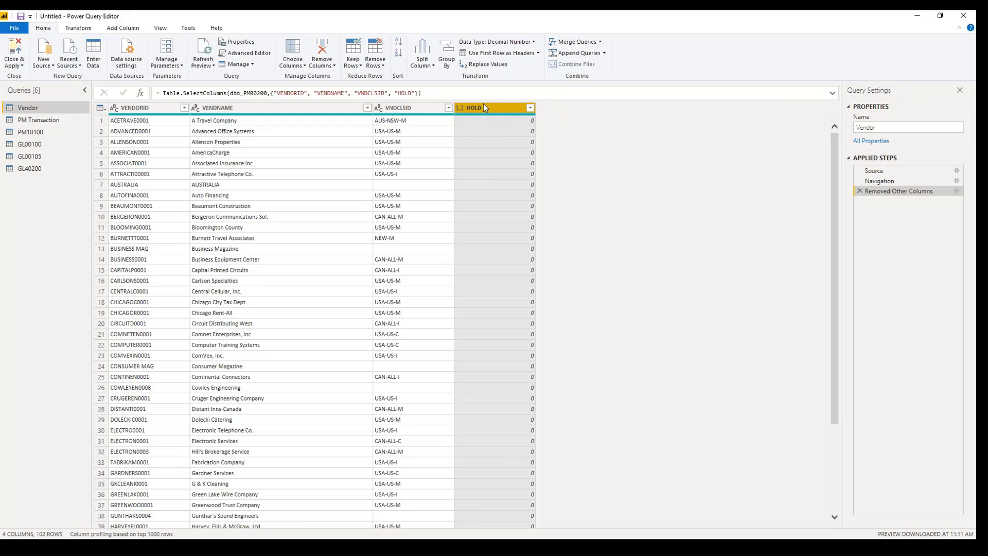
left_click(530, 108)
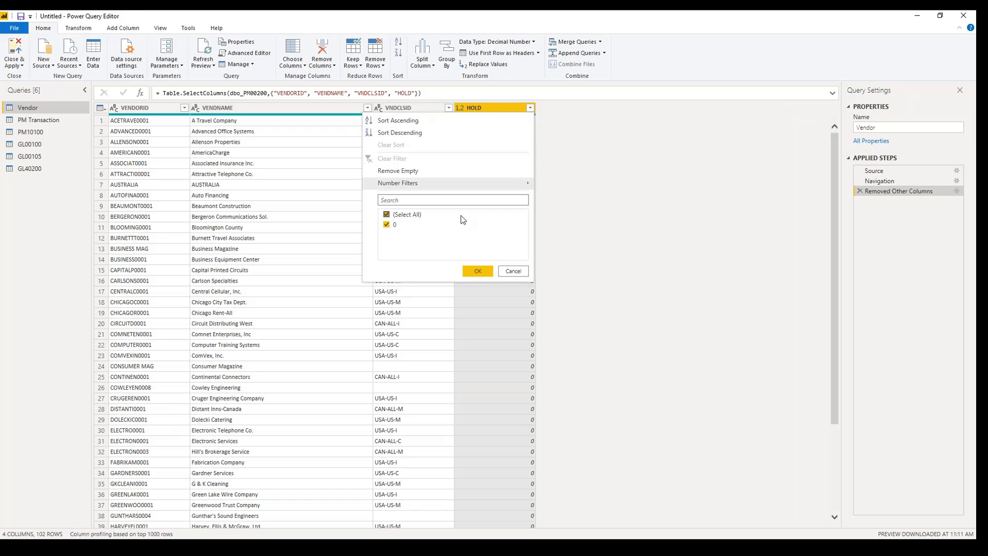
left_click(514, 270)
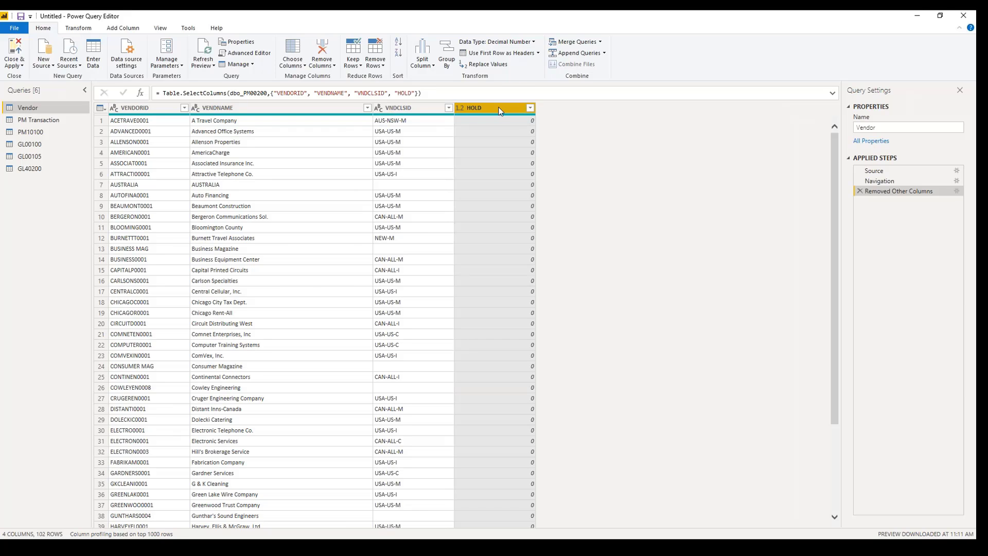
left_click(460, 109)
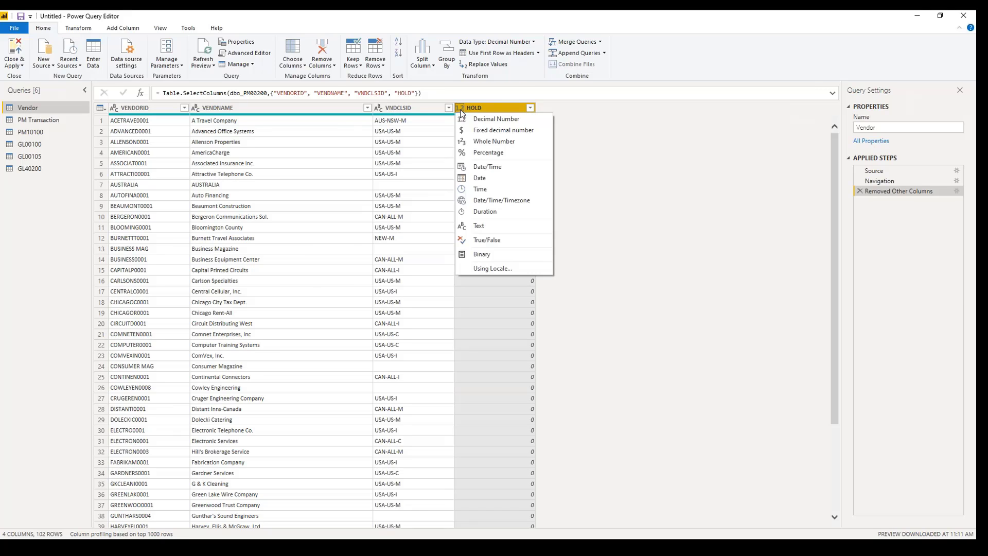
left_click(490, 145)
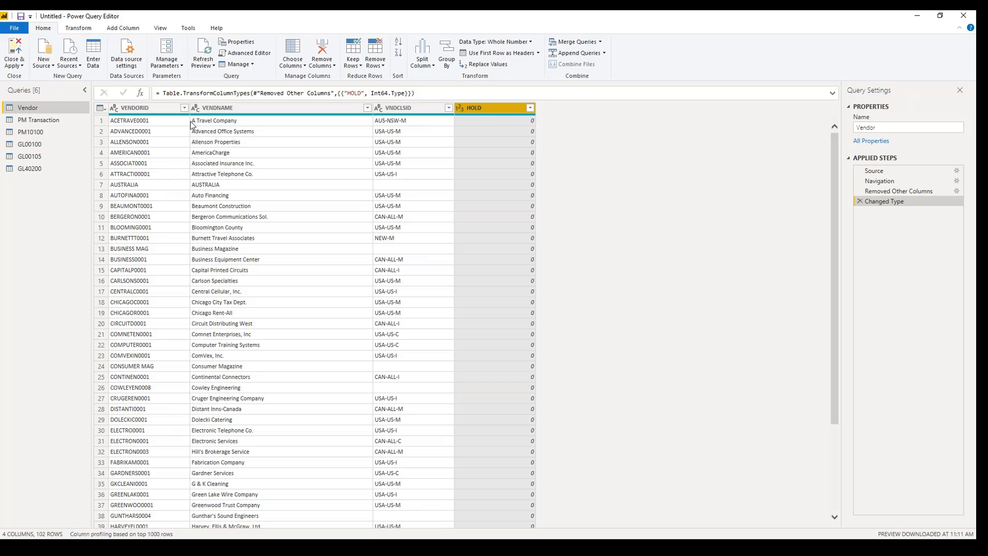
Rename the VENDORID column to Vendor ID and the VENDNAME column to Vendor.
double_click(144, 108)
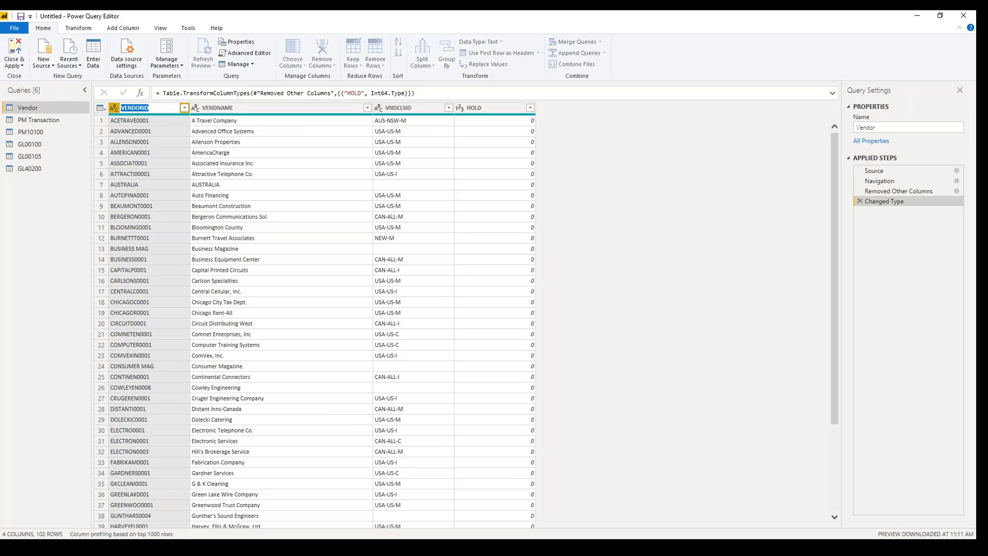
key("Return")
left_click_drag(149, 108, 90, 113)
type("Vendor ID")
key("Return")
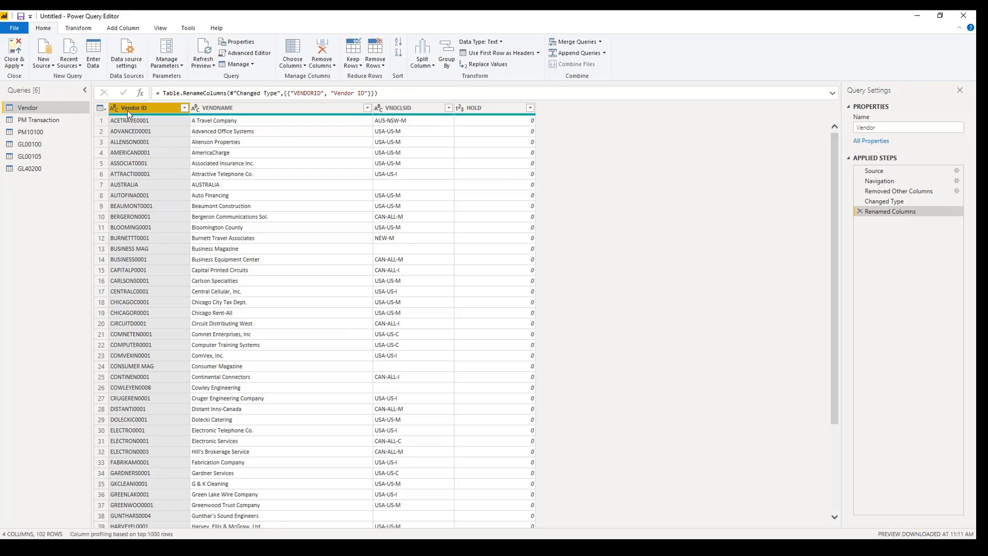
double_click(230, 109)
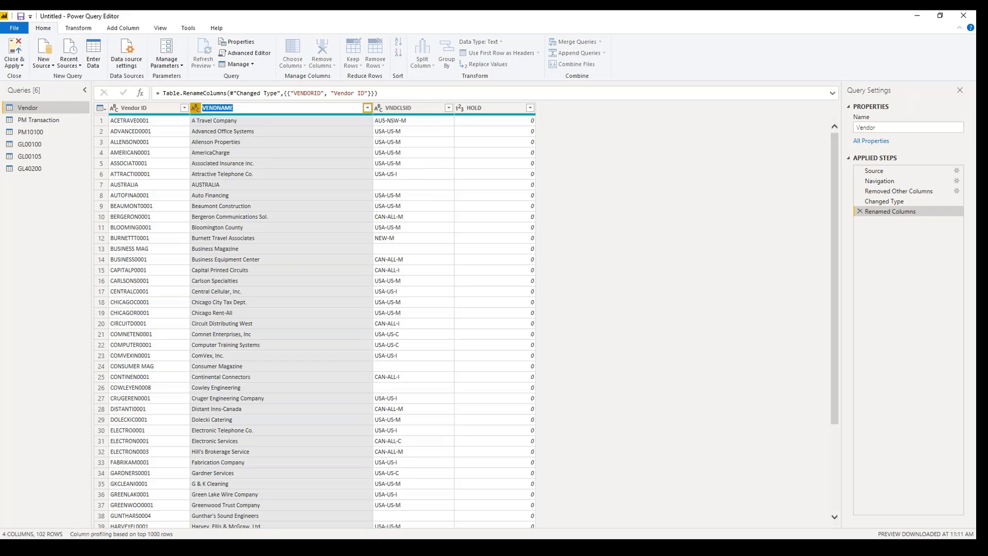
type("Vendor")
key("Return")
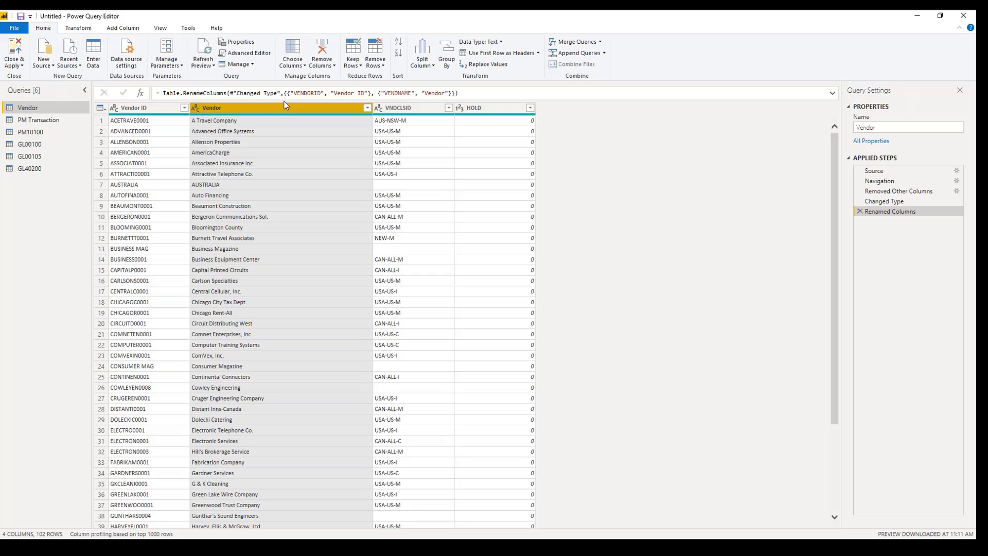
Rename the VNDCLSID column to Class ID and the HOLD column to Vendor Hold.
left_click(406, 109)
double_click(404, 107)
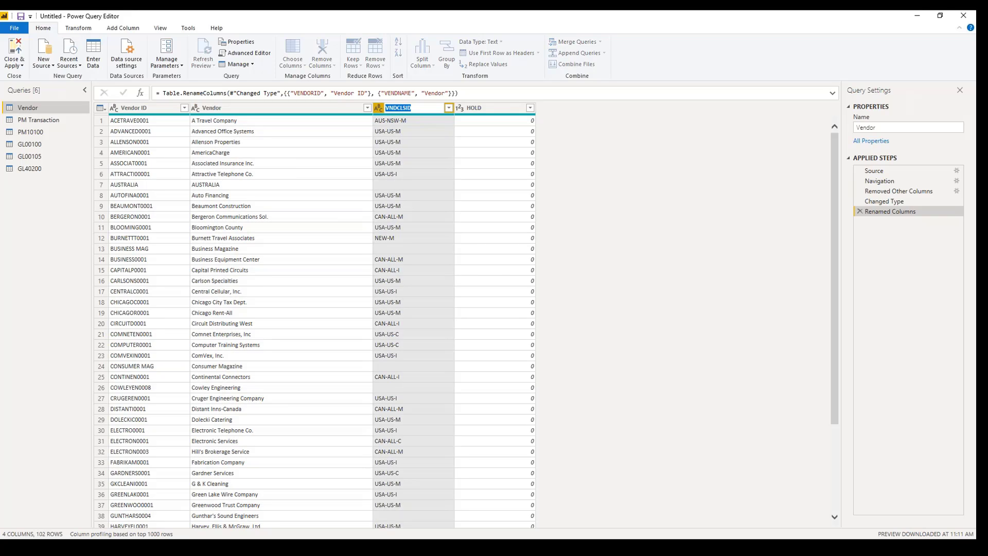
type("Class ID")
key("Return")
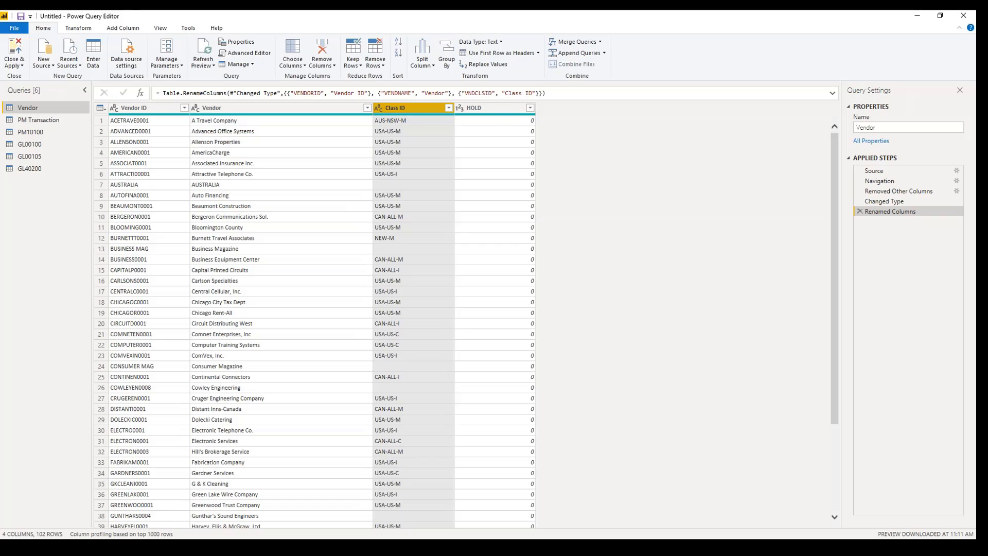
left_click(494, 108)
double_click(493, 108)
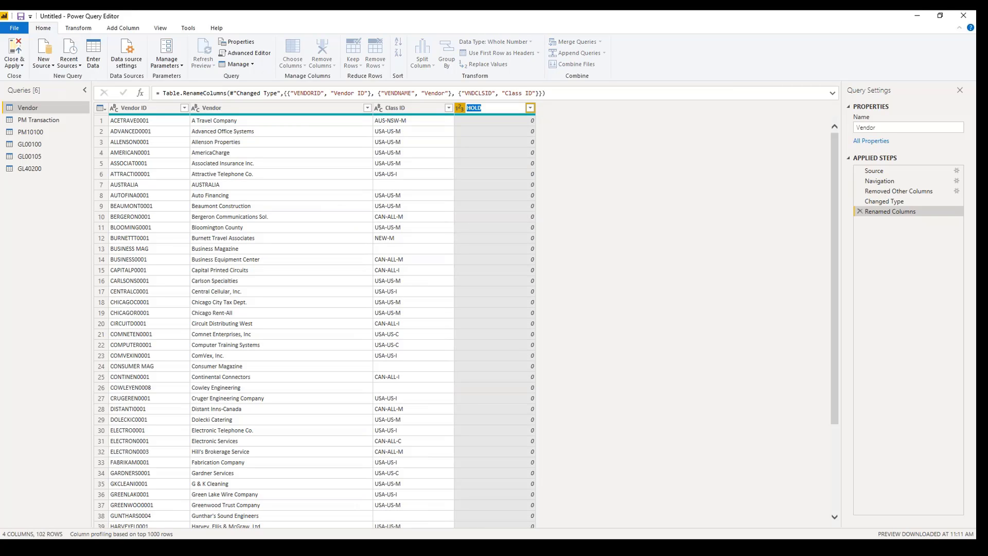
type("Vendor Hold")
key("Return")
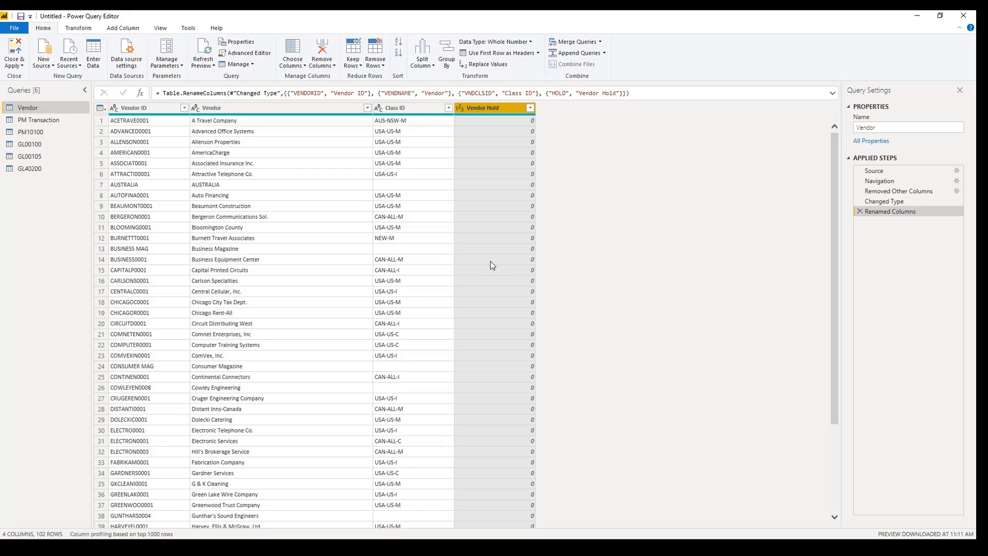
Keep only BACHNUMB, BCHSOURC, VCHNUMWK, VENDORID, DOCNUMBR, DOCTYPE, SOURCDOC, DOCAMNT and DOCDATE in the PM Transaction query.
left_click(38, 120)
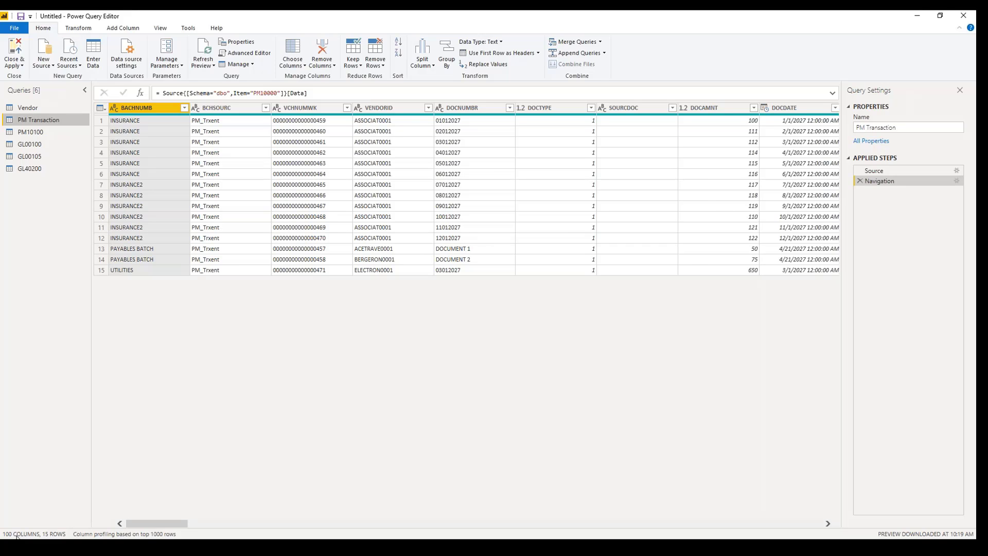
left_click(295, 48)
left_click(423, 183)
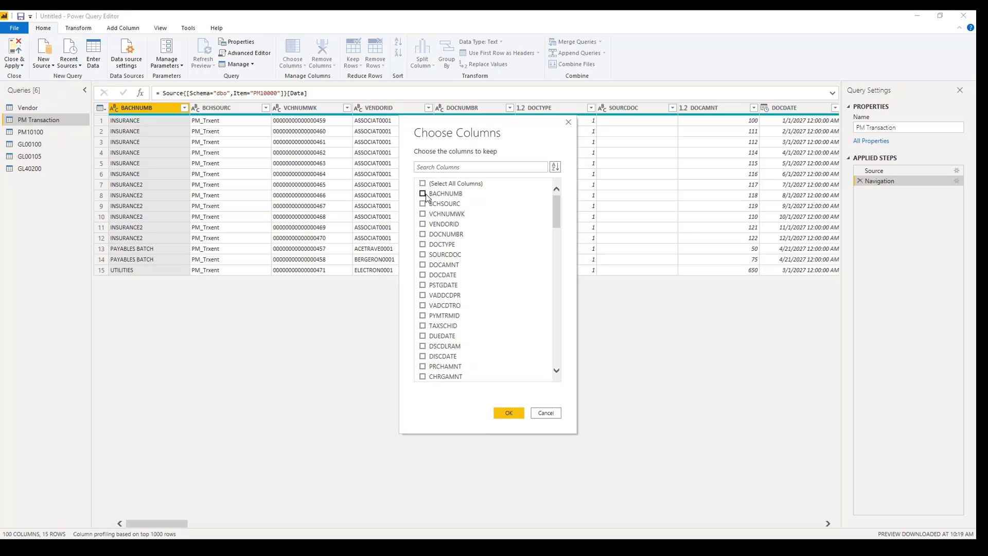
left_click(423, 193)
left_click(422, 204)
left_click(423, 215)
left_click(423, 225)
left_click(423, 234)
left_click(423, 246)
left_click(422, 255)
left_click(422, 266)
left_click(422, 275)
left_click(516, 410)
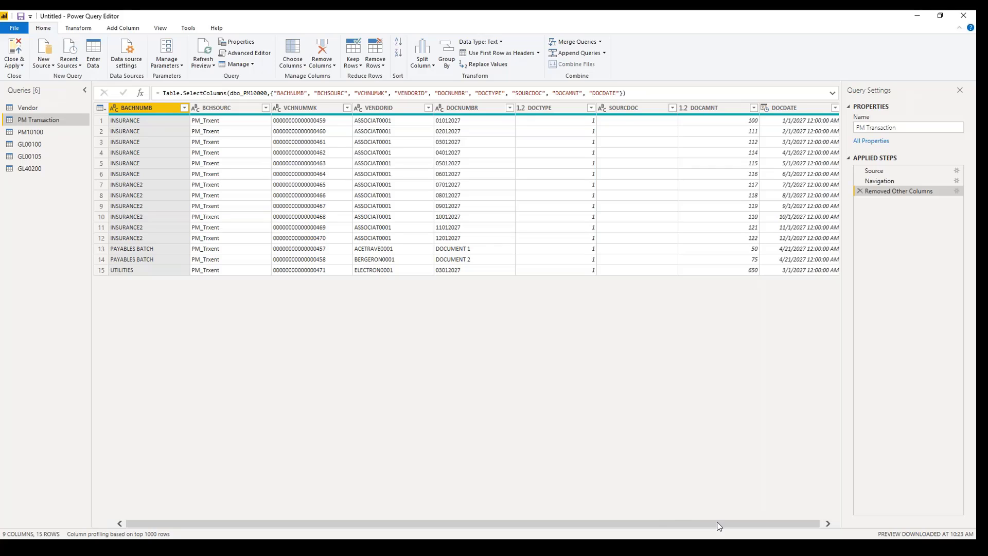
left_click_drag(719, 523, 721, 523)
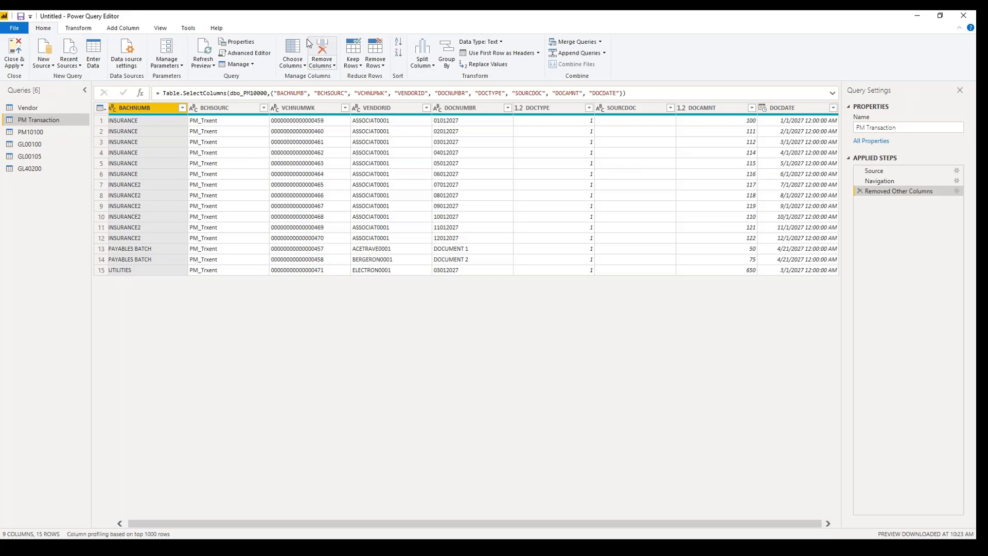
Edit the Removed Other Columns step of PM Transaction to exclude SOURCDOC and include DUEDATE.
left_click(956, 191)
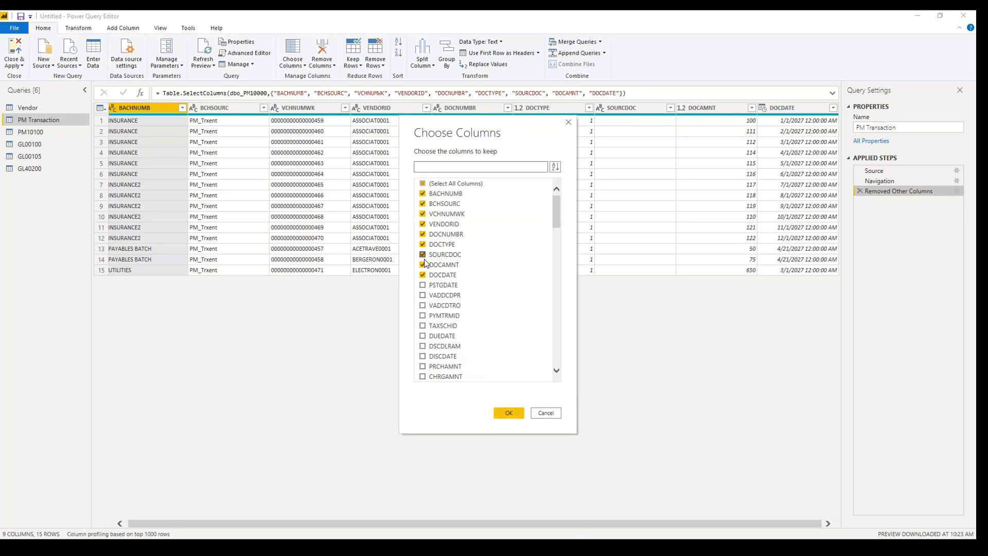
left_click(423, 254)
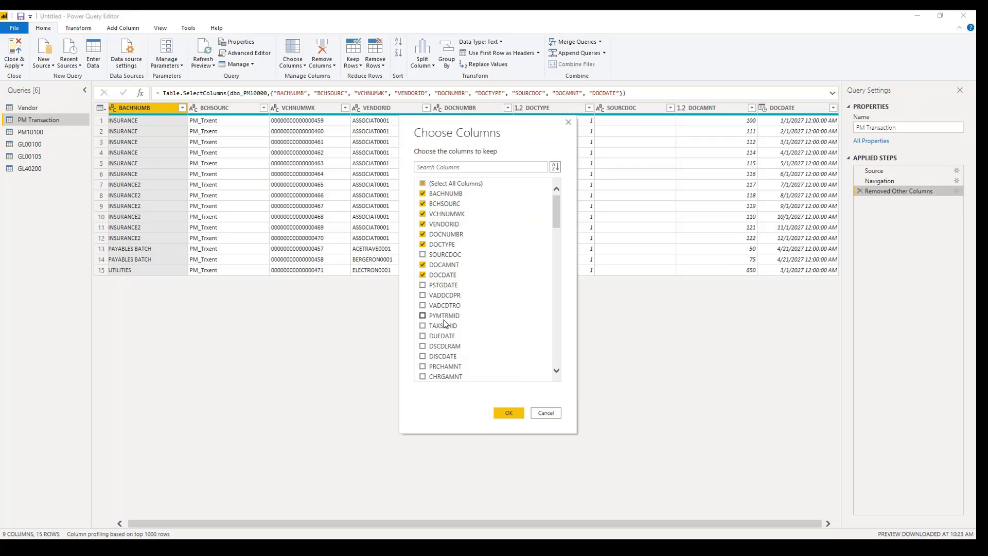
left_click(423, 336)
left_click(515, 412)
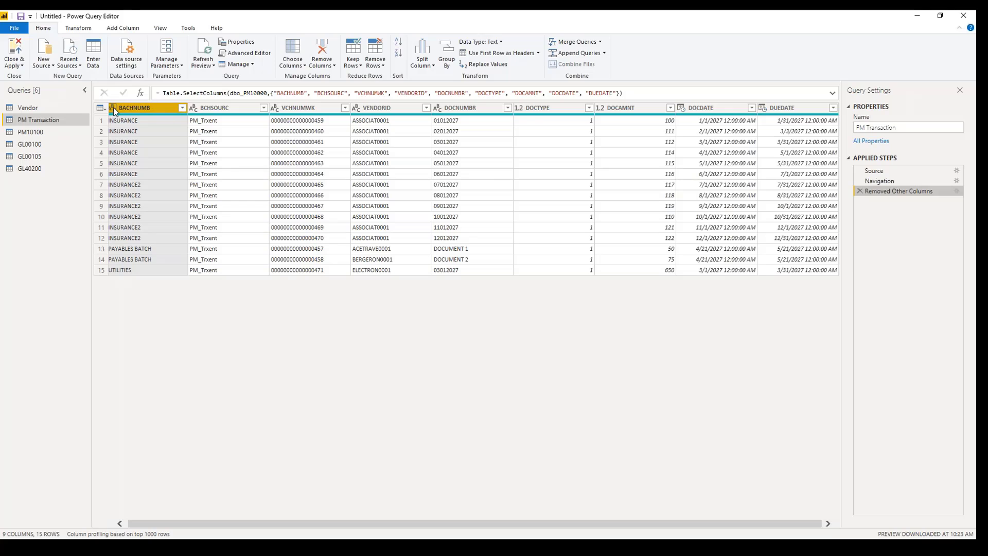
Set the data type of columns BACHNUMB through DOCNUMBR to Text and of DOCTYPE to Whole Number.
left_click(472, 108, "shift")
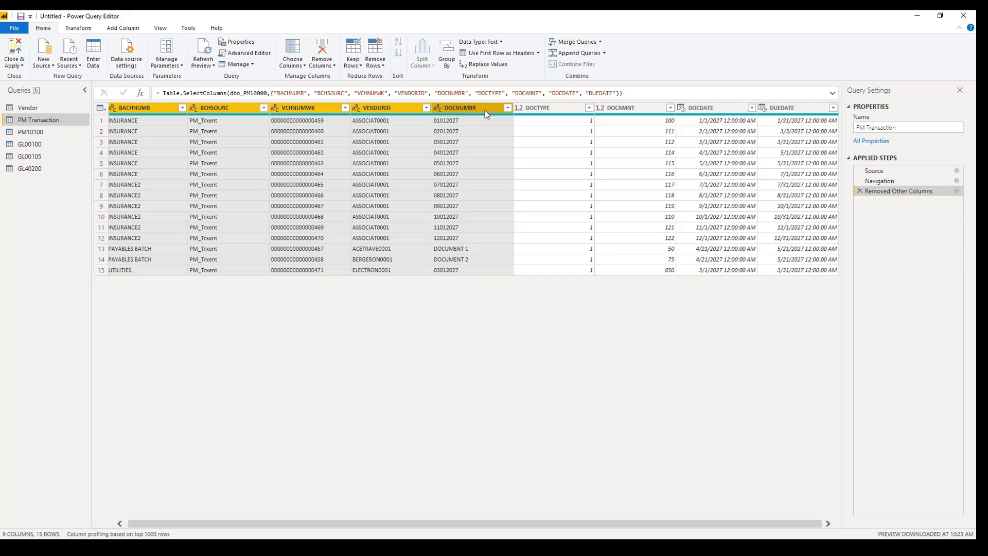
left_click(480, 42)
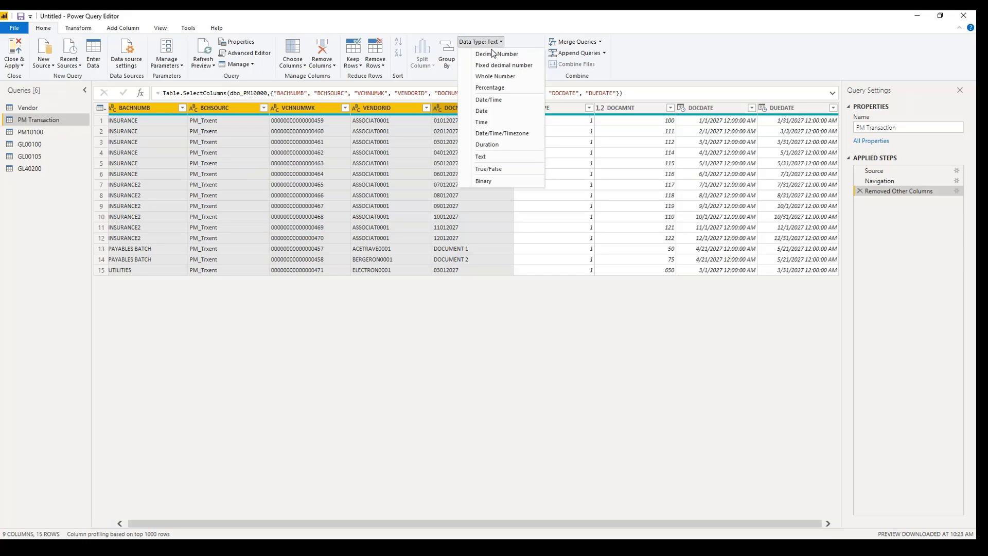
left_click(483, 156)
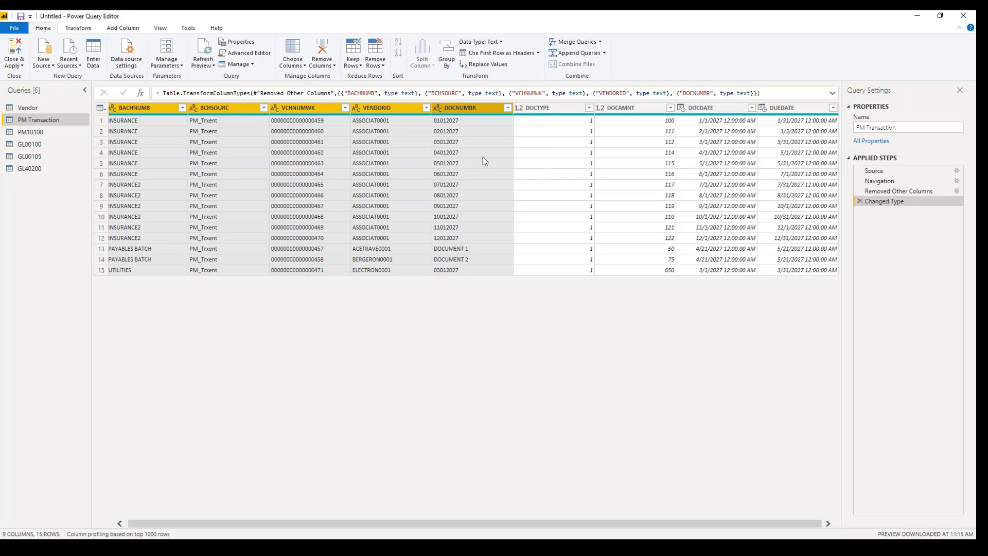
left_click(535, 109)
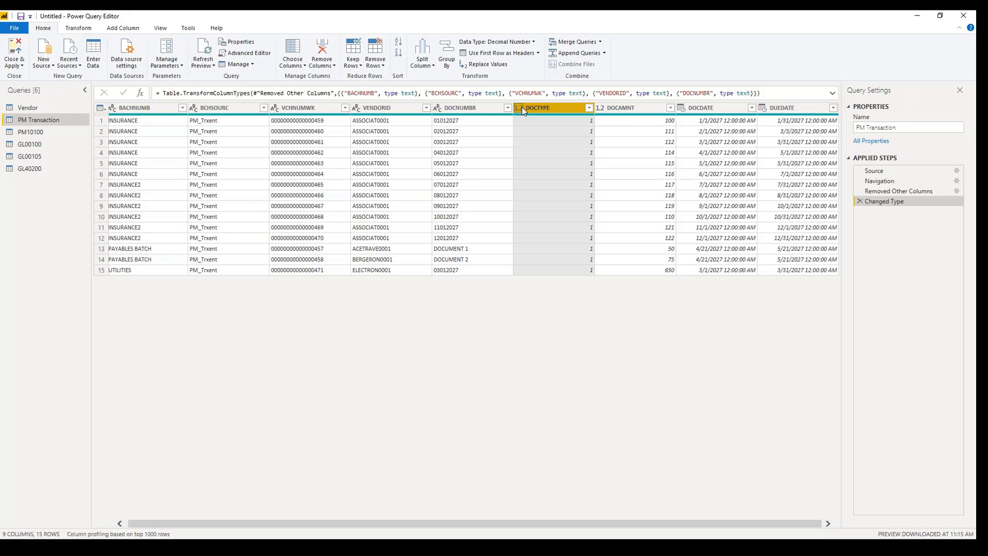
left_click(518, 109)
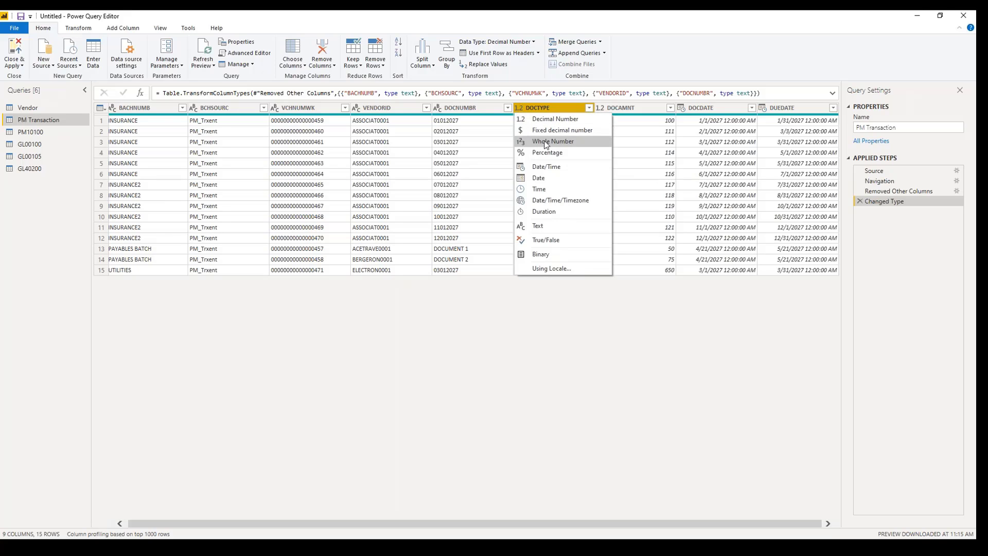
left_click(547, 142)
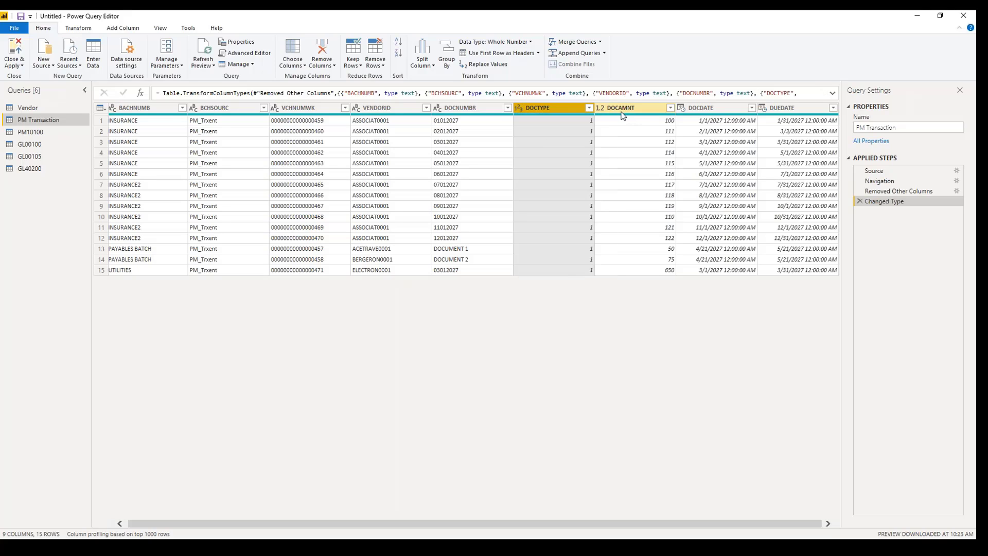
Set the data type of the DOCDATE and DUEDATE columns to Date.
left_click(706, 109)
left_click(780, 108, "ctrl")
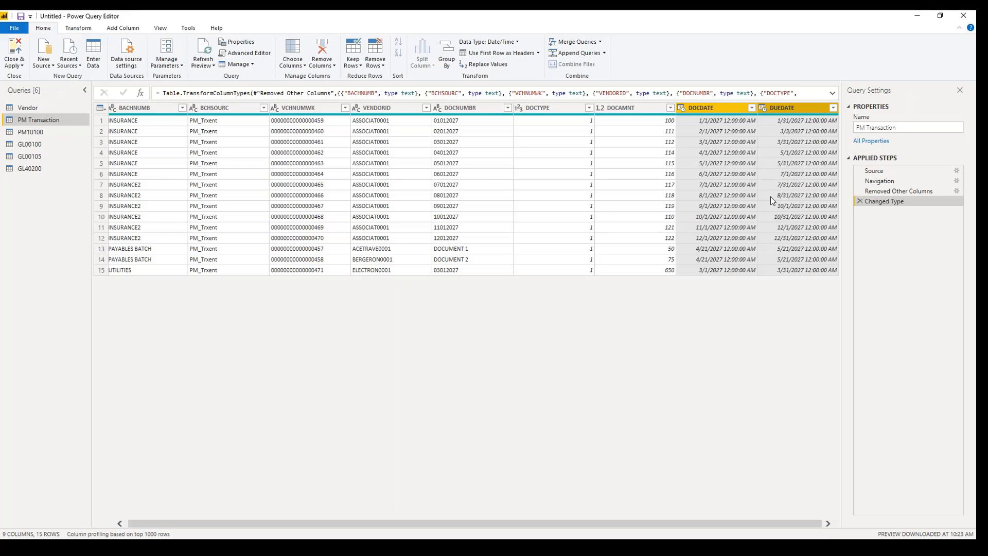
left_click(499, 43)
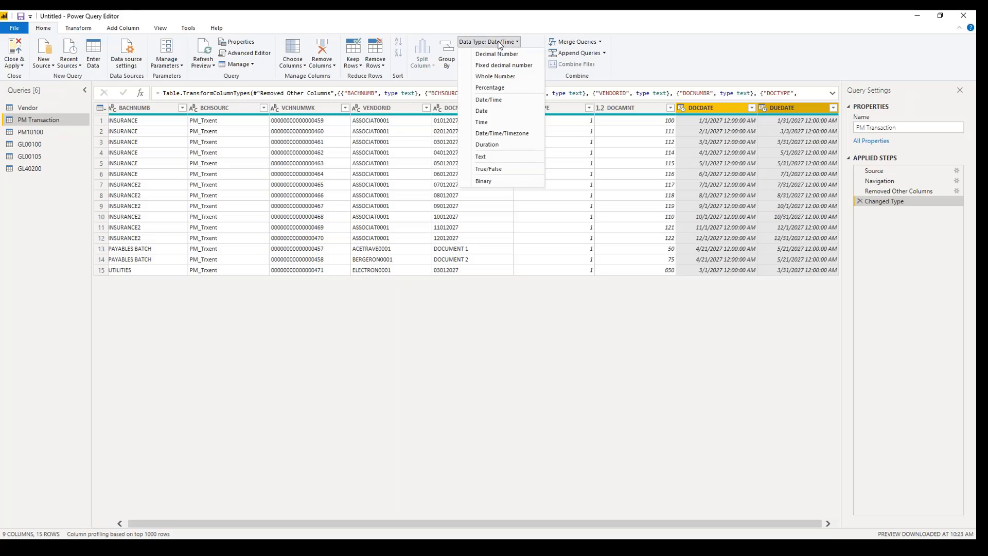
left_click(491, 111)
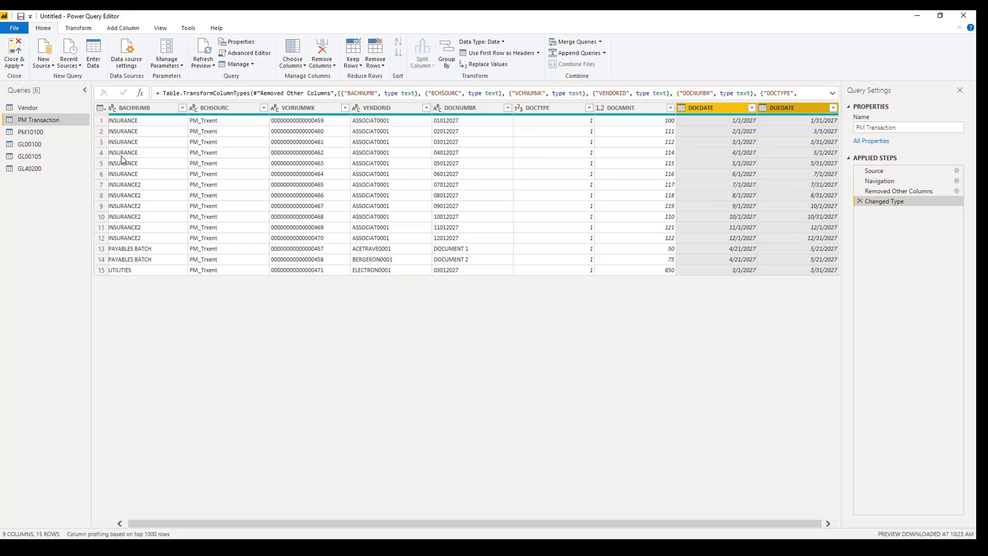
Rename the PM10100 query to PM Distributions.
left_click(37, 133)
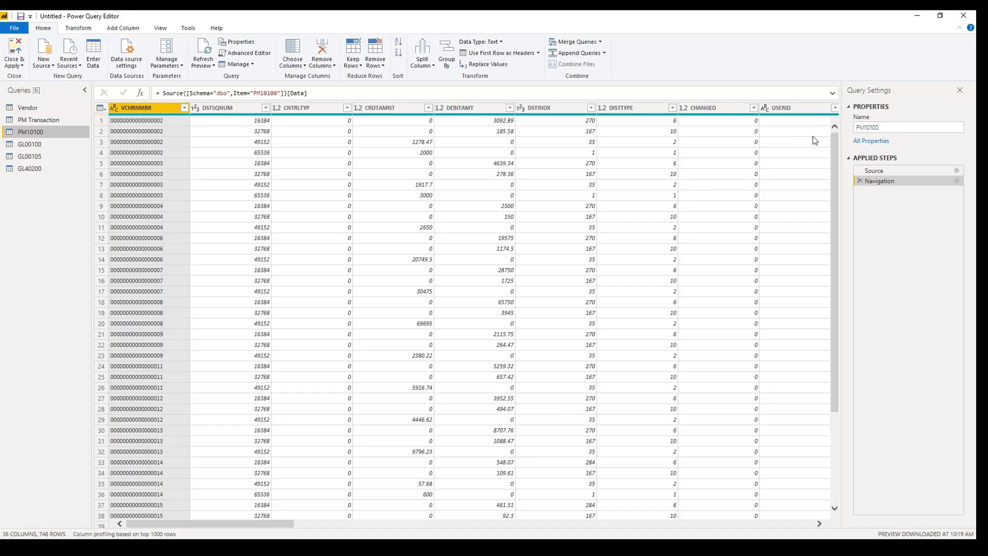
left_click(867, 127)
double_click(867, 127)
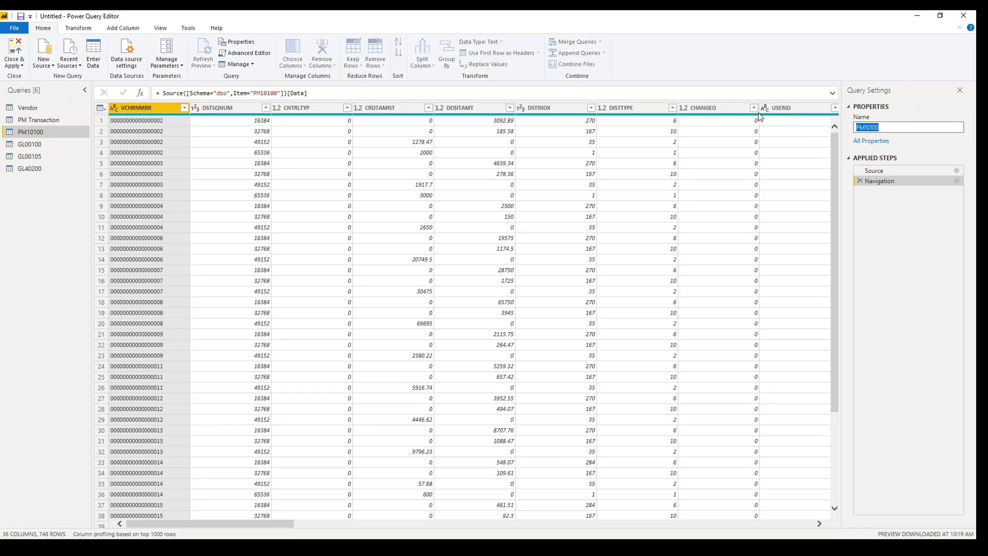
type("PM Distributions")
key("Return")
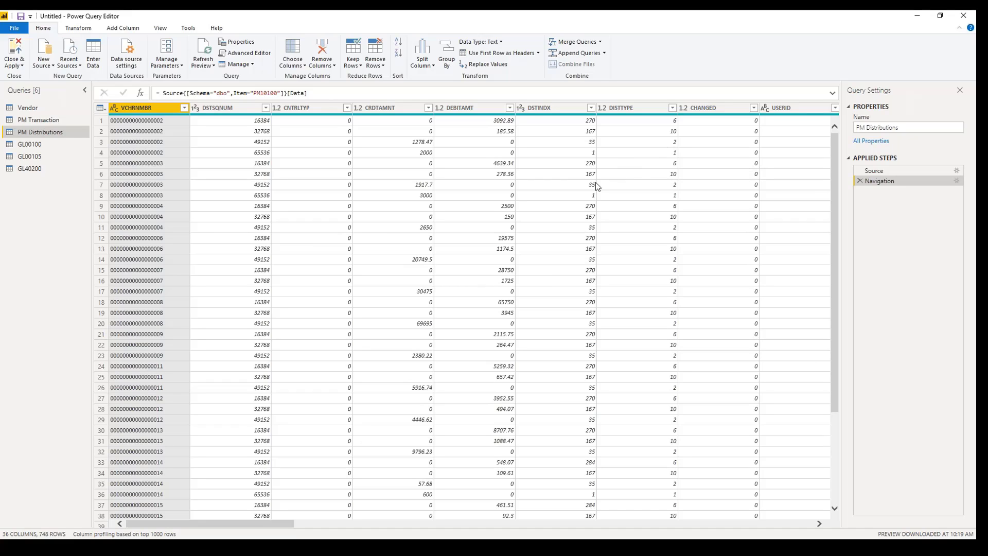
Keep only VCHRNMBR, DSTSQNUM, CRDTAMNT, DEBITAMT, DSTINDX, DISTTYPE and DistRef in the PM Distributions query.
left_click(293, 50)
left_click(423, 184)
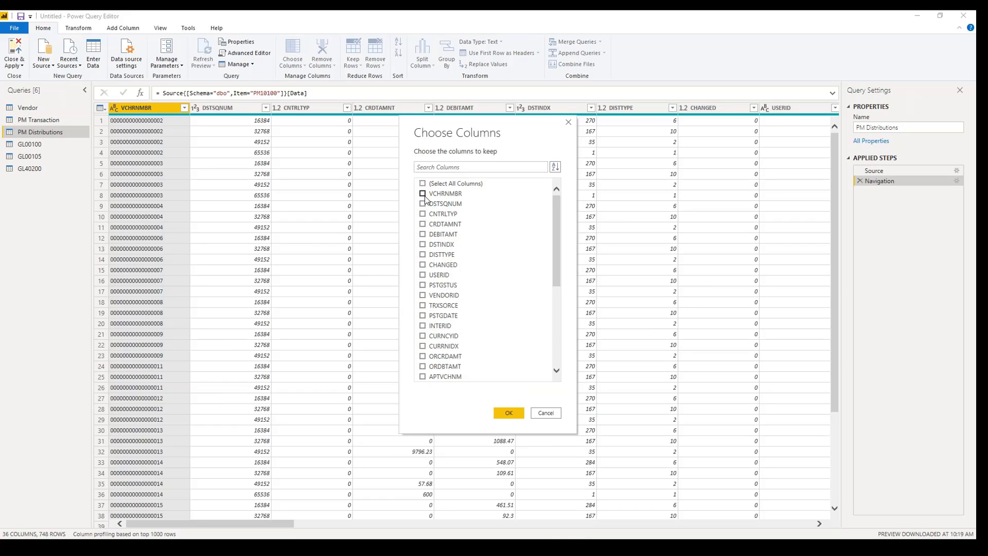
left_click(423, 193)
left_click(423, 203)
left_click(423, 225)
left_click(423, 235)
left_click(423, 244)
left_click(423, 254)
scroll(422, 304, "down", 1)
scroll(425, 318, "down", 2)
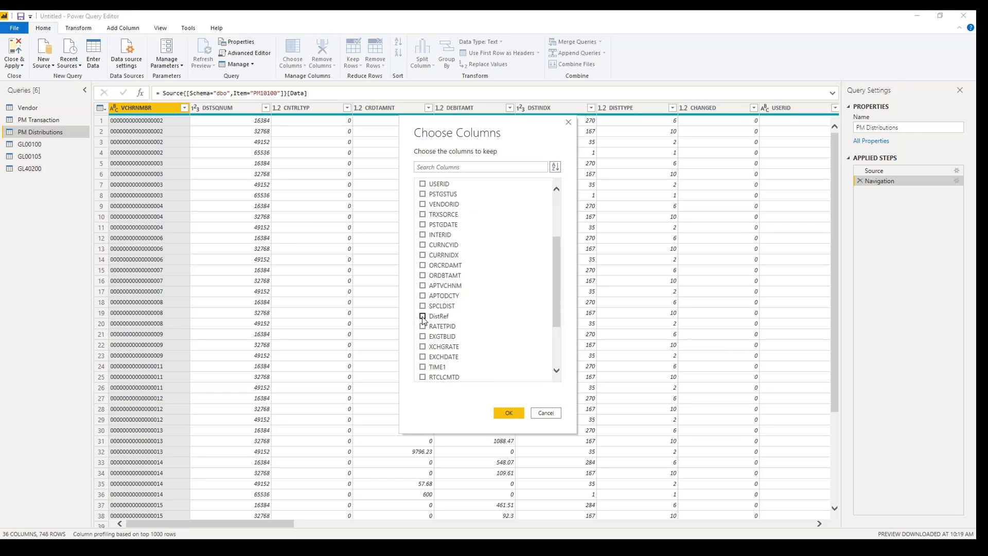
left_click(422, 316)
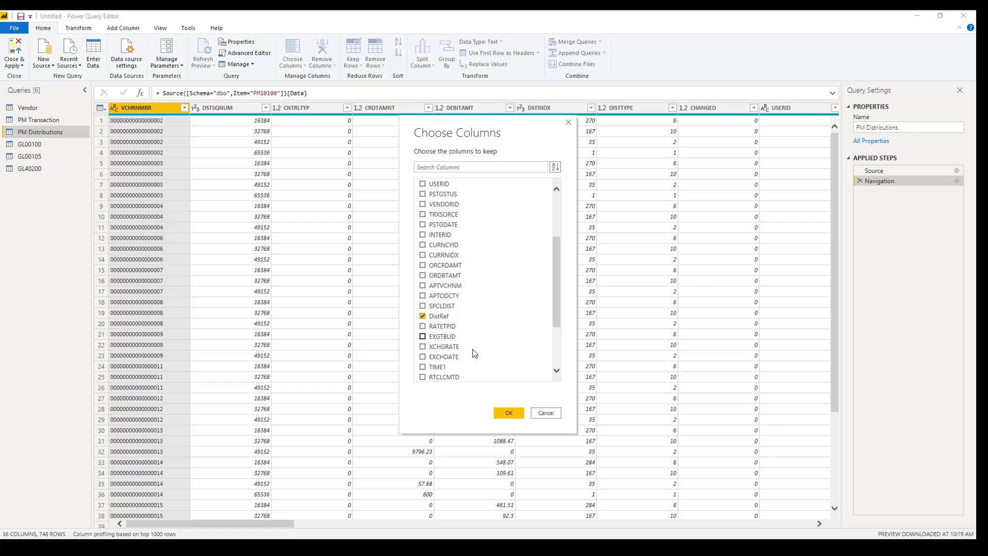
left_click(509, 412)
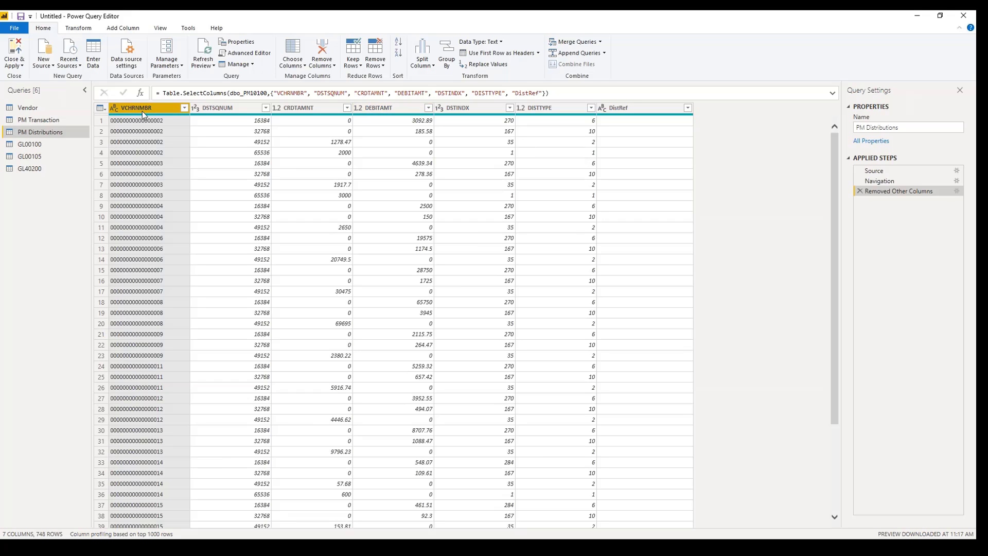
Check the VCHNUMWK column in the PM Transaction query, then return to the PM Distributions query.
left_click(46, 120)
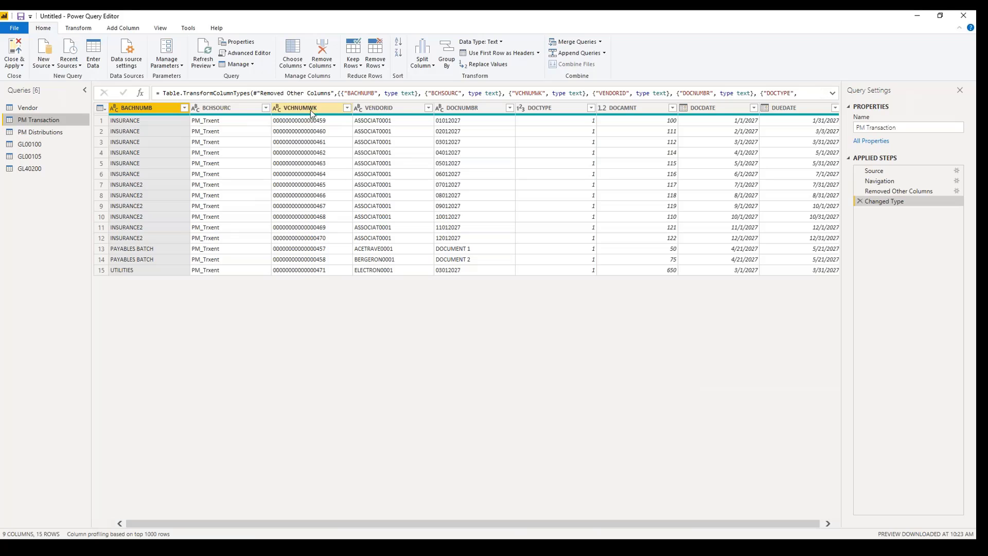
left_click(290, 109)
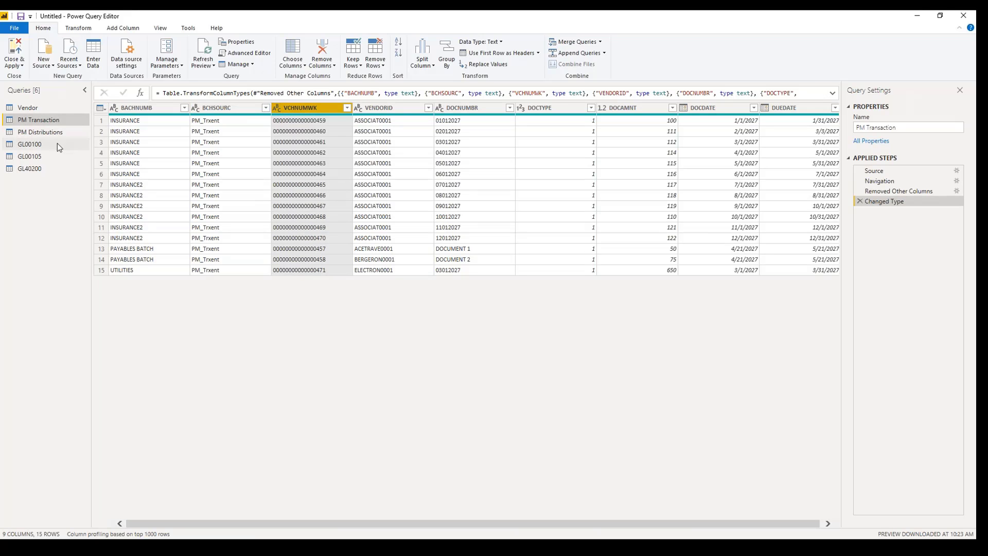
left_click(47, 132)
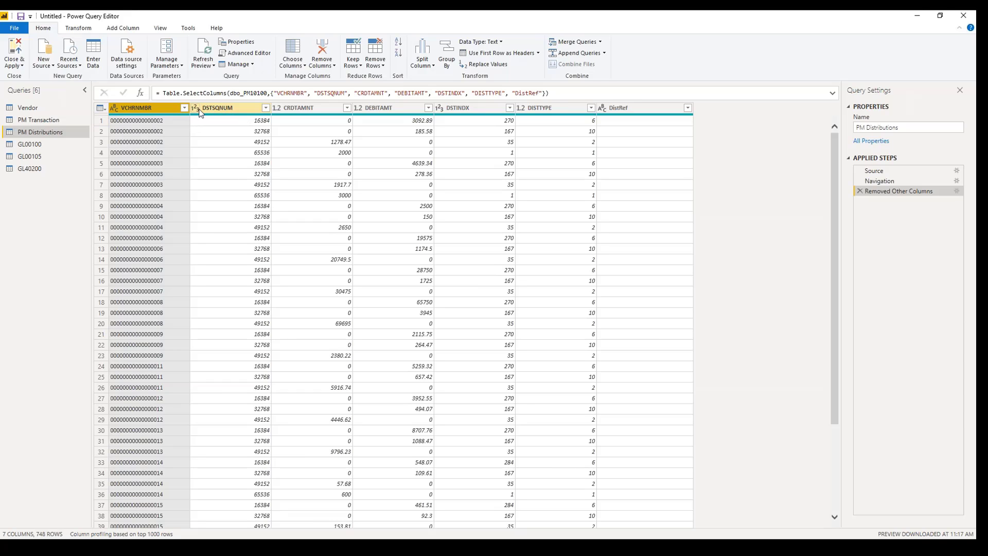
Check the data types of the PM Distributions columns and set DISTTYPE to Whole Number.
left_click(229, 110)
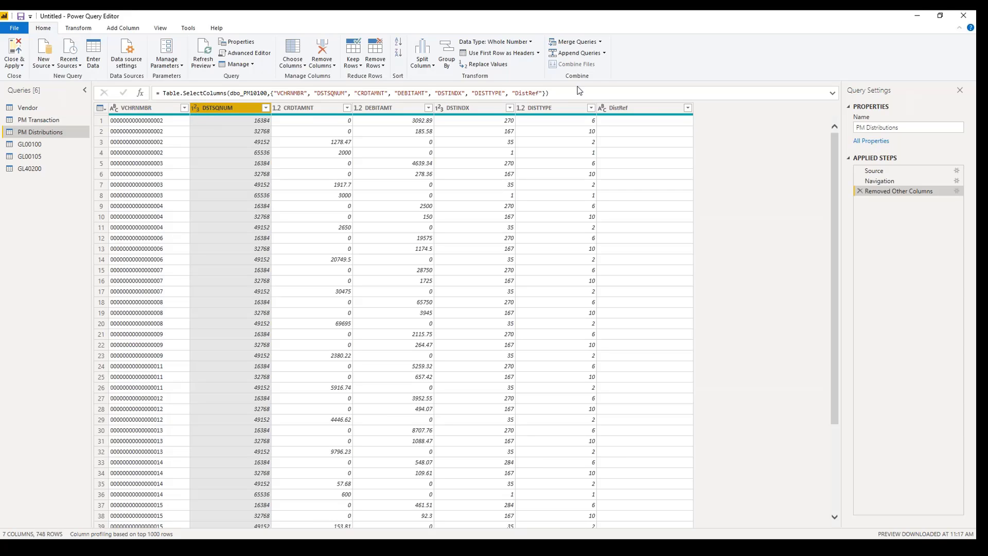
left_click(379, 110)
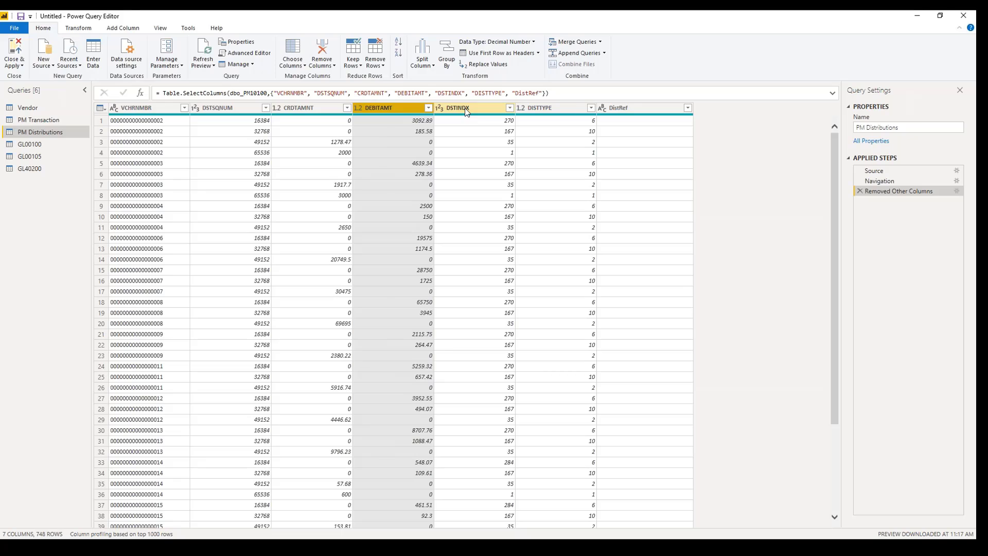
left_click(453, 110)
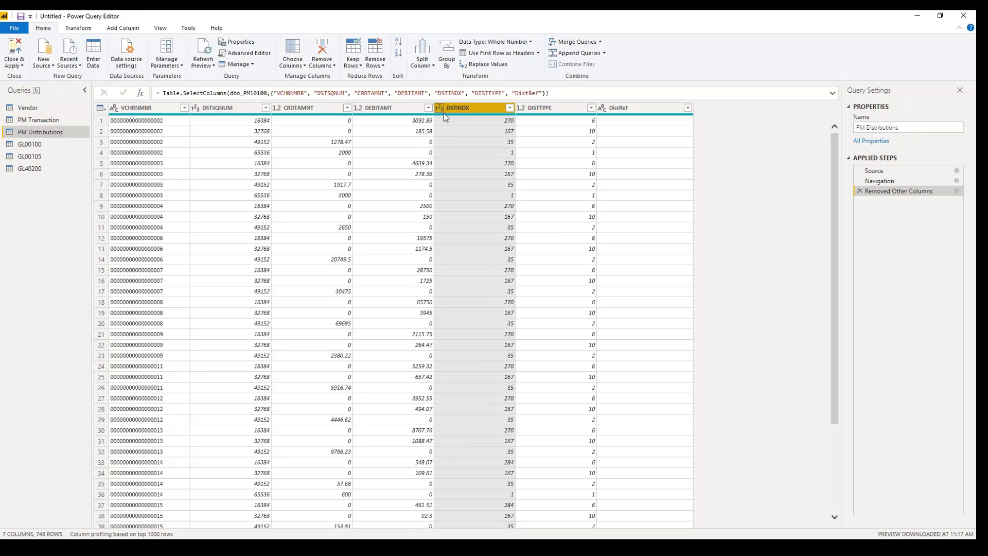
left_click(521, 108)
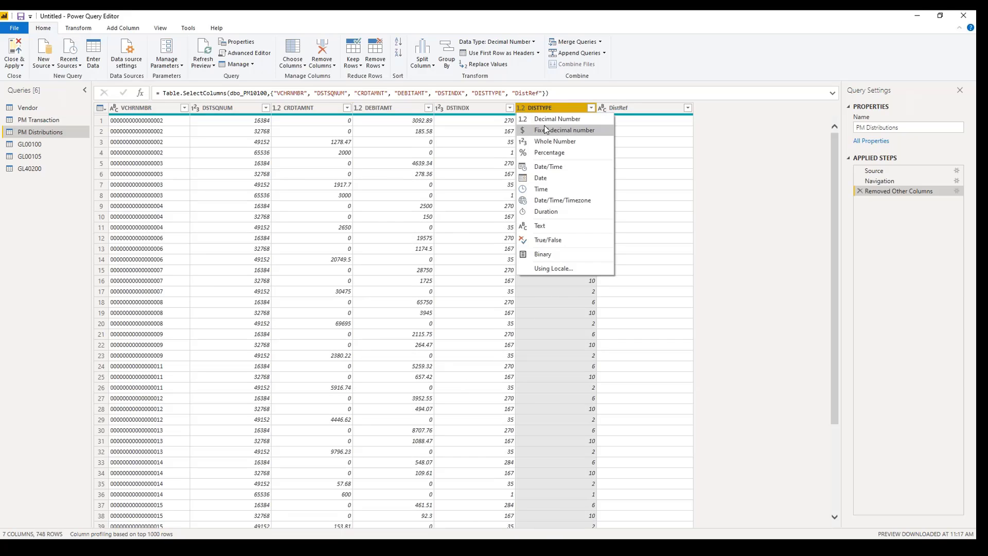
left_click(546, 142)
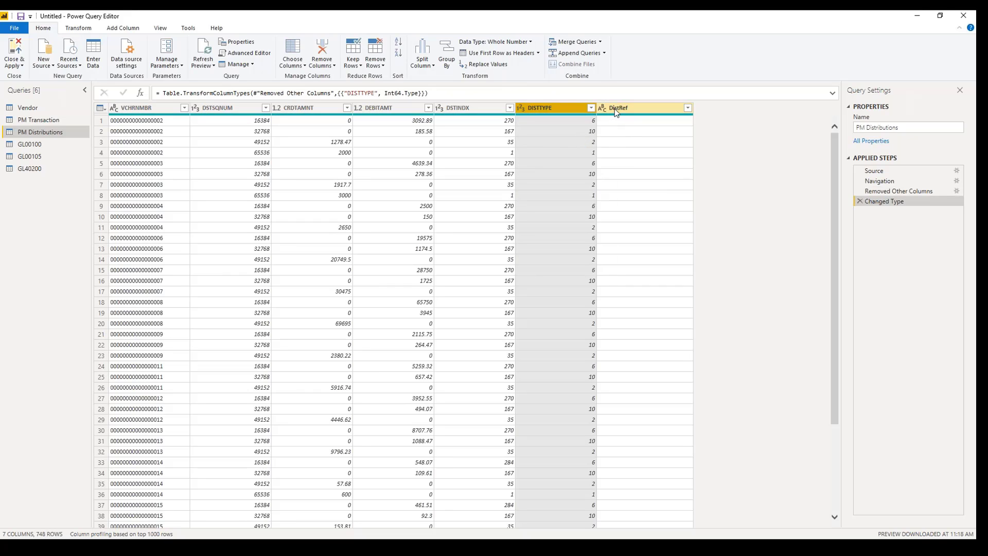
Rename the BACHNUMB column of the PM Transaction query to Batch Number.
double_click(148, 109)
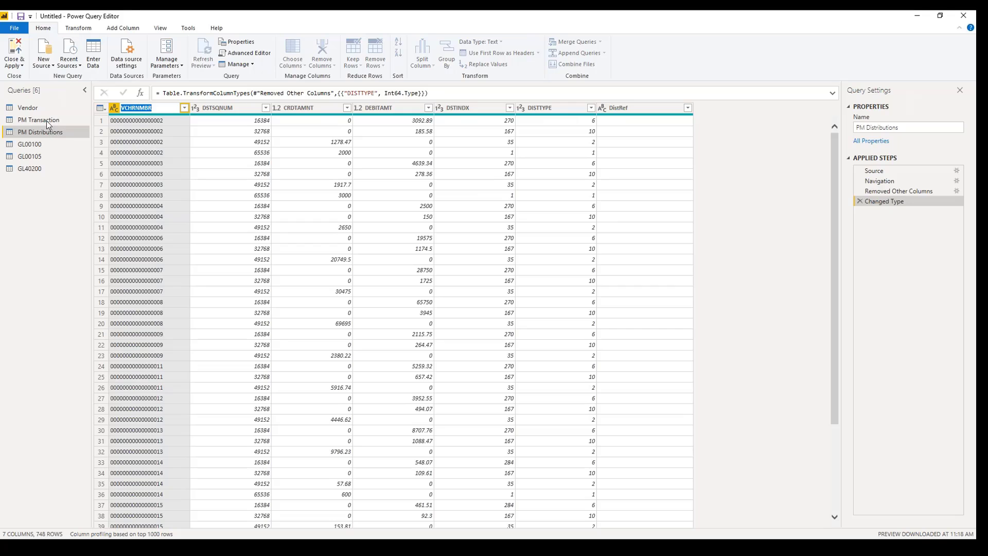
key("Return")
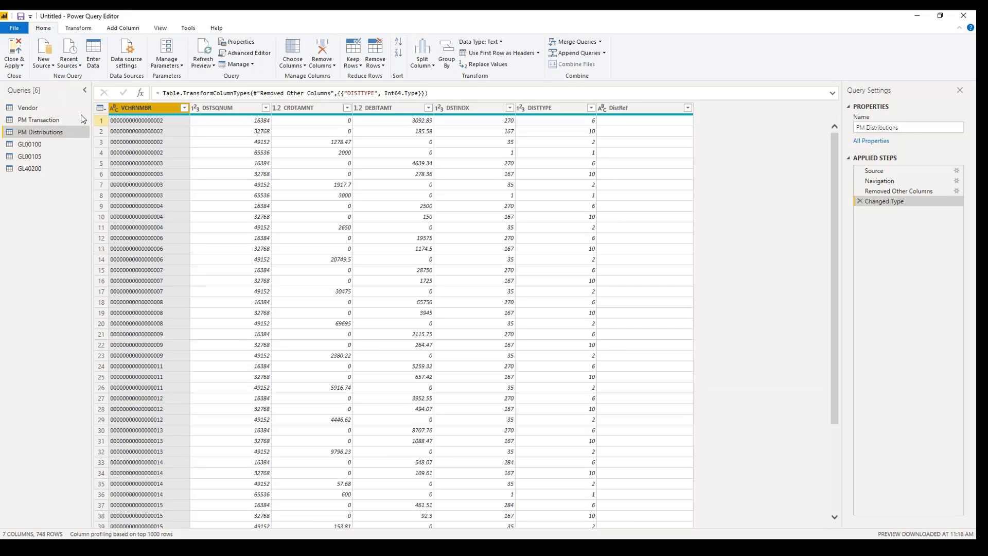
left_click(41, 120)
double_click(144, 109)
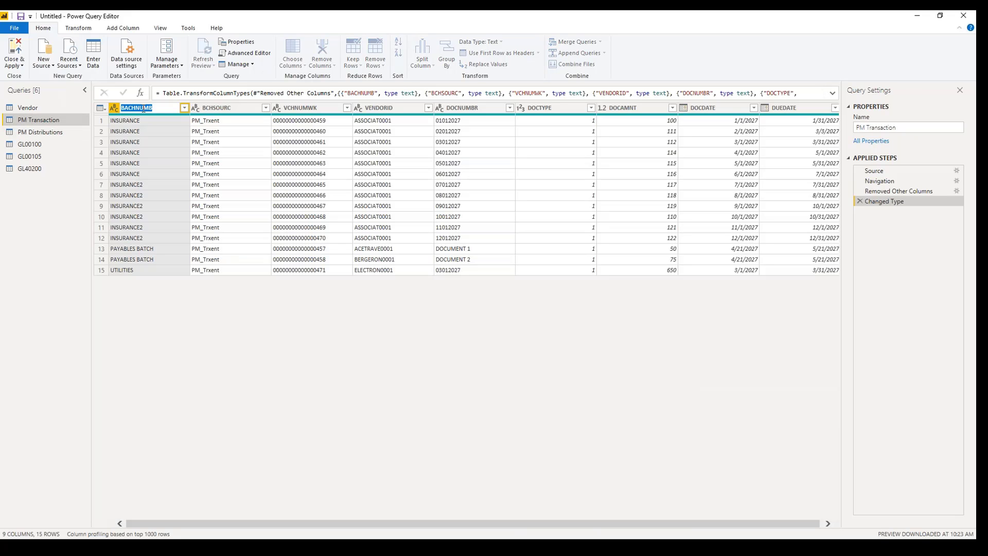
type("Batch Number")
key("Return")
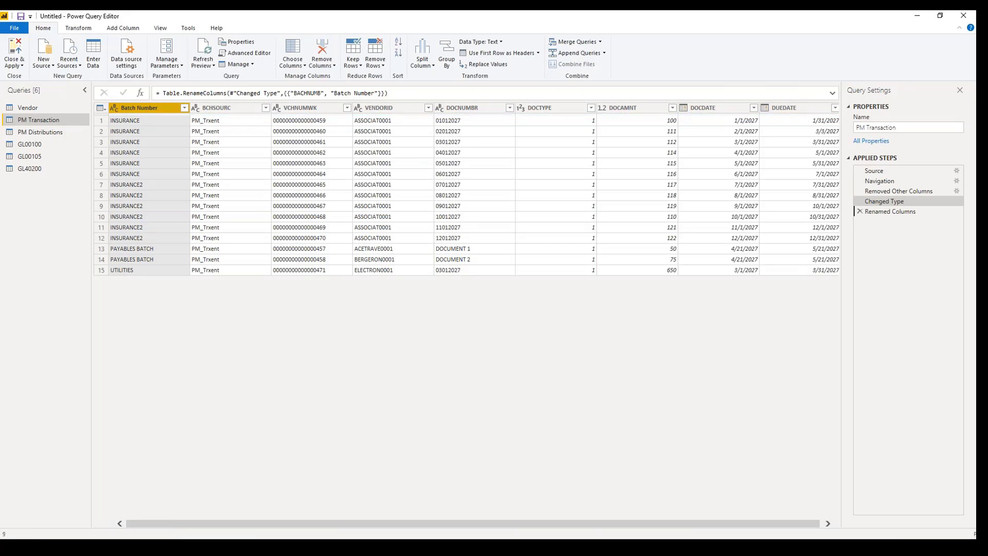
Rename the BCHSOURC column to Batch Source.
left_click(219, 110)
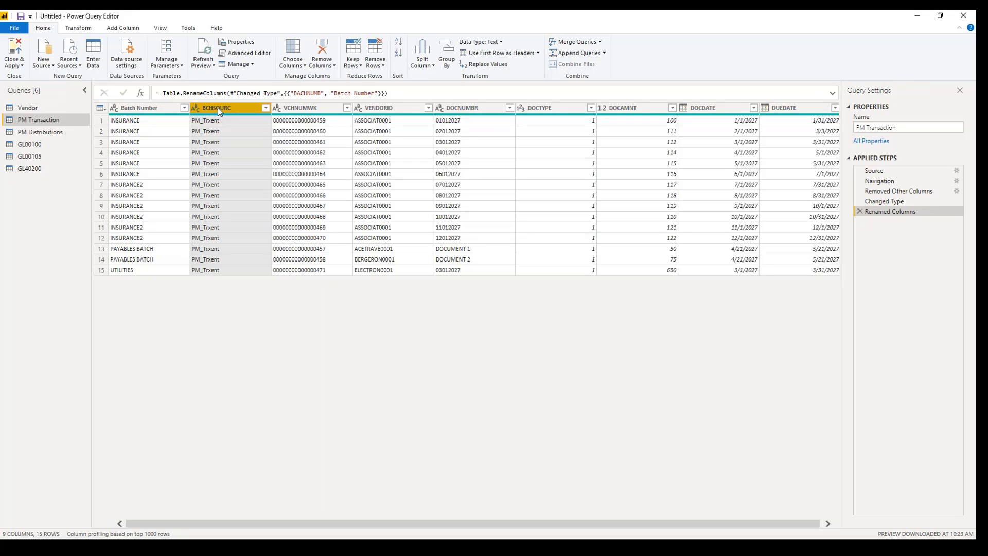
double_click(218, 107)
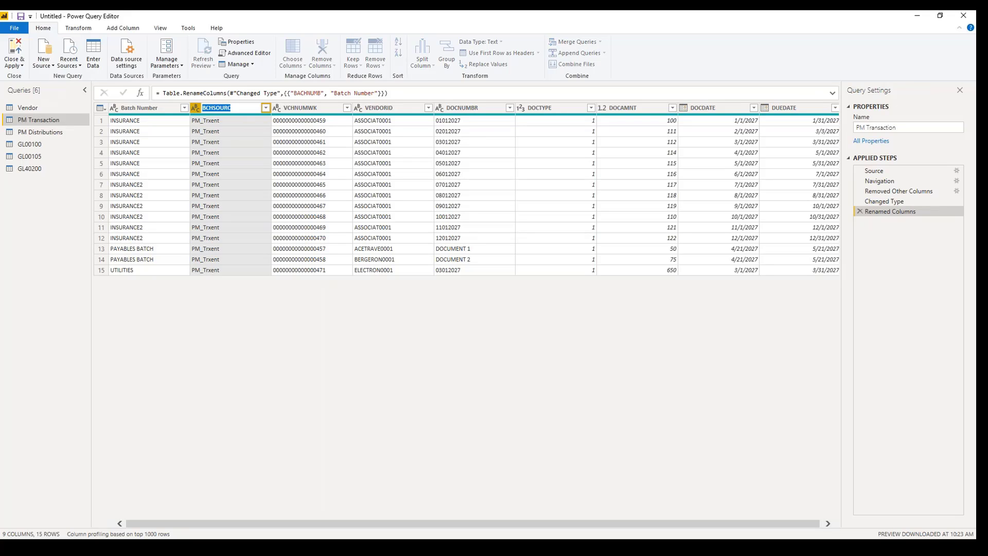
type("Batch Source")
key("Return")
Rename the VCHNUMWK column of the PM Transaction query to Voucher and the VENDORID column to Vendor ID.
double_click(313, 106)
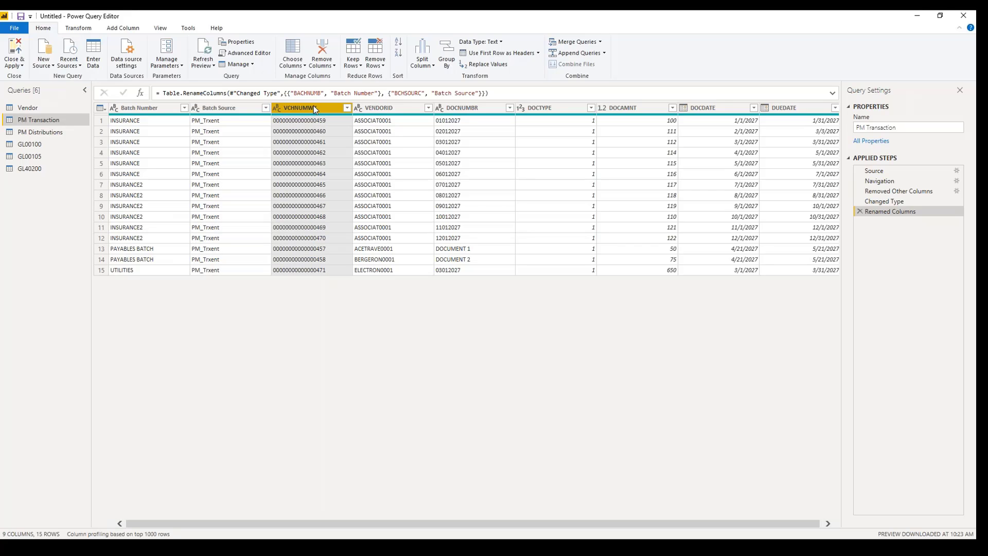
type("Vouc")
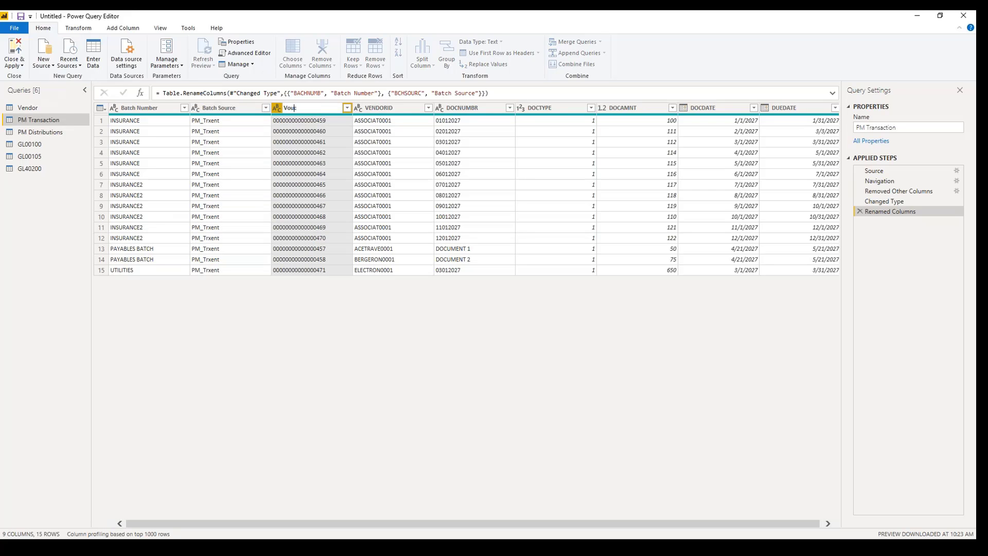
type("her")
key("Return")
left_click(387, 109)
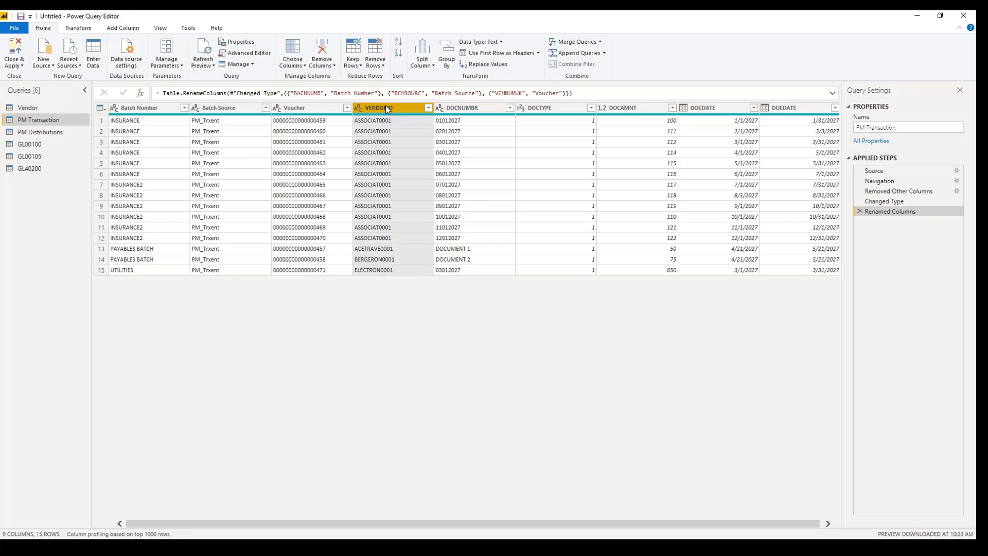
double_click(387, 108)
type("Vendor ID")
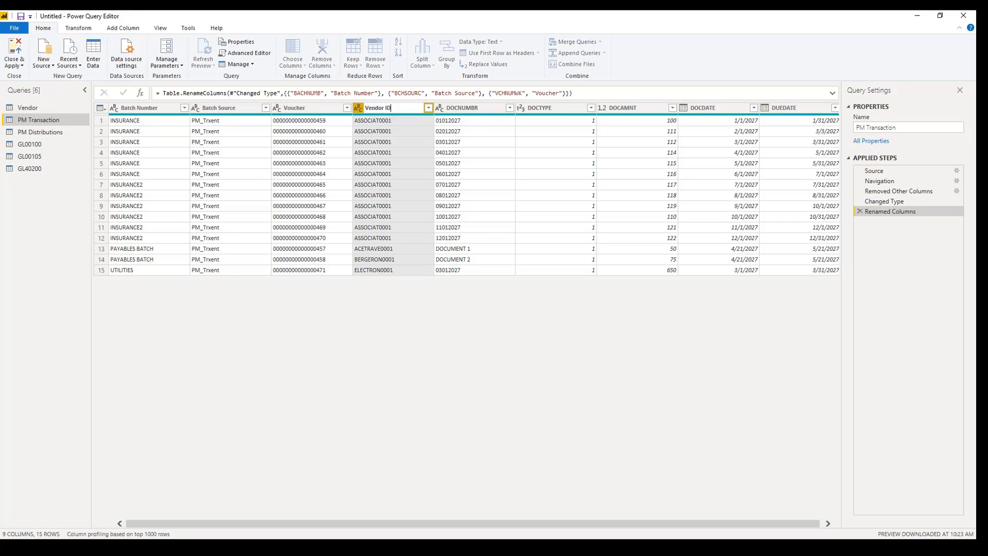
key("Return")
Rename the DOCNUMBR column to Document Number and the DOCAMNT column to Document Amount.
left_click(466, 106)
double_click(466, 105)
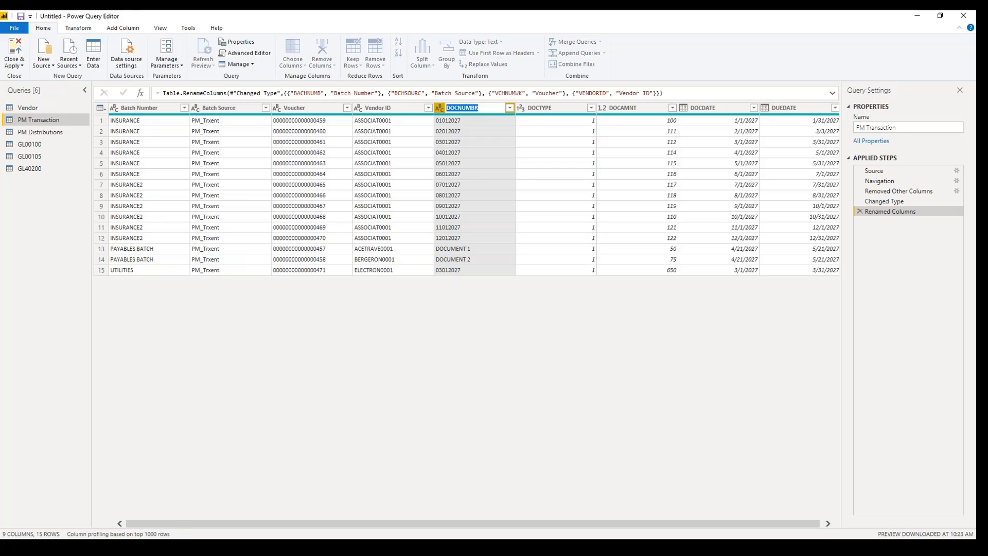
type("Document Number")
key("Return")
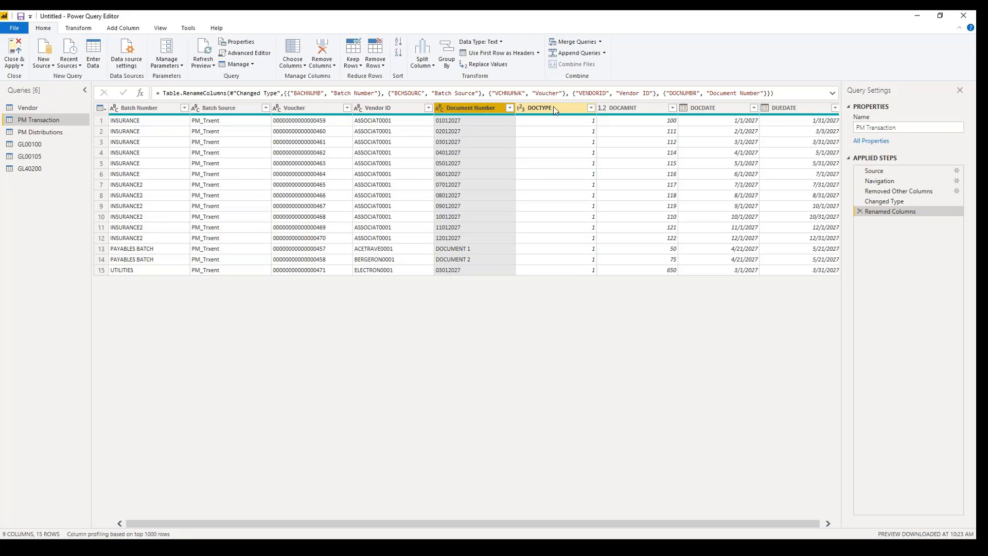
left_click(624, 108)
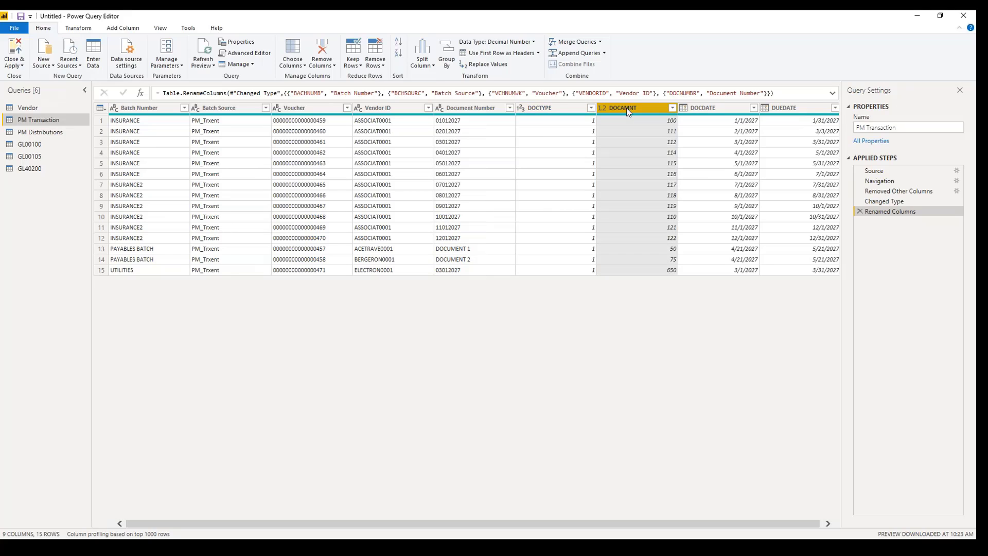
double_click(624, 107)
type("Document Amount")
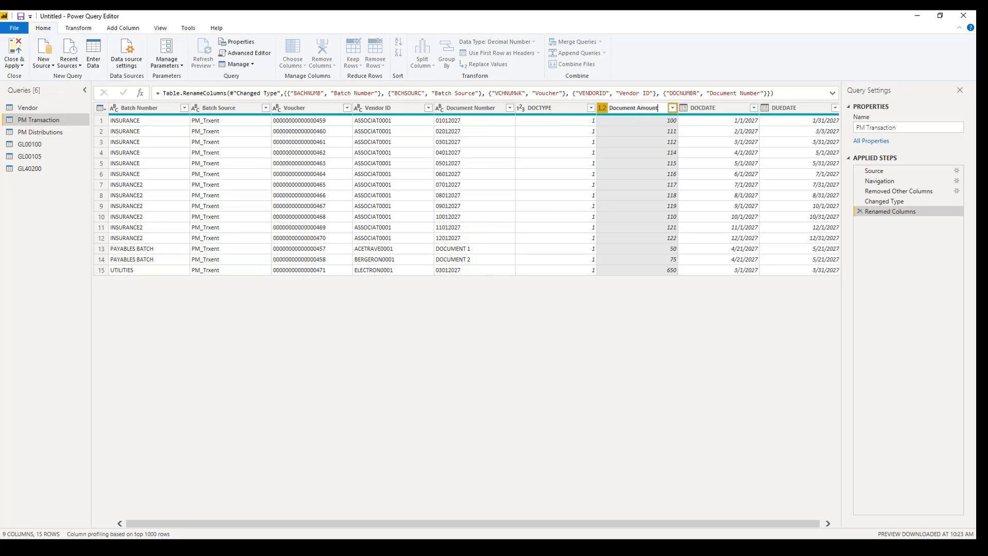
key("Return")
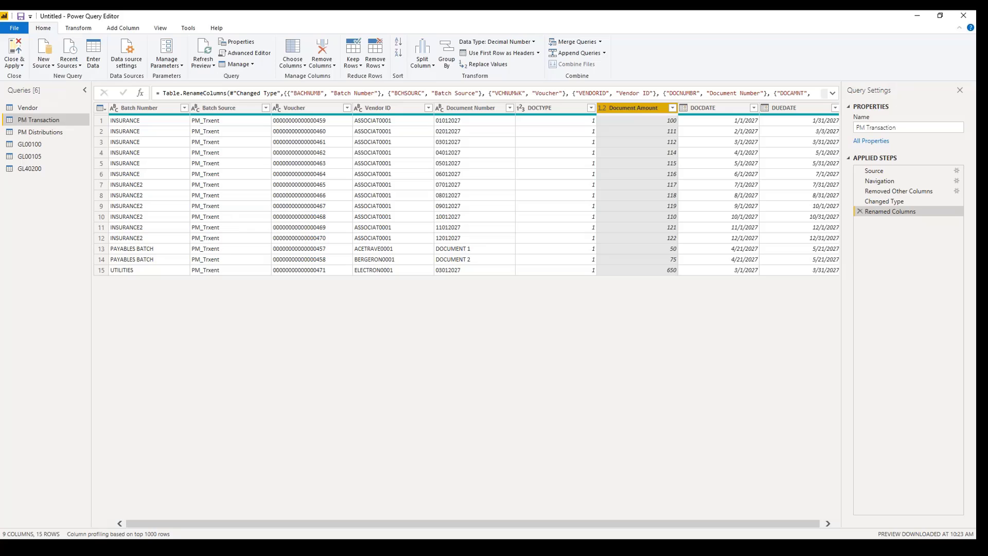
Rename the DOCDATE column to Document Date and the DUEDATE column to Due Date.
left_click(693, 108)
double_click(694, 108)
type("Document Date")
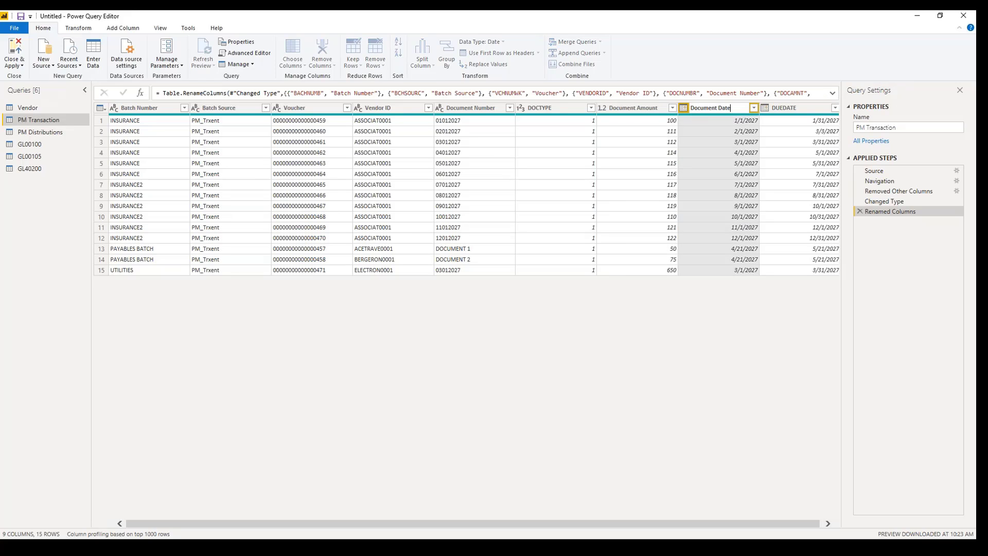
key("Return")
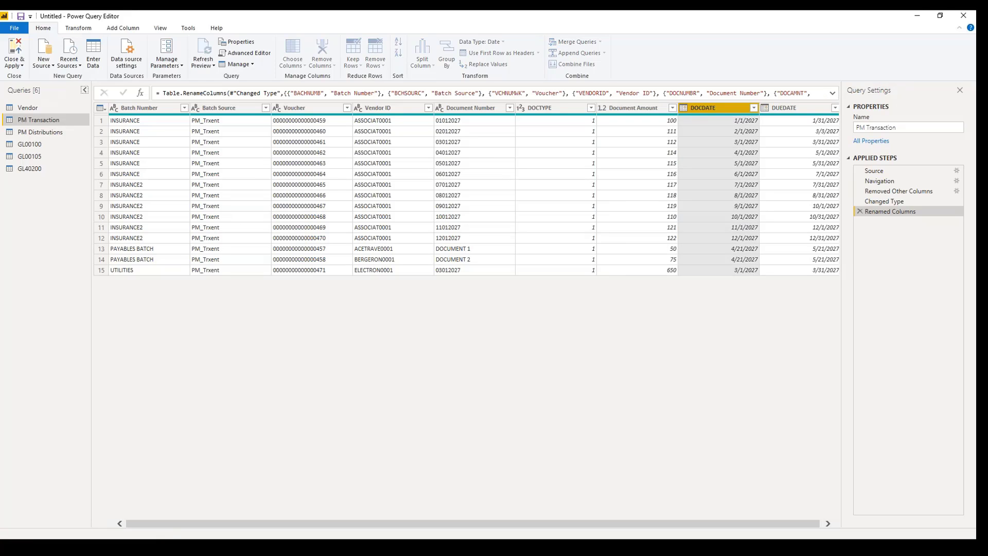
double_click(784, 108)
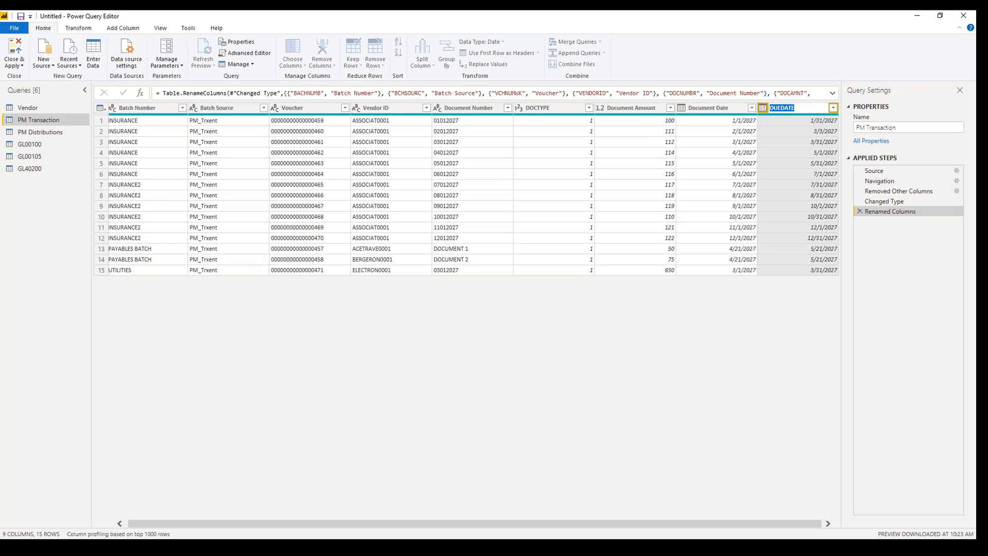
type("Due Date")
key("Return")
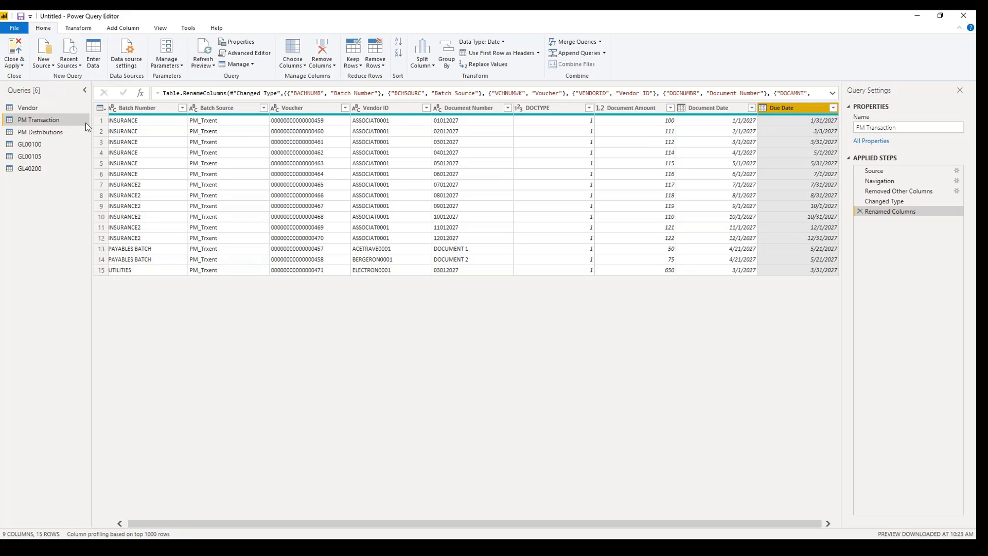
Rename the VCHRNMBR column of the PM Distributions query to Voucher.
left_click(30, 133)
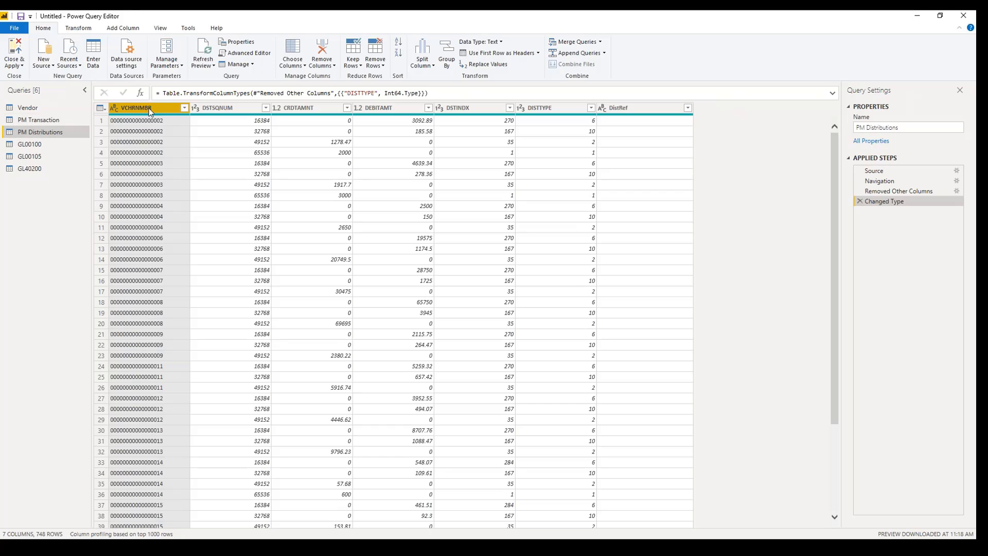
double_click(150, 108)
type("Voucher")
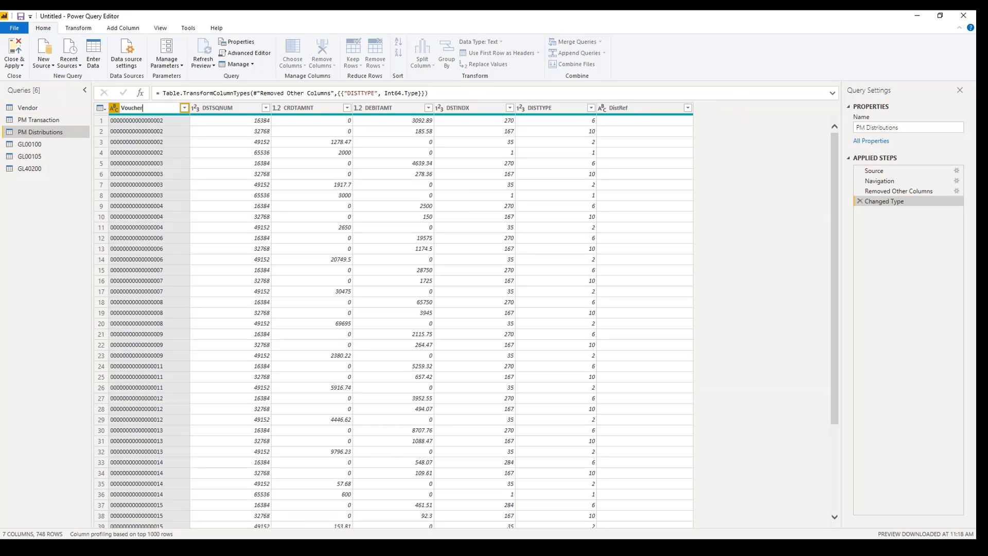
key("Return")
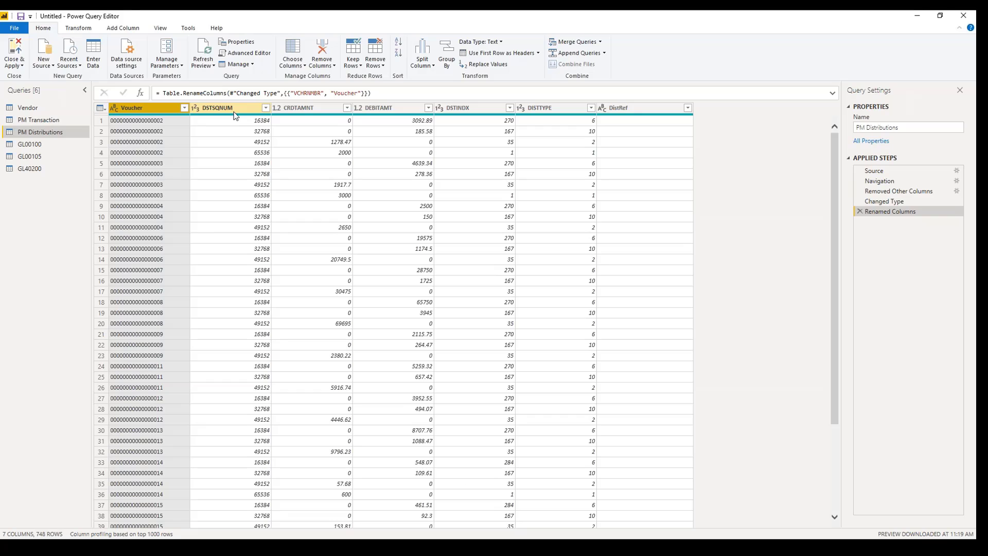
Rename the CRDTAMNT column to Credit and the DEBITAMT column to Debit in the PM Distributions query.
double_click(307, 107)
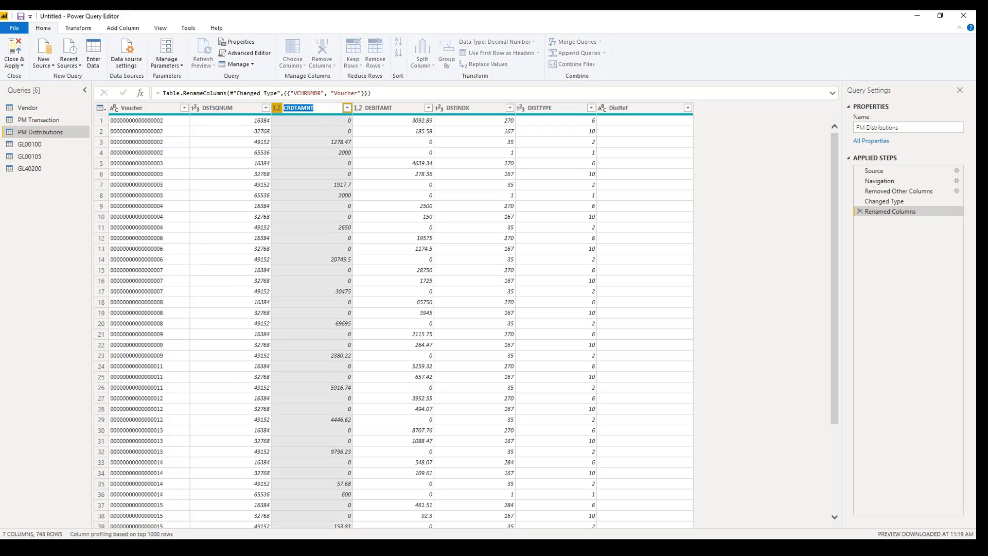
type("Credit")
key("Return")
left_click(381, 108)
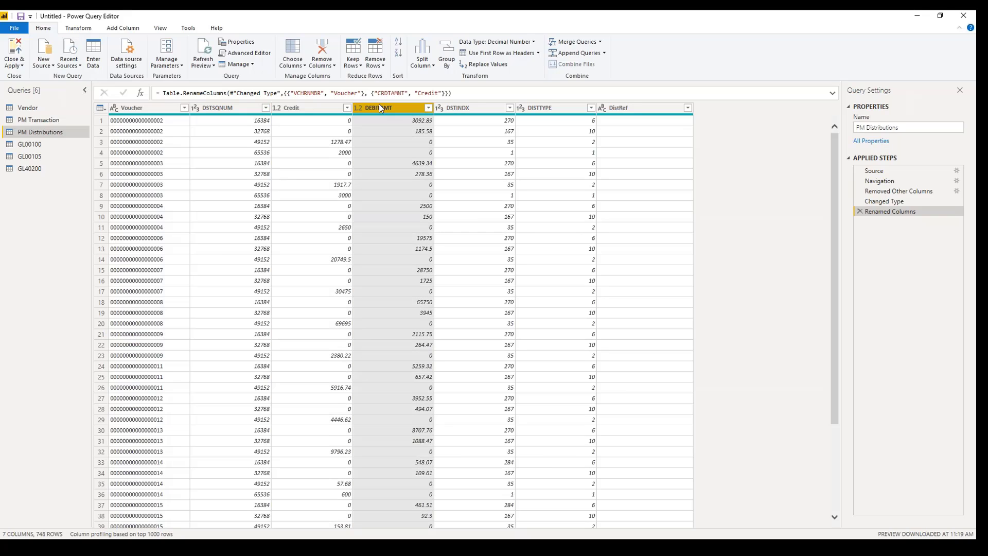
double_click(381, 107)
type("Debit")
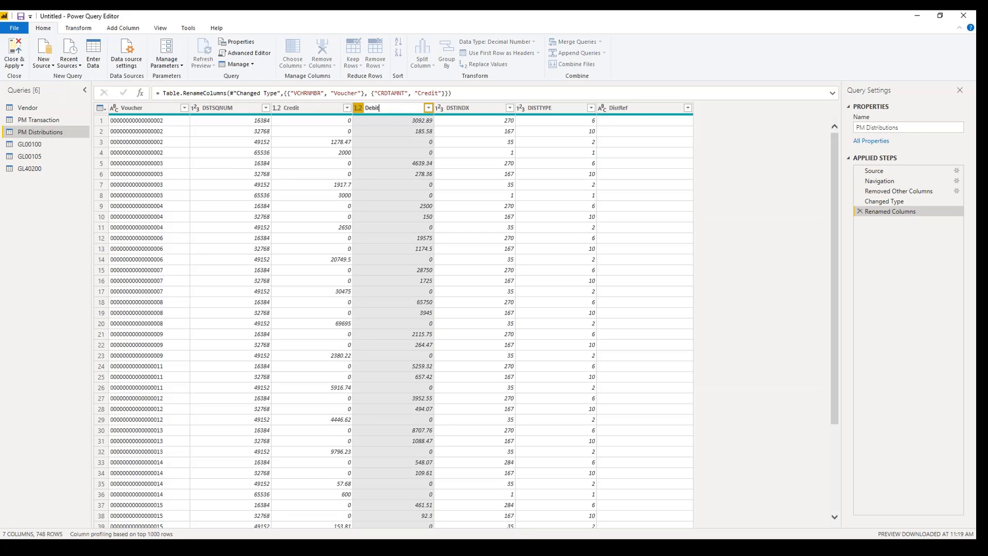
key("Return")
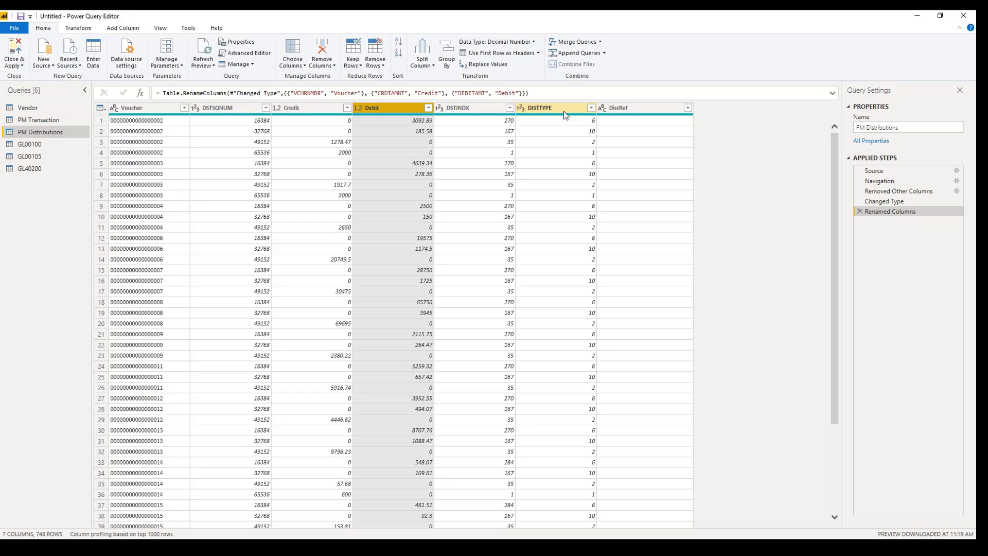
Rename the DistRef column of the PM Distributions query to Distribution Reference.
left_click(624, 109)
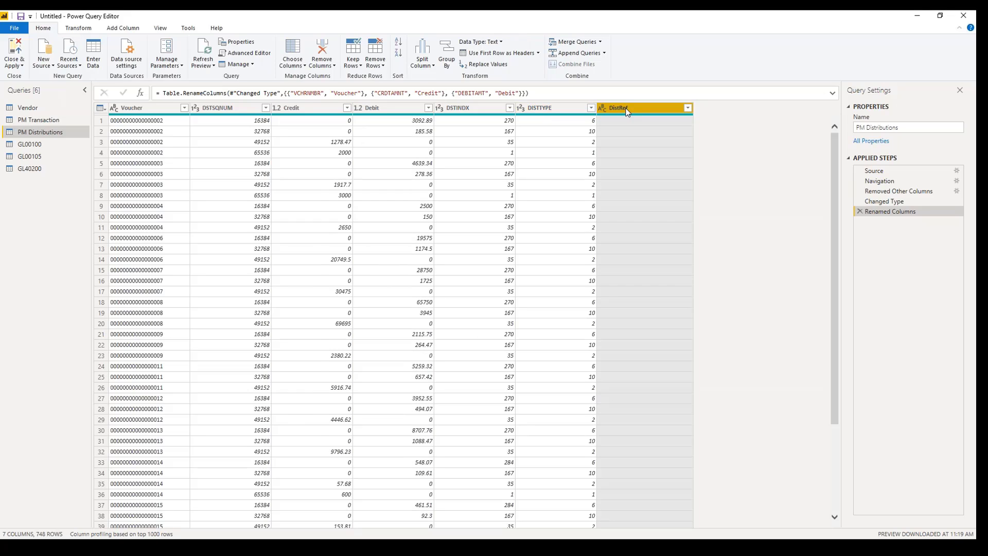
double_click(628, 108)
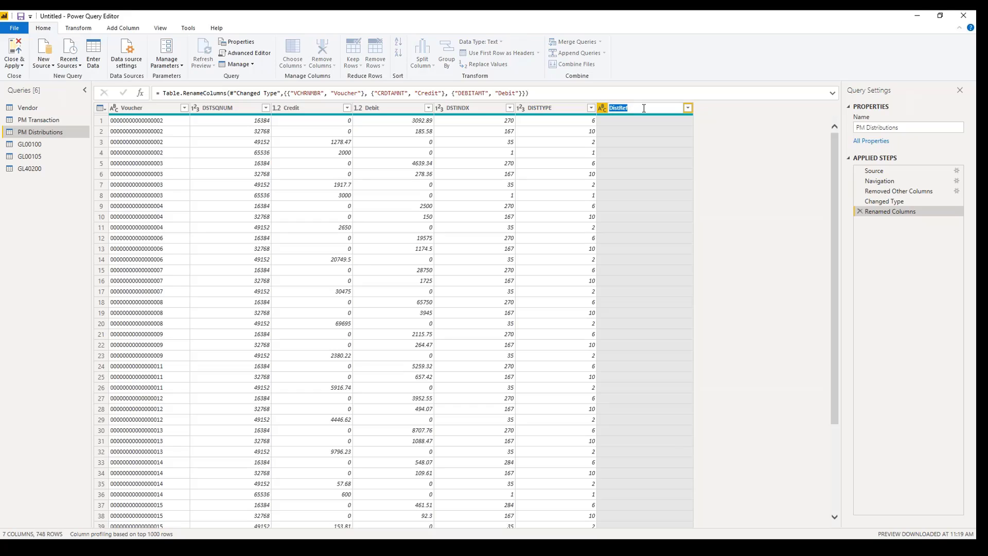
type("Distribution Reference")
key("Return")
Rename the GL00100 query as Account.
left_click(29, 144)
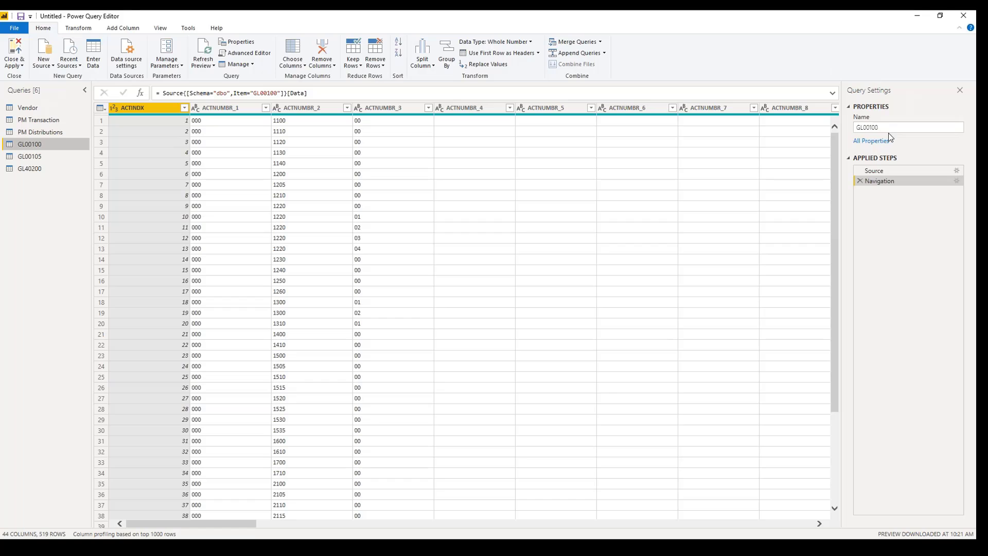
left_click(888, 128)
type("Account")
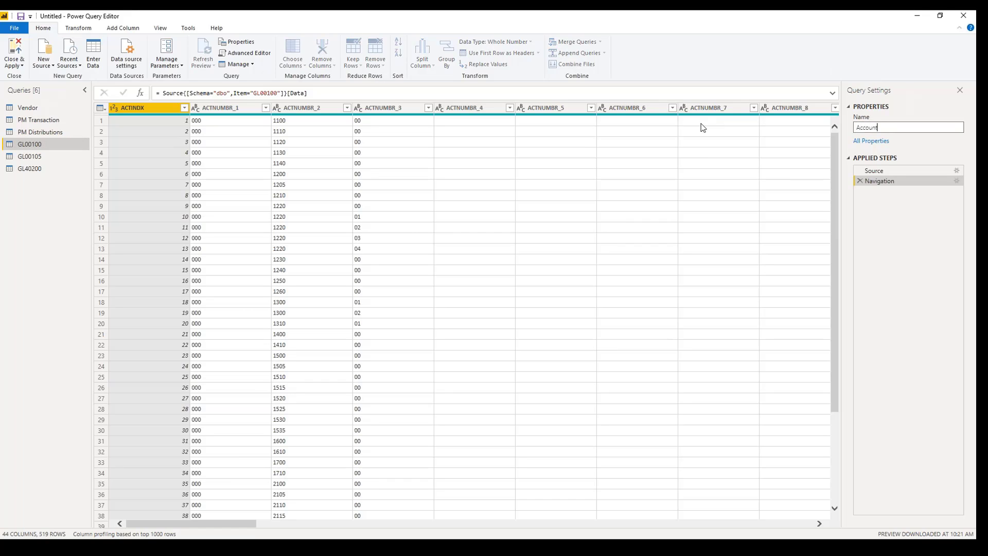
key("Return")
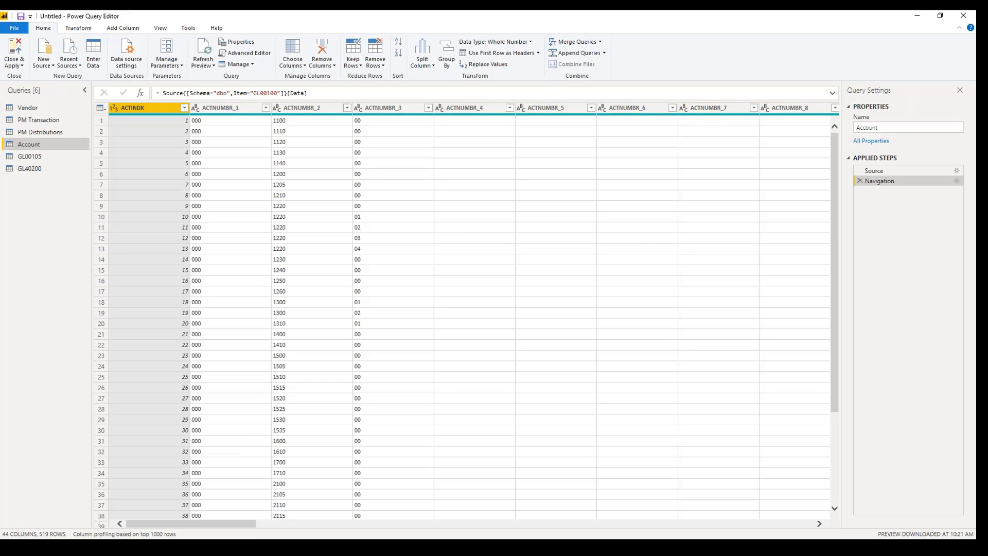
Compare the DSTINDX column of the PM Distributions query with the ACTINDX column of the Account query.
left_click(53, 131)
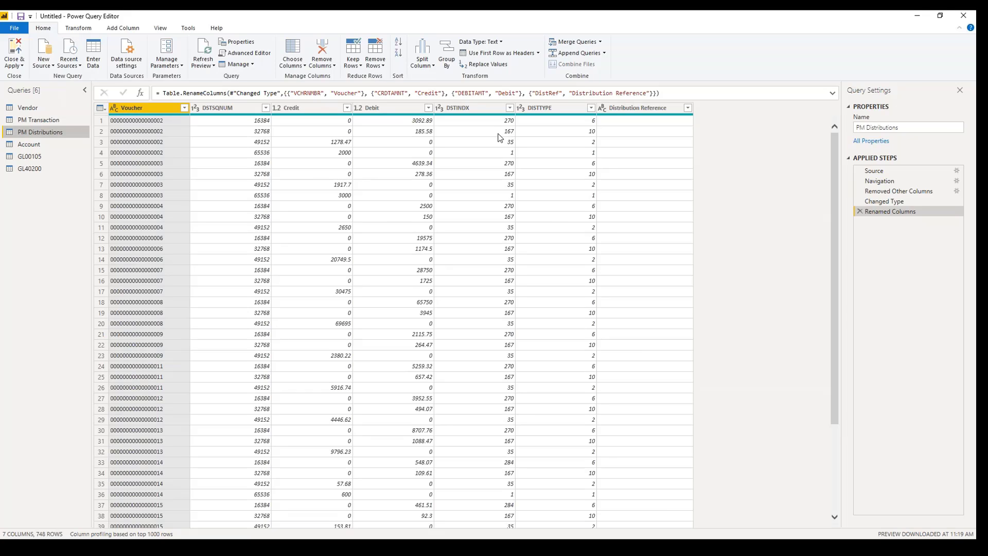
left_click(37, 144)
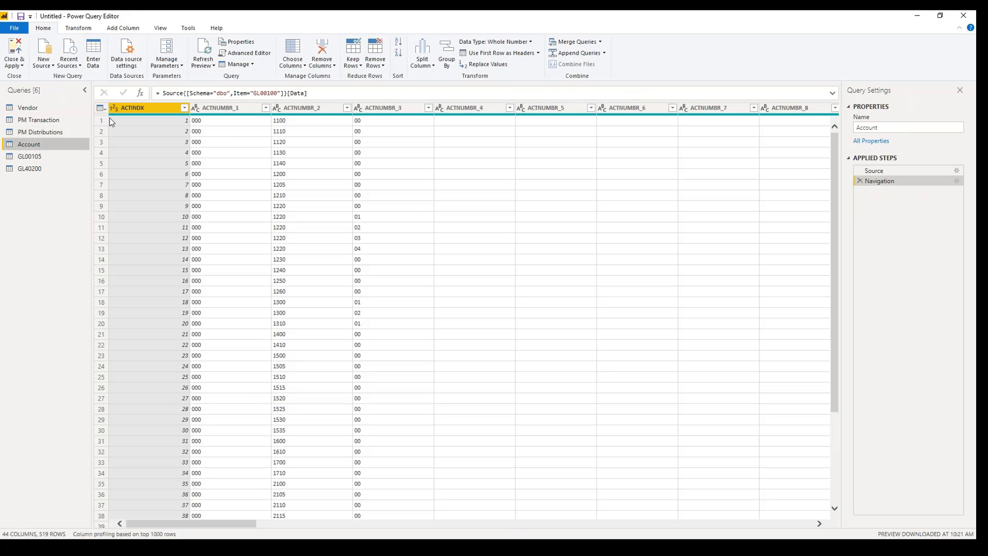
mouse_move(120, 113)
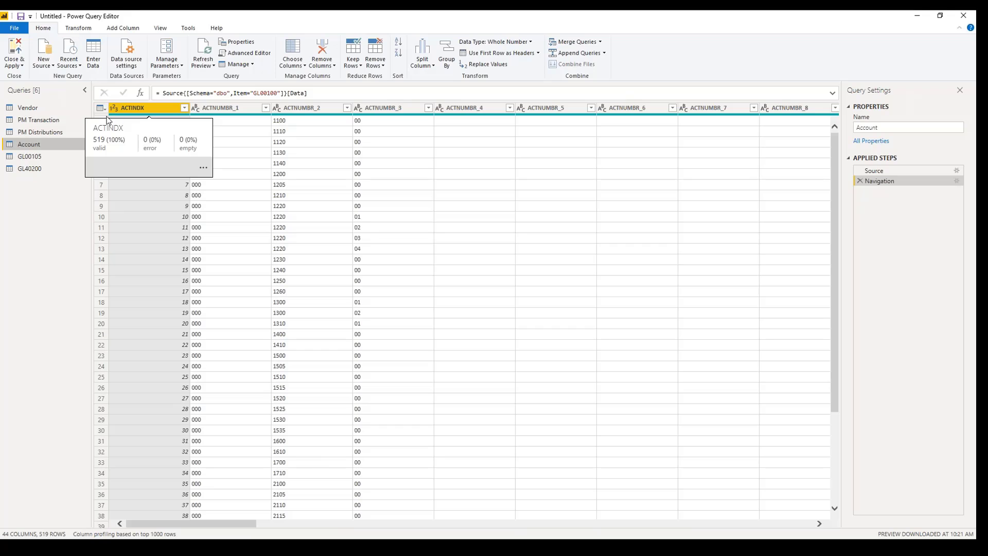
left_click(58, 134)
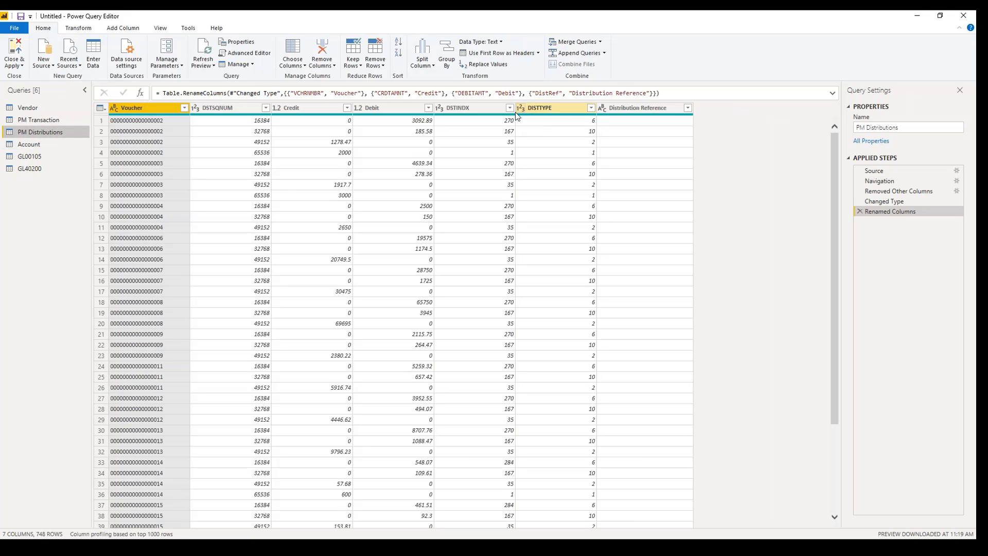
left_click(27, 144)
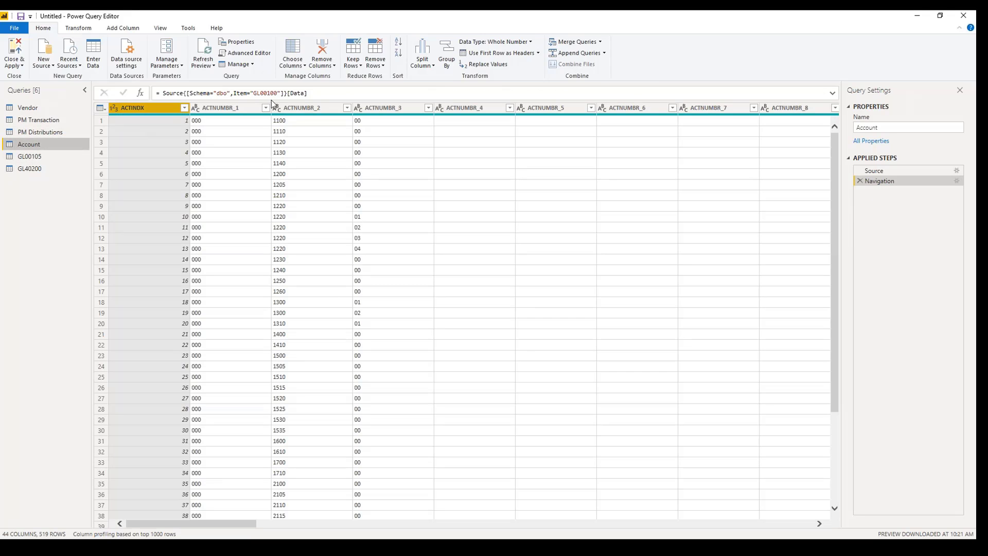
Keep only the ACTINDX, ACTNUMBR_1, ACTNUMBR_2 and ACTNUMBR_3 columns in the Account query.
left_click(304, 195)
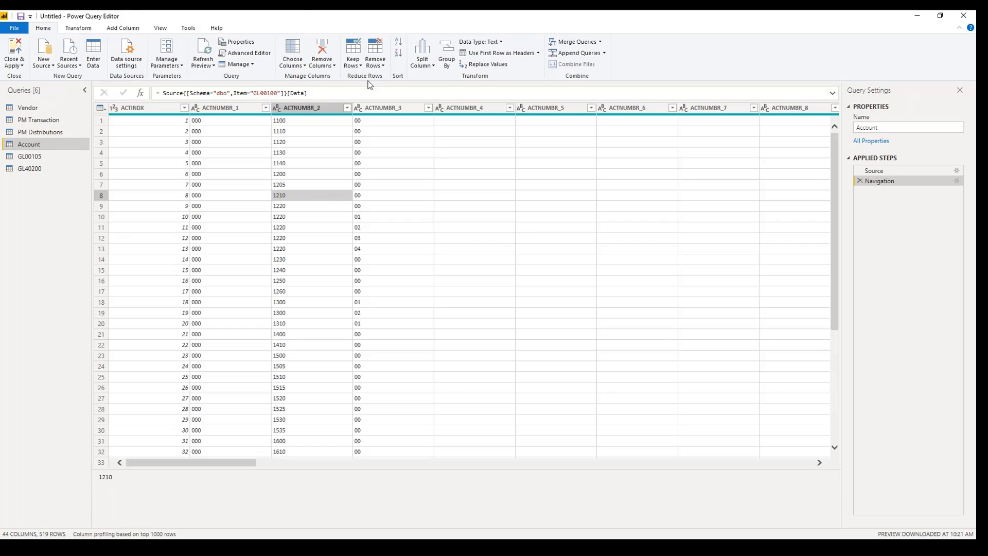
left_click(291, 51)
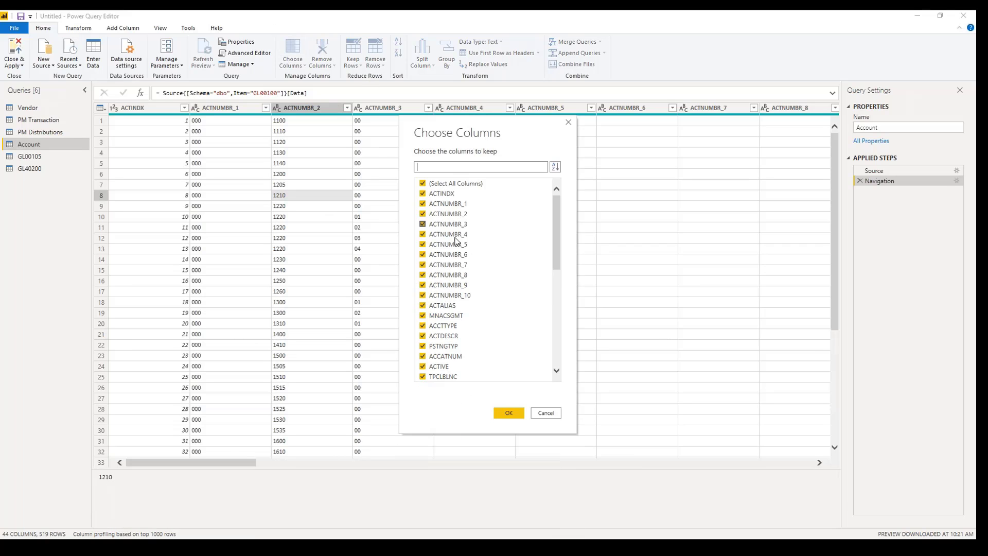
left_click(425, 184)
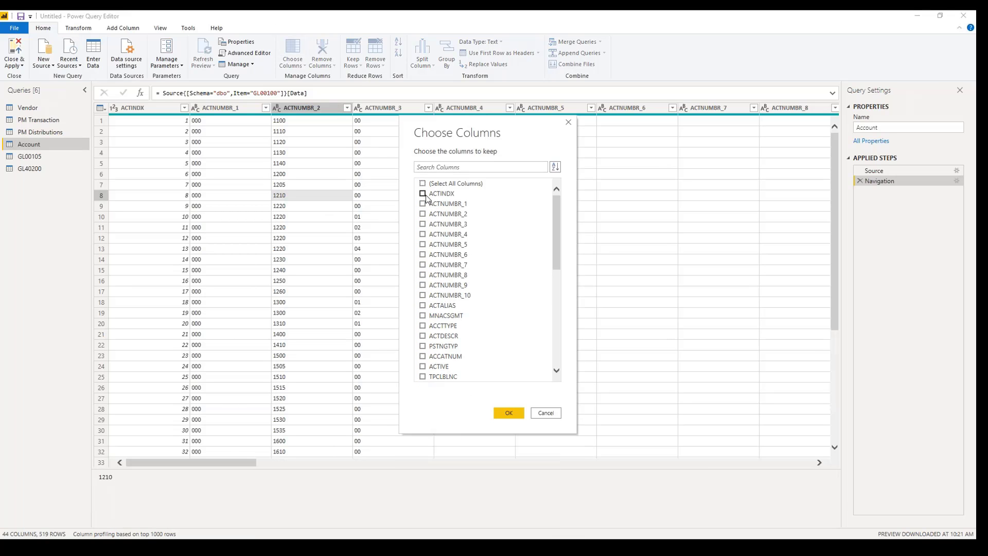
left_click(425, 194)
left_click(423, 203)
left_click(422, 214)
left_click(423, 225)
scroll(444, 366, "down", 1)
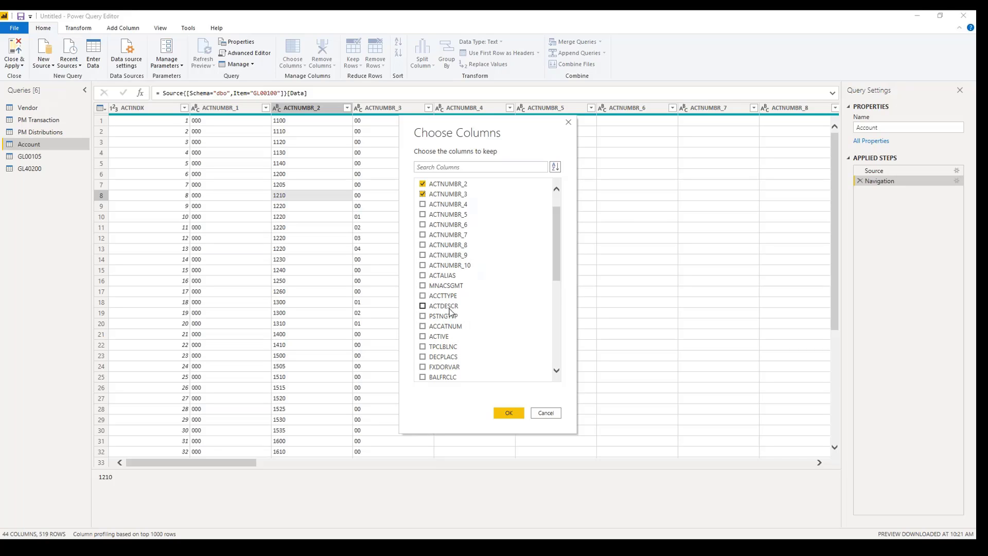
scroll(450, 311, "down", 1)
scroll(527, 369, "down", 1)
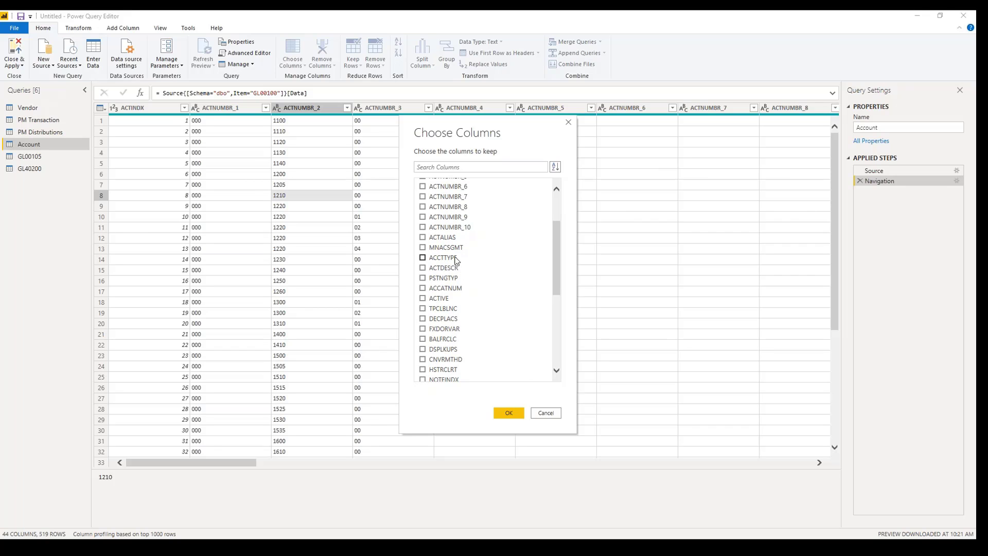
left_click(508, 413)
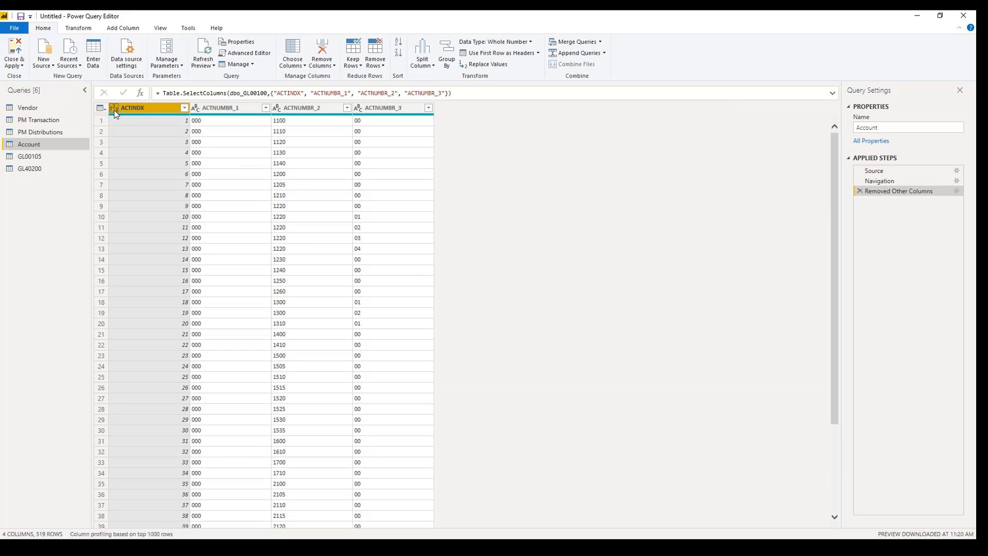
left_click(232, 109)
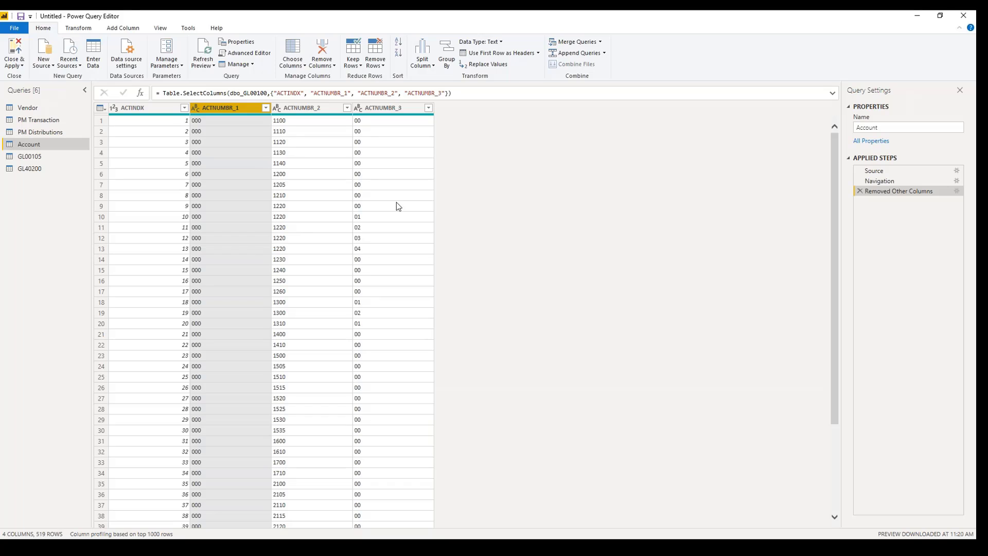
Rename the GL00105 query as Account Name.
left_click(32, 157)
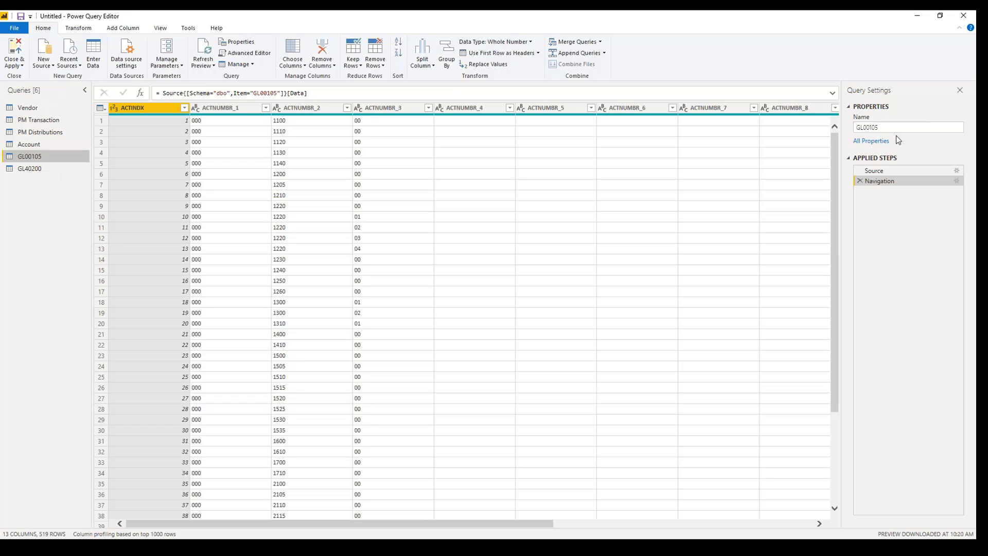
double_click(895, 127)
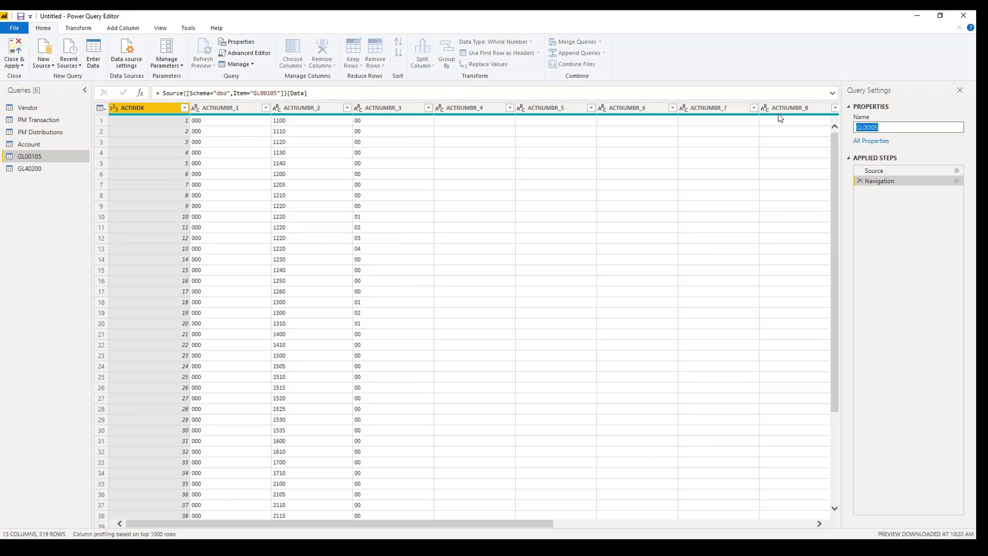
type("Account Name")
key("Return")
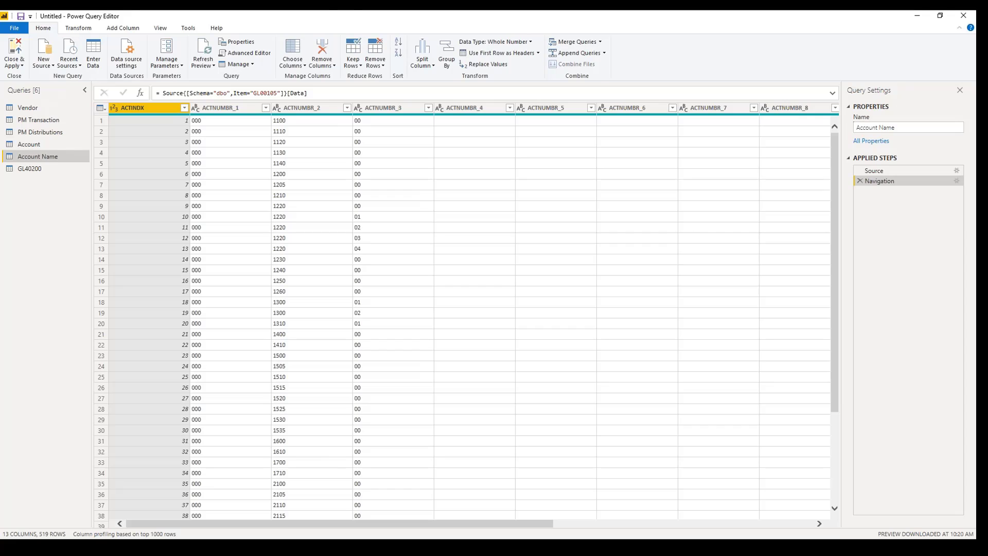
Keep only the ACTINDX and ACTNUMST columns in the query based on the GL00105 table.
left_click(292, 52)
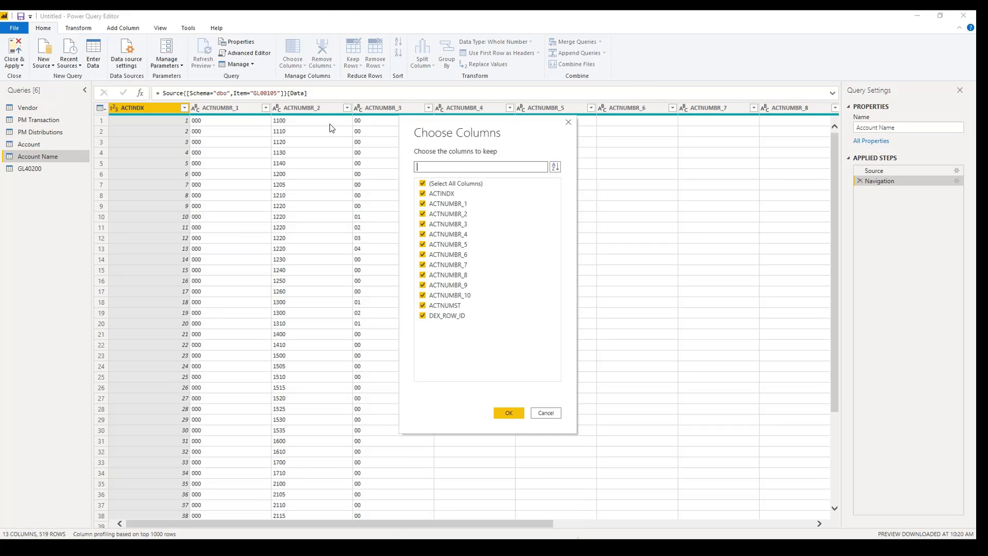
left_click(423, 183)
left_click(423, 194)
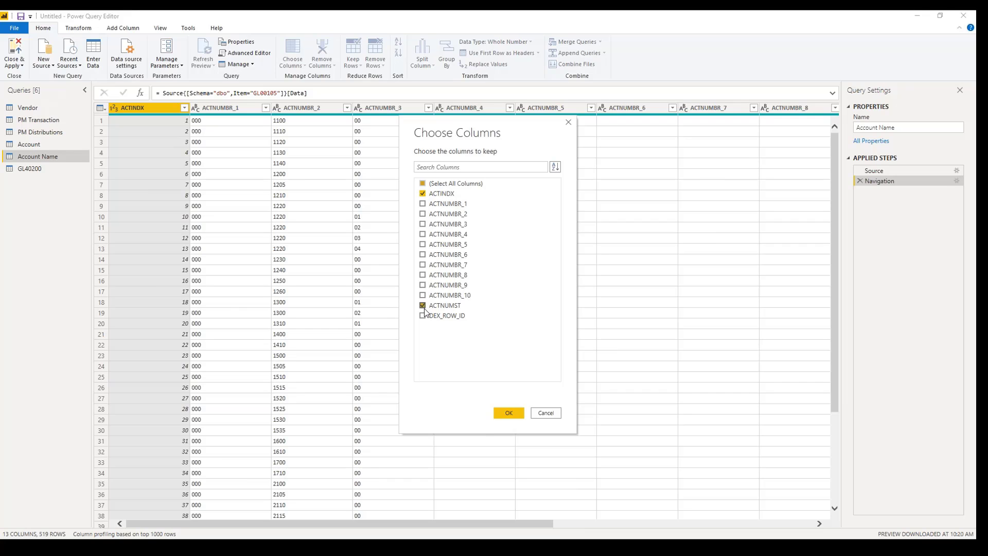
left_click(521, 412)
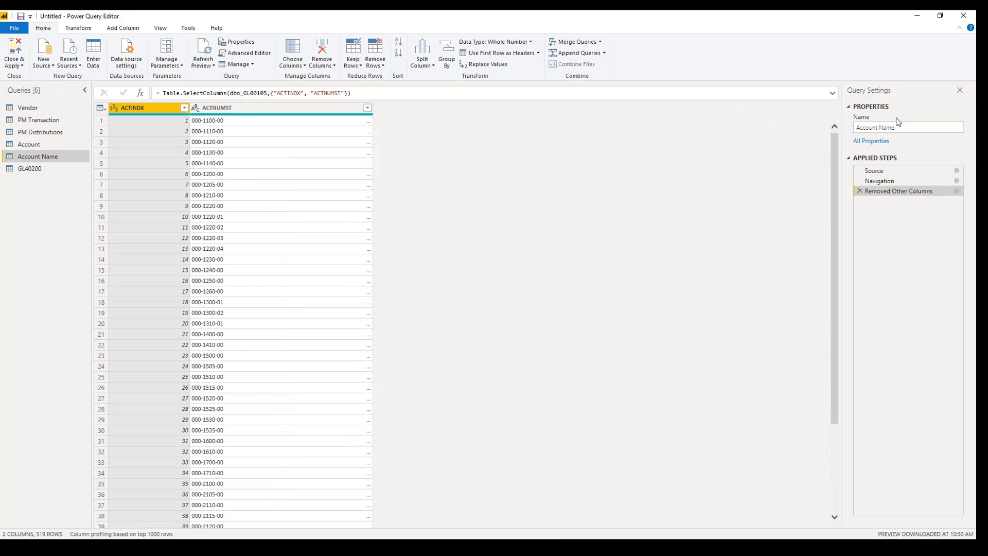
Rename the query based on the GL00105 table as Account Number.
double_click(886, 128)
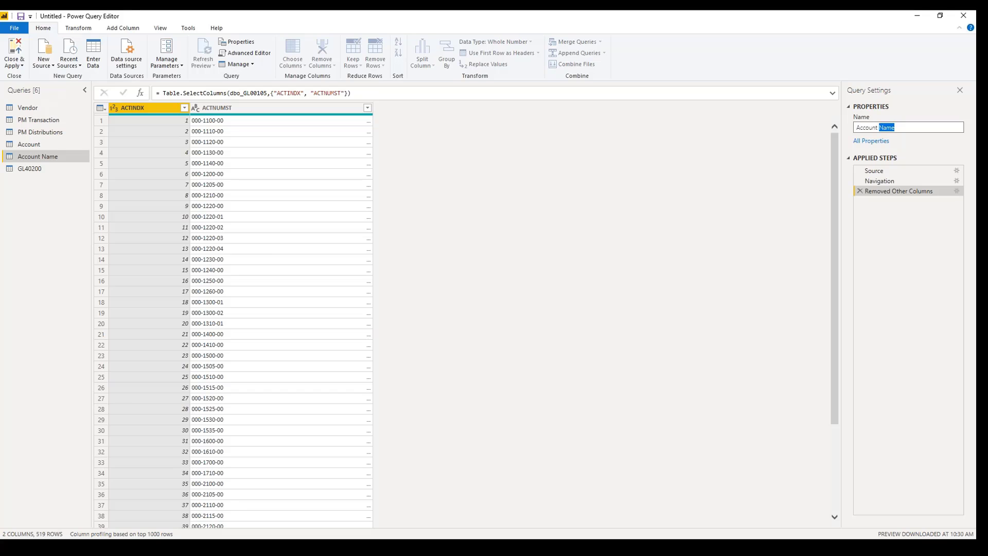
type("Number")
key("Tab")
Edit the column selection of the Account query so that it also keeps ACTDESCR.
left_click(26, 145)
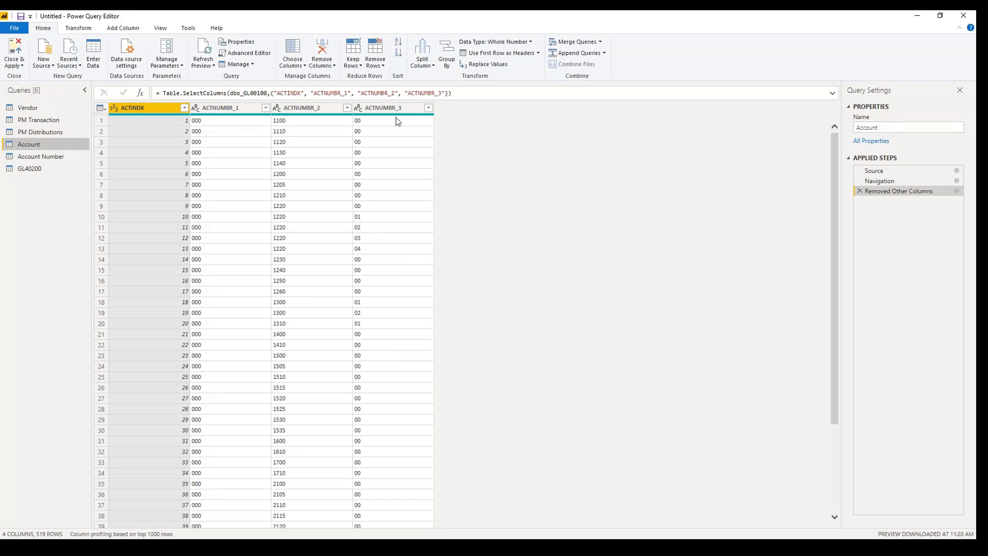
left_click(957, 191)
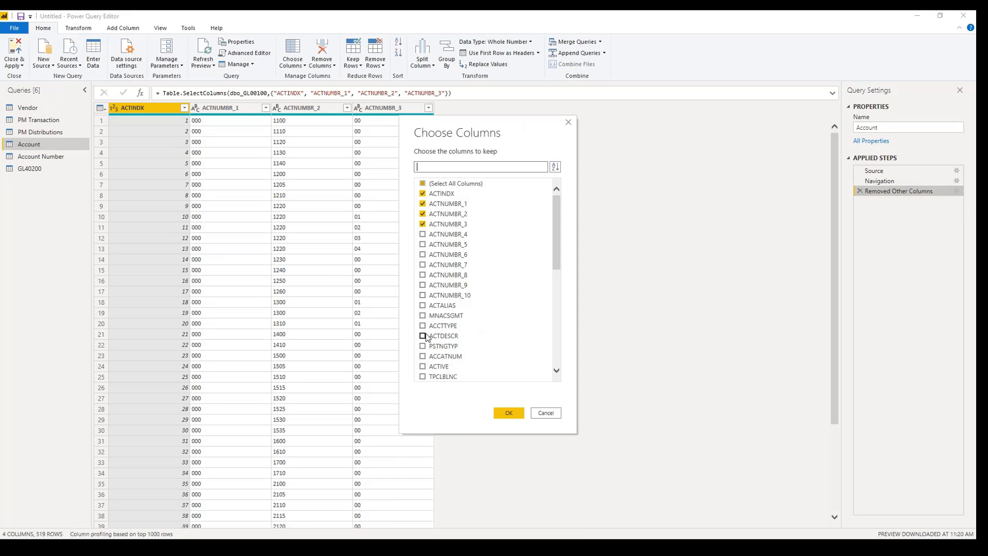
left_click(422, 336)
left_click(508, 412)
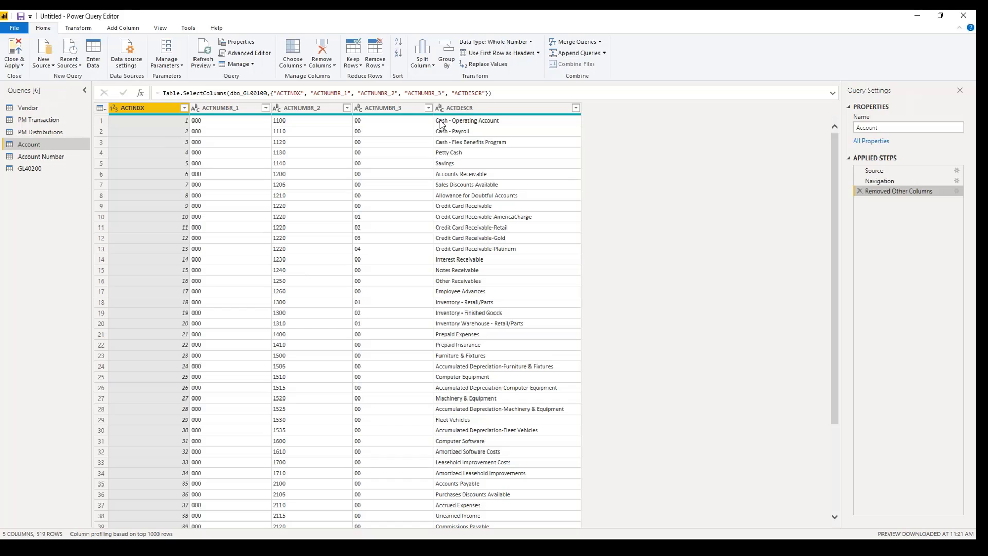
Rename the ACTDESCR column of the Account query to Account Name.
left_click(468, 106)
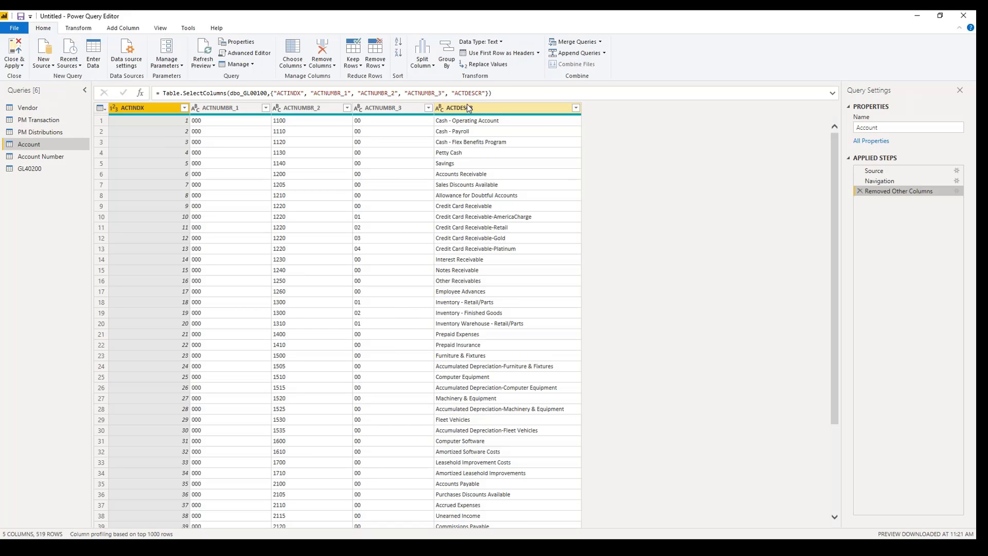
double_click(467, 106)
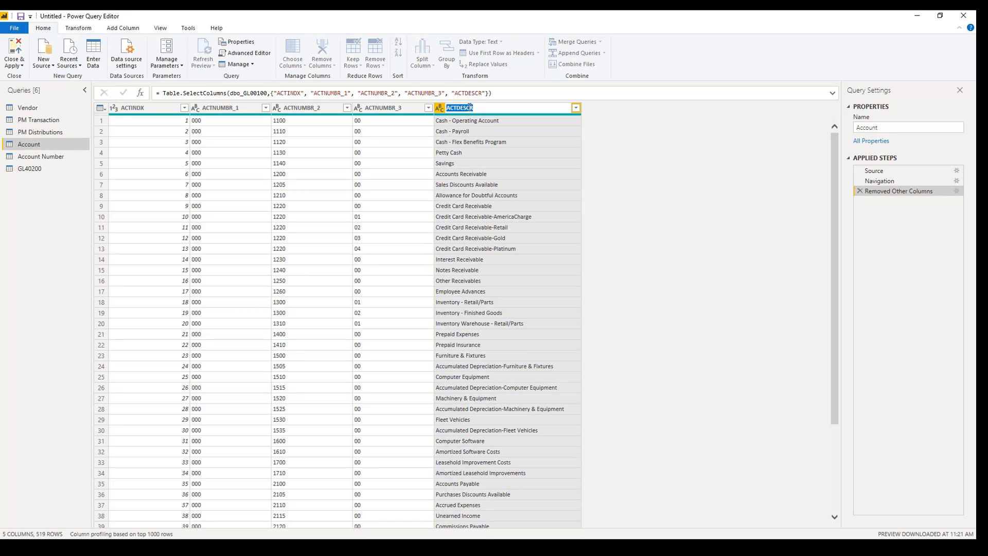
type("Account")
key("Return")
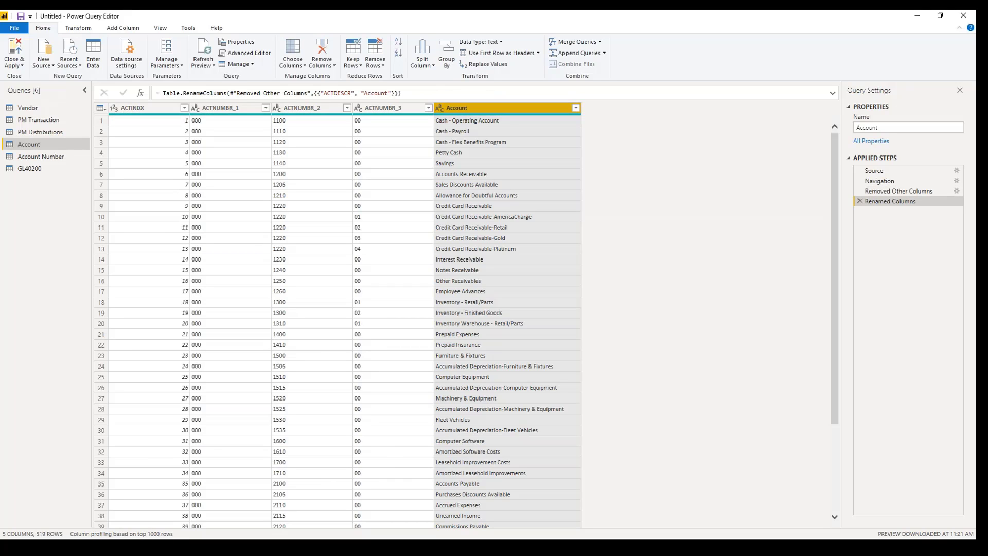
type("Name")
key("Return")
Rename the ACTNUMST column of the Account Number query to Account Number.
left_click(45, 156)
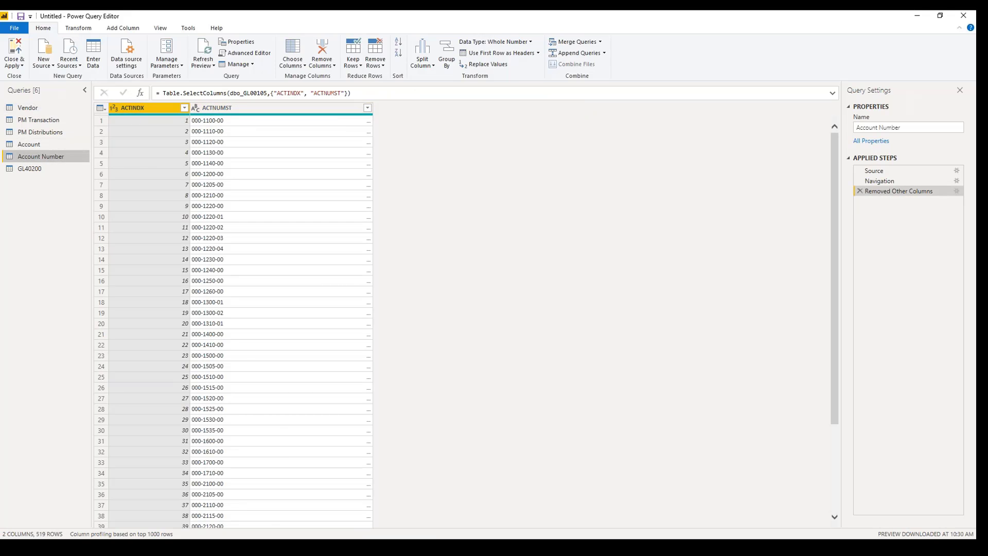
double_click(214, 109)
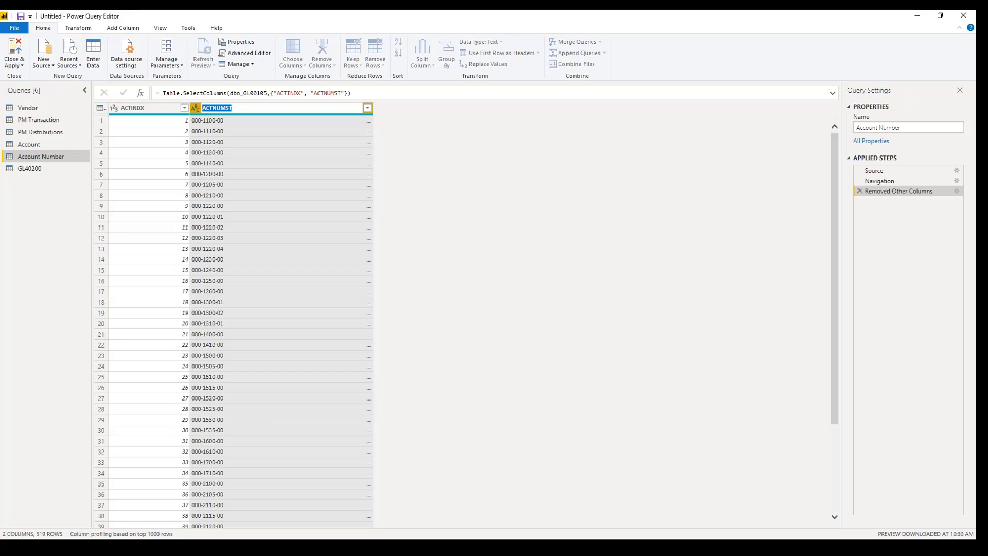
type("Account Number")
key("Return")
Rename the GL40200 query as Department.
left_click(29, 169)
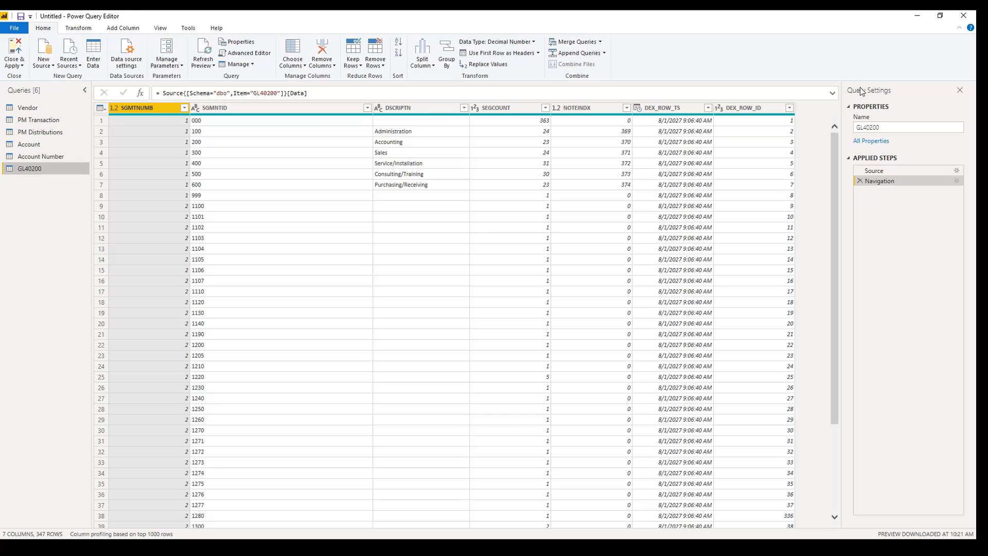
left_click_drag(885, 126, 831, 121)
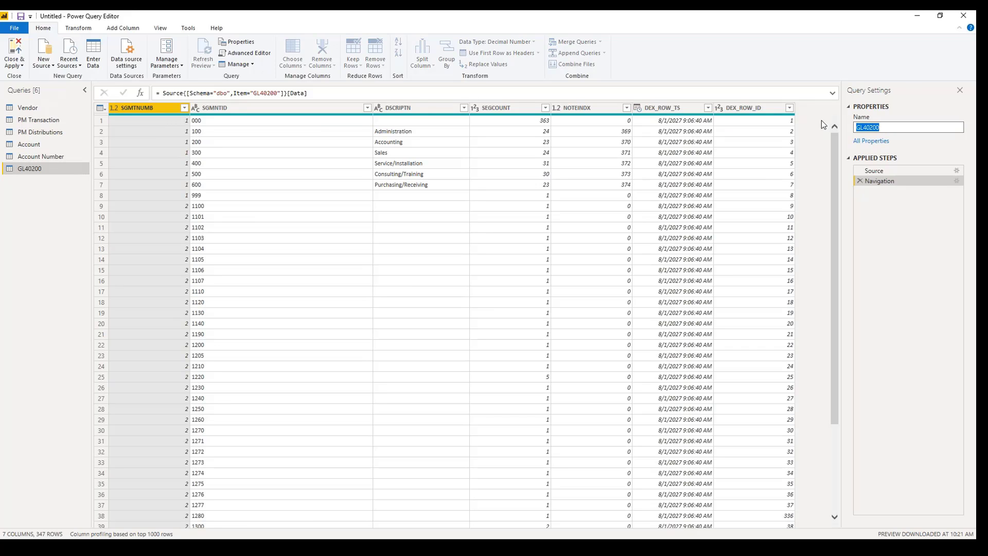
type("Department")
key("Return")
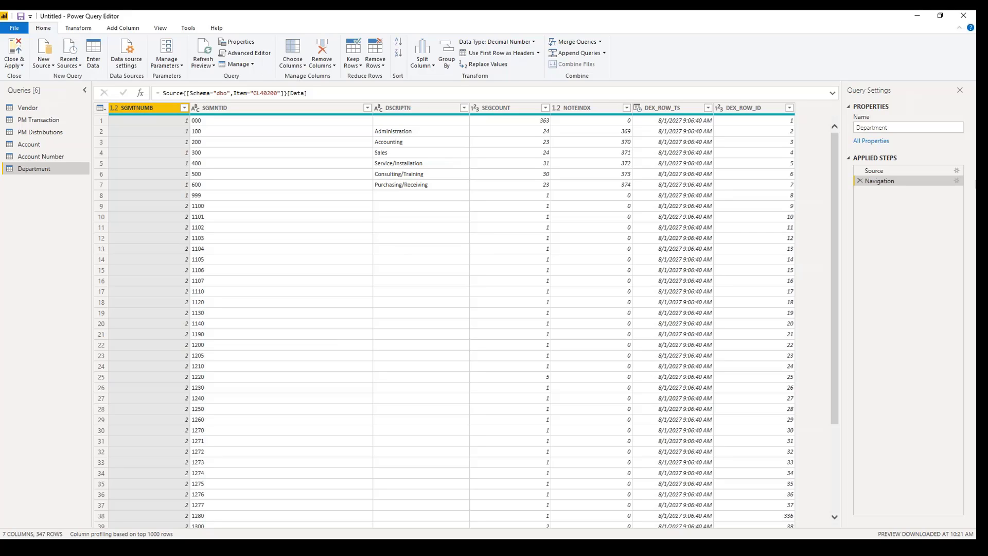
Keep only the SGMTNUMB, SGMNTID and DSCRIPTN columns in the Department query and set SGMTNUMB to the Whole Number type.
left_click(289, 52)
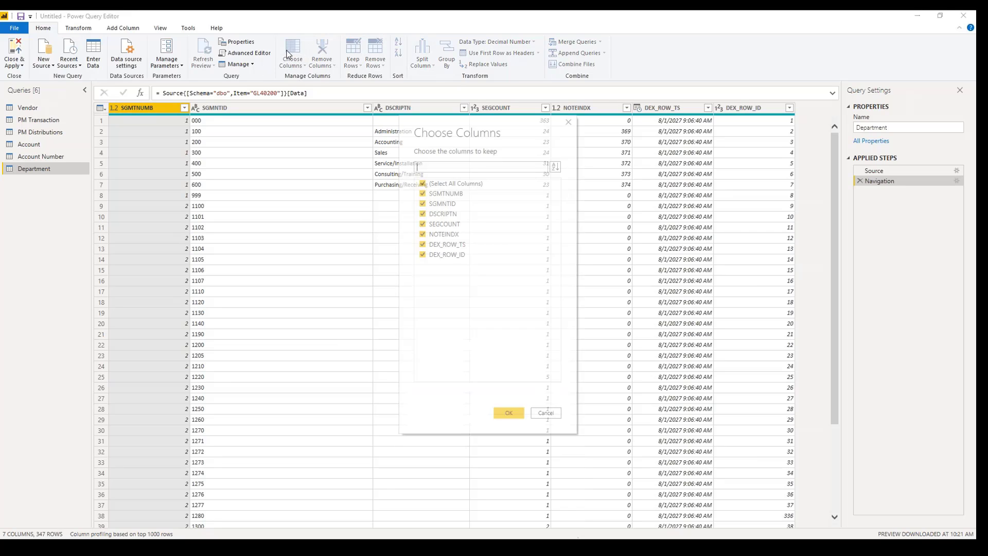
left_click(423, 254)
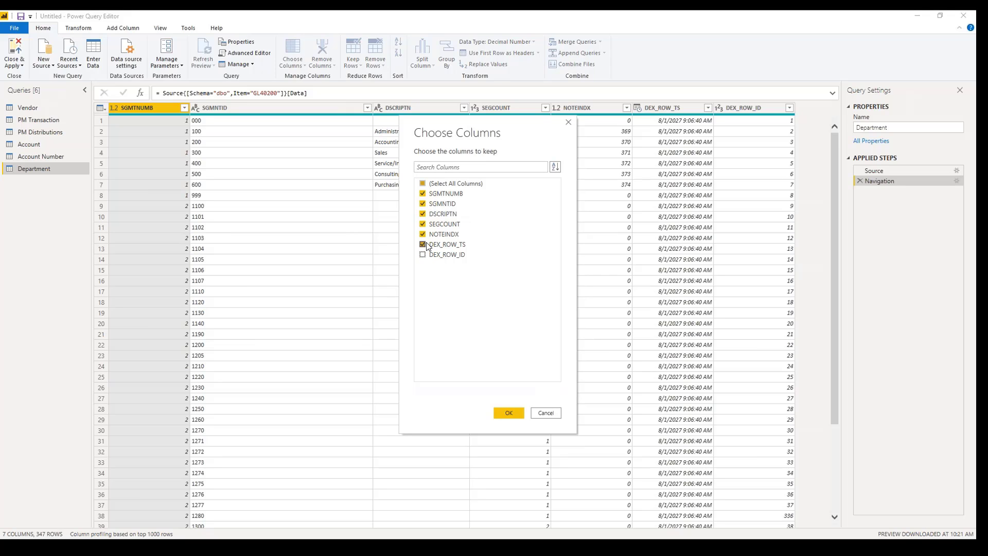
left_click(424, 244)
left_click(423, 235)
left_click(423, 225)
left_click(508, 413)
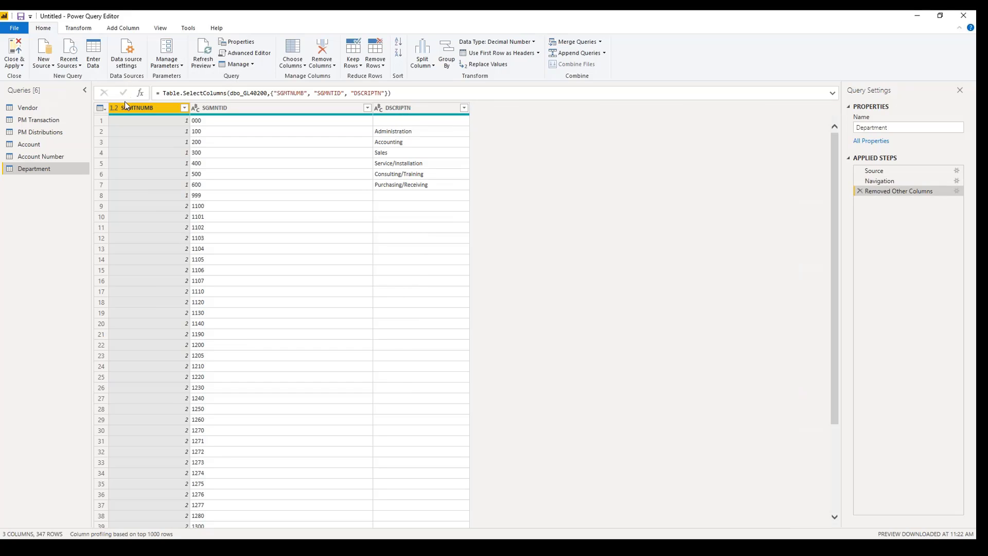
left_click(114, 109)
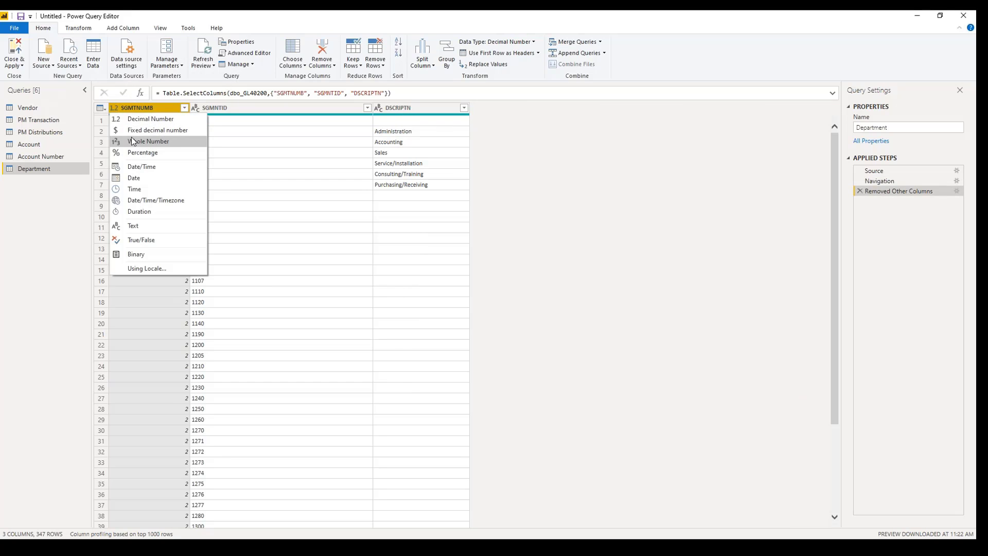
left_click(132, 143)
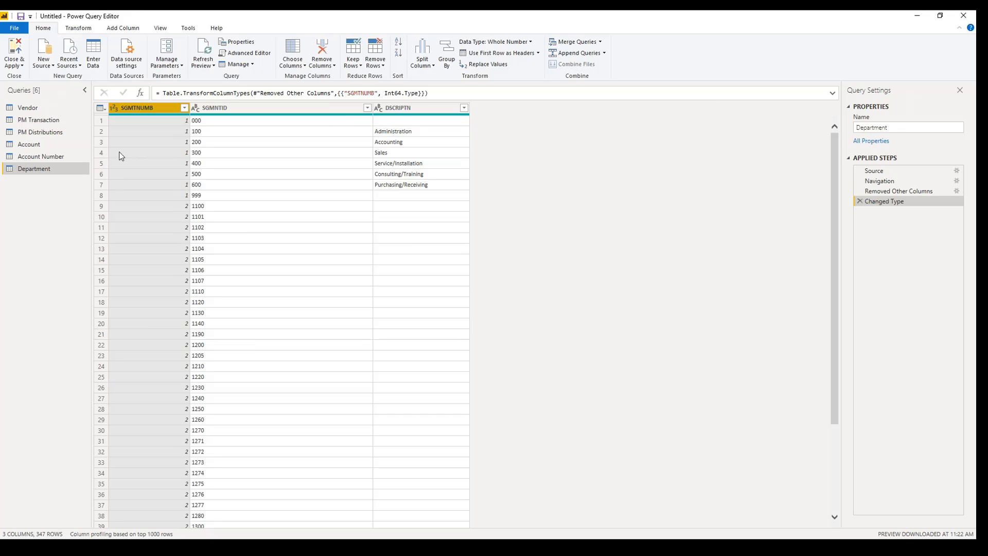
Duplicate the Department query and return to the original Department query.
right_click(41, 167)
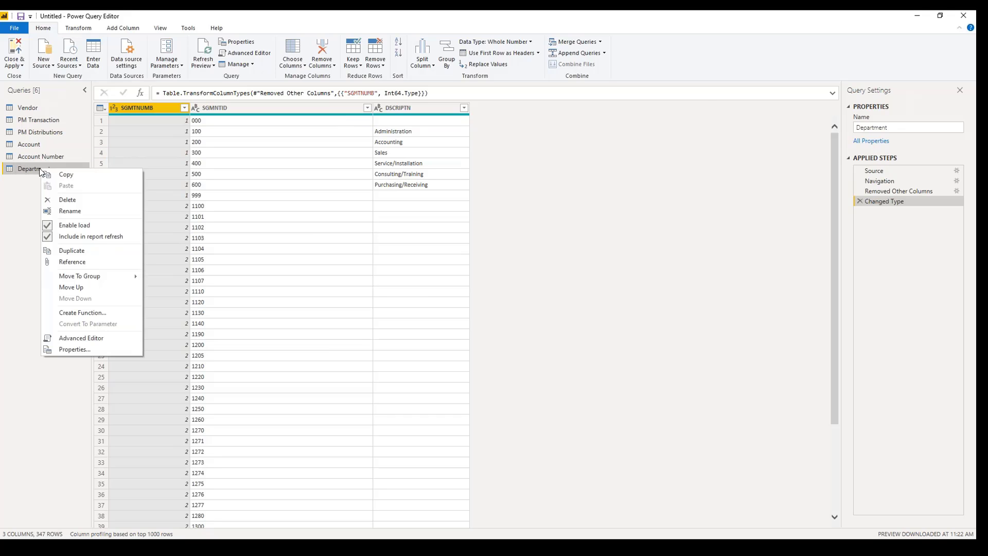
key("Escape")
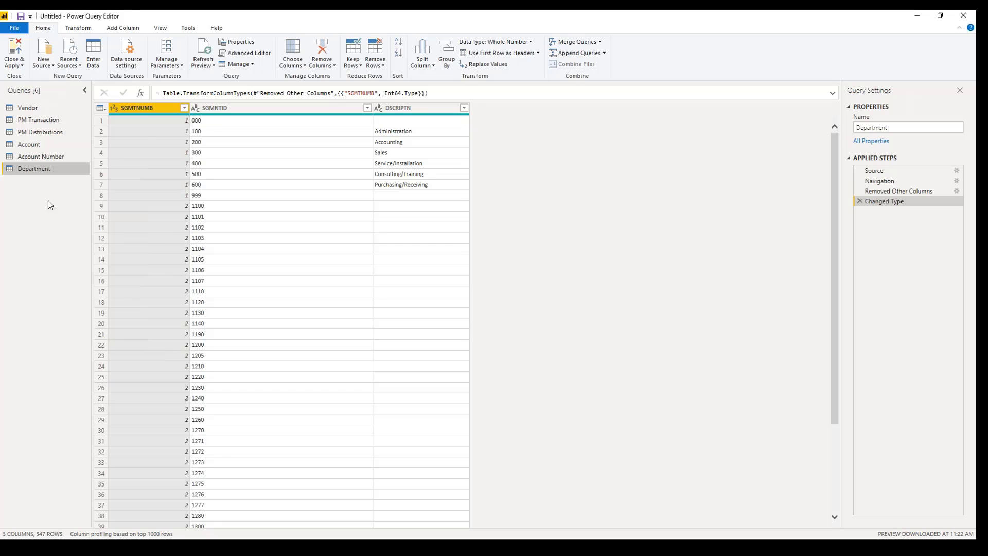
right_click(43, 172)
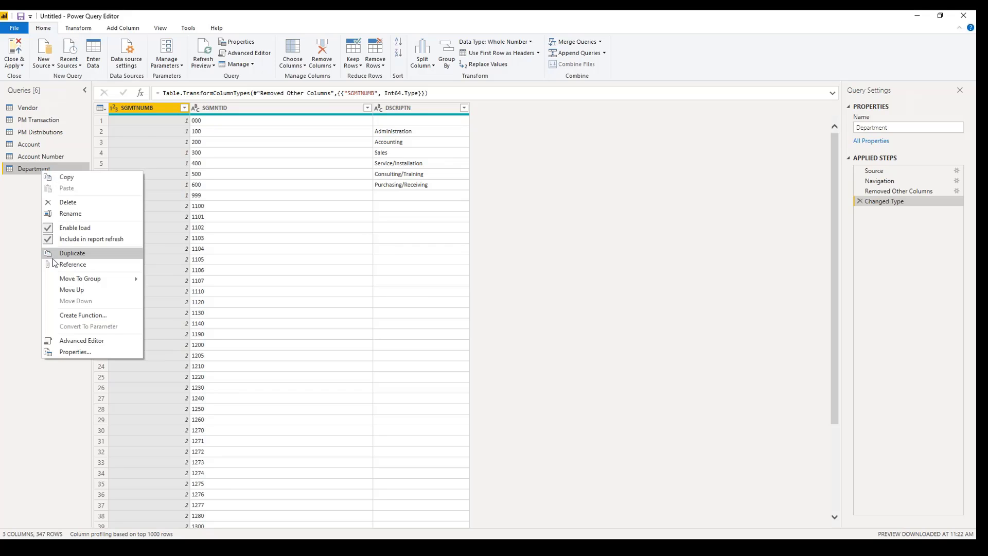
left_click(72, 253)
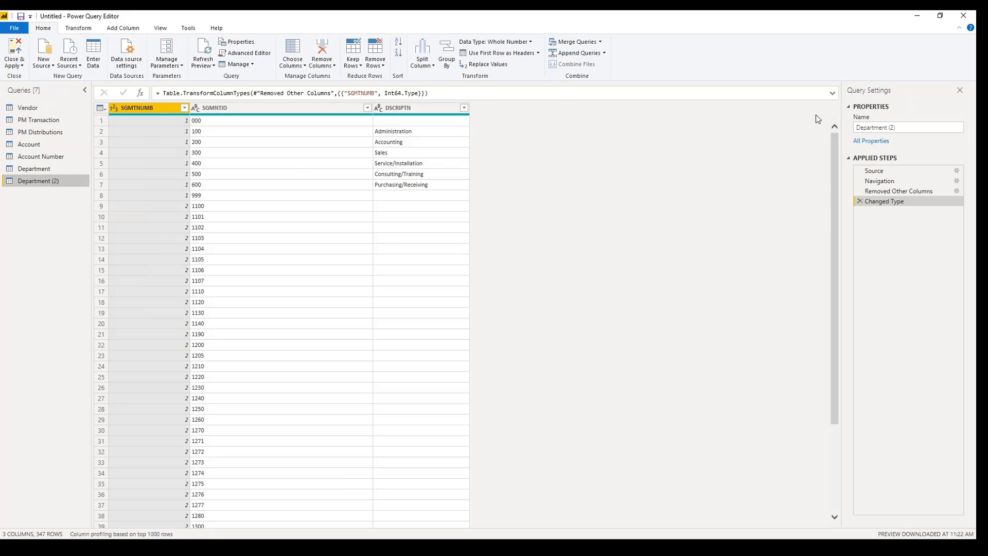
left_click(32, 170)
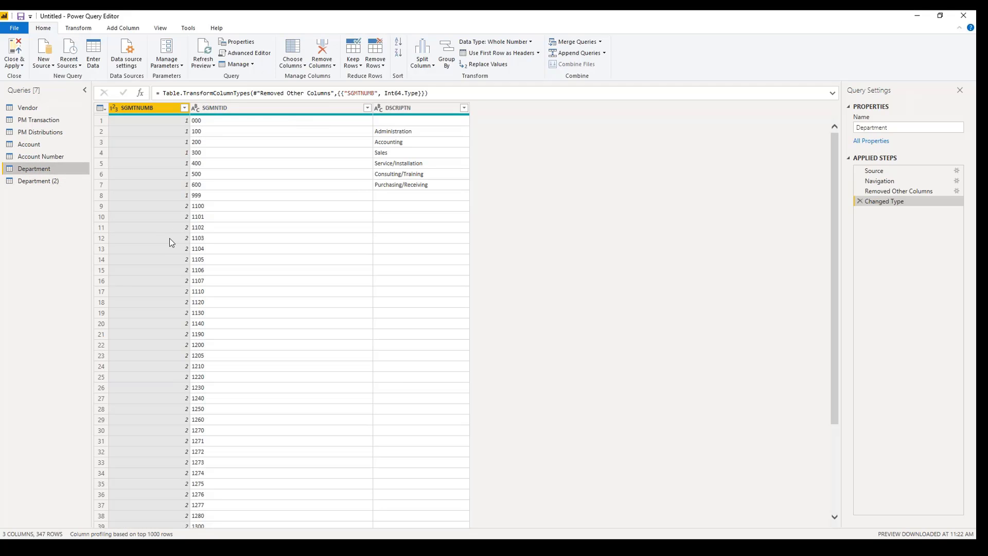
Filter the Department query to rows where SGMTNUMB is 1 and remove the SGMTNUMB column.
left_click(183, 108)
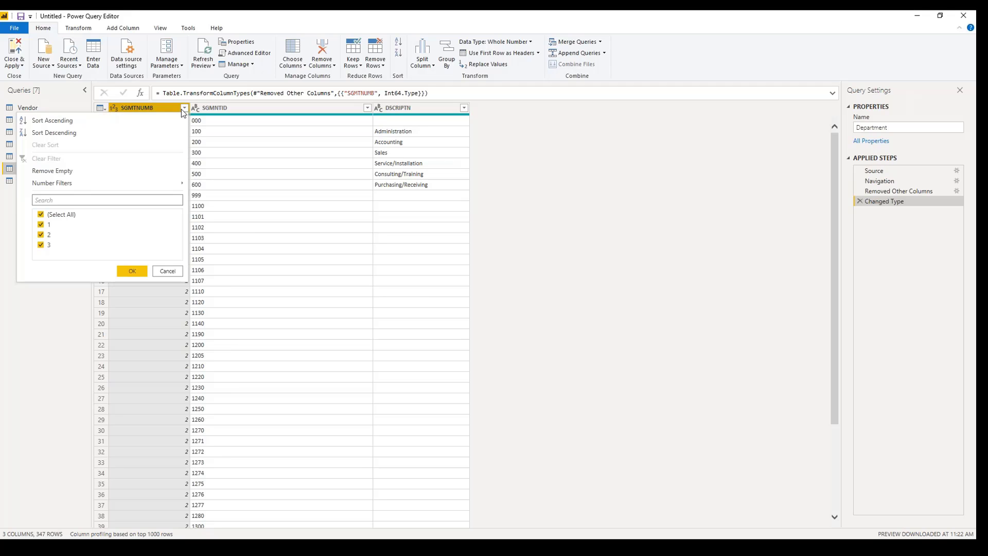
left_click(42, 214)
left_click(42, 224)
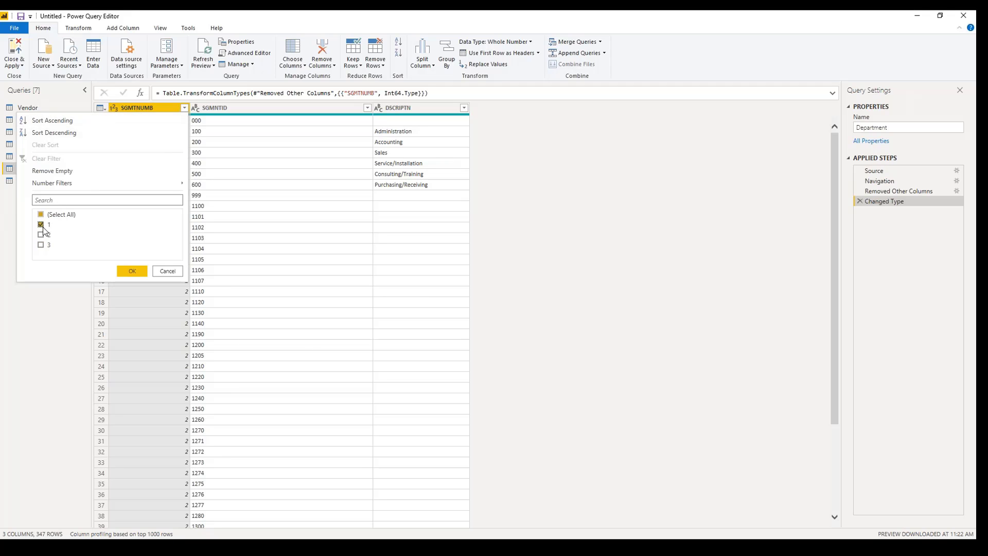
left_click(132, 273)
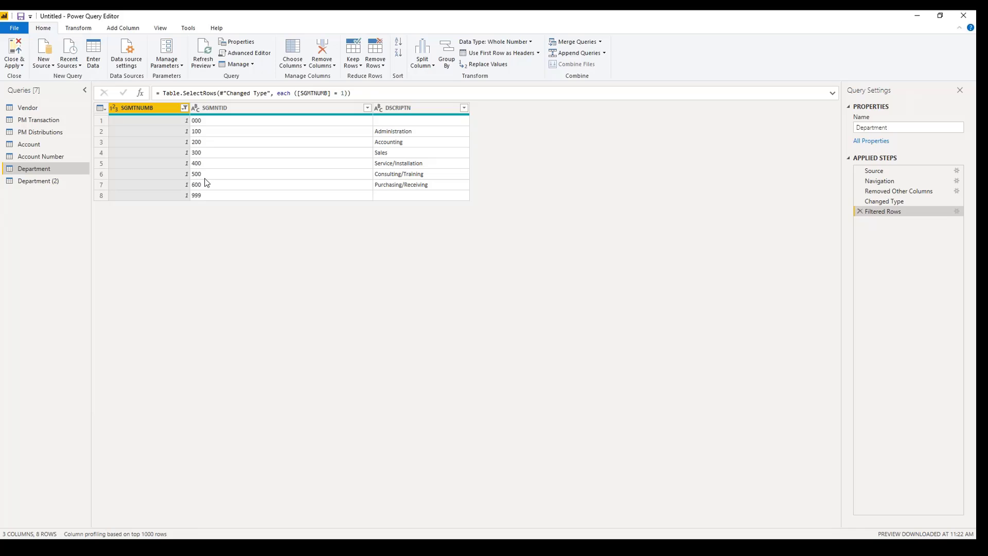
right_click(138, 108)
left_click(166, 125)
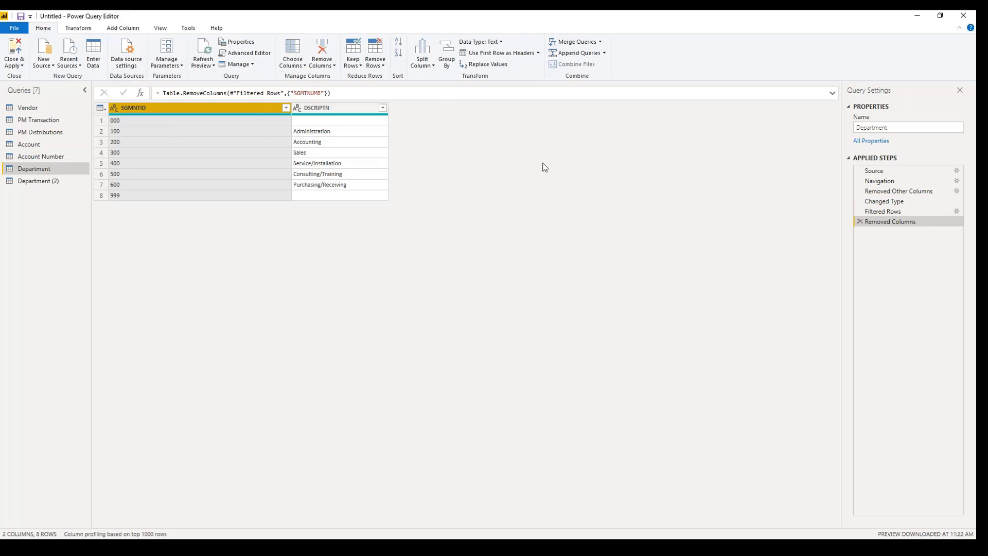
Rename the Department query's SGMNTID column as Department ID and its DSCRIPTN column as Department.
double_click(145, 106)
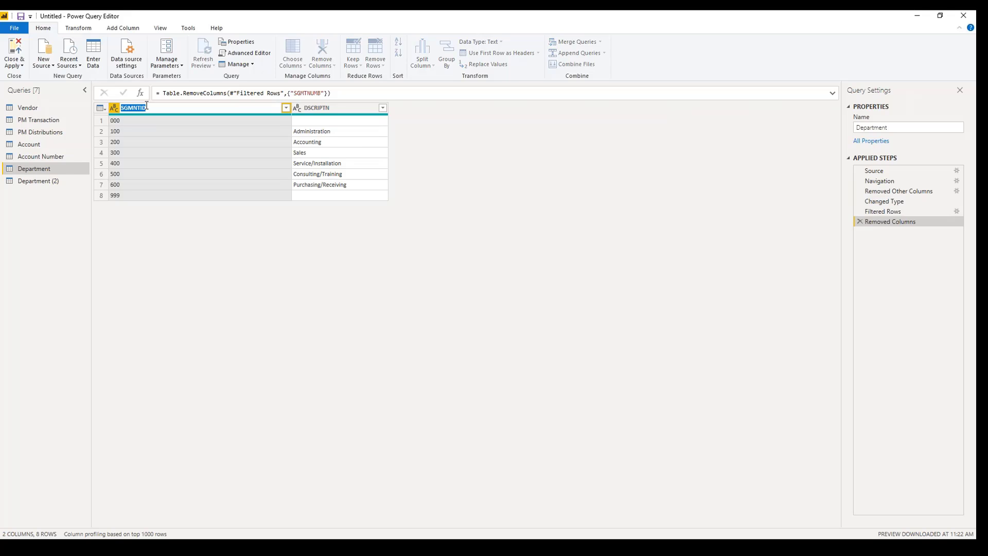
type("Department ID")
key("Return")
double_click(317, 107)
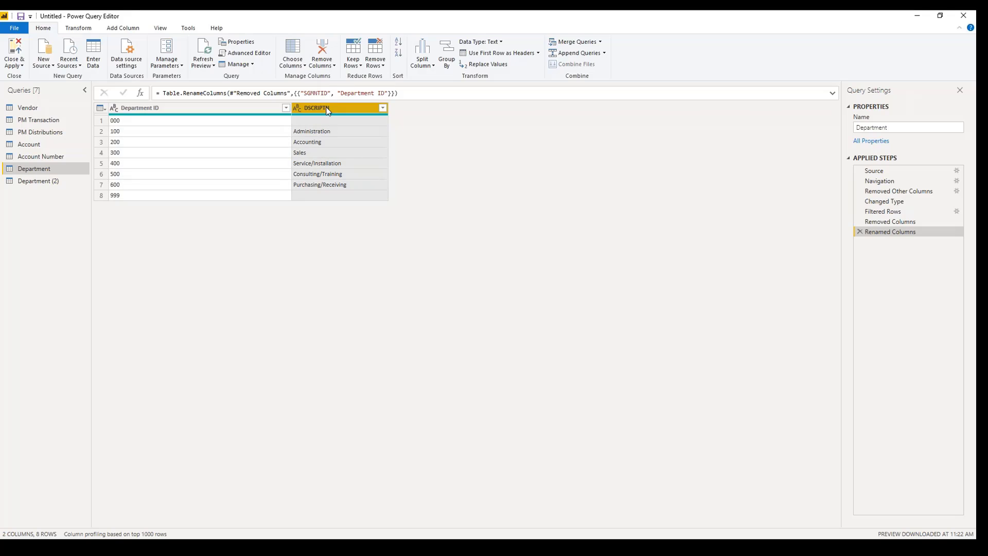
type("Department")
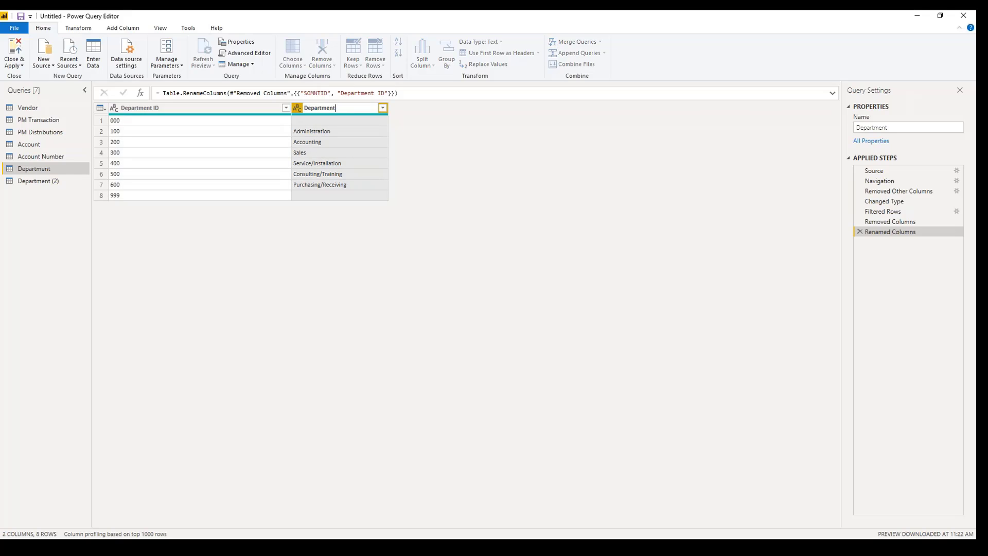
key("Return")
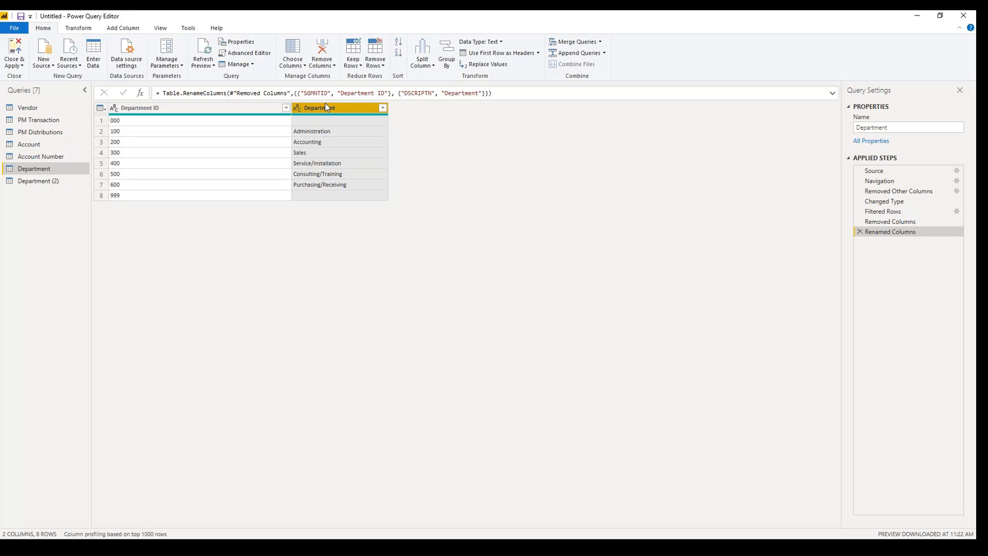
Rename the Department (2) query as Sub-Account.
left_click(42, 181)
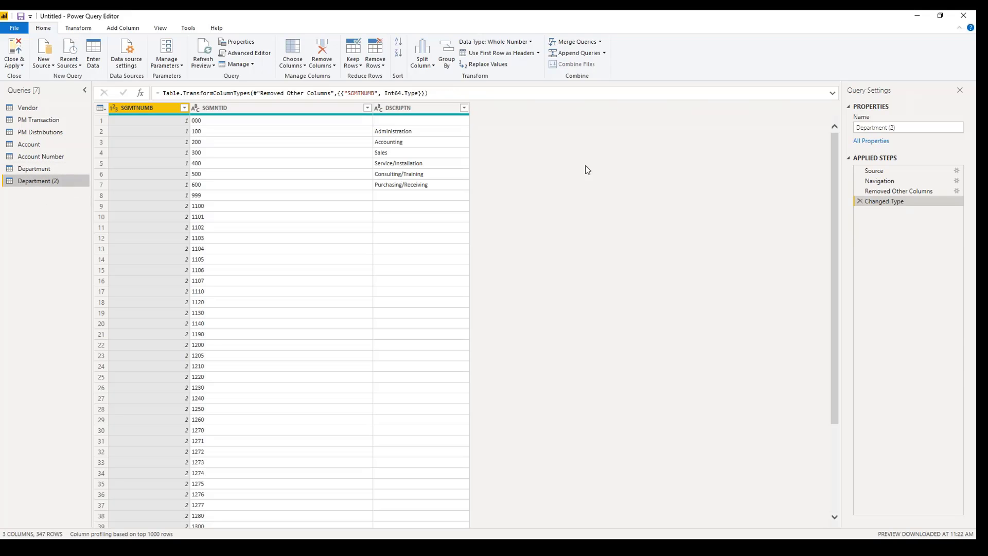
left_click(888, 126)
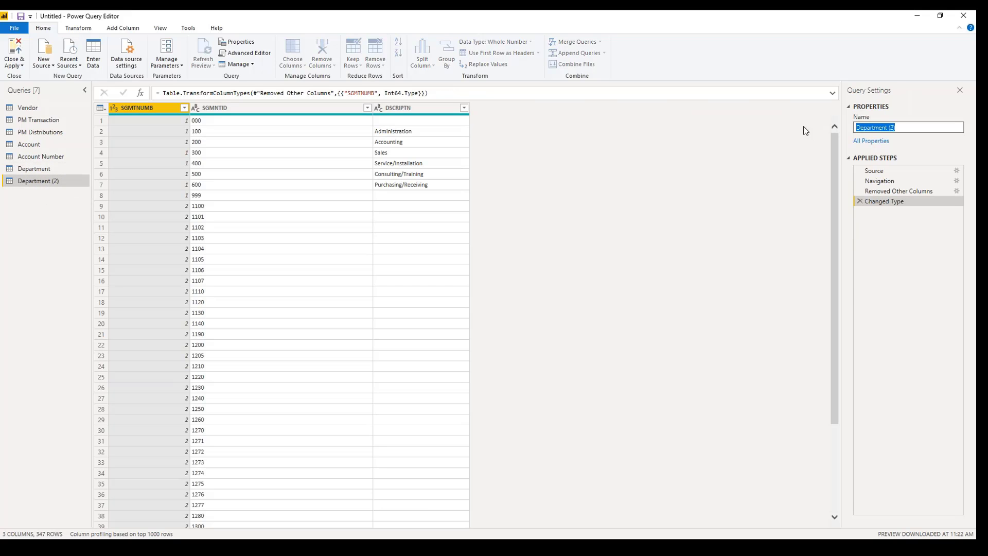
type("Sub-Account")
key("Return")
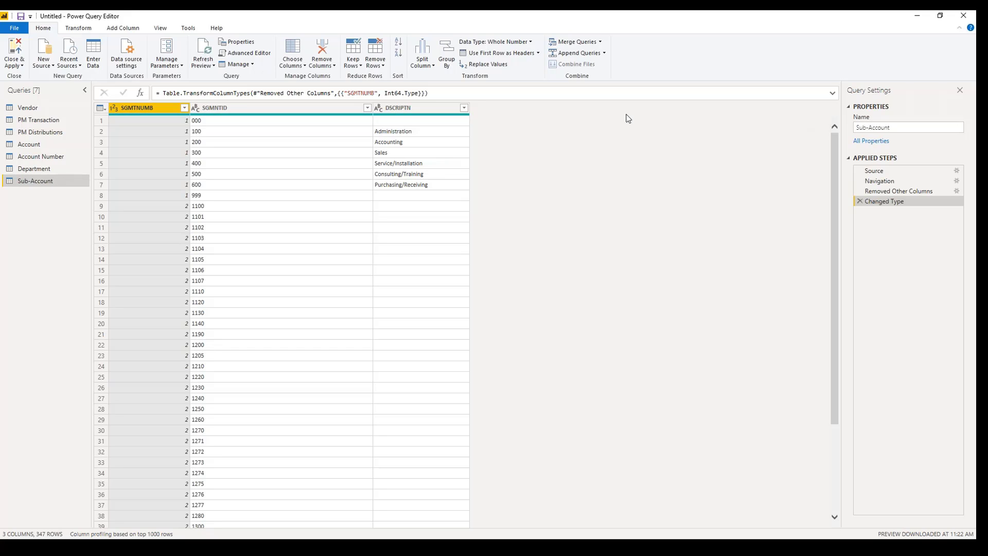
Filter the Sub-Account query to rows where SGMTNUMB is 3 and remove the SGMTNUMB column.
left_click(184, 107)
left_click(39, 215)
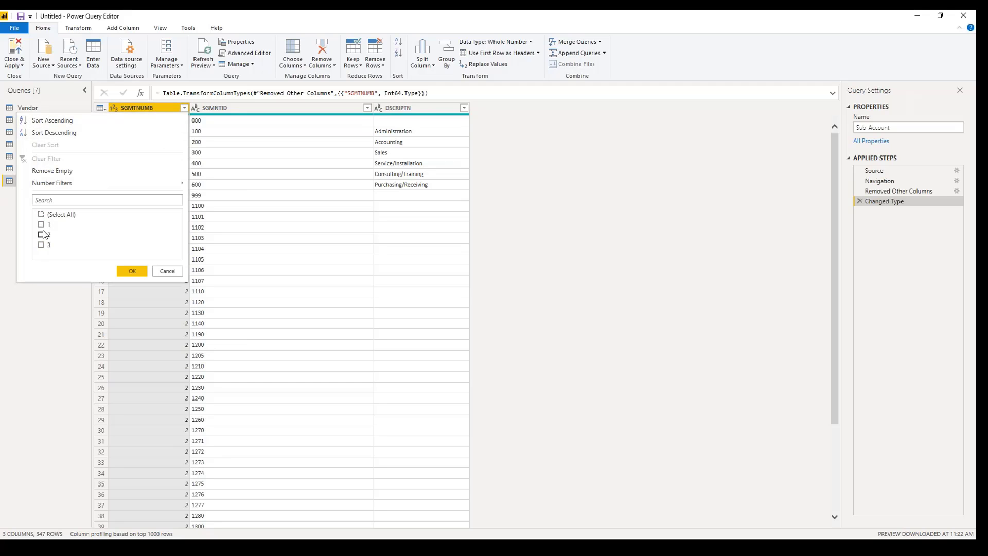
left_click(41, 245)
left_click(129, 271)
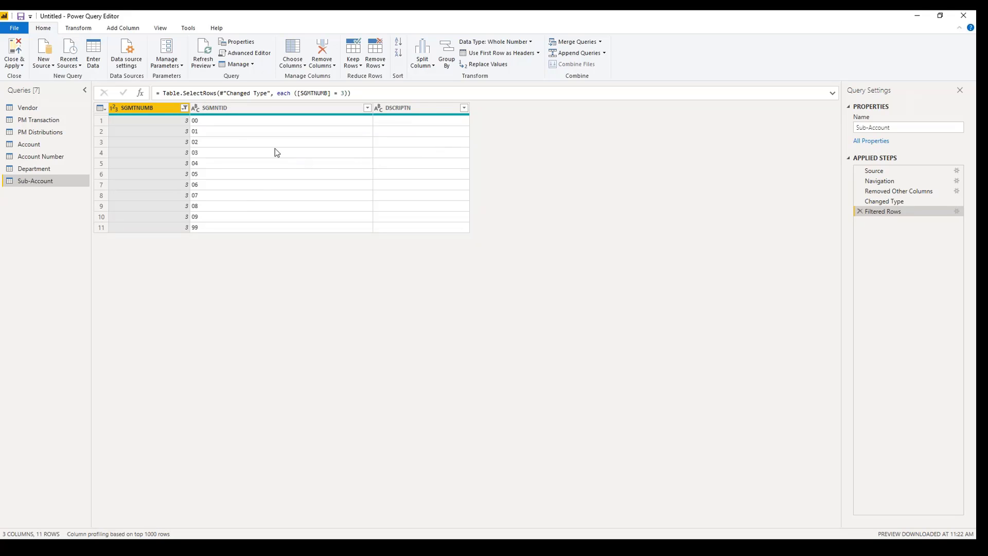
right_click(154, 111)
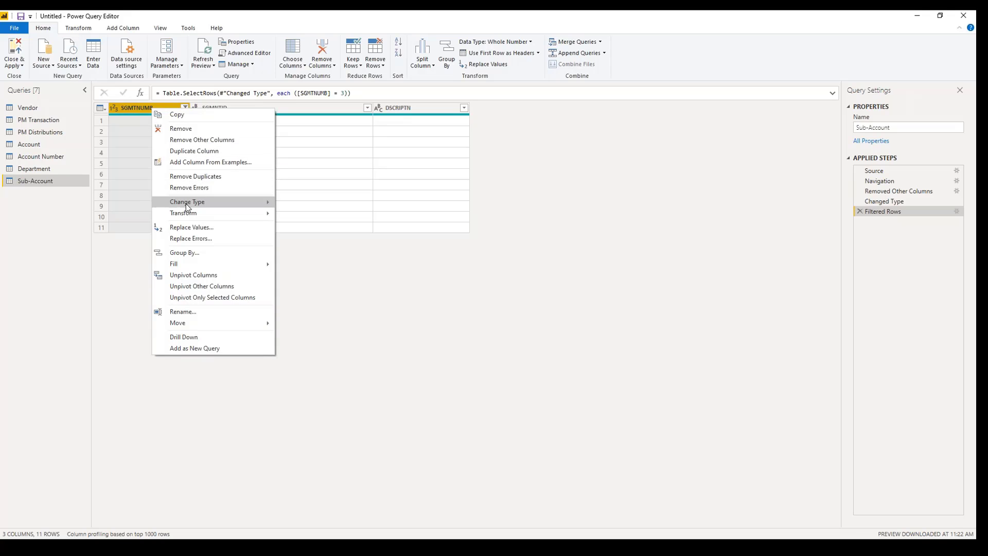
left_click(186, 129)
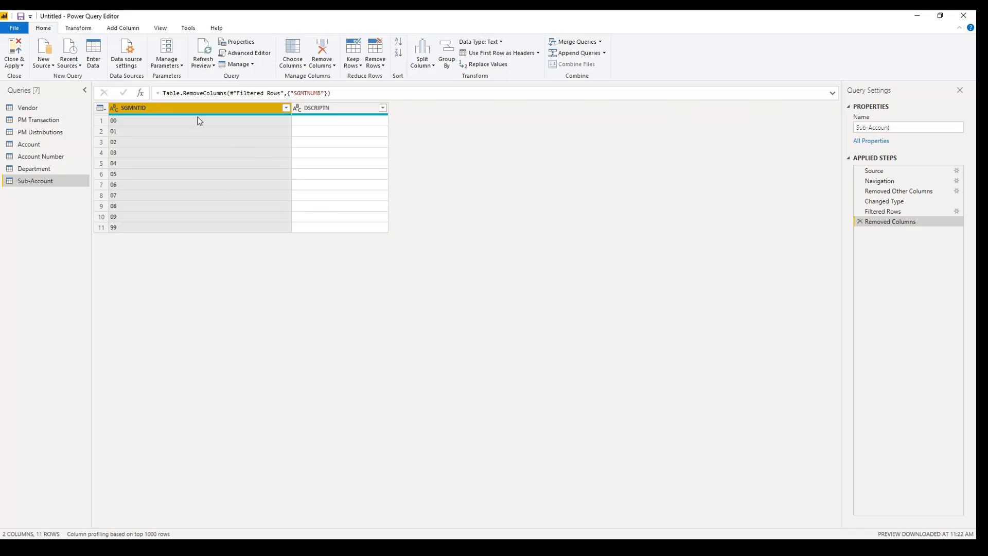
Rename the Sub-Account query's SGMNTID column as Sub-Account ID and its DSCRIPTN column as Sub-Account.
double_click(157, 110)
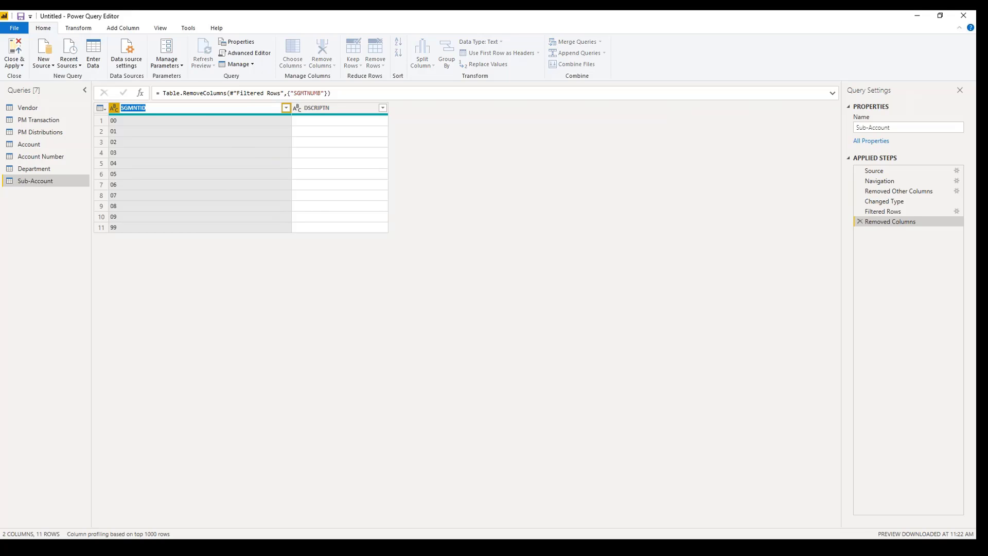
type("Sub-Account ID")
key("Return")
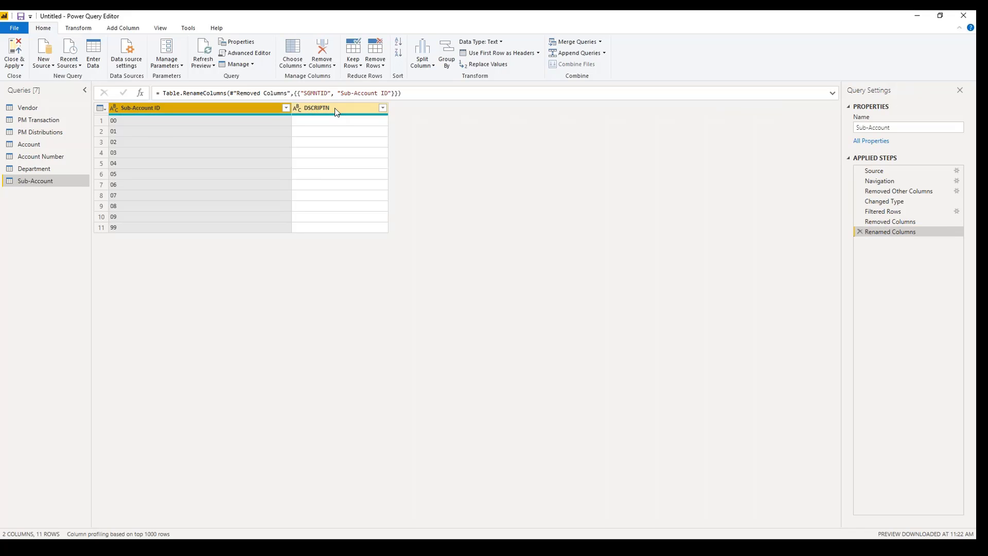
double_click(335, 107)
type("Sub")
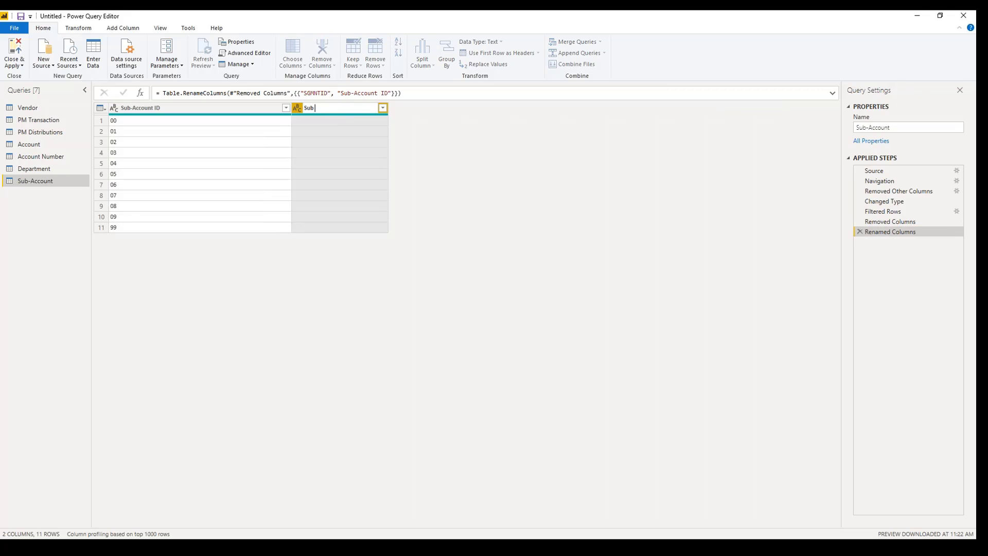
type("-Account")
key("Return")
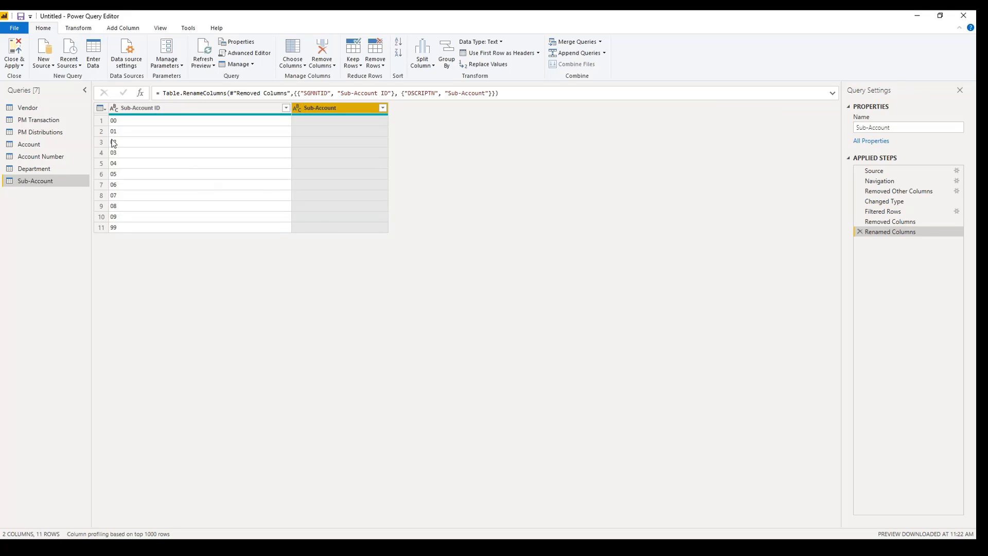
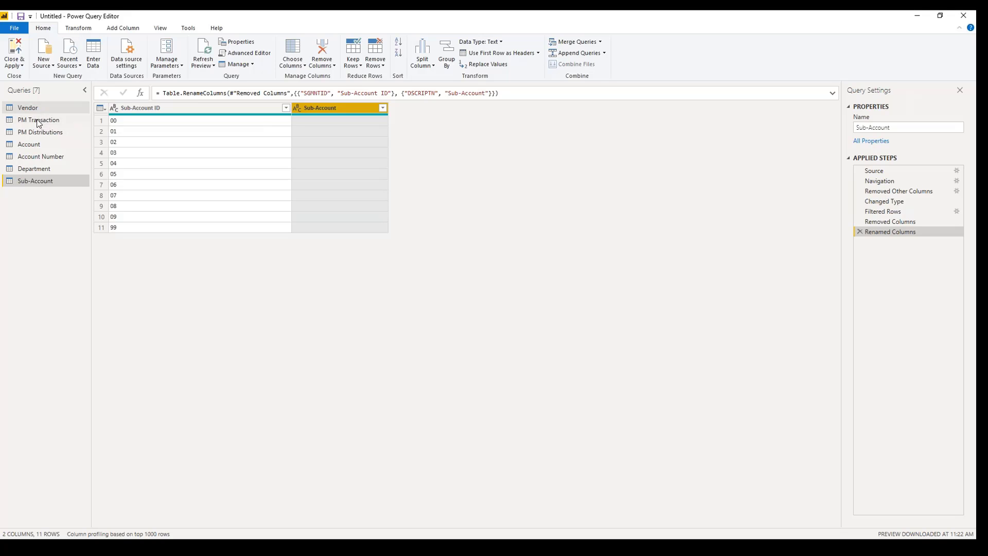
Check the account number format in the Account Number query and return to the Account query.
left_click(45, 144)
left_click(63, 159)
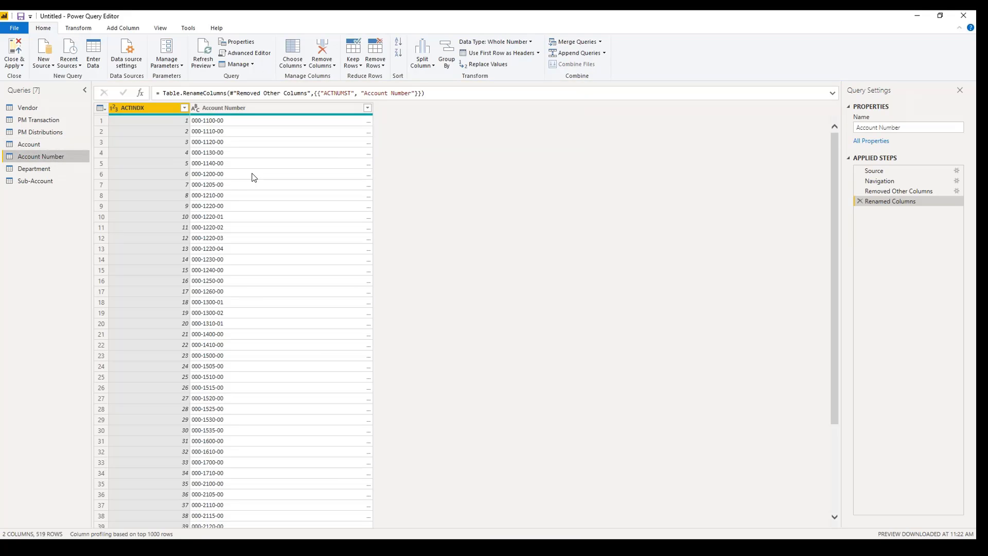
left_click(77, 145)
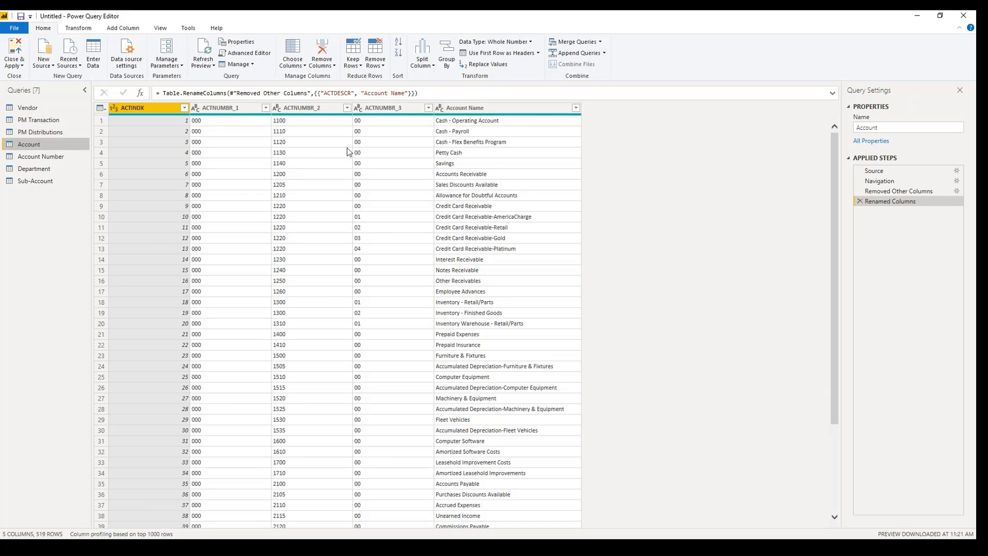
Try merging the ACTNUMBR_1, ACTNUMBR_2 and ACTNUMBR_3 columns of the Account query with a custom "-" separator, and delete the merge step.
left_click(220, 107)
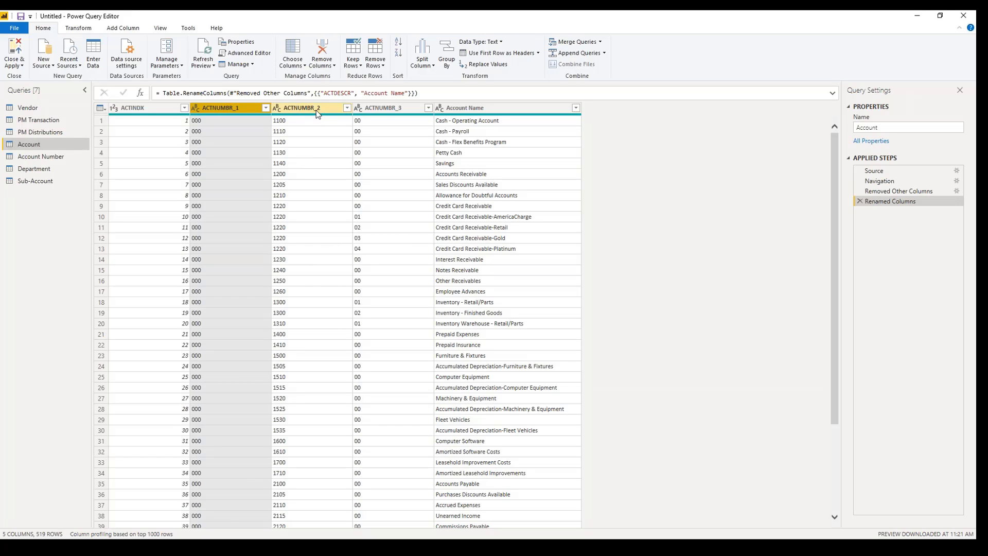
left_click(315, 110, "ctrl")
left_click(382, 107, "ctrl")
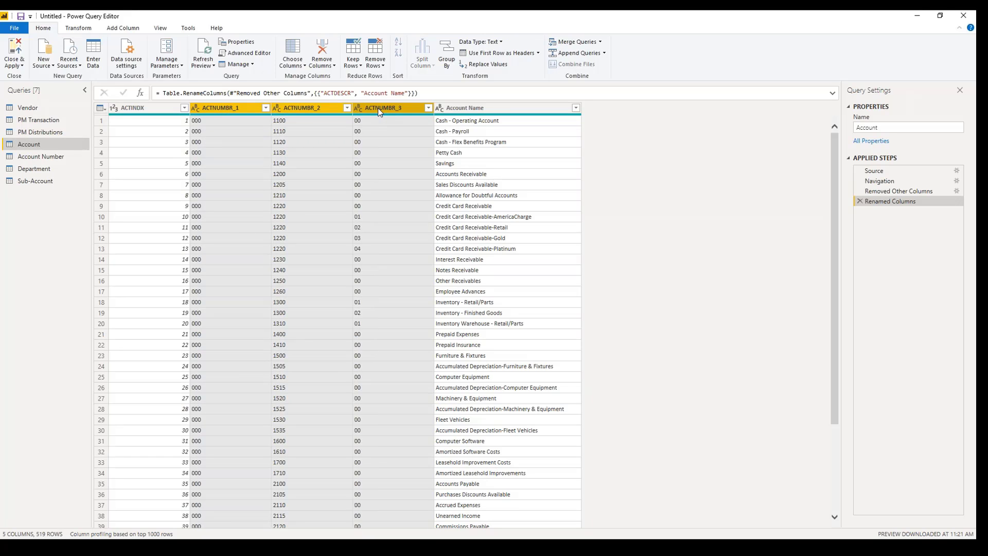
right_click(302, 109)
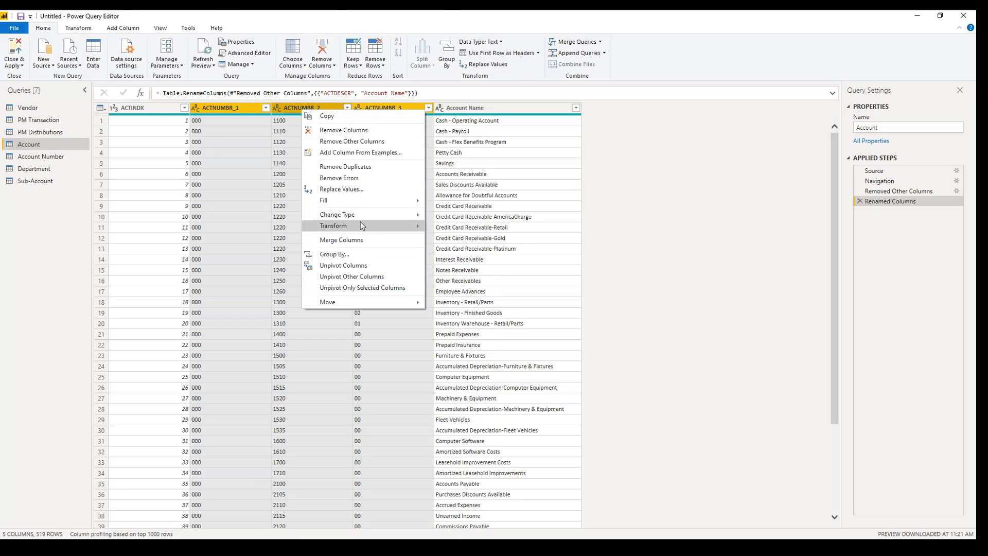
left_click(349, 239)
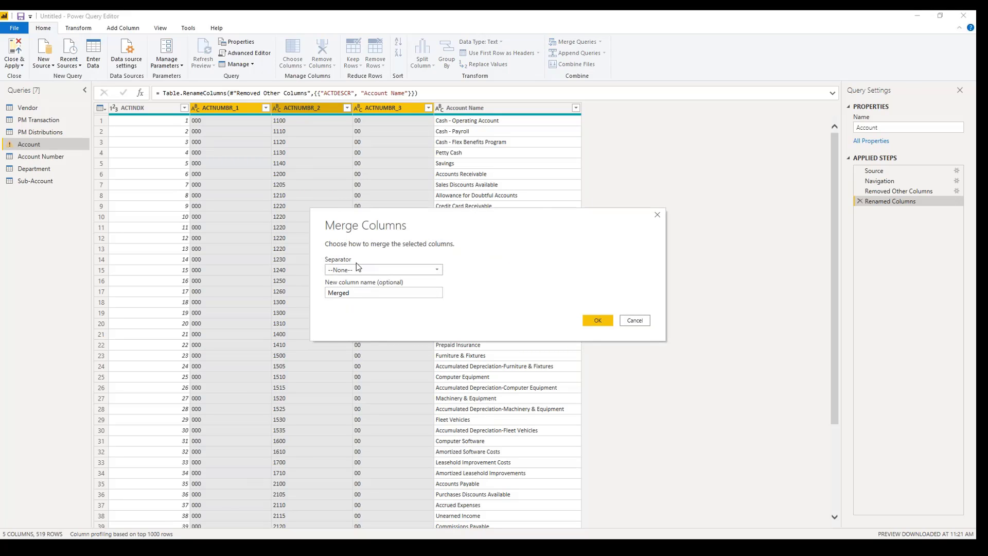
left_click(356, 268)
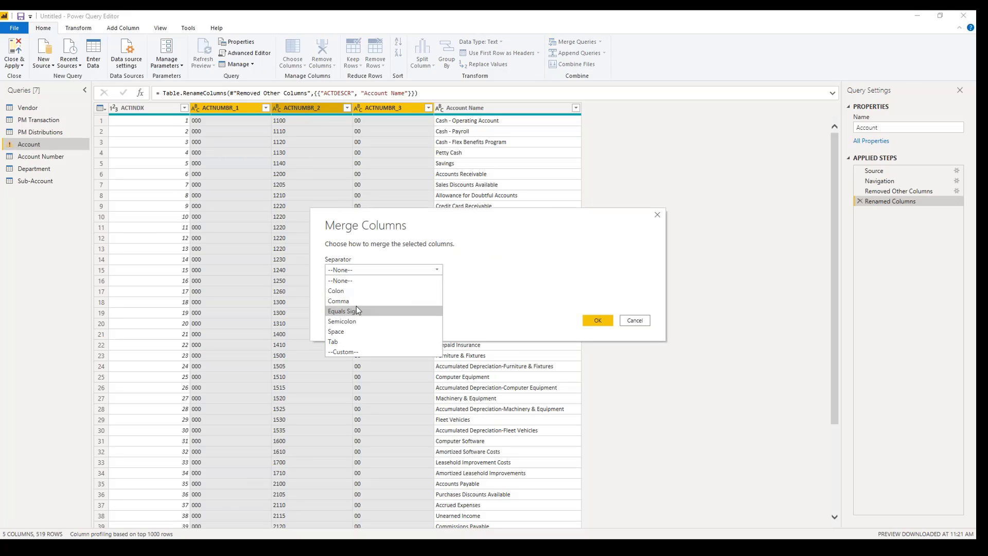
left_click(352, 351)
left_click(343, 284)
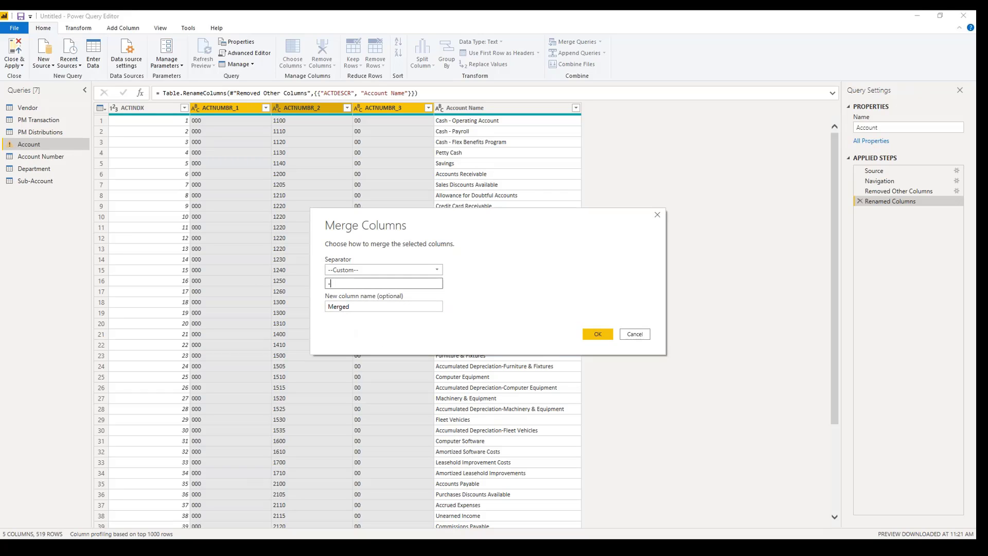
left_click(587, 331)
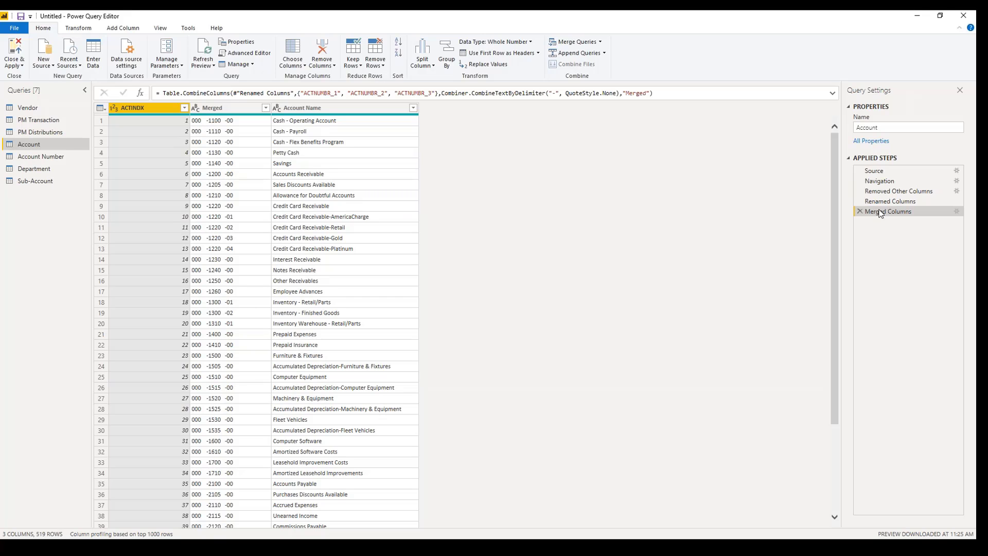
left_click(859, 211)
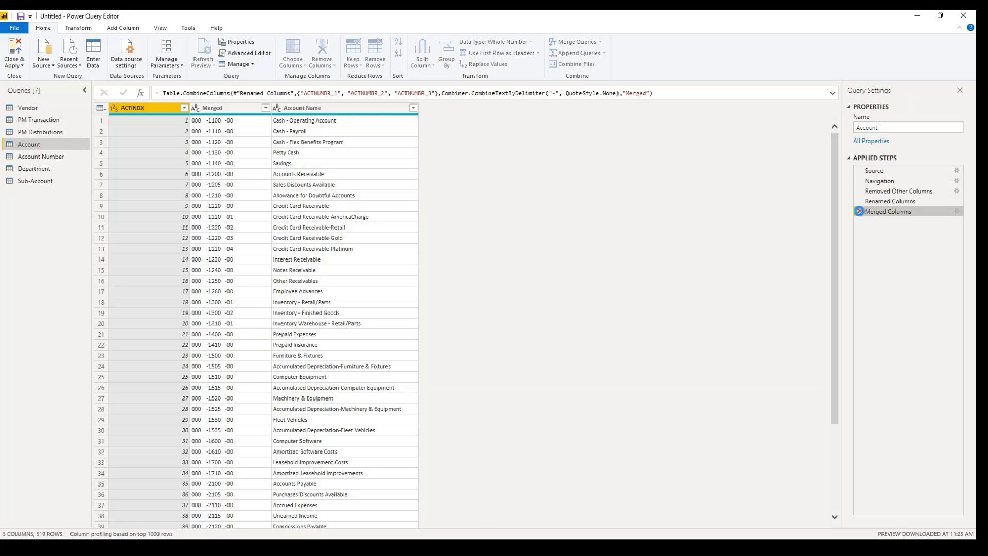
Trim the text in the ACTNUMBR_1, ACTNUMBR_2 and ACTNUMBR_3 columns of the Account query.
left_click(229, 109)
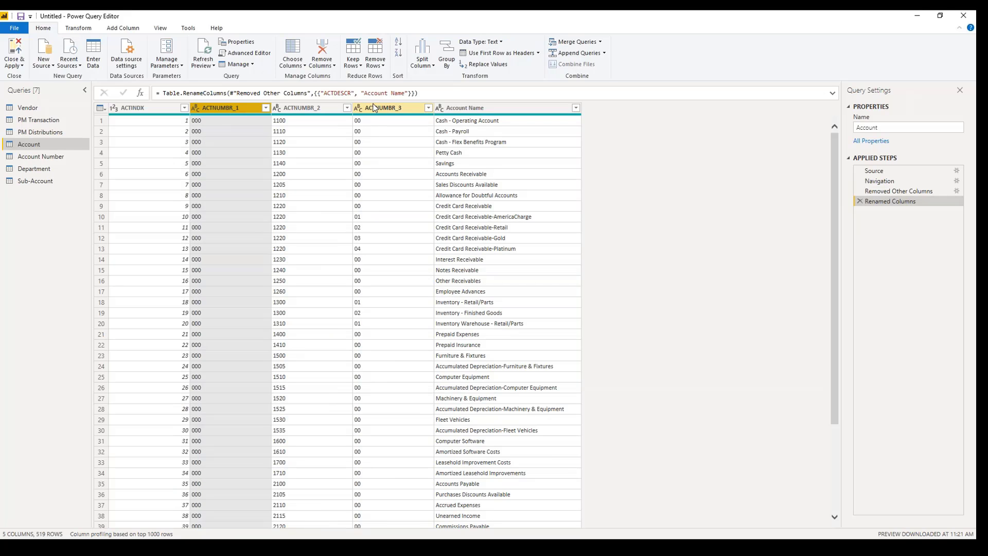
left_click(374, 109, "shift")
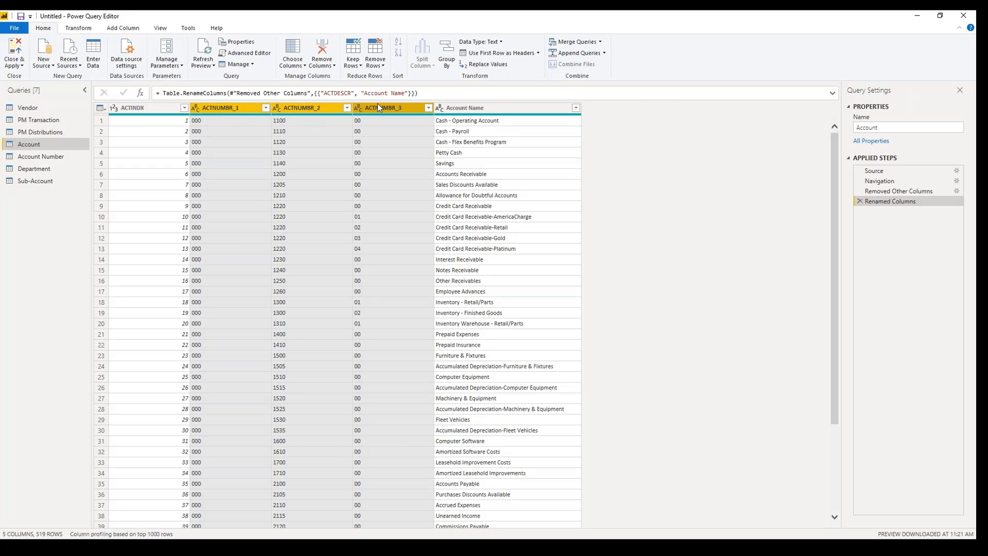
right_click(242, 108)
mouse_move(299, 225)
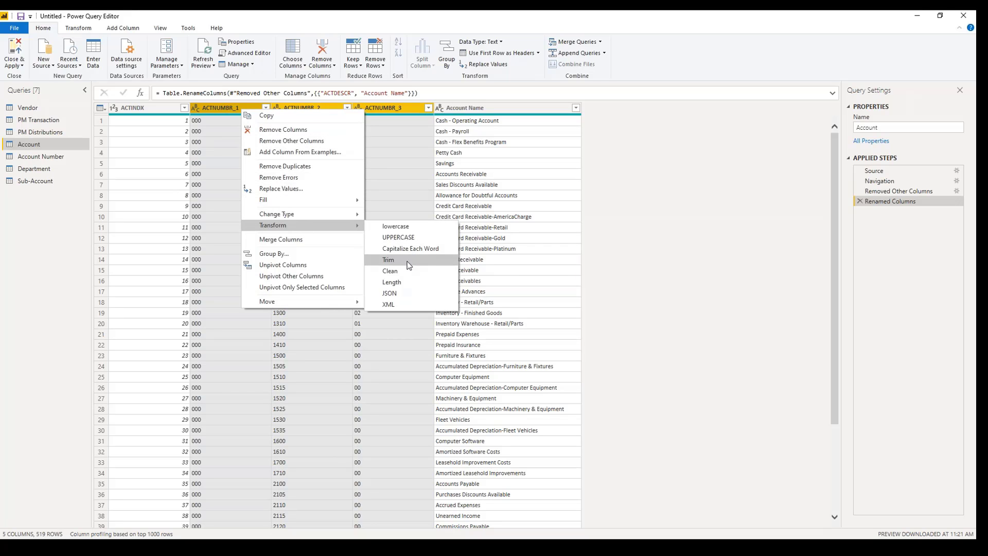
left_click(85, 30)
left_click(85, 30)
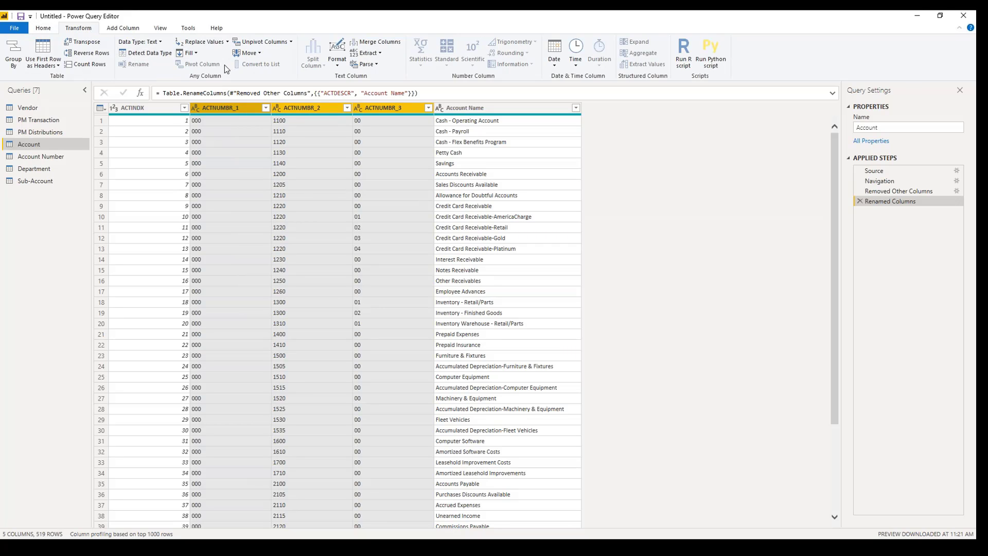
left_click(338, 64)
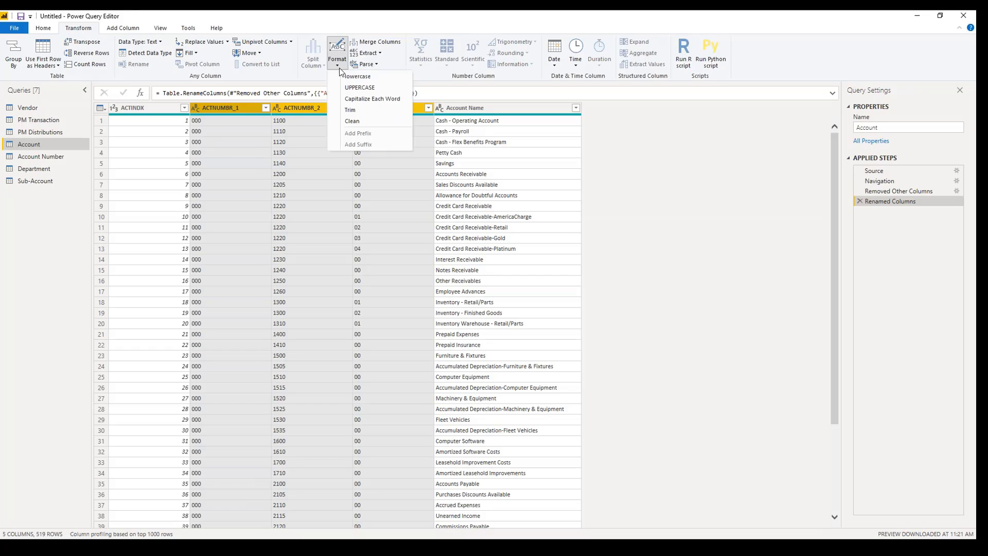
left_click(357, 111)
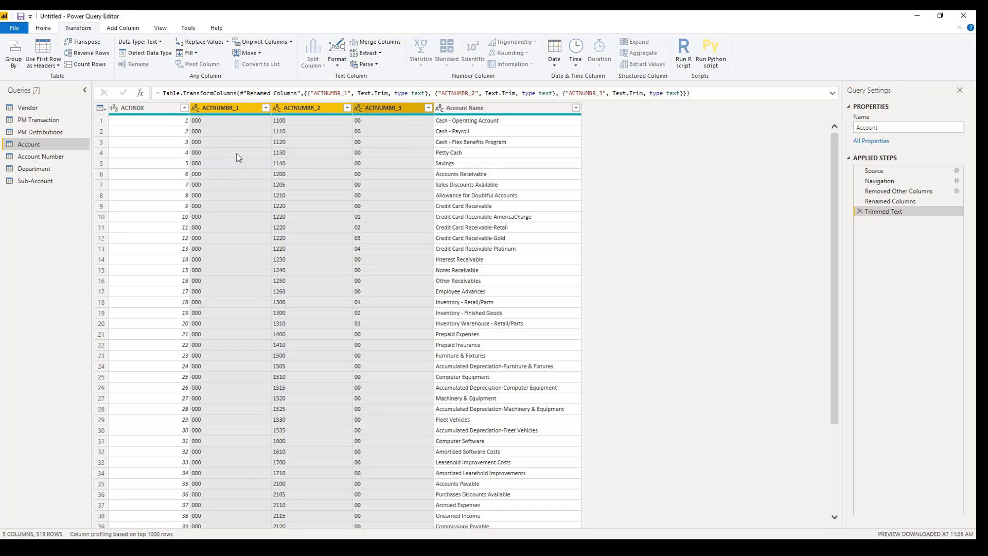
Try merging the three trimmed ACTNUMBR columns with a custom "-" separator, and delete the merge step.
right_click(239, 109)
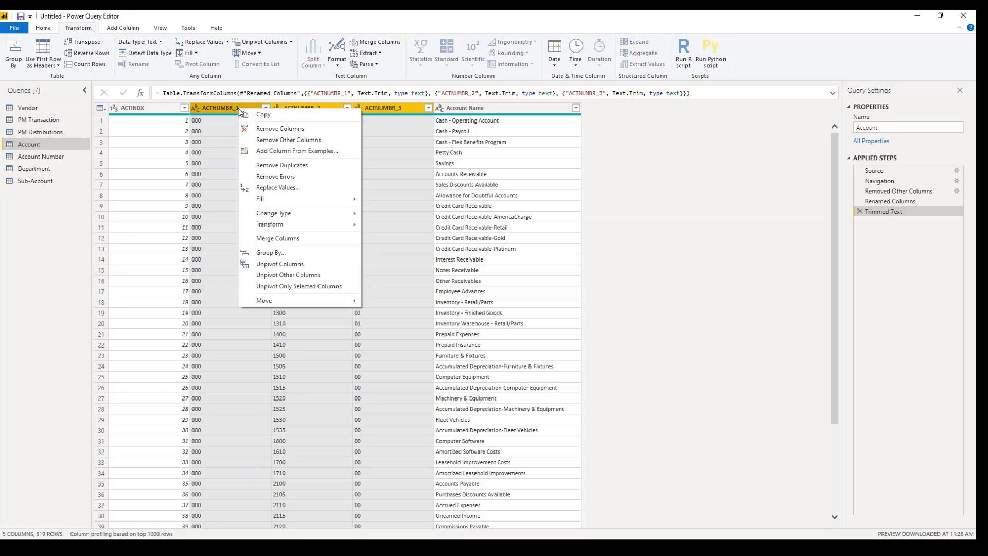
left_click(280, 239)
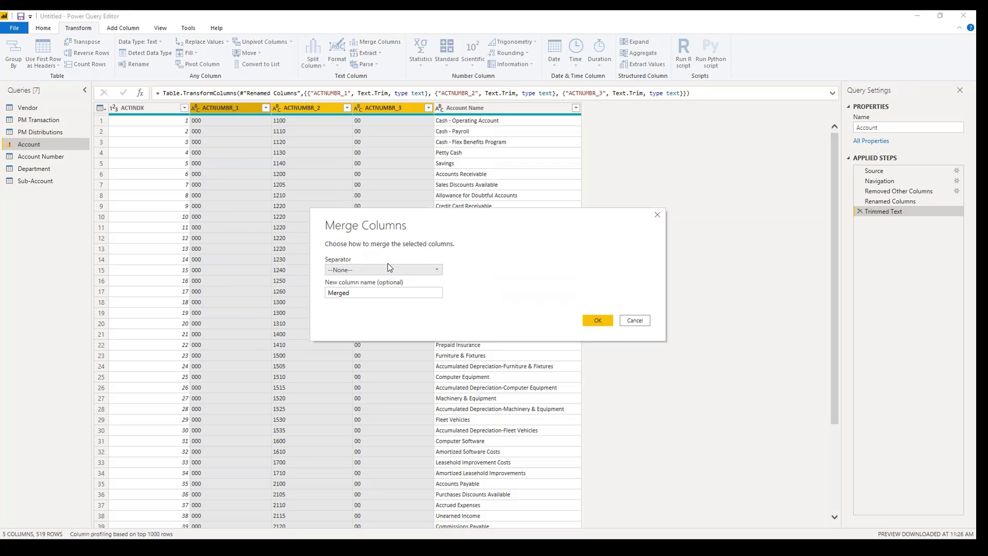
left_click(387, 269)
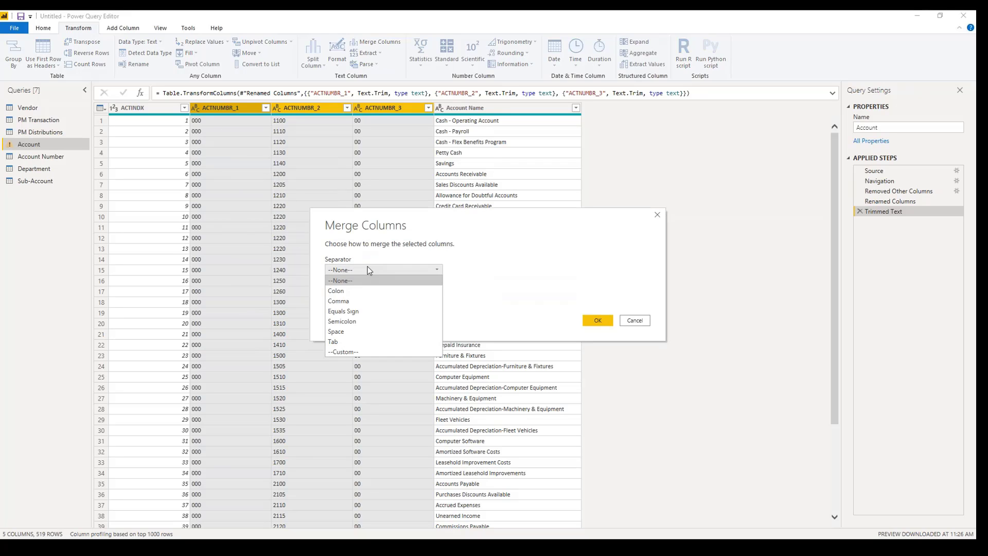
left_click(351, 351)
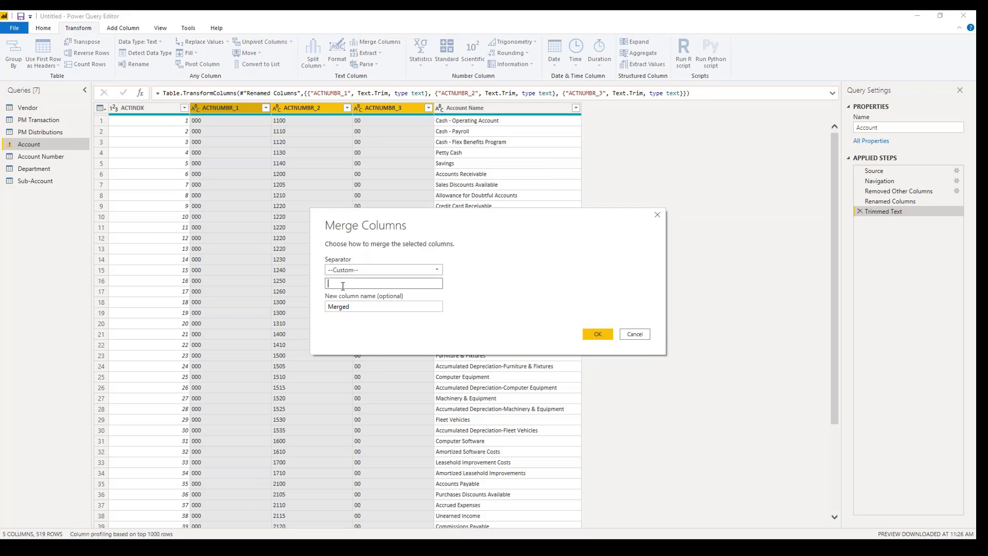
left_click(597, 334)
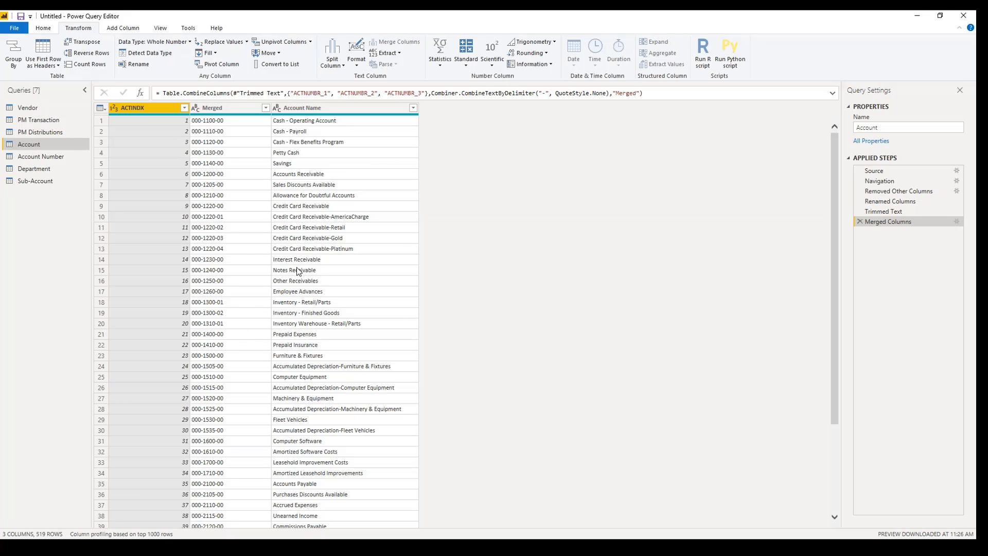
left_click(859, 221)
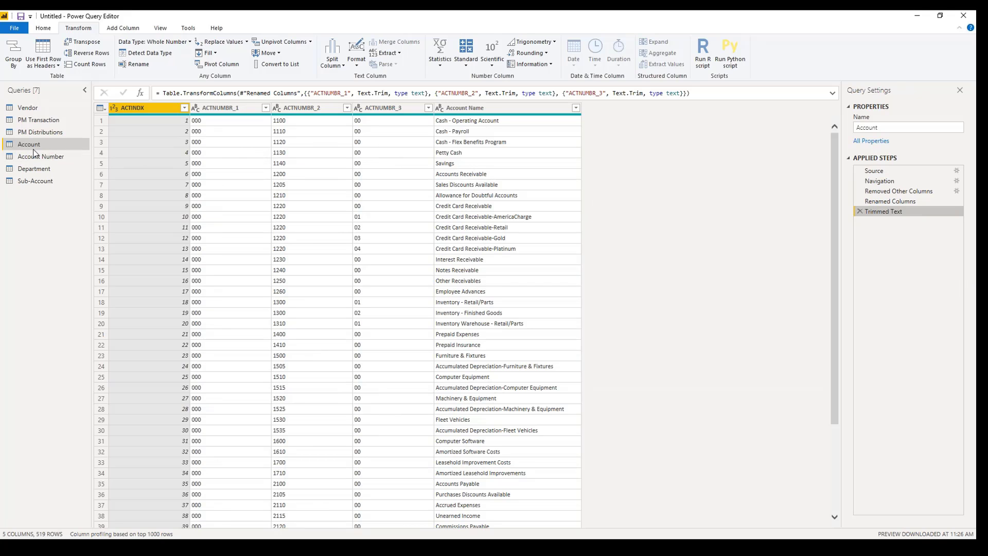
Merge the Account Number query into the Account query, matching on ACTINDX with a Left Outer join.
left_click(35, 156)
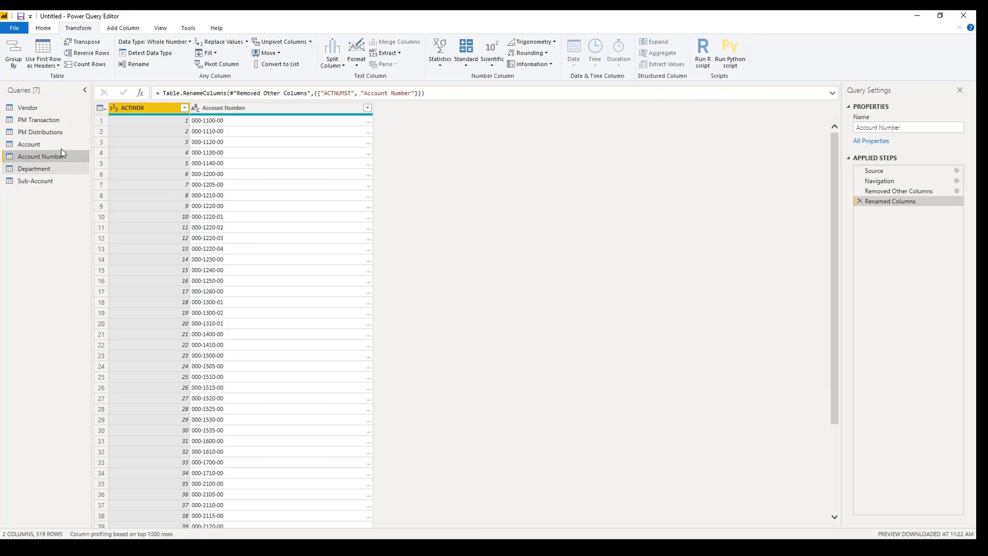
left_click(41, 147)
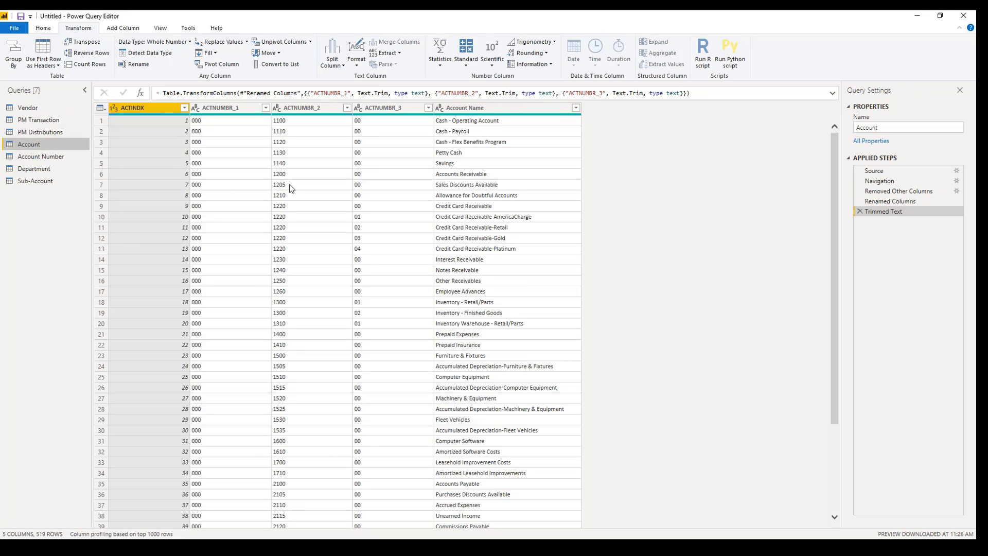
left_click(43, 29)
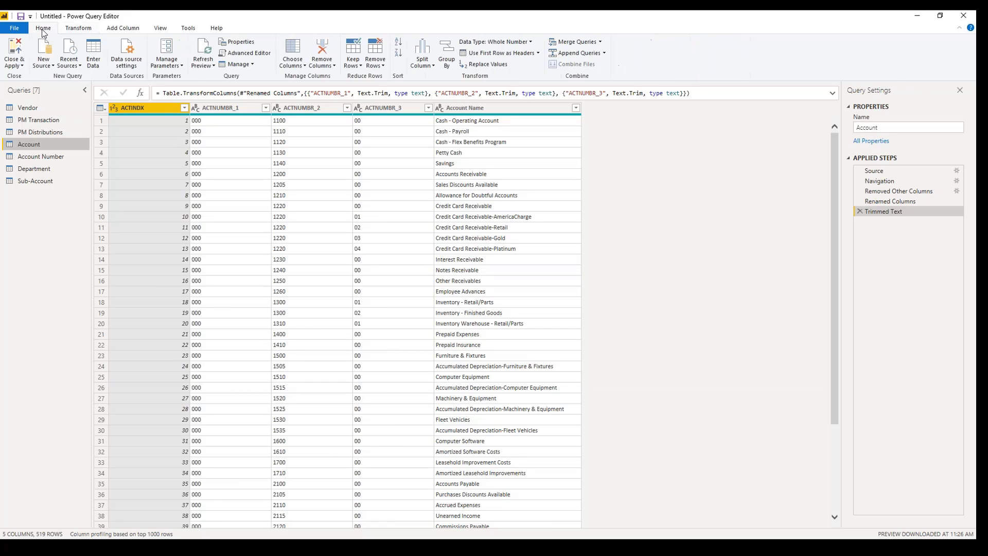
left_click(590, 43)
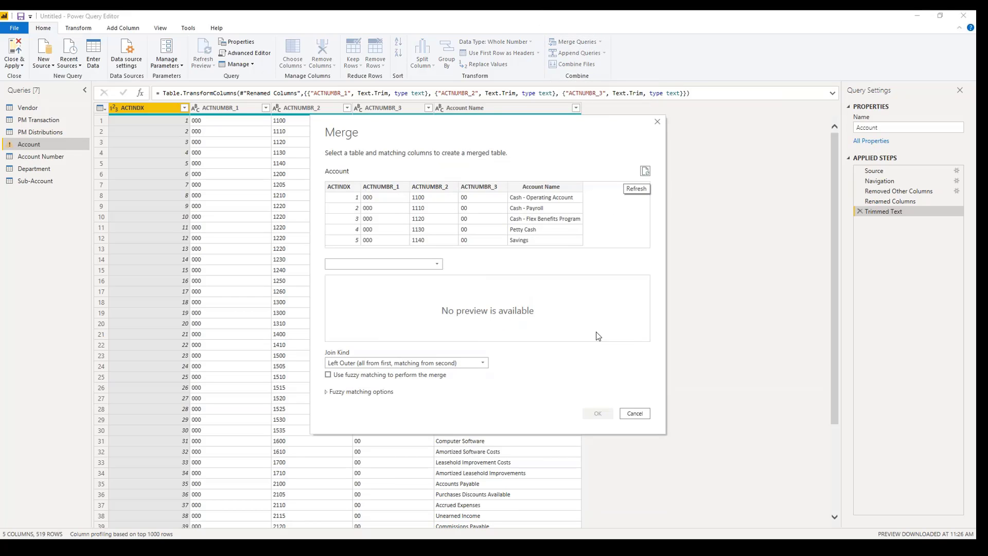
left_click(647, 416)
left_click(600, 42)
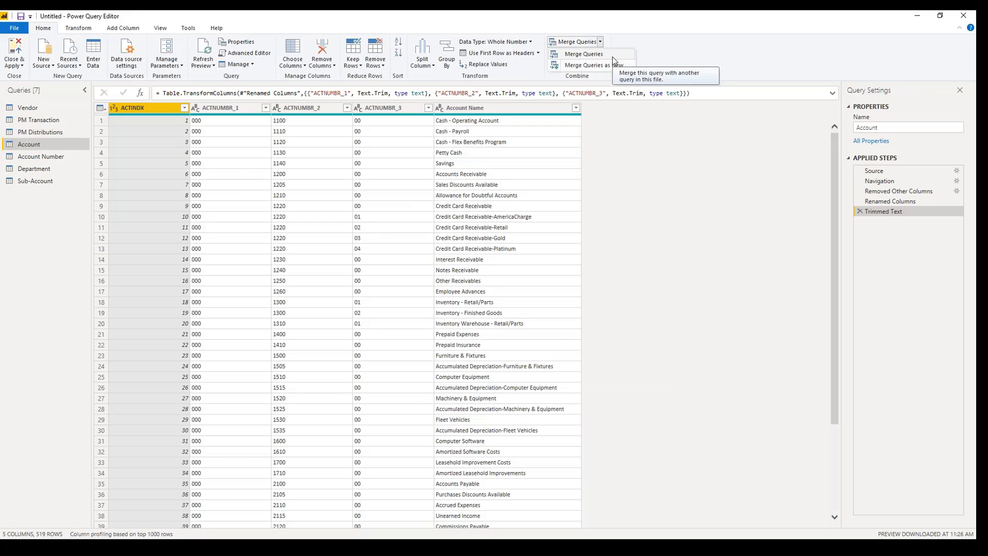
left_click(612, 56)
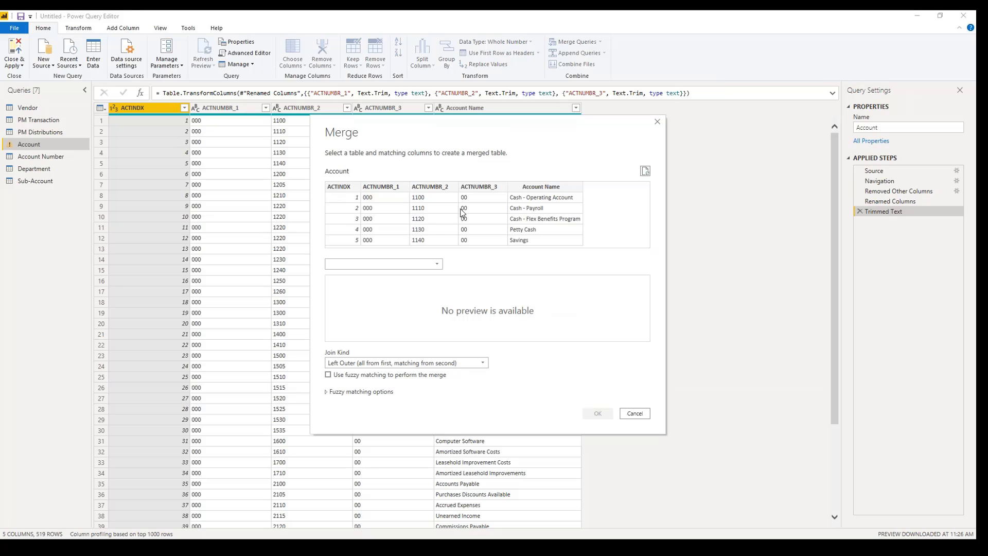
left_click(437, 264)
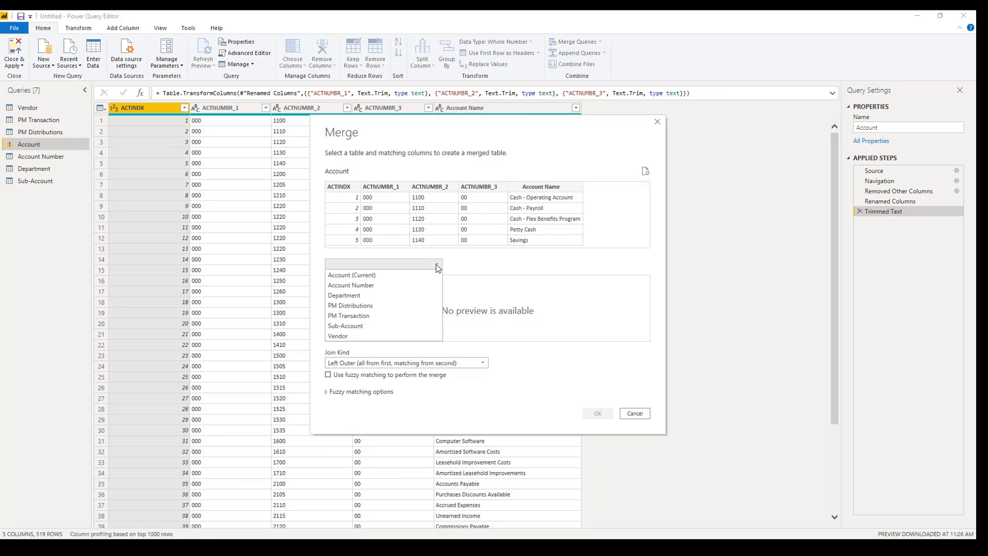
left_click(402, 284)
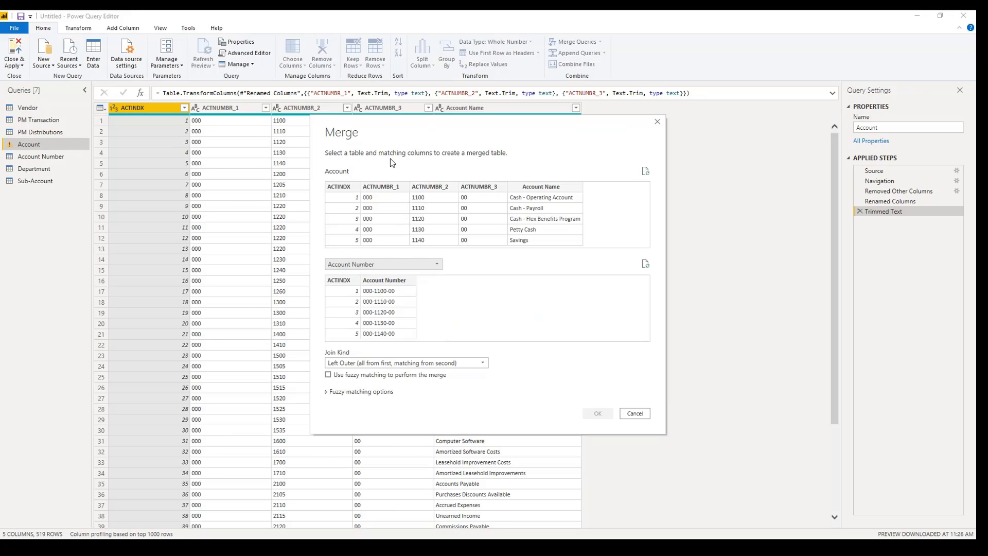
left_click(341, 188)
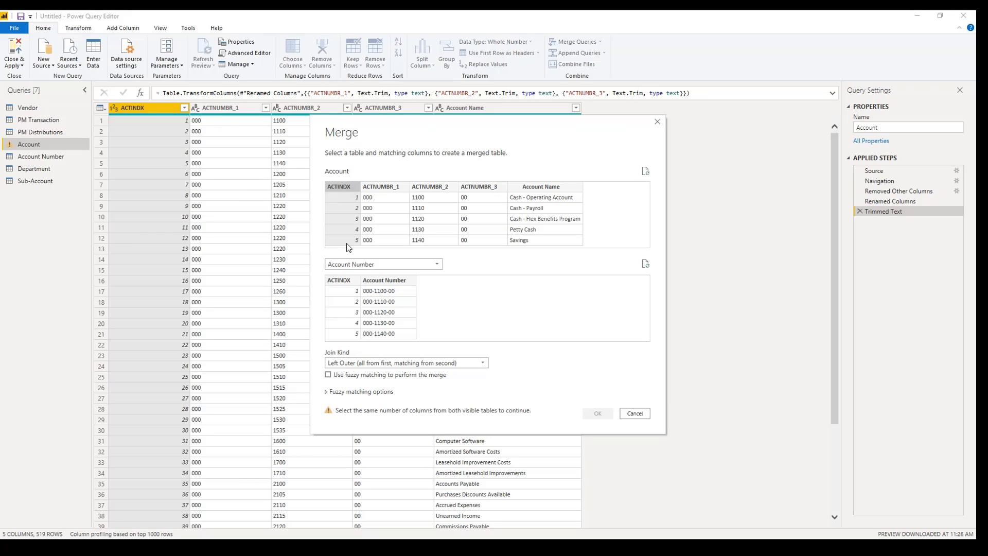
left_click(336, 281)
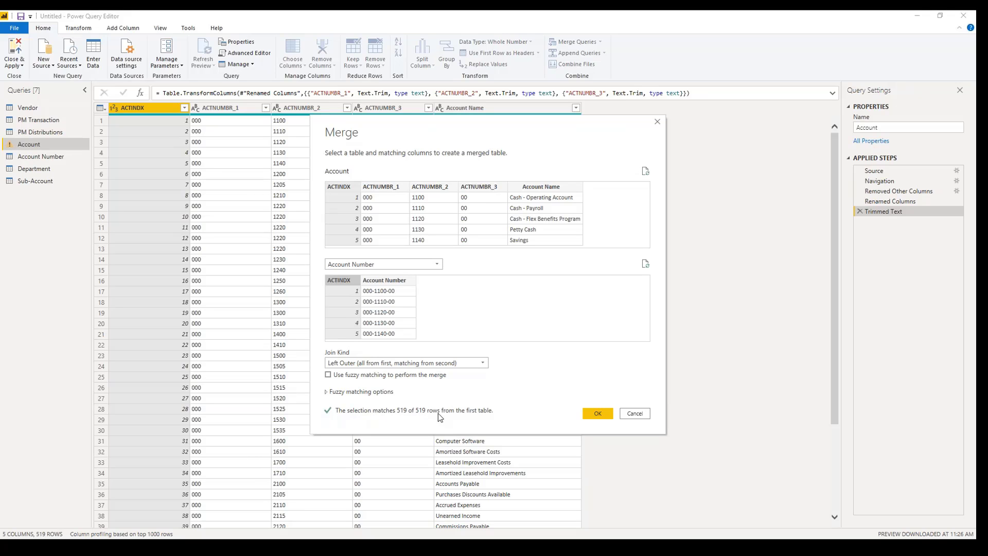
left_click(598, 413)
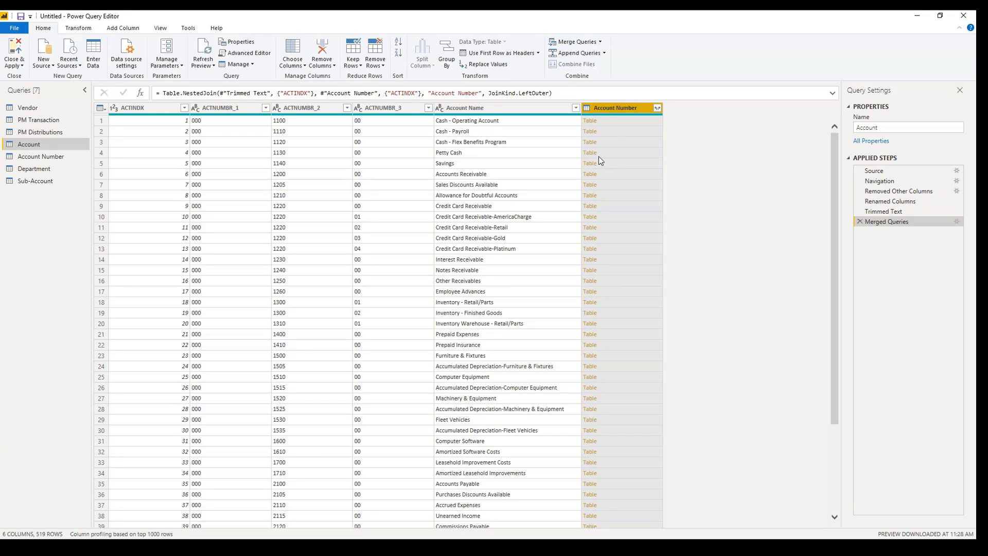
Expand the merged Account Number table to only its Account Number column, without the original column name as prefix.
left_click(657, 108)
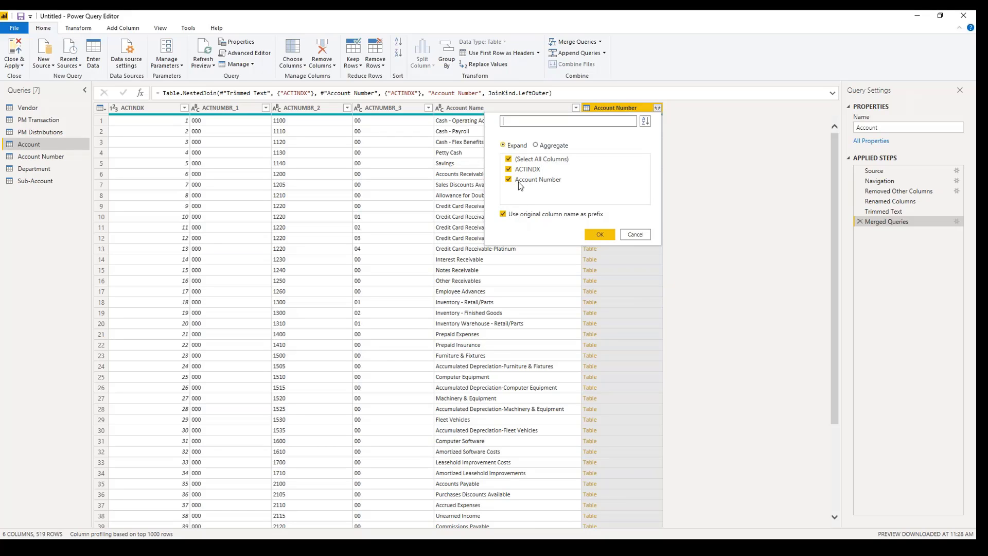
left_click(503, 214)
left_click(508, 170)
left_click(599, 235)
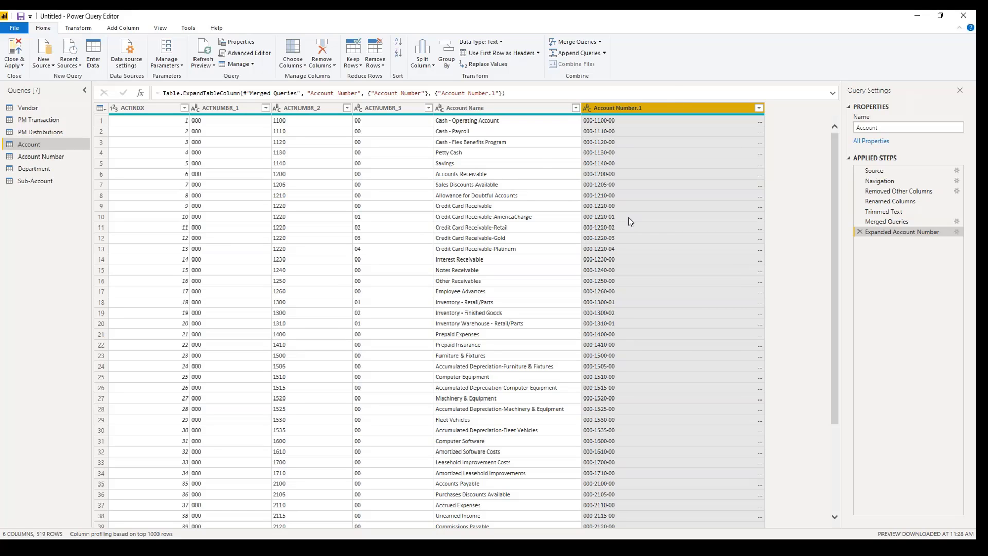
Trim the text in the expanded account number column of the Account query.
right_click(604, 109)
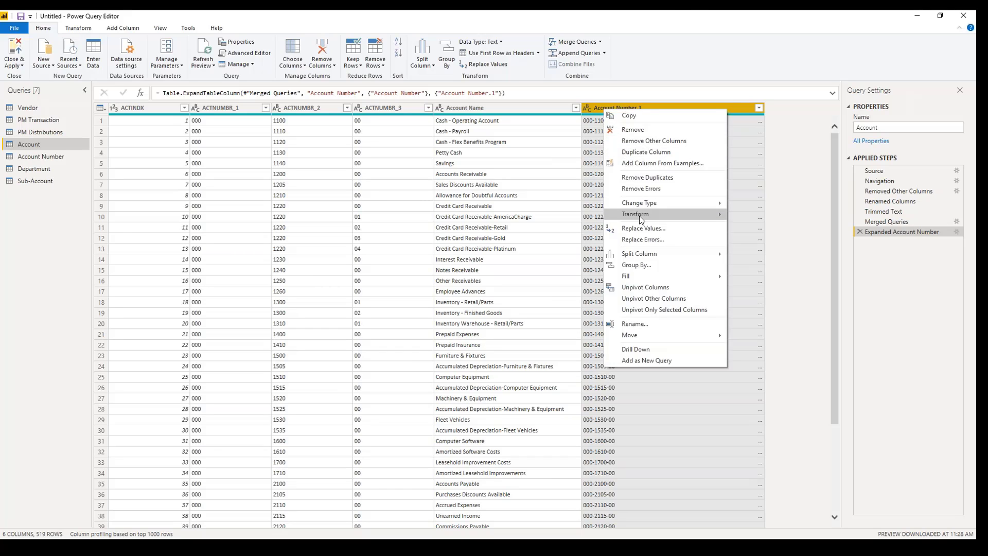
mouse_move(640, 219)
left_click(764, 253)
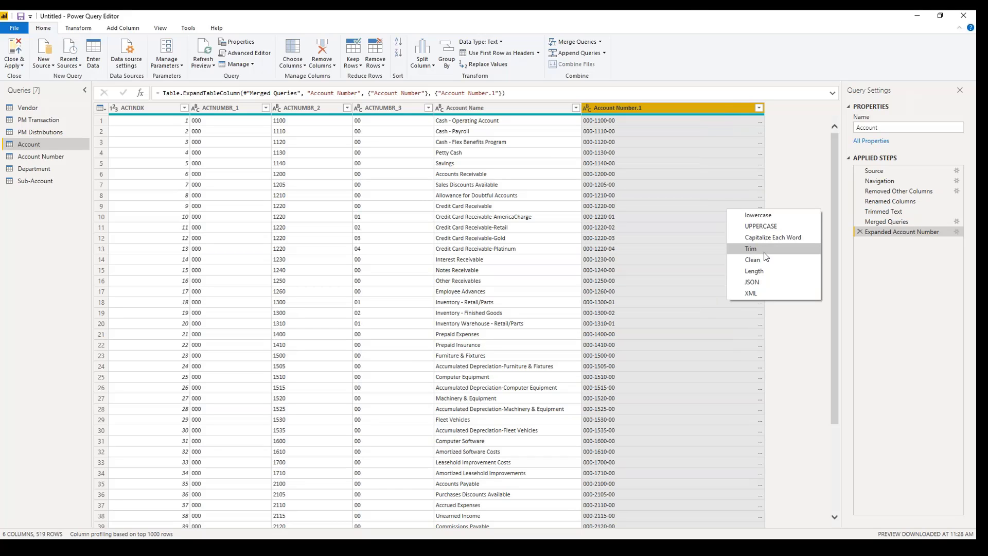
left_click(617, 149)
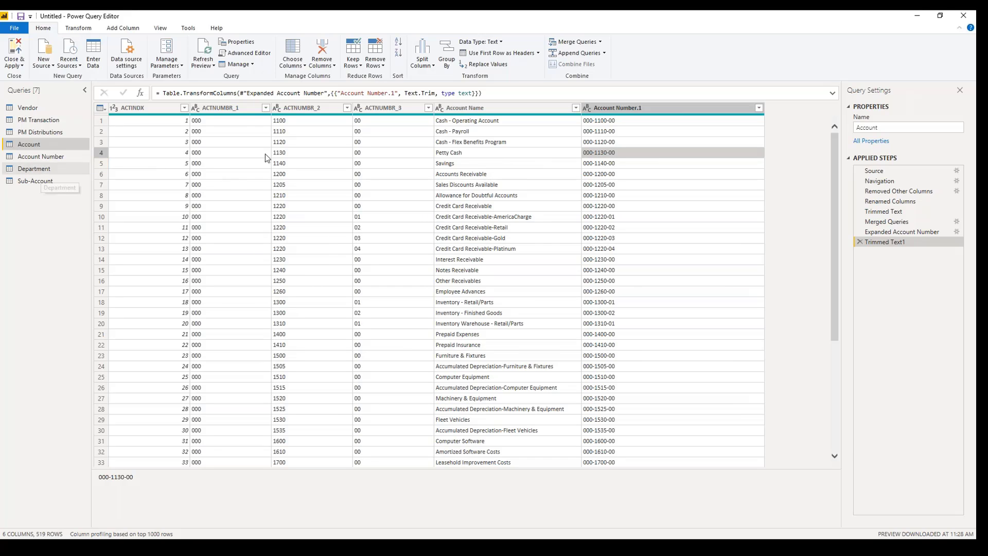
Trim the text in the Department ID column of the Department query.
left_click(239, 109)
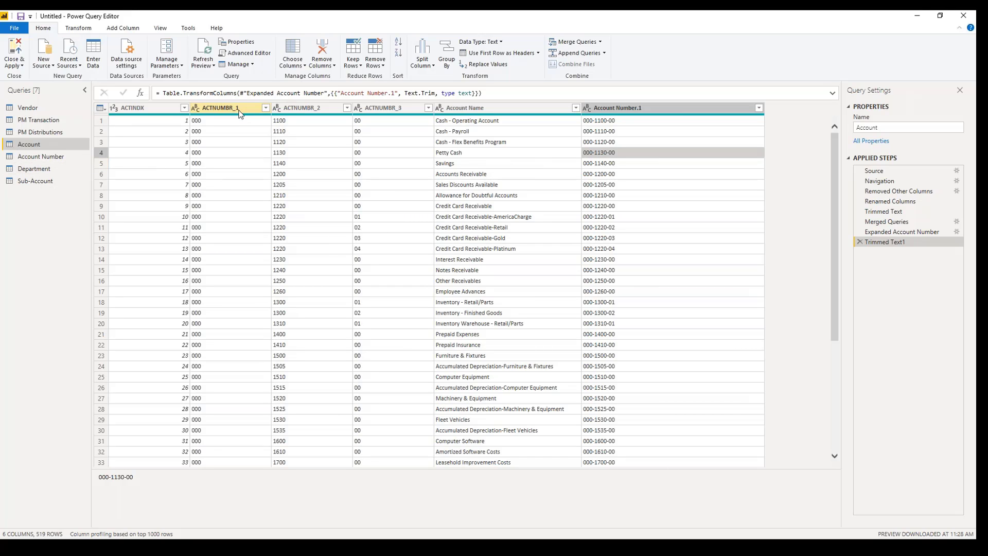
left_click(312, 106)
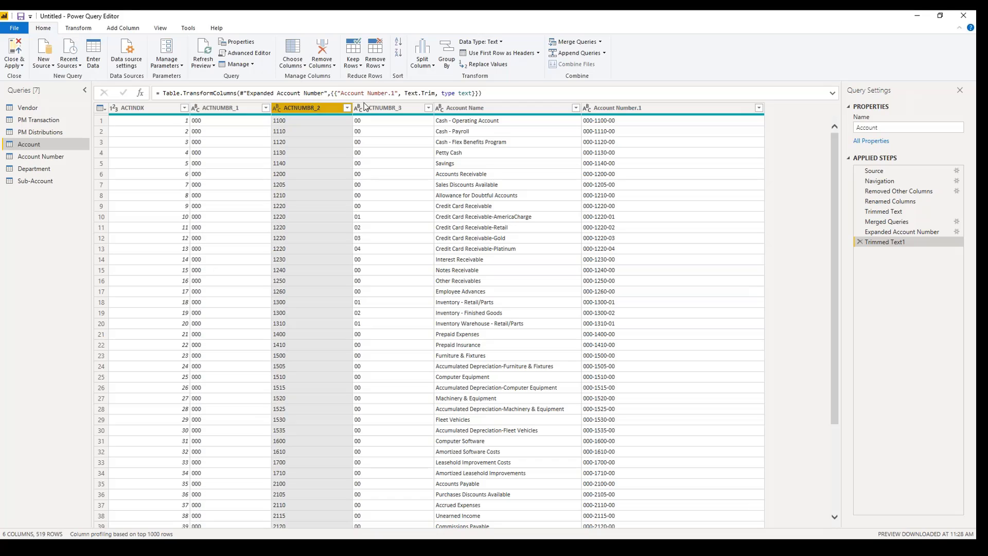
left_click(44, 169)
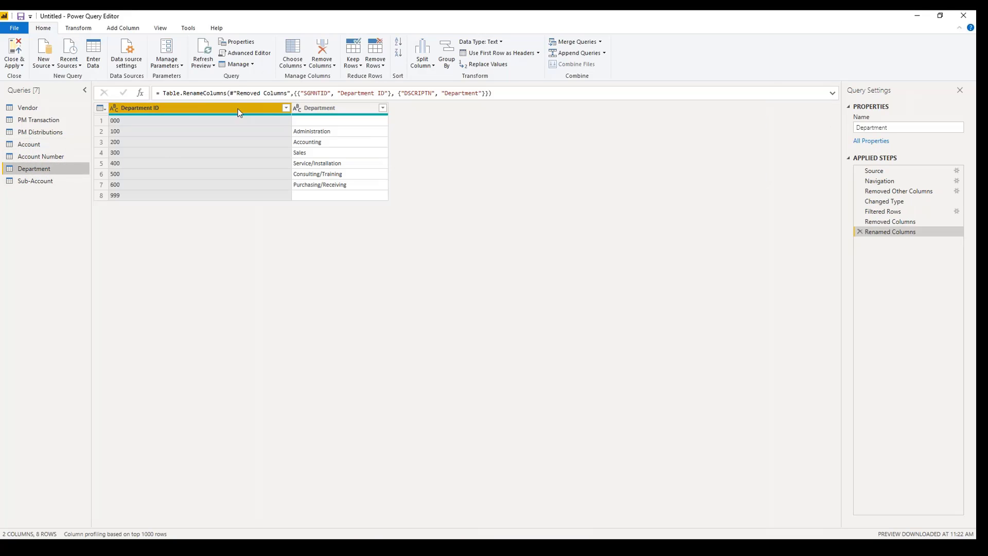
right_click(178, 108)
mouse_move(215, 212)
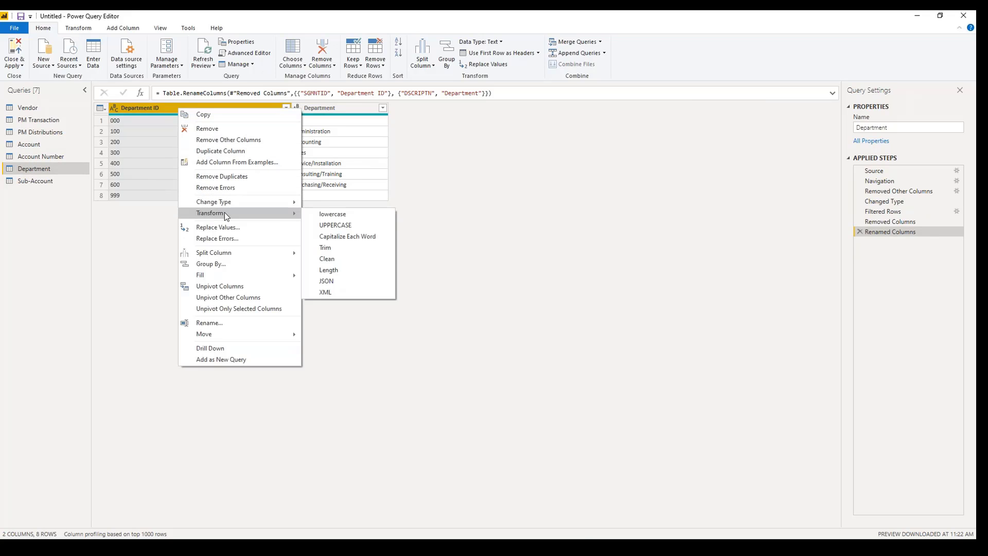
left_click(341, 248)
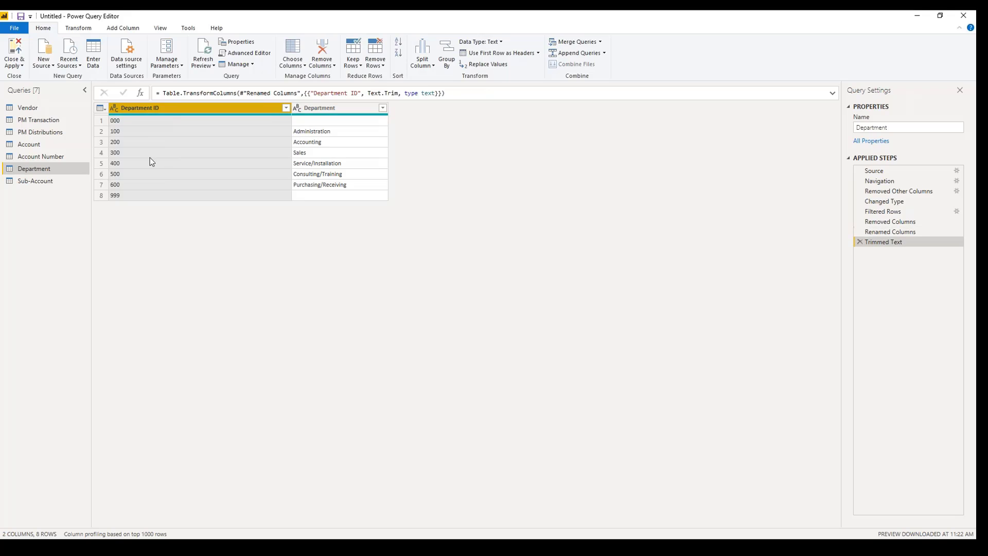
Trim the text in the Sub-Account ID column of the Sub-Account query.
left_click(44, 180)
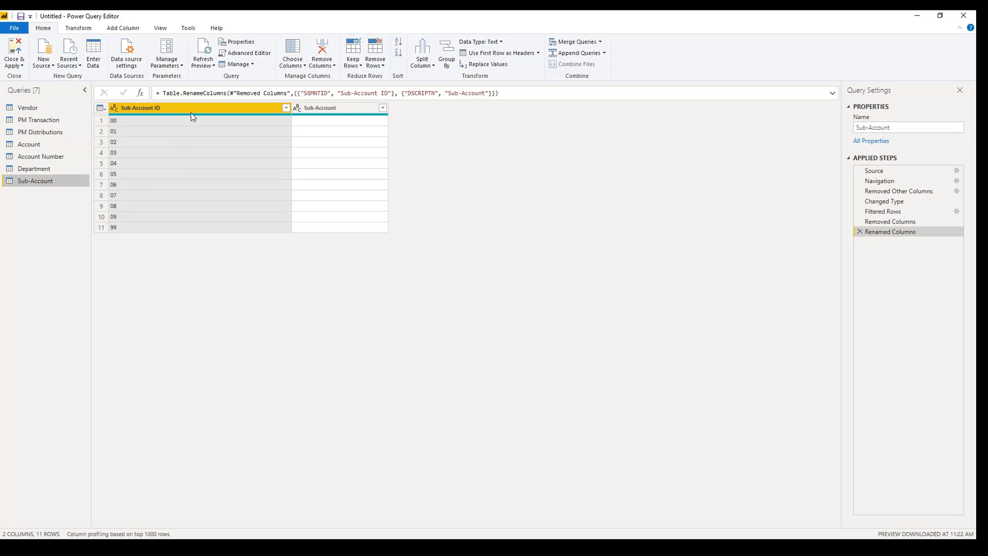
right_click(190, 107)
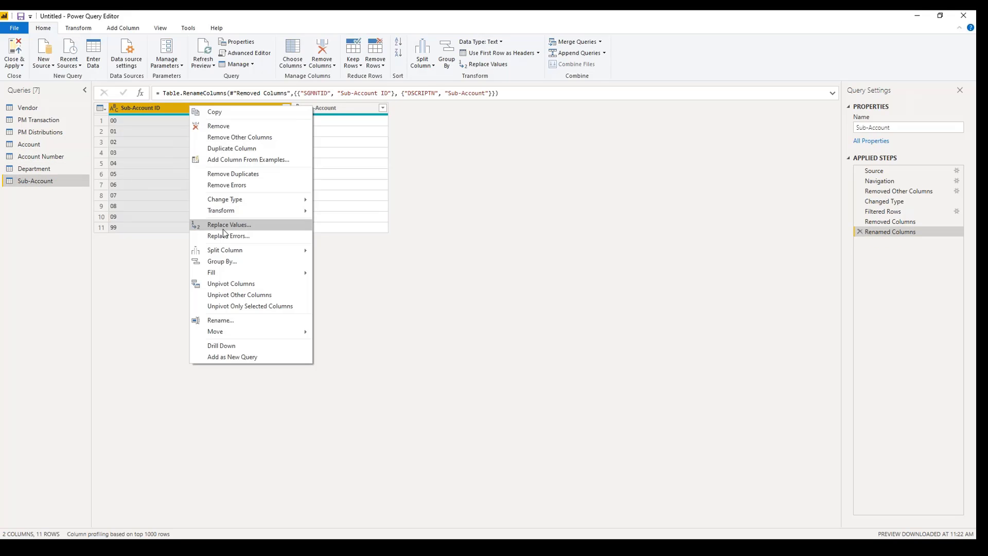
mouse_move(230, 212)
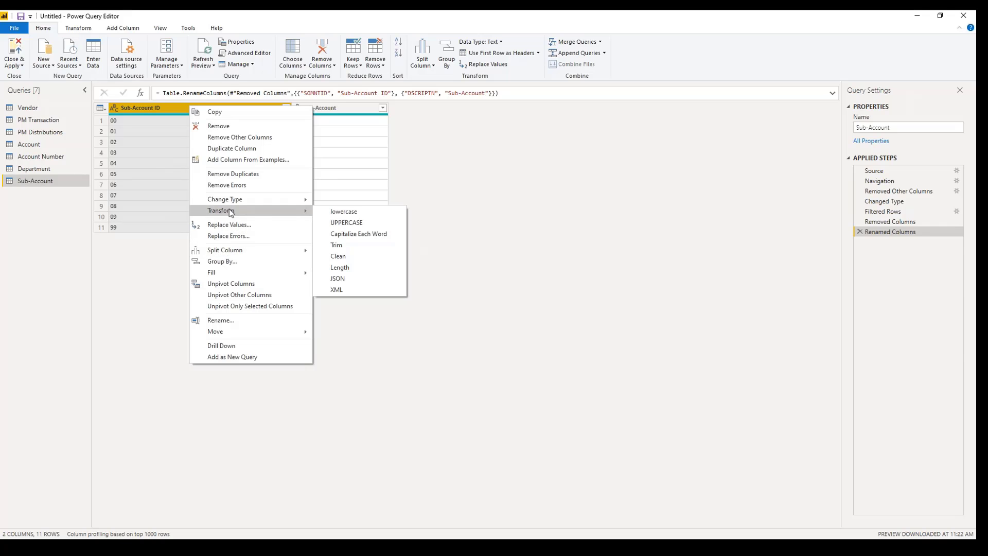
left_click(353, 244)
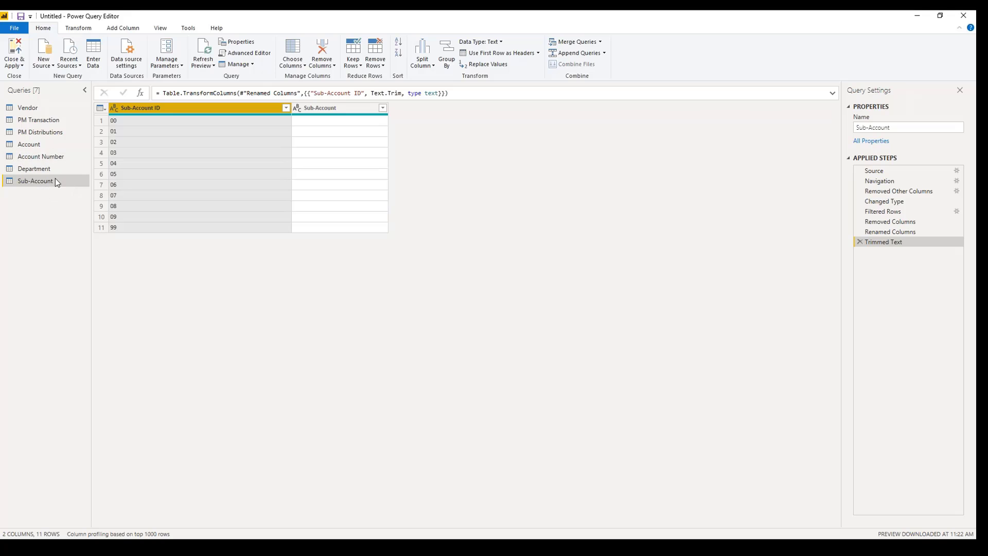
Disable loading of the Account Number query into the data model.
left_click(40, 146)
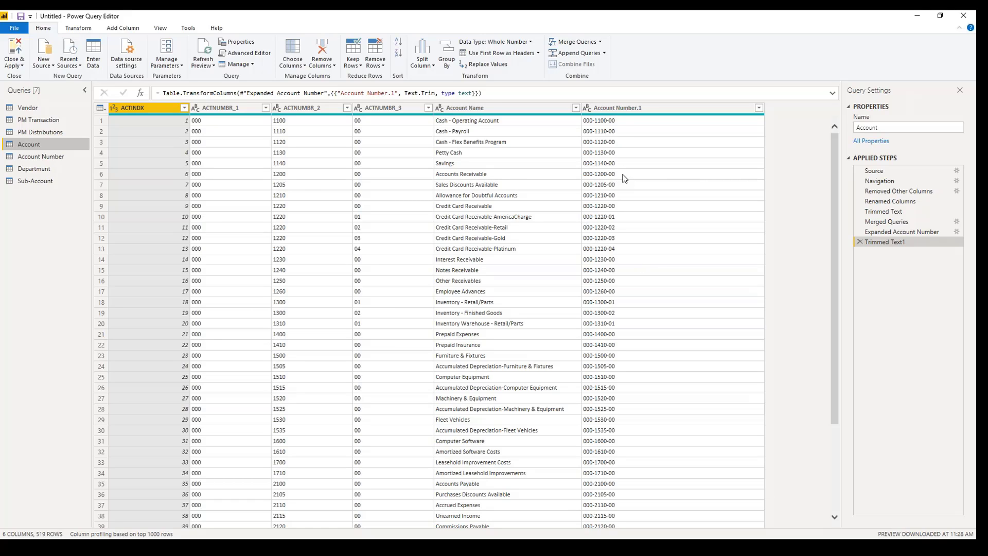
left_click(51, 156)
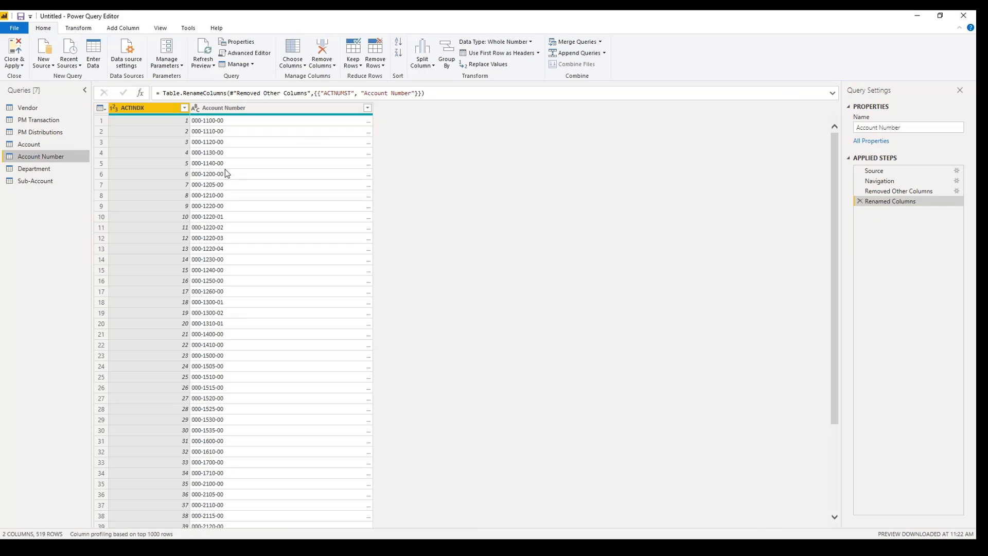
right_click(42, 156)
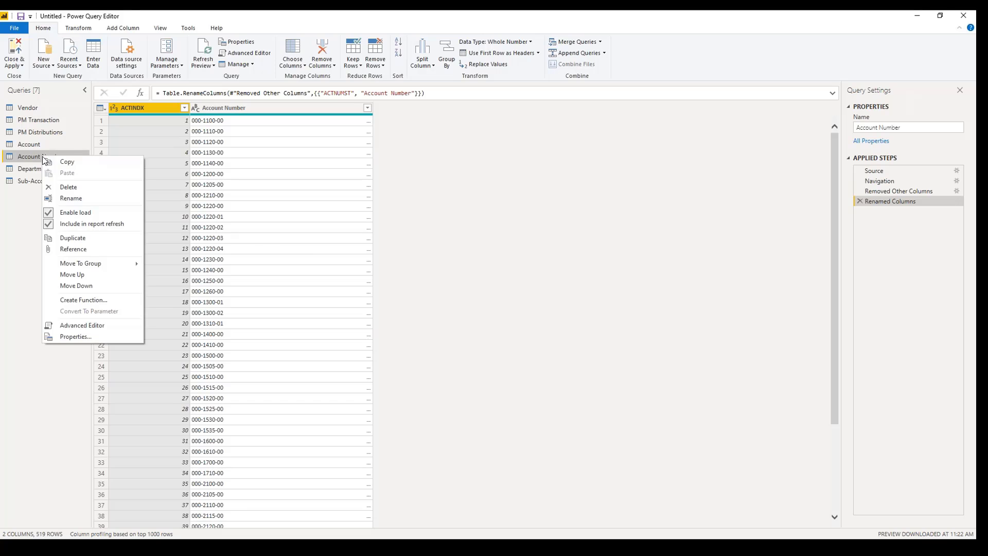
left_click(51, 212)
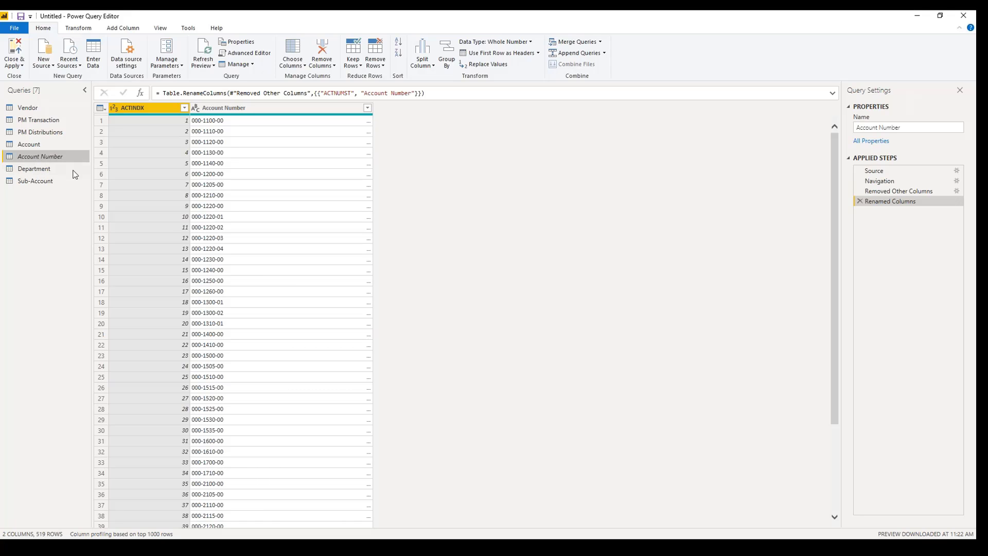
Rename the Account Number.1 column in the Account query to Account Number.
left_click(27, 147)
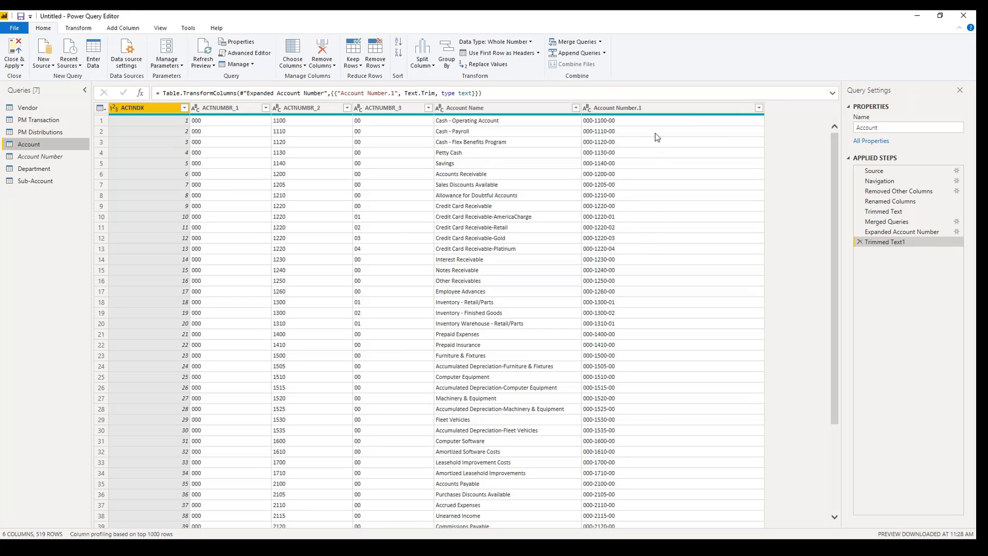
left_click(631, 109)
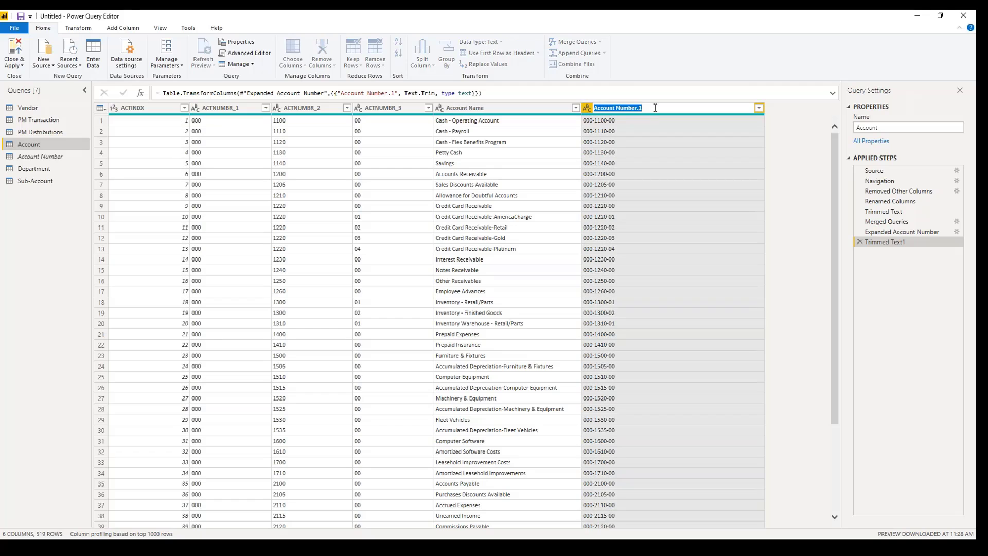
double_click(653, 108)
key("Return")
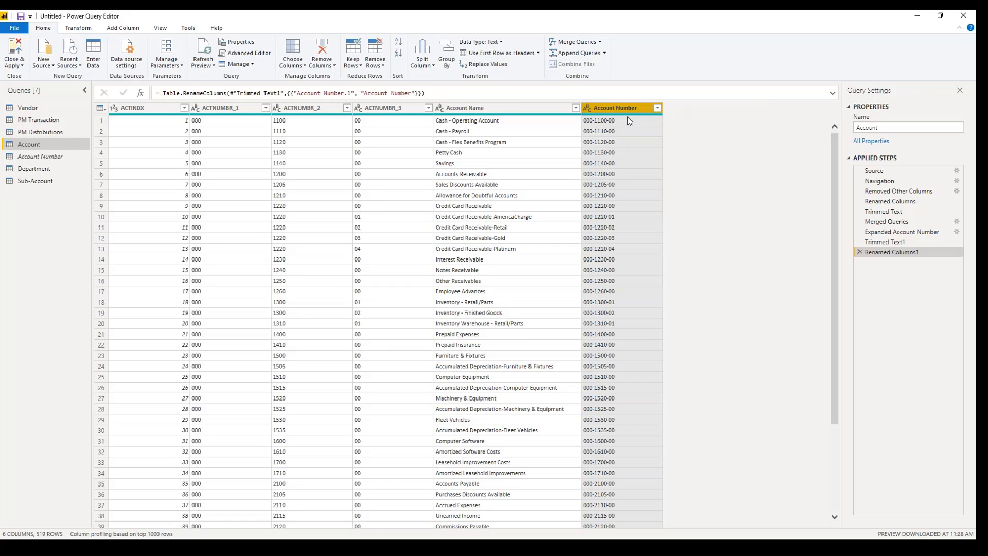
Rename the Account query's columns ACTNUMBR_1, ACTNUMBR_2 and ACTNUMBR_3 to Department ID, Natural Account and Sub-Account ID.
double_click(233, 108)
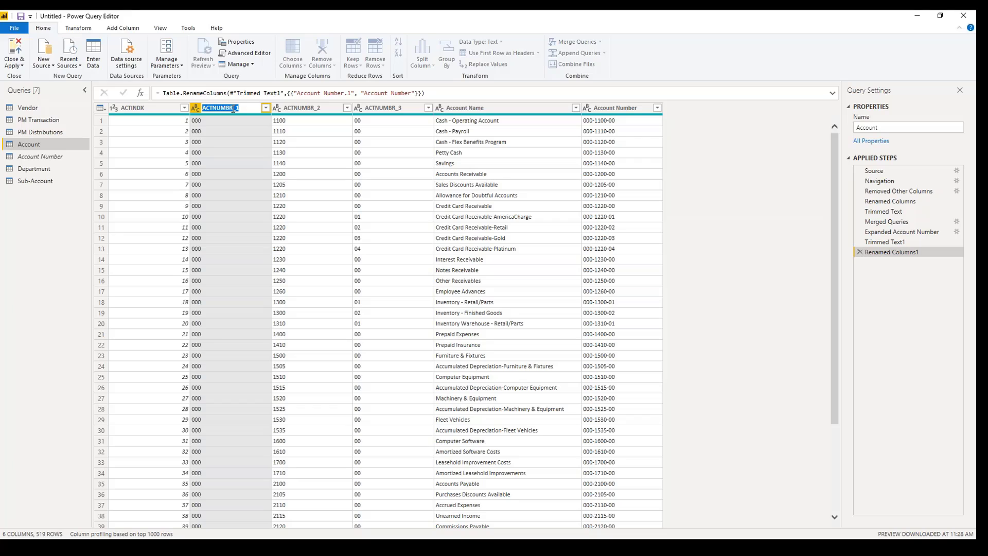
type("Department ID")
key("Tab")
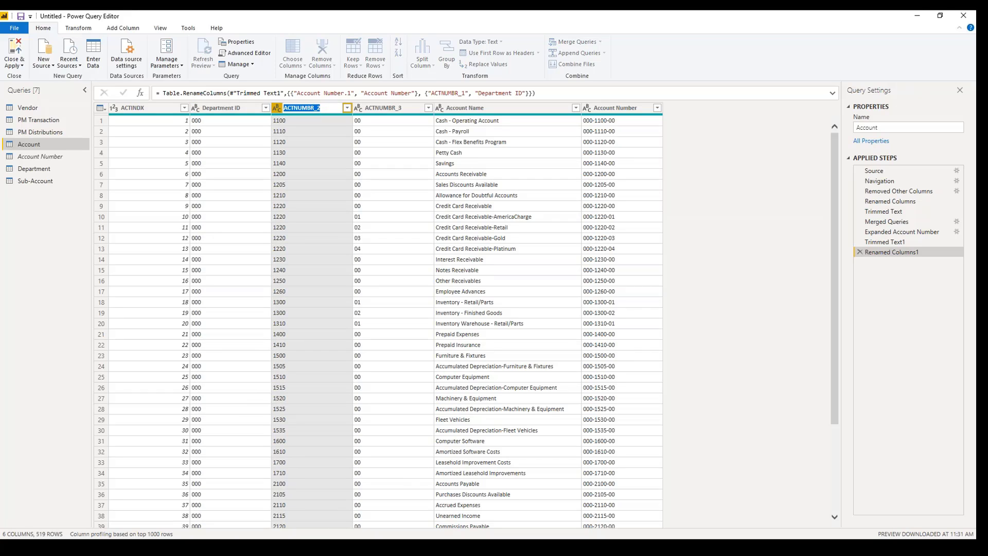
type("Natural Account")
key("Tab")
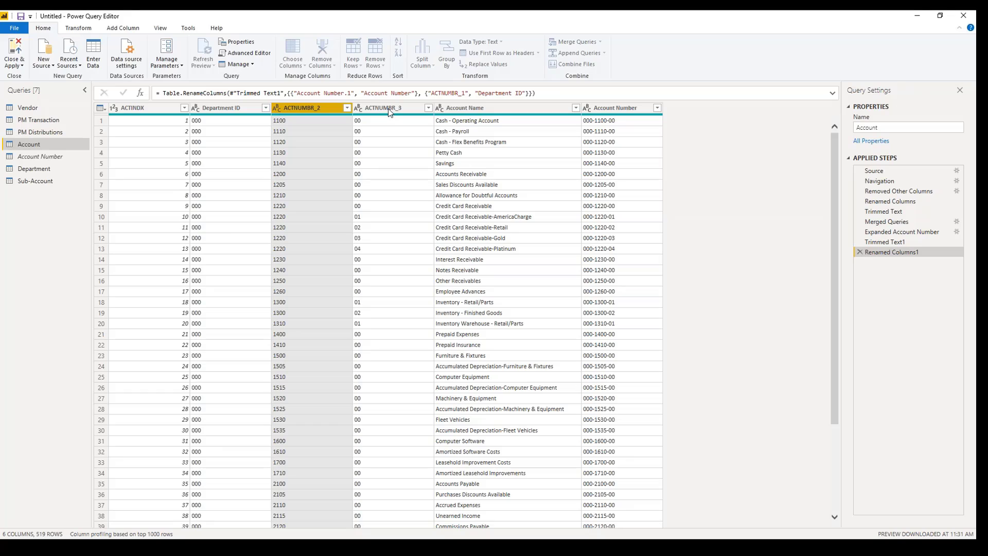
type("Sub")
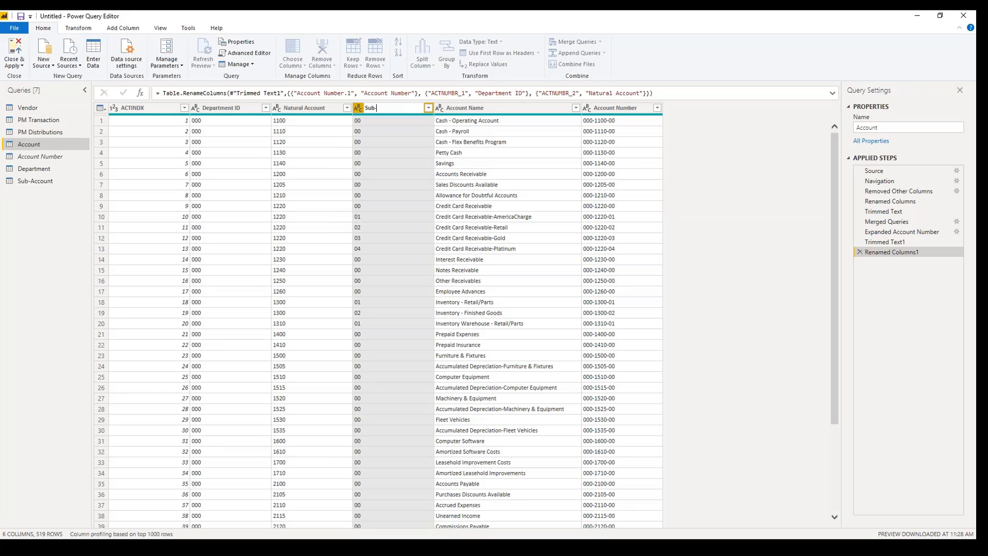
type("-Account ID")
key("Return")
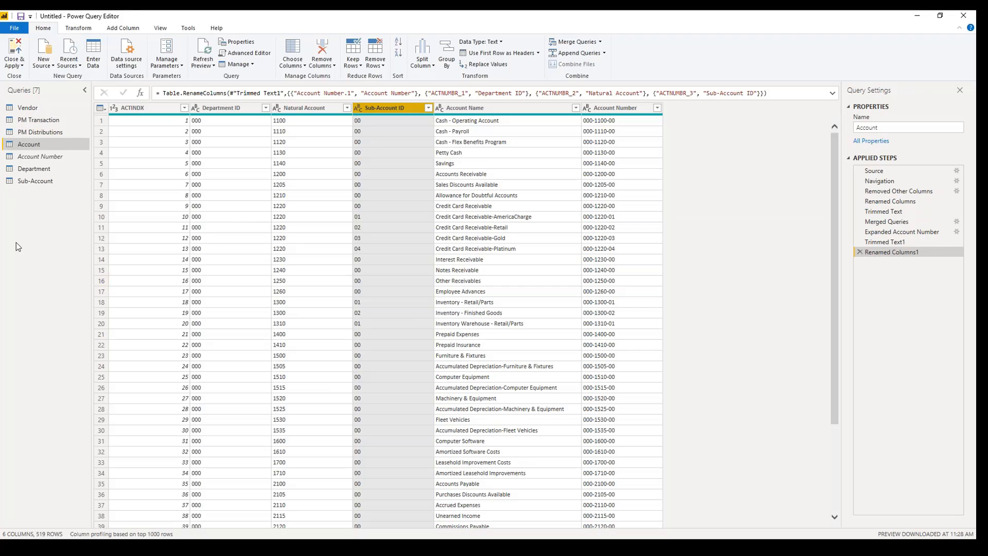
Edit the Removed Other Columns step of the PM Distributions query to also keep the PSTGSTUS column.
left_click(38, 119)
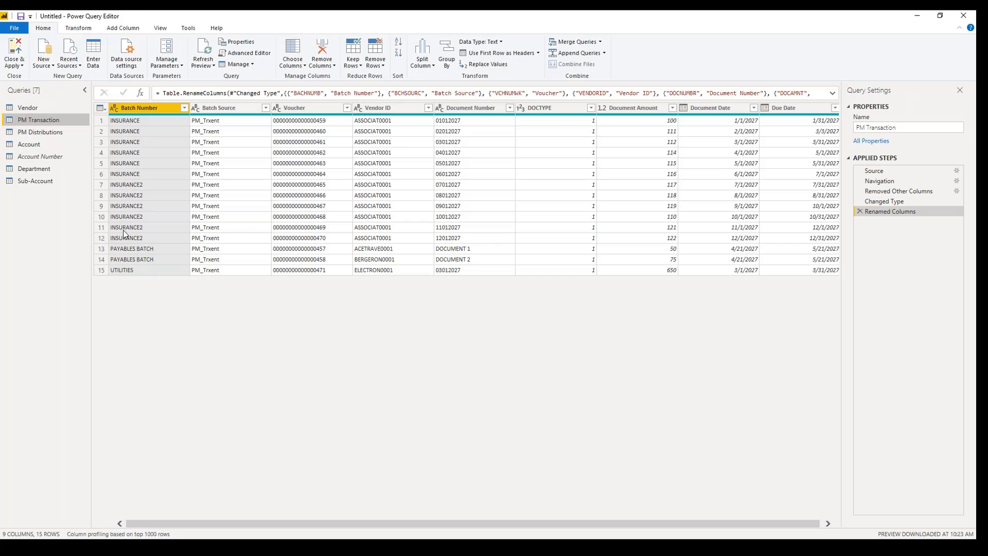
key("Down")
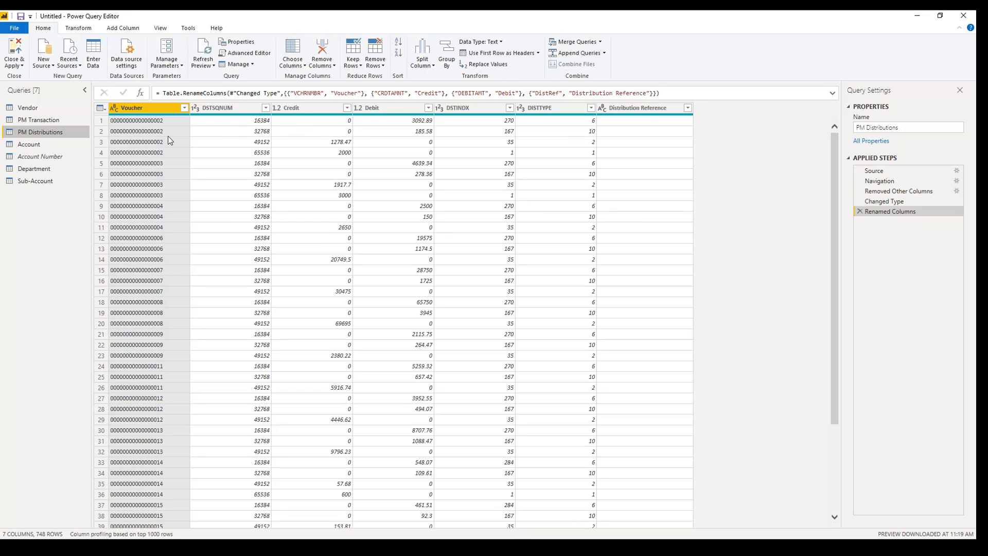
left_click(957, 189)
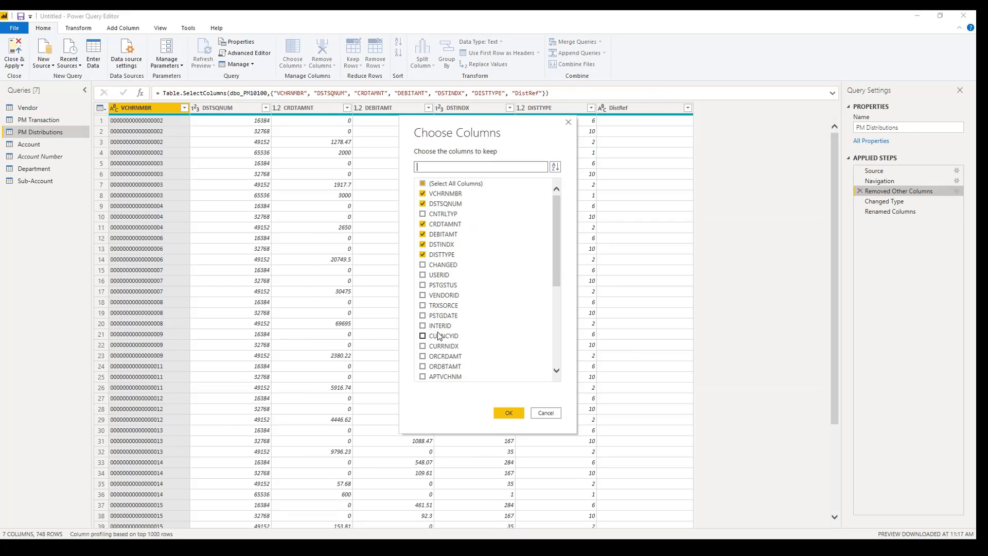
scroll(439, 339, "down", 1)
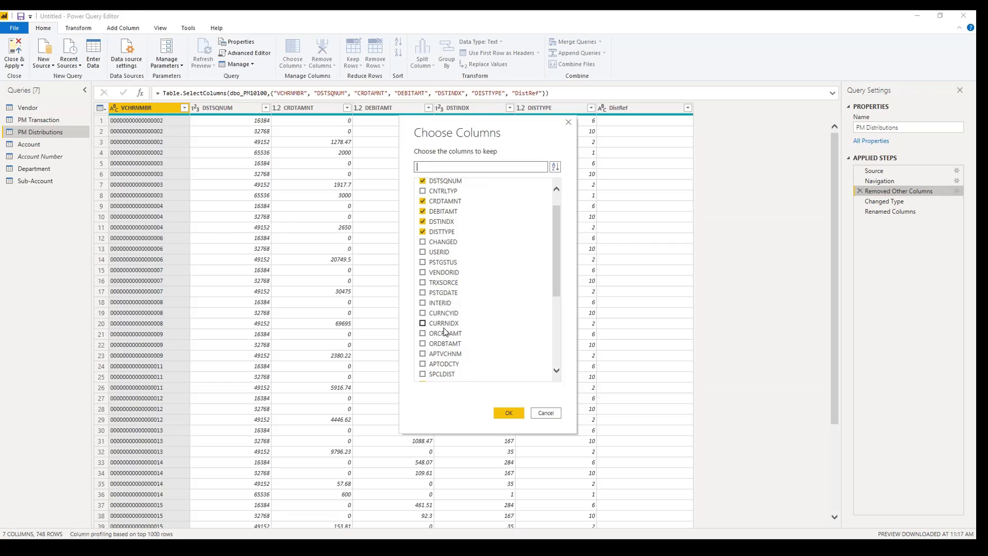
scroll(439, 306, "down", 1)
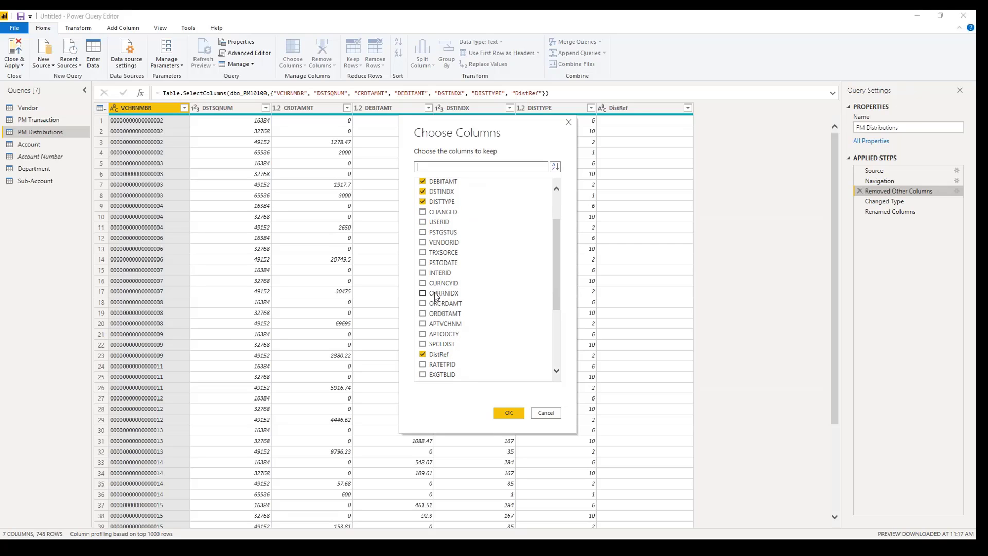
scroll(451, 341, "down", 3)
scroll(451, 341, "down", 1)
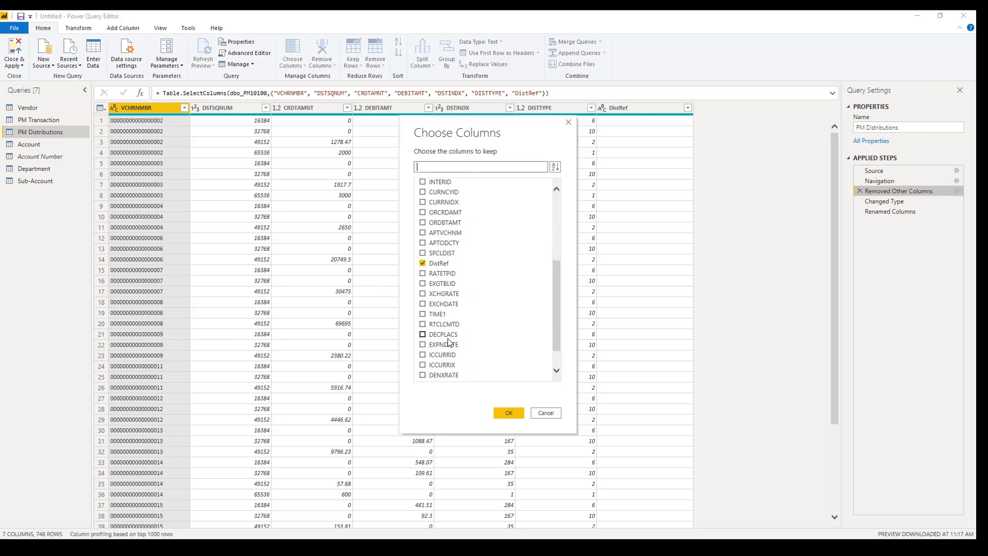
scroll(450, 346, "up", 4)
left_click(422, 254)
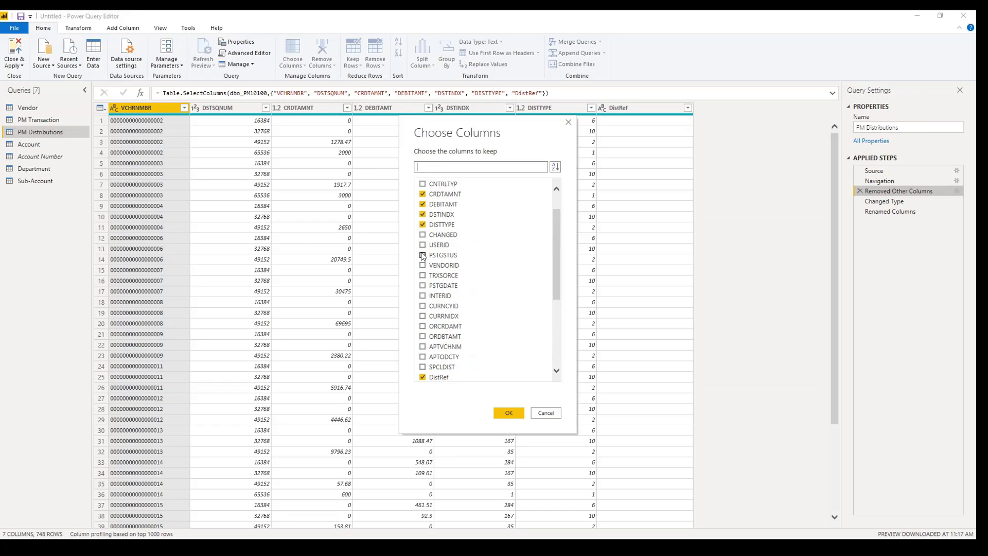
left_click(510, 413)
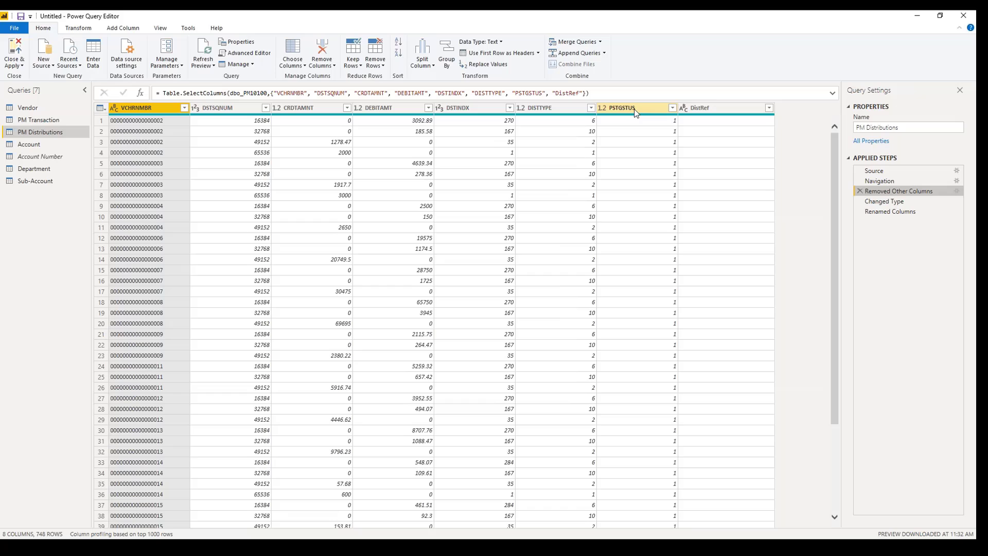
Insert an intermediate step that changes the PSTGSTUS column's data type to Whole Number.
left_click(604, 108)
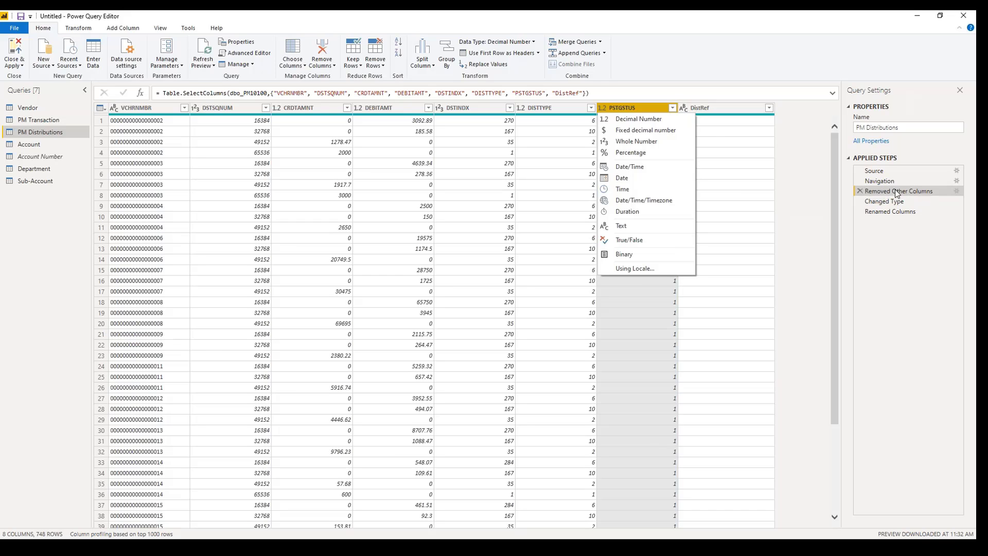
left_click(625, 141)
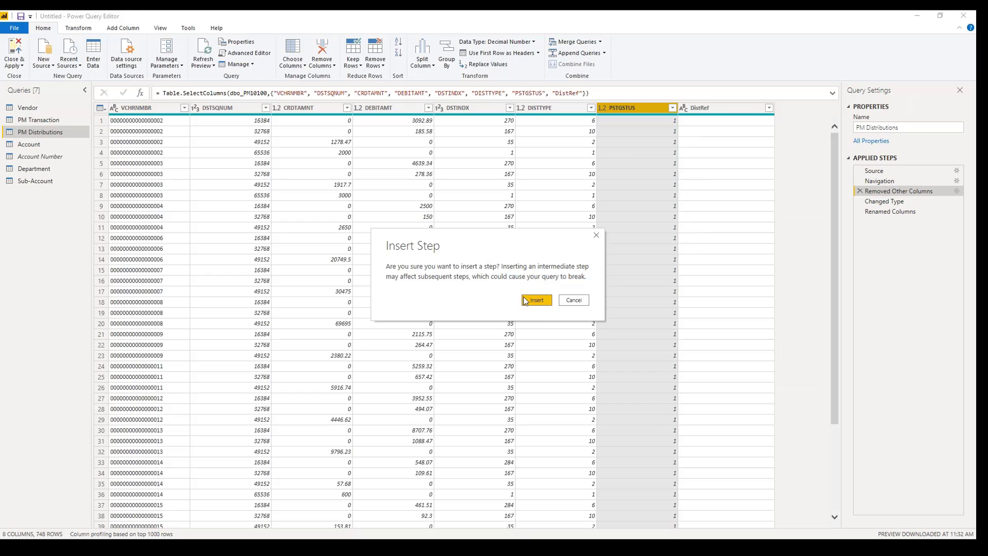
left_click(530, 301)
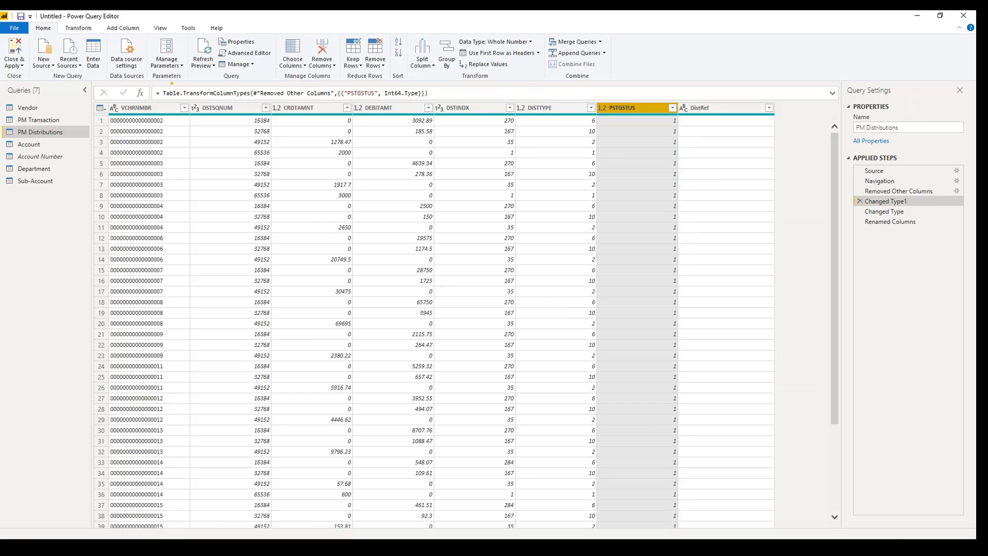
After the Renamed Columns step, filter PM Distributions to rows where PSTGSTUS is 0 and remove the PSTGSTUS column.
left_click(894, 223)
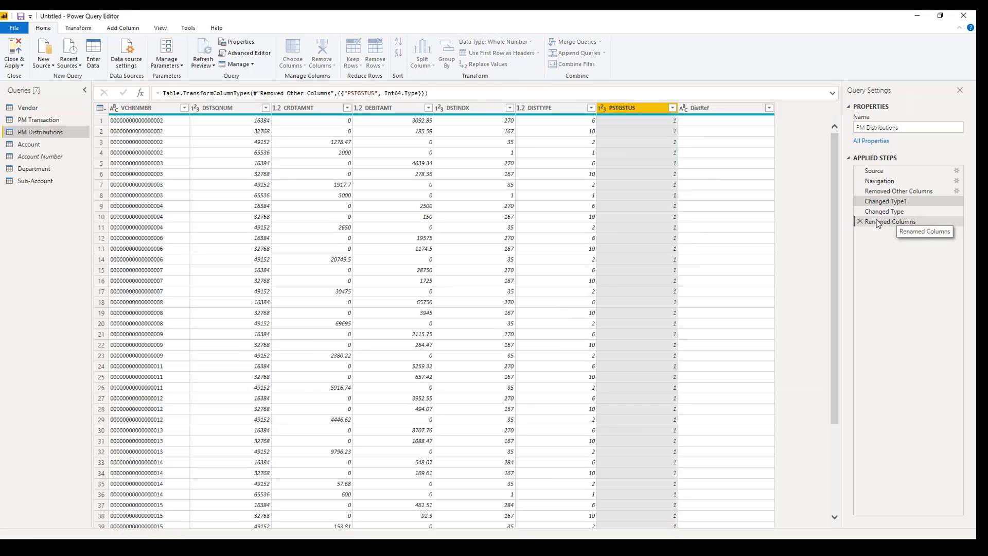
left_click(673, 108)
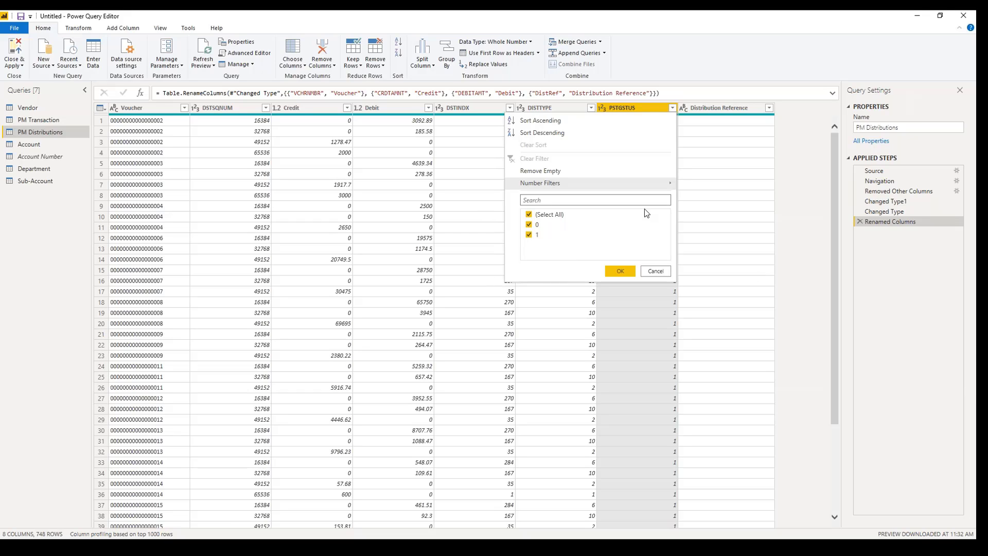
left_click(529, 234)
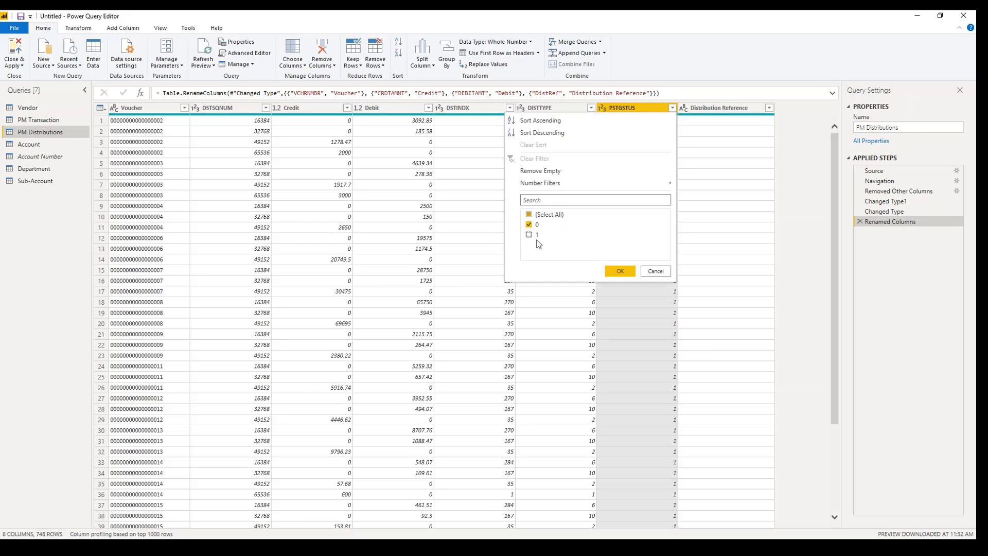
left_click(620, 272)
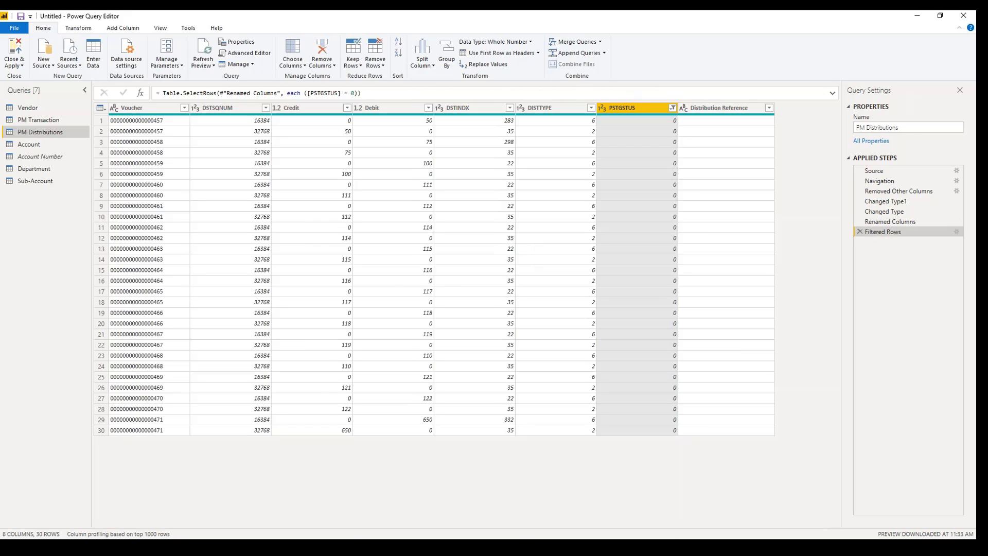
right_click(619, 110)
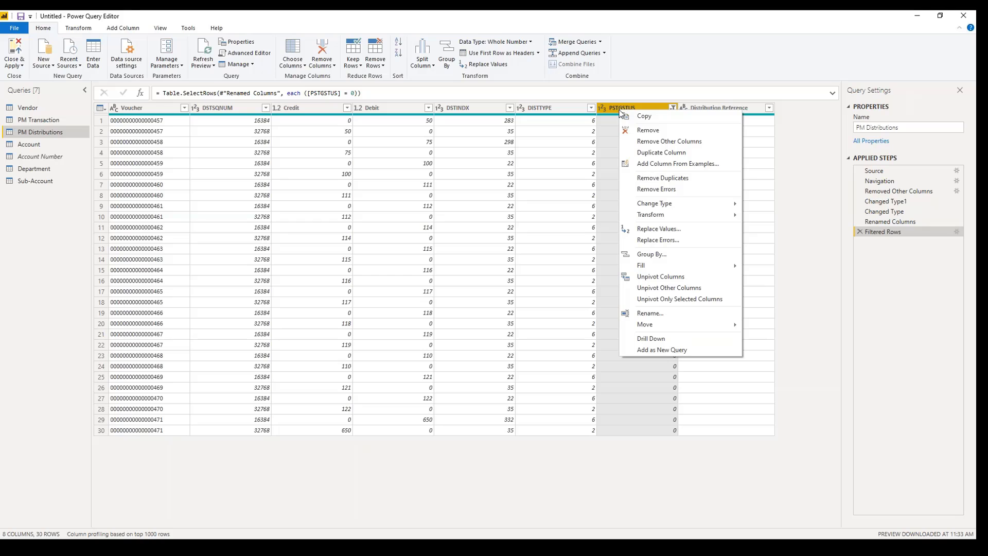
left_click(645, 130)
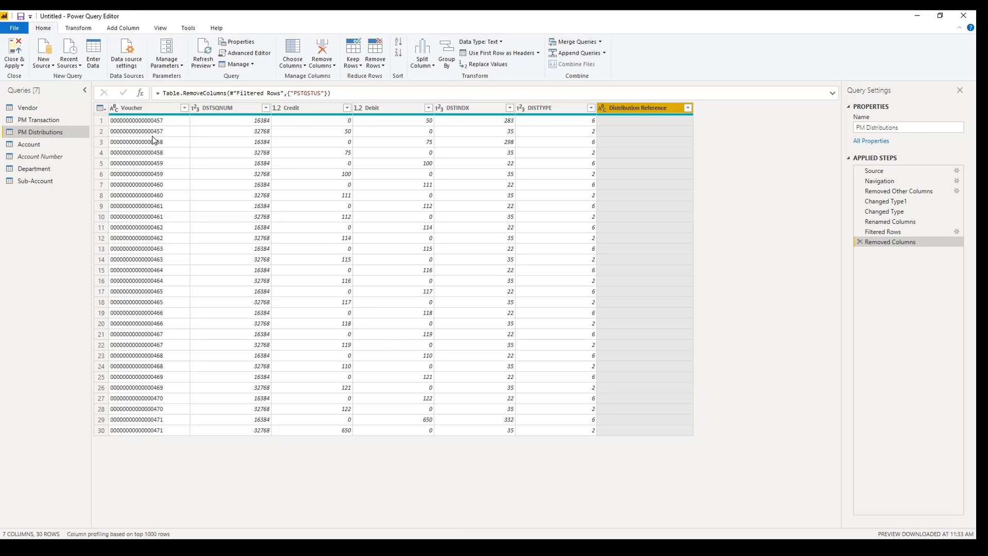
Sort the PM Transaction query by the Voucher column in ascending order.
left_click(42, 121)
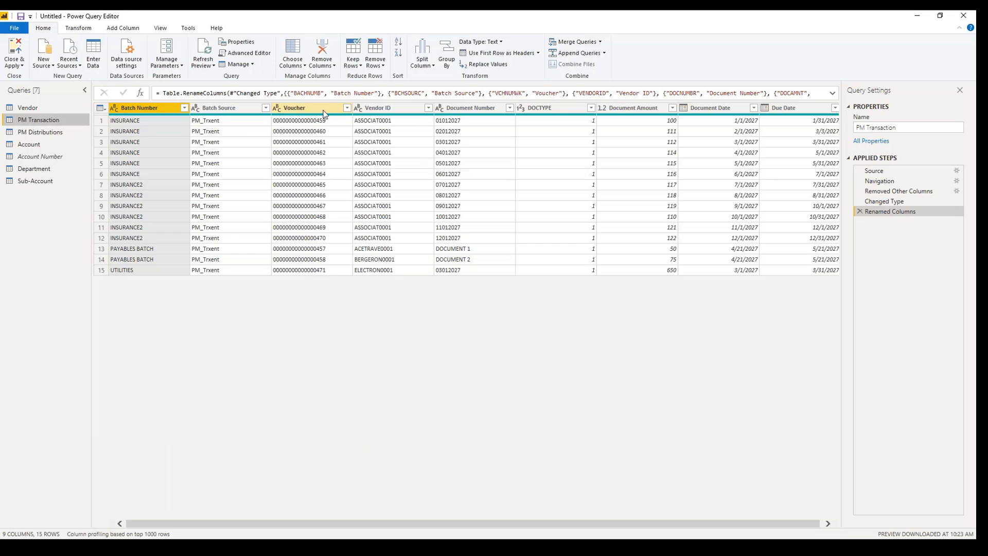
left_click(346, 107)
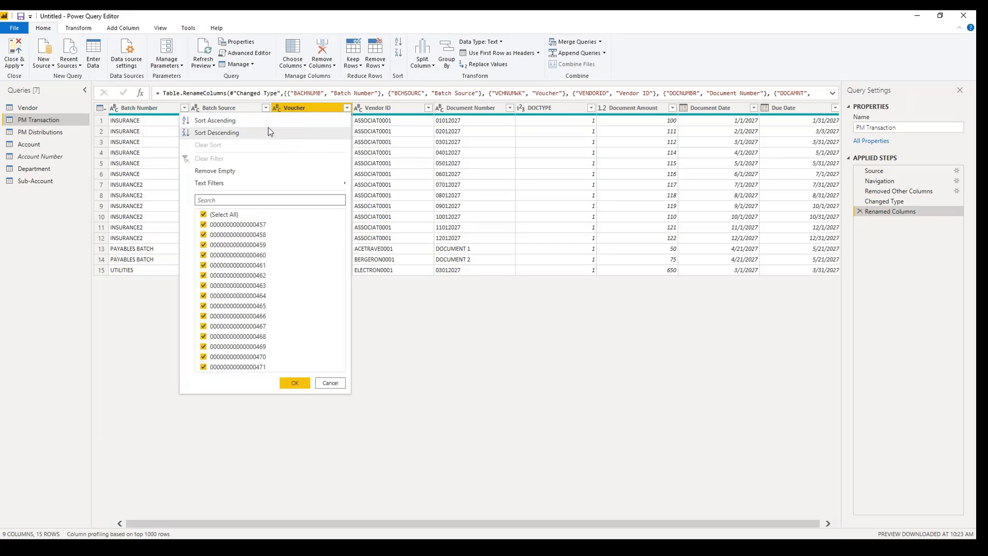
left_click(216, 120)
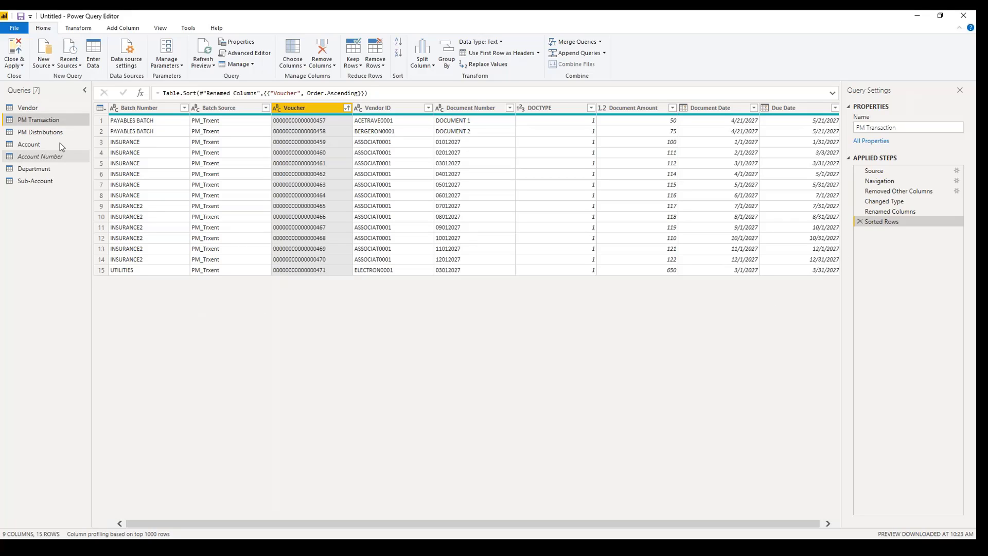
Compare the Document Amount values in PM Transaction with the Credit and Debit entries for the same vouchers in PM Distributions.
left_click(33, 133)
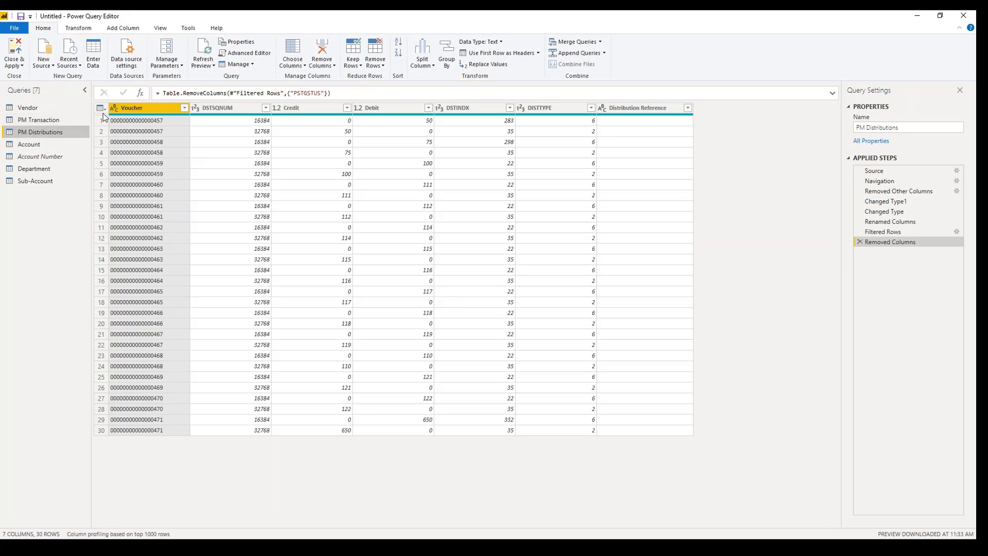
left_click(36, 121)
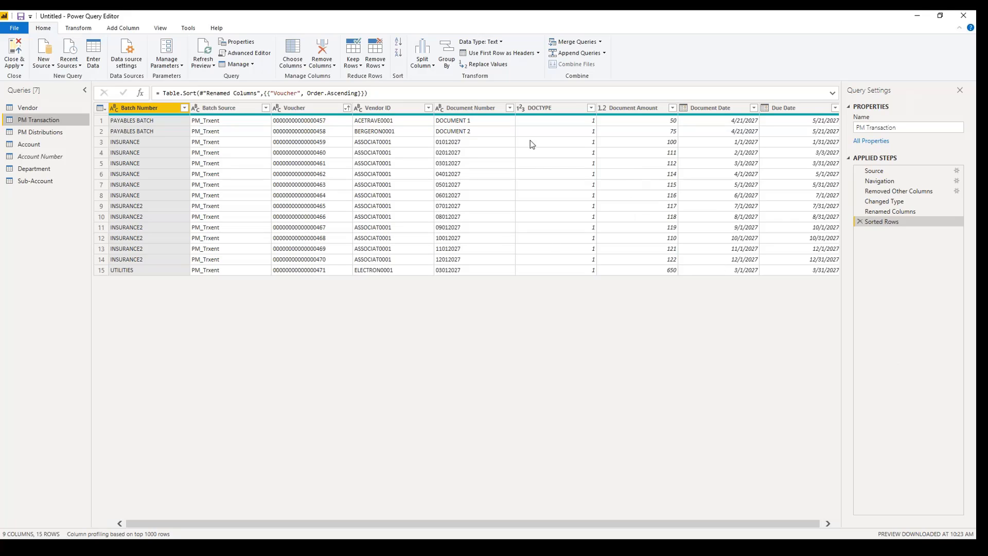
left_click(629, 110)
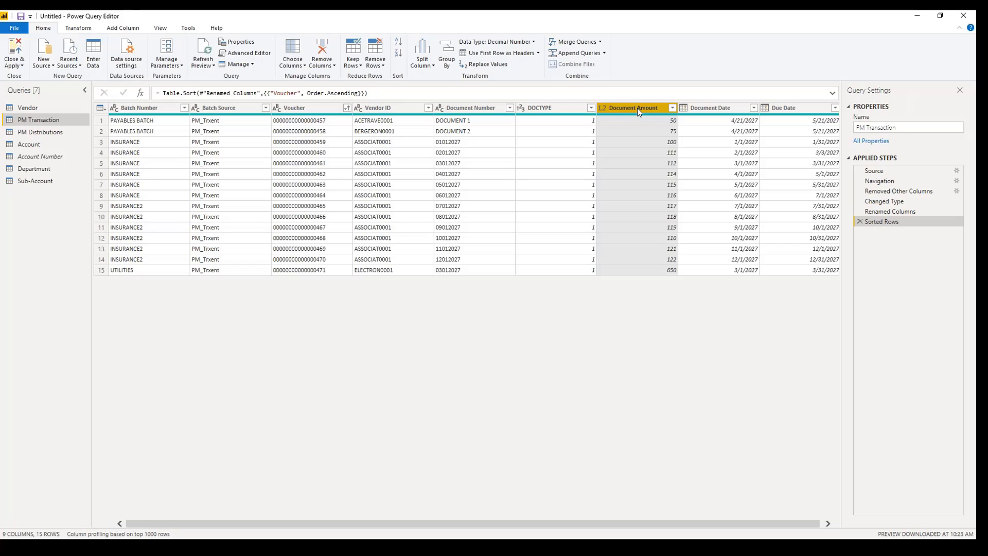
left_click(35, 135)
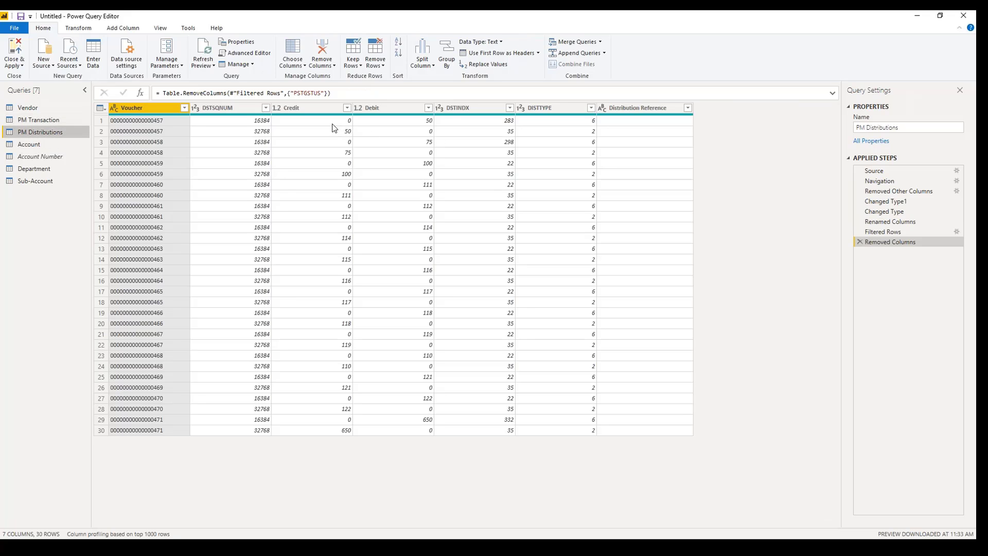
left_click(381, 131)
left_click(328, 132)
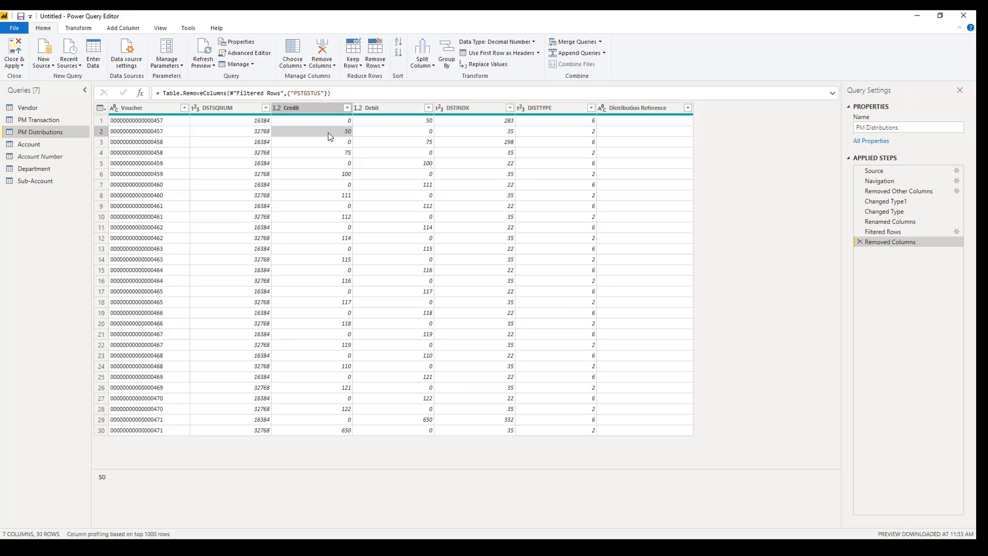
left_click(386, 126)
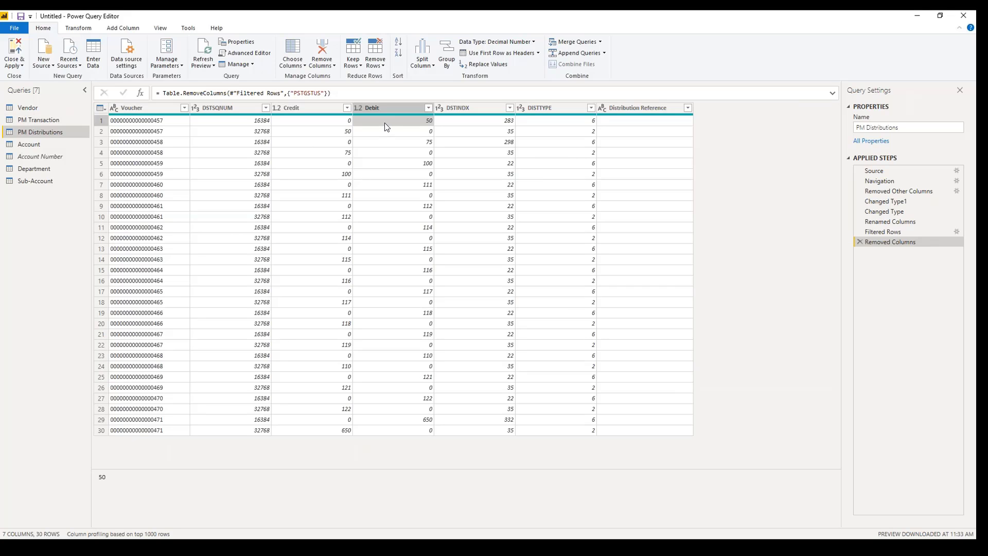
left_click(337, 132)
left_click(386, 126)
left_click(48, 119)
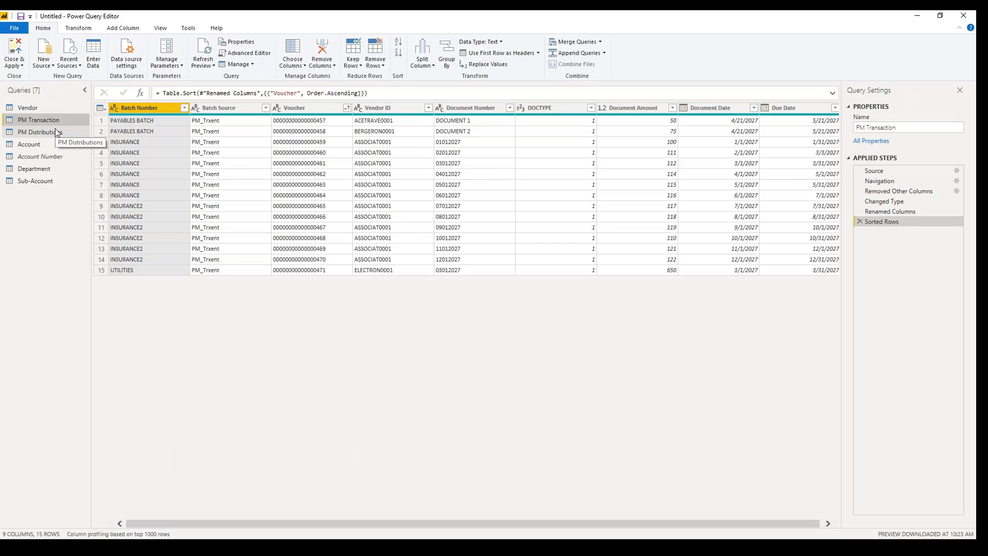
Set up a left outer merge of the PM Transaction query with the Vendor query, matching both on Vendor ID.
left_click(32, 110)
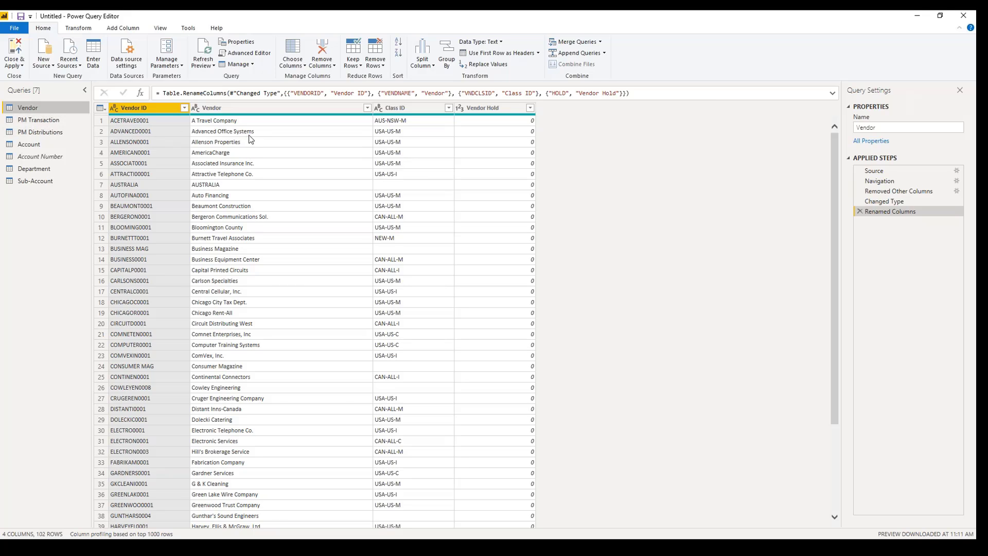
left_click(43, 122)
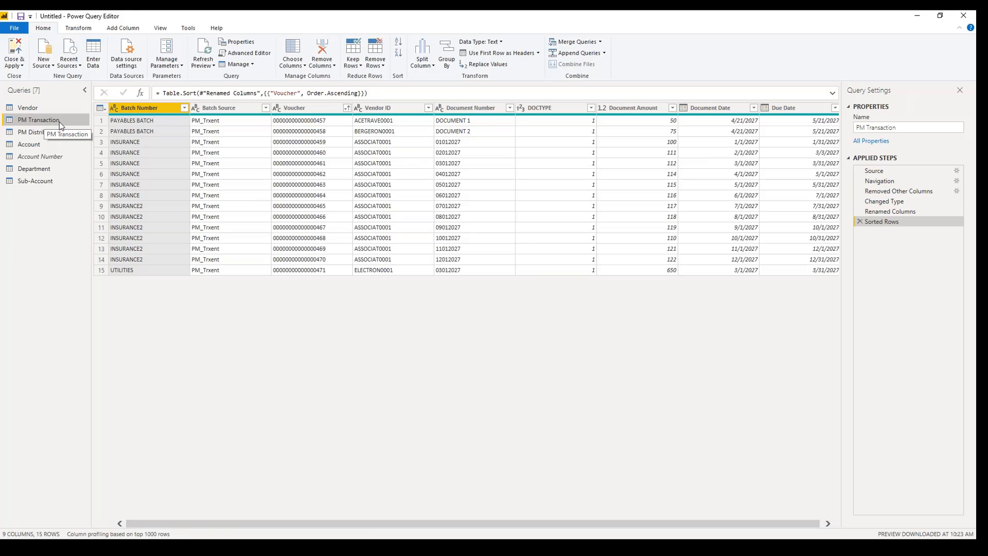
left_click(588, 43)
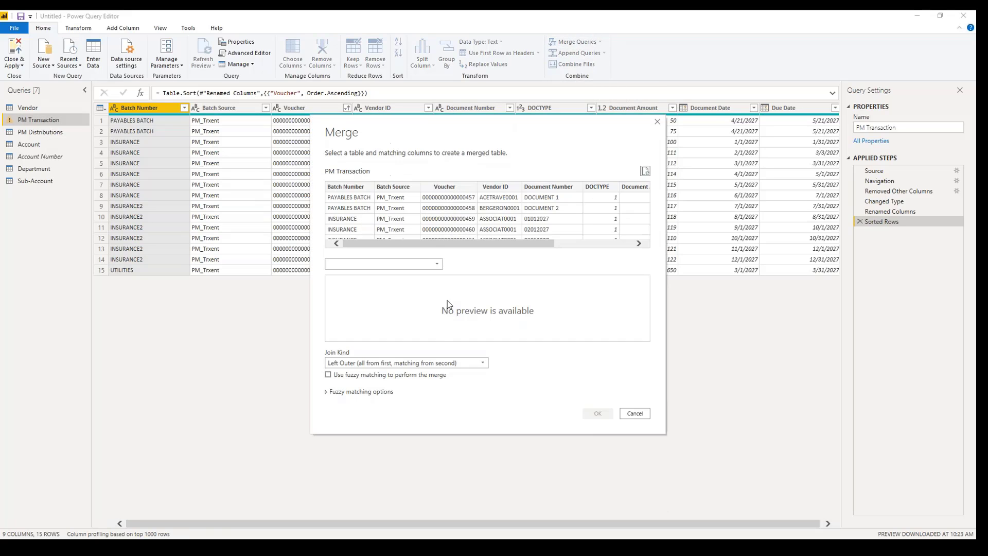
left_click(414, 265)
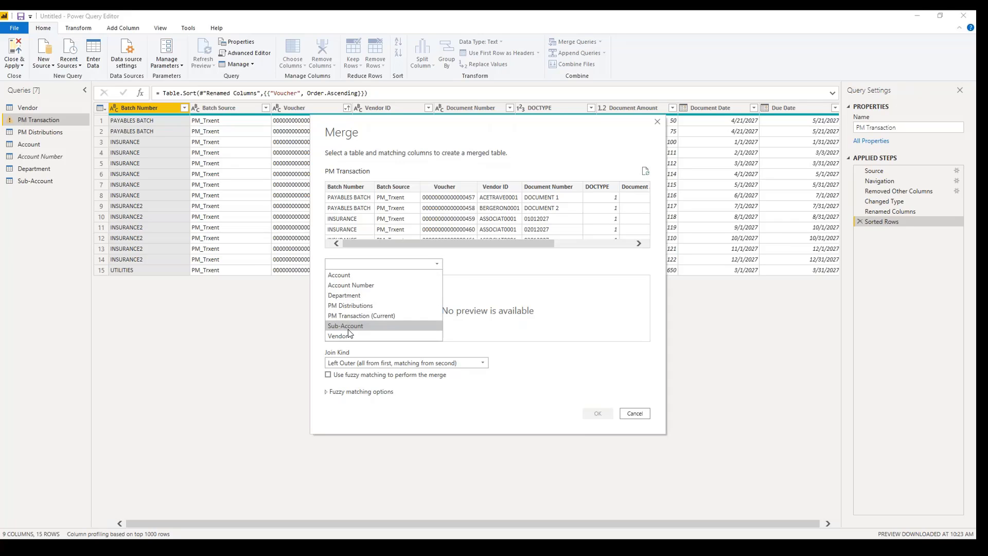
left_click(366, 317)
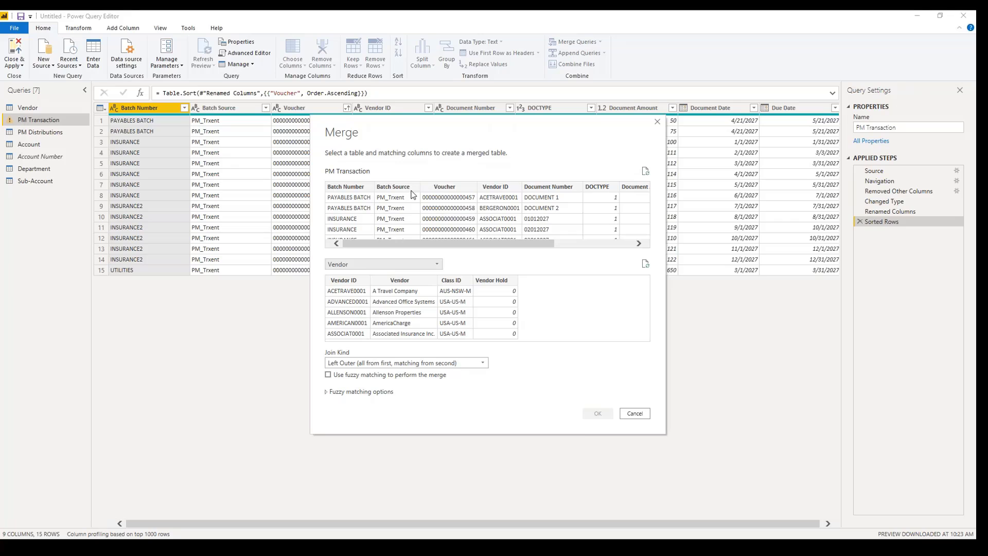
left_click(501, 189)
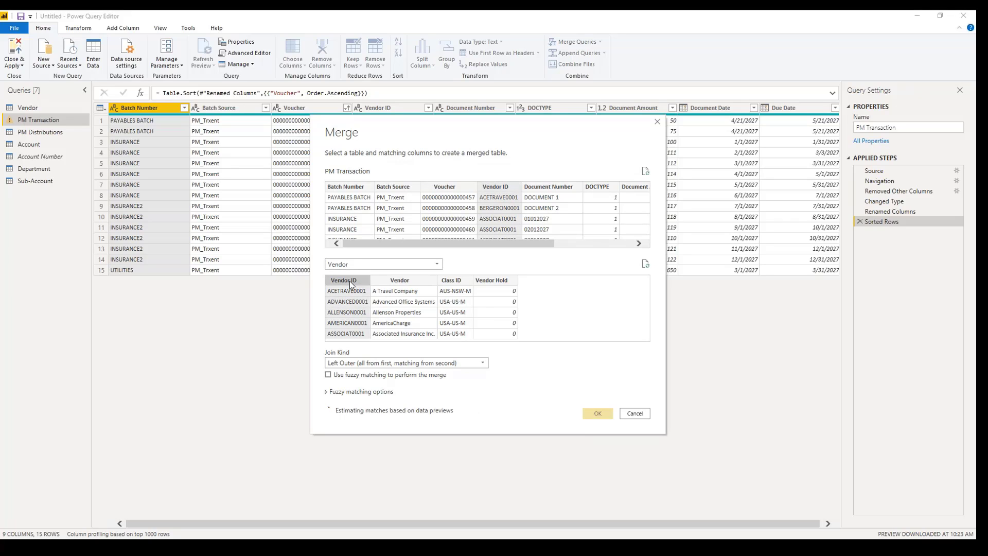
left_click(349, 281)
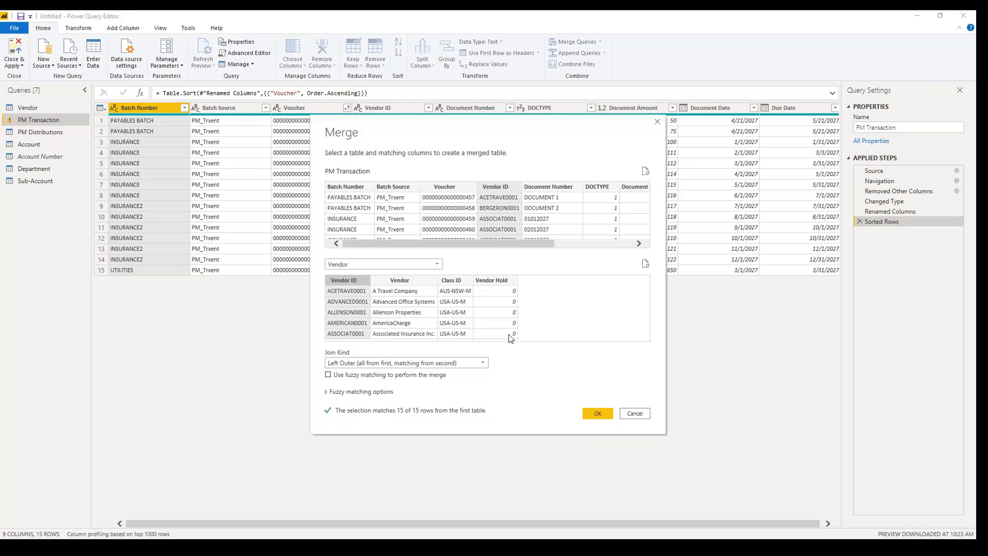
Merge the Vendor table into PM Transaction with a left outer join on Vendor ID, and expand only Vendor, Class ID and Vendor Hold without a prefix.
left_click(597, 413)
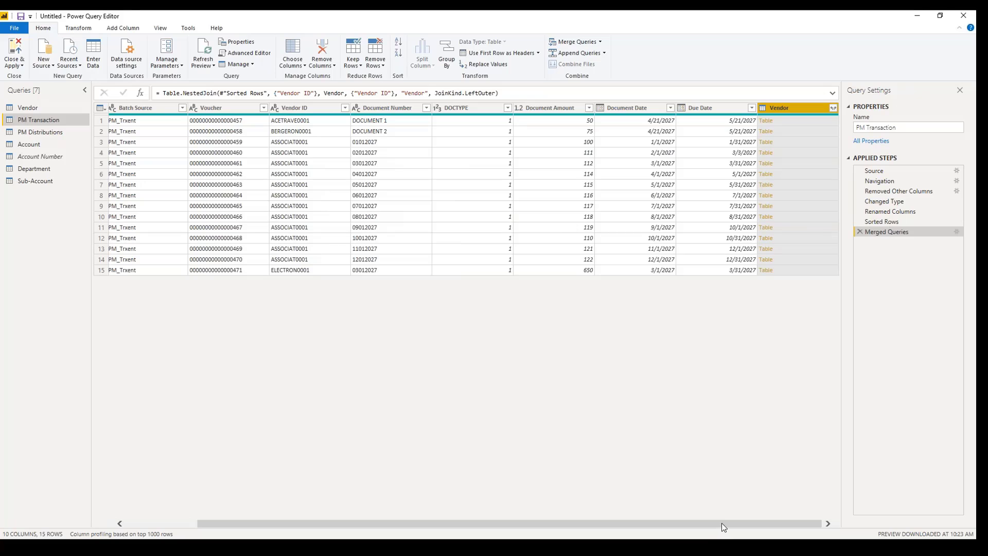
left_click(833, 108)
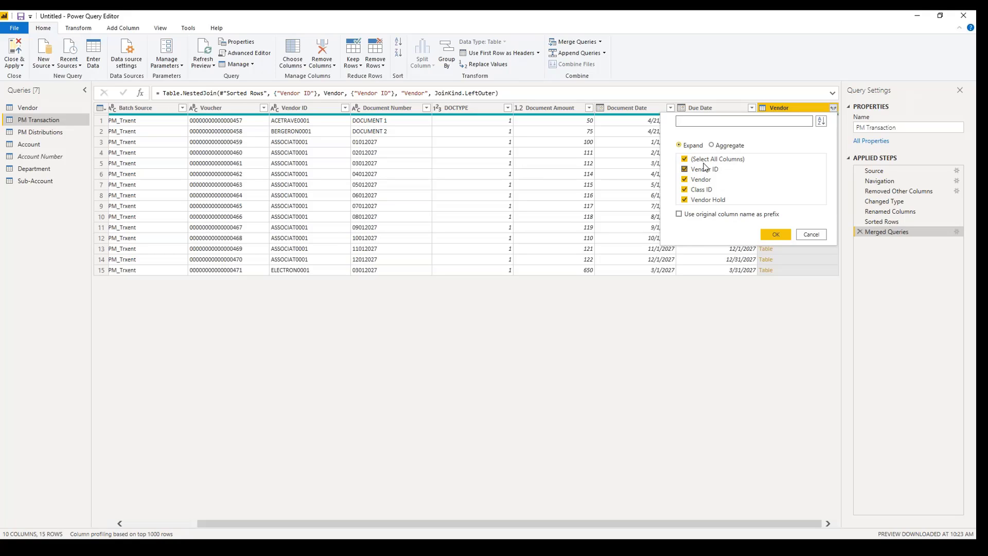
left_click(685, 171)
left_click(776, 235)
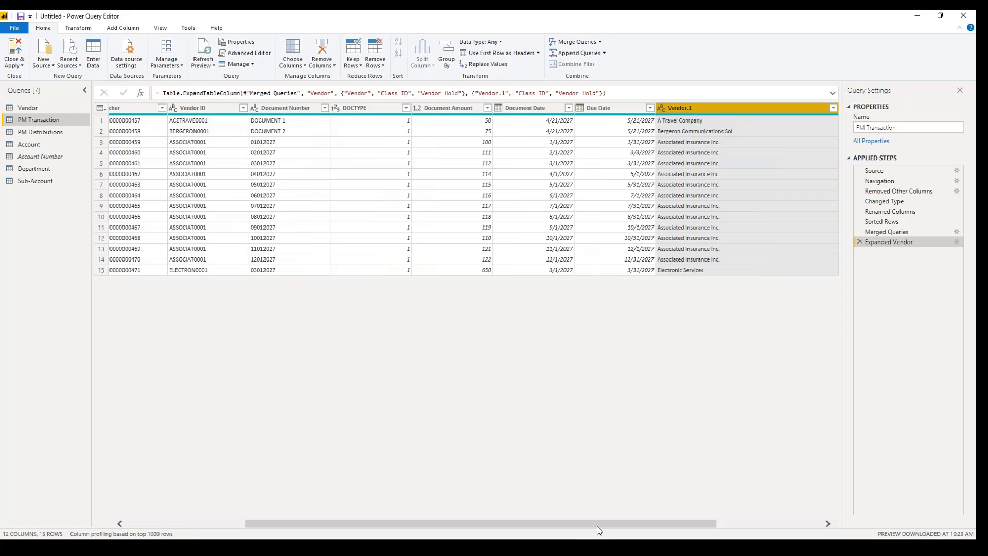
left_click_drag(597, 526, 885, 343)
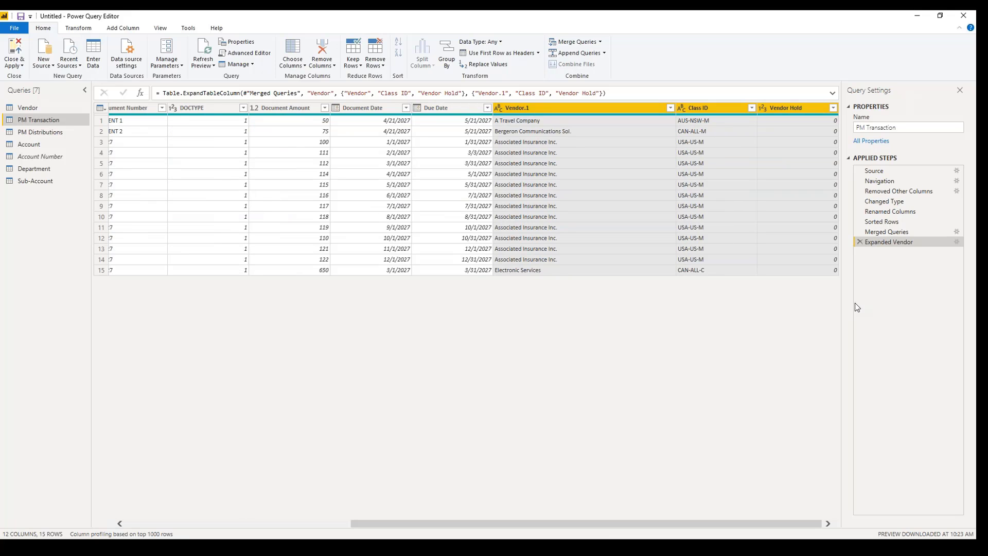
Disable loading of the Vendor query, and select the Vendor Hold column in the PM Transaction query.
left_click(34, 111)
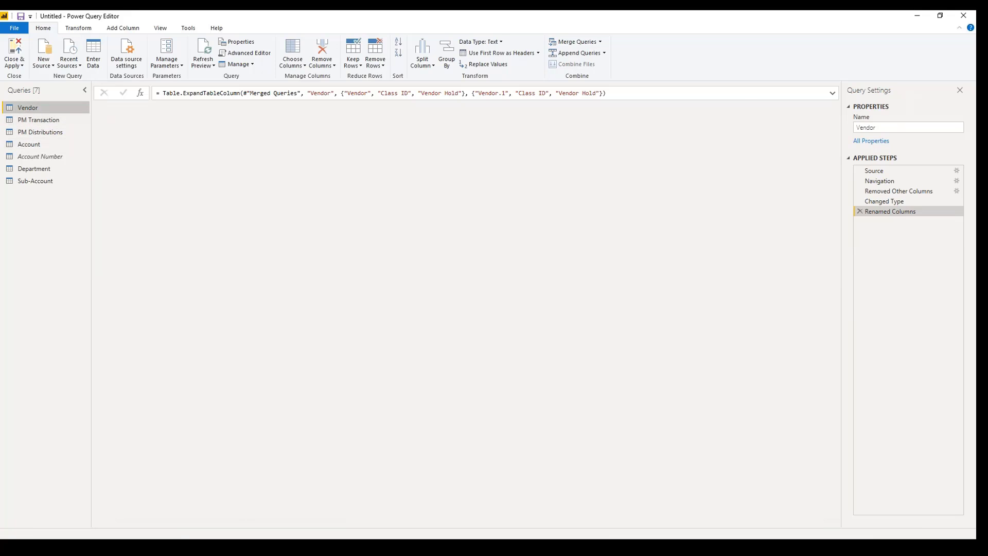
right_click(33, 108)
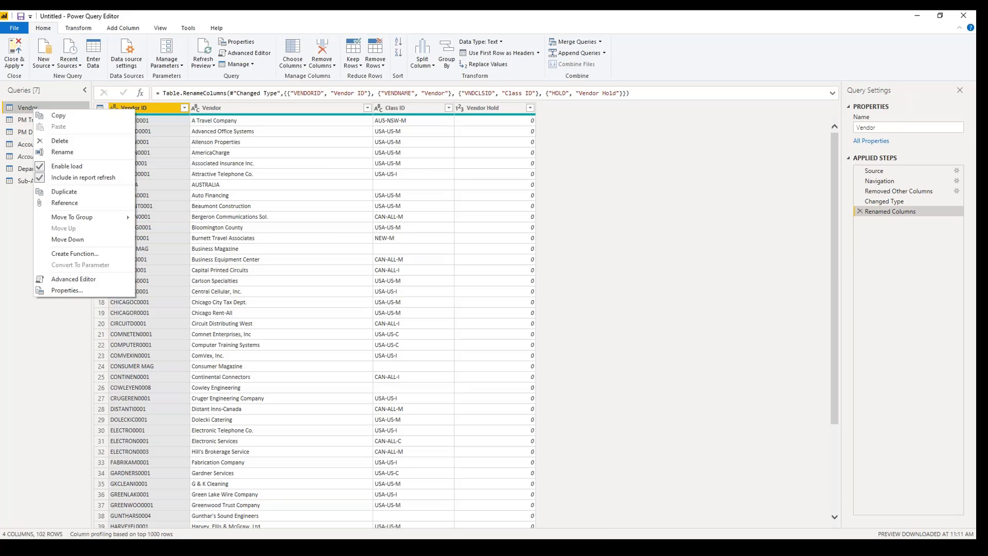
left_click(59, 170)
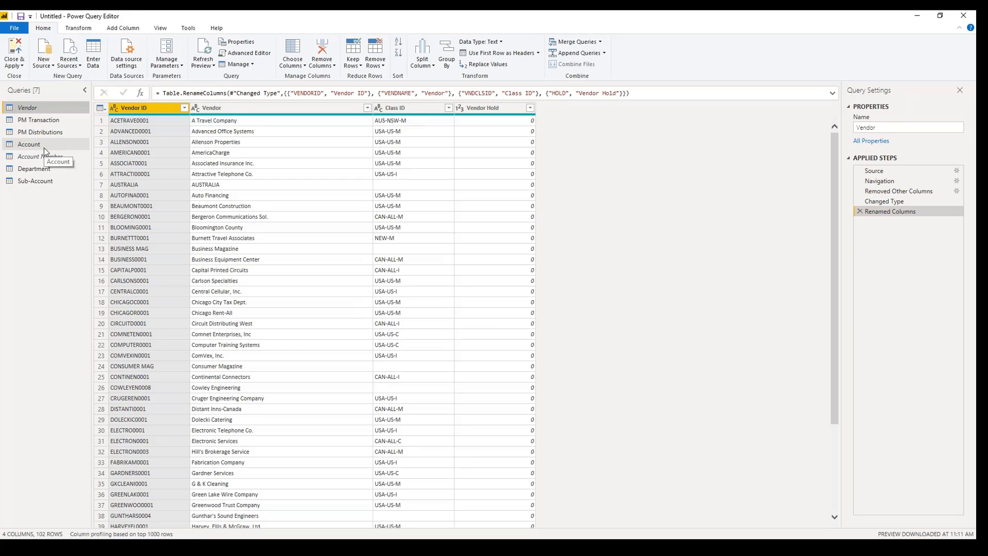
left_click(37, 122)
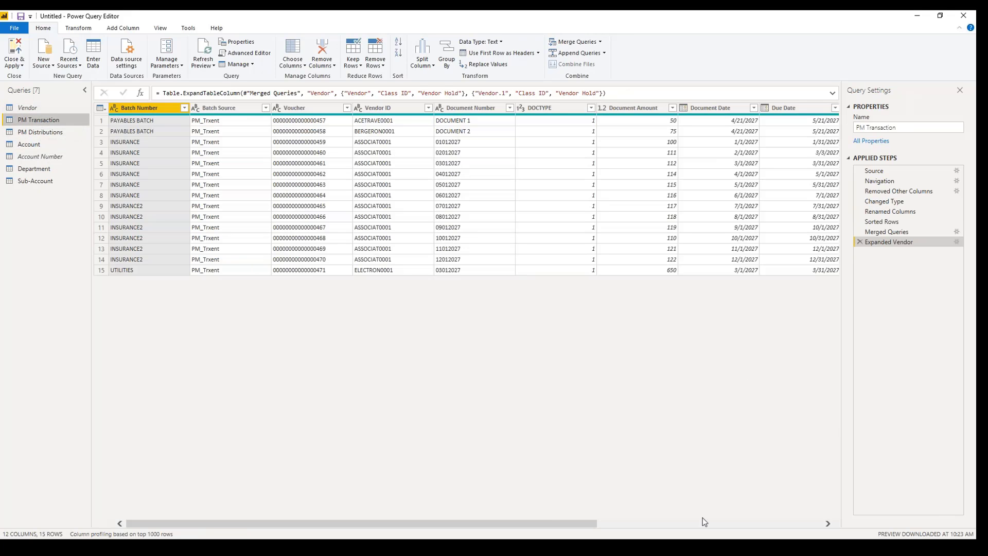
left_click_drag(546, 529, 770, 529)
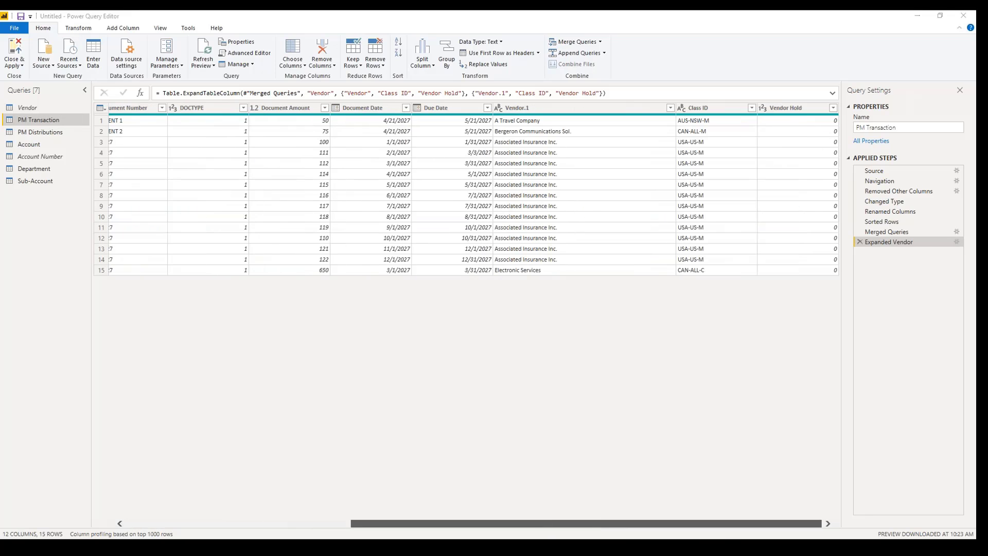
left_click(817, 111)
left_click(85, 31)
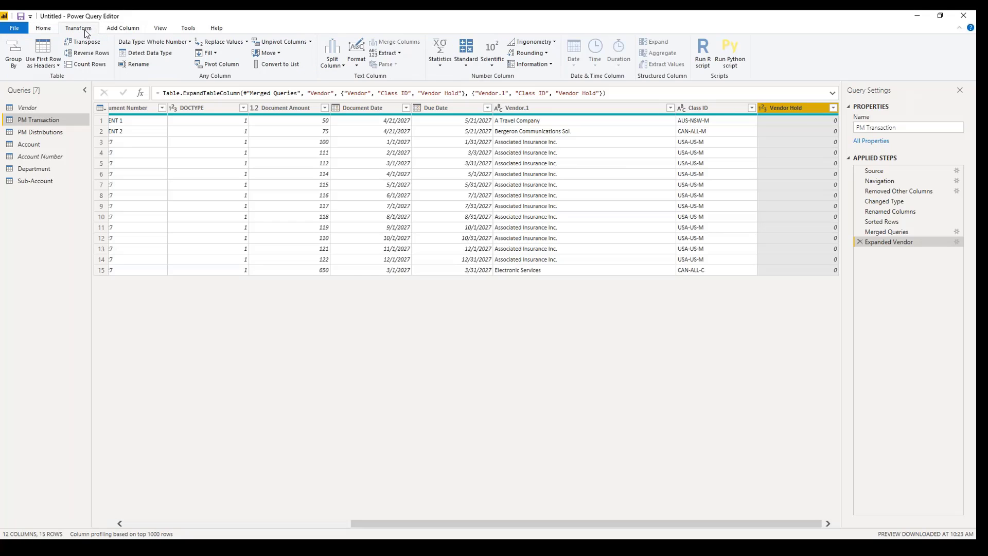
left_click(220, 42)
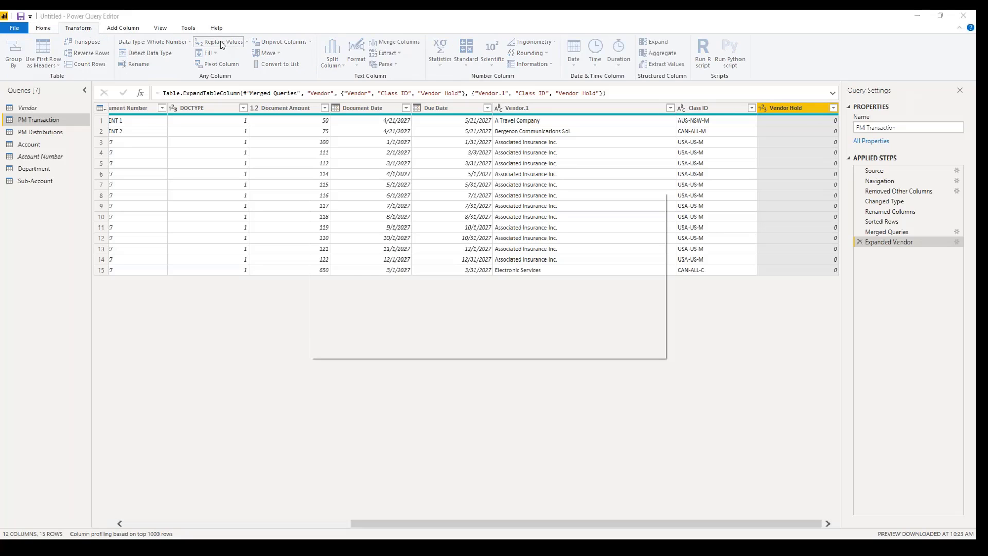
type("0")
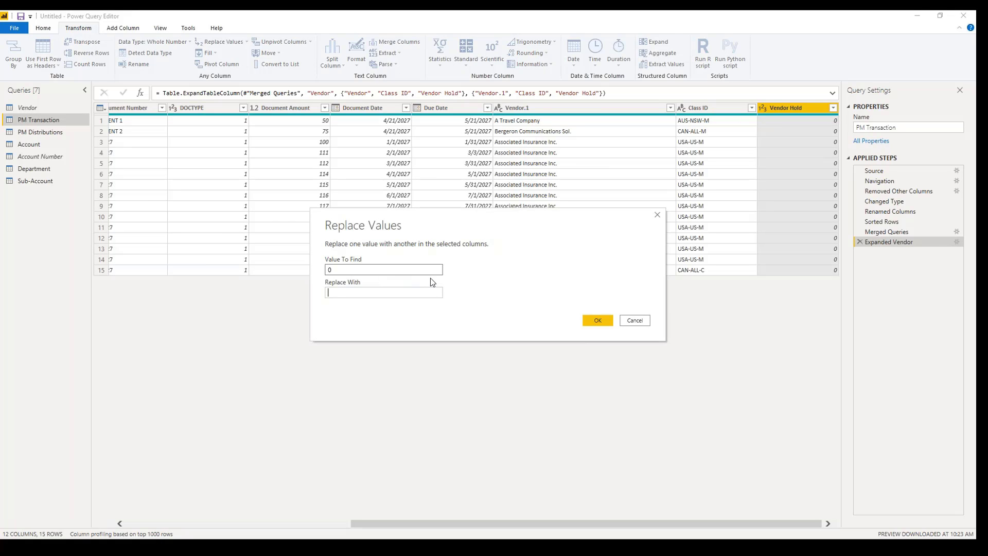
key("Tab")
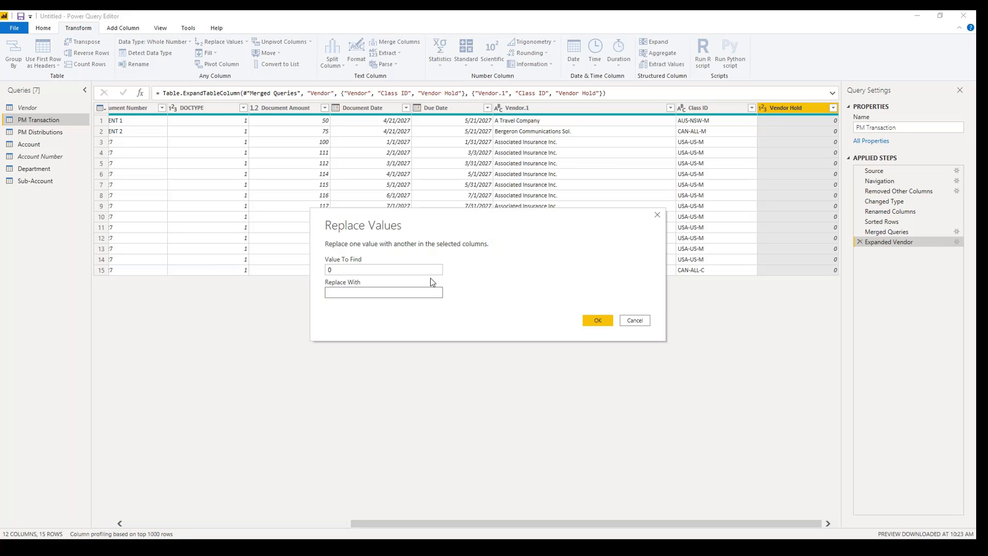
type("Not on Hold")
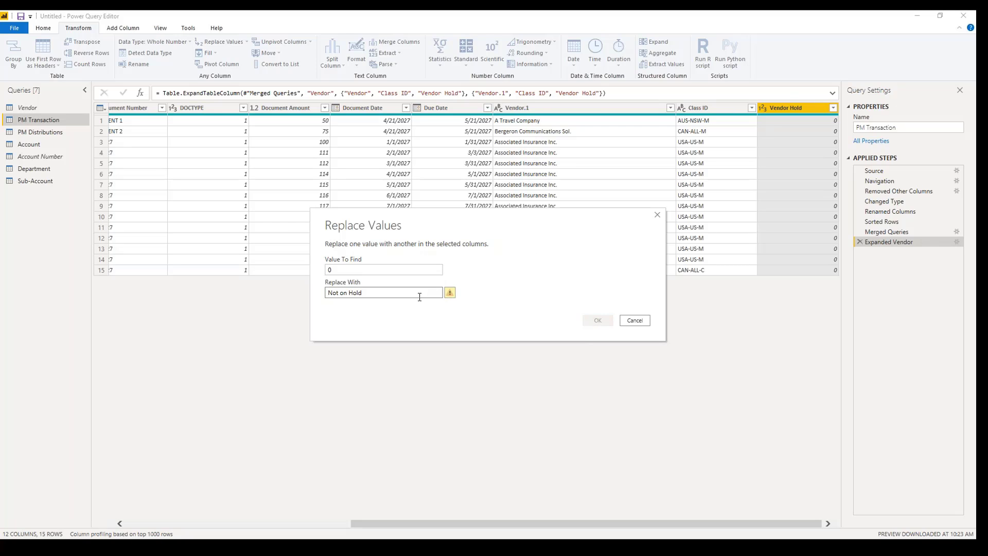
left_click(642, 331)
left_click(637, 321)
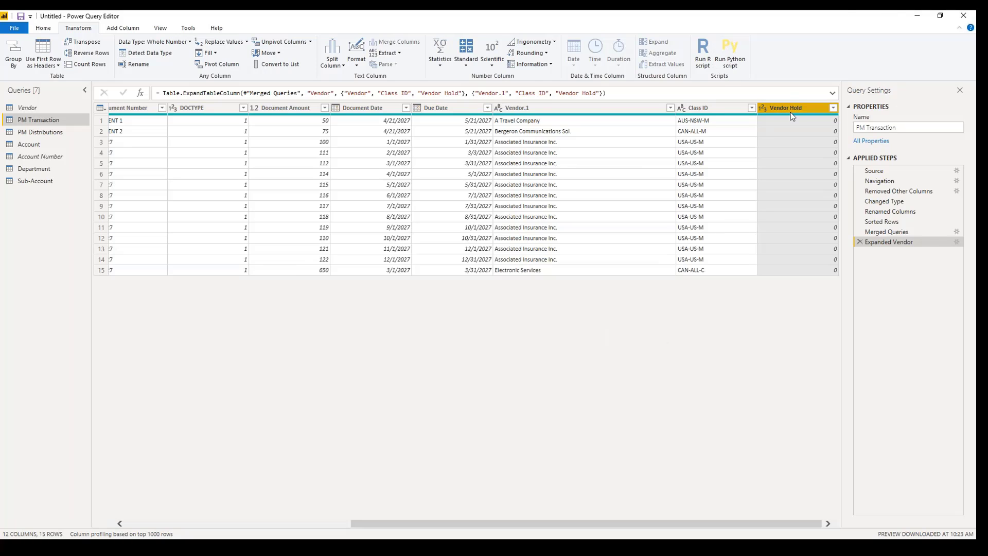
Change the Vendor Hold column's data type to Text and replace its value 0 with "Not on Hold".
left_click(764, 109)
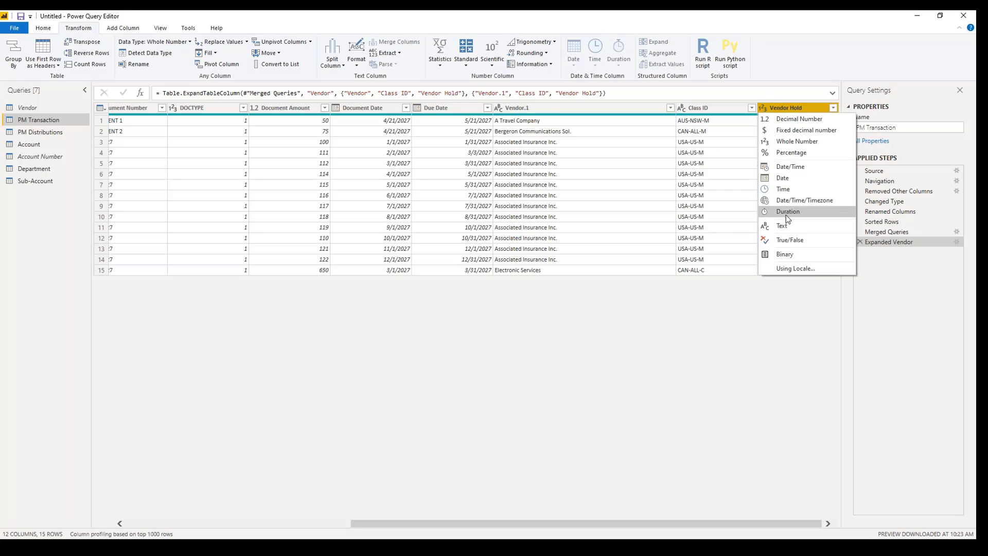
left_click(782, 227)
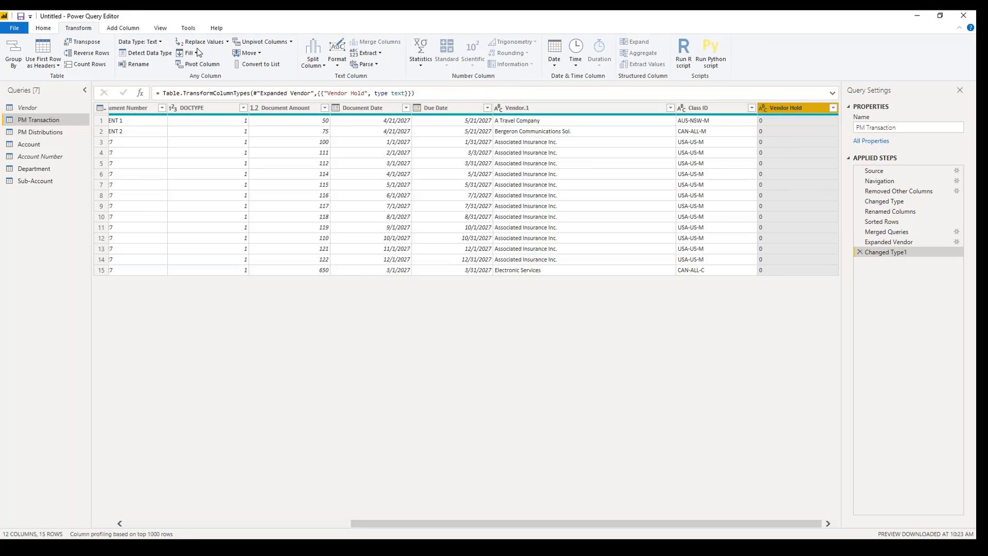
left_click(221, 44)
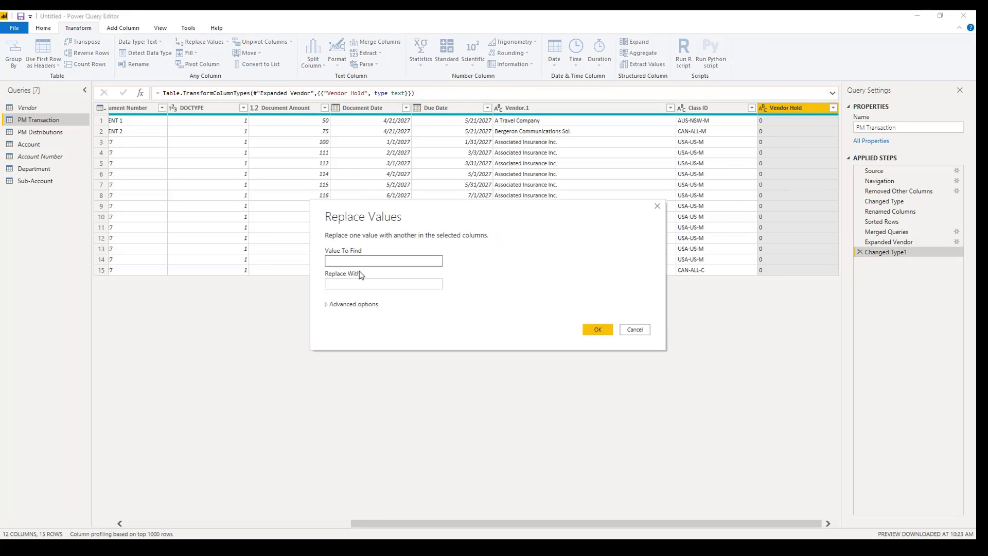
type("0")
key("Tab")
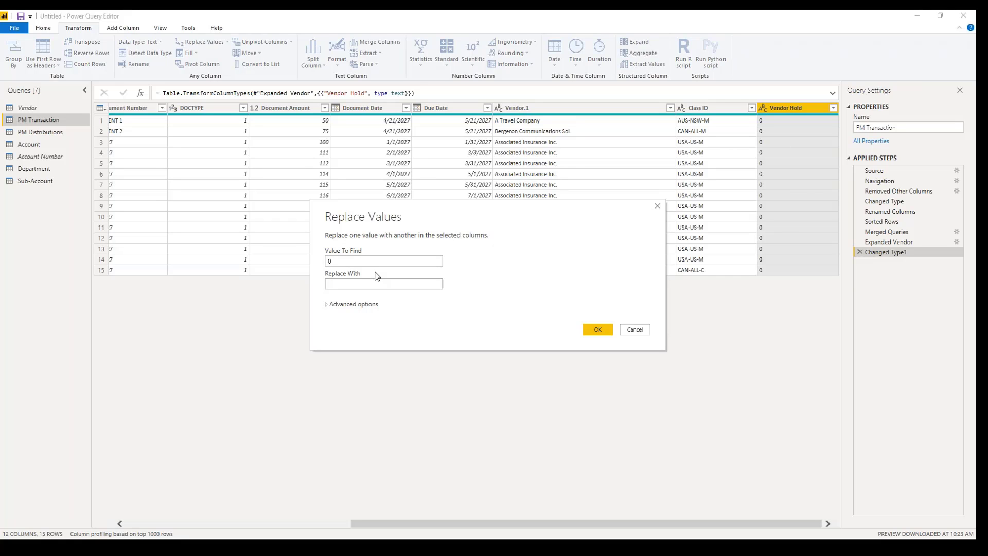
type("Not on Hold")
left_click(597, 331)
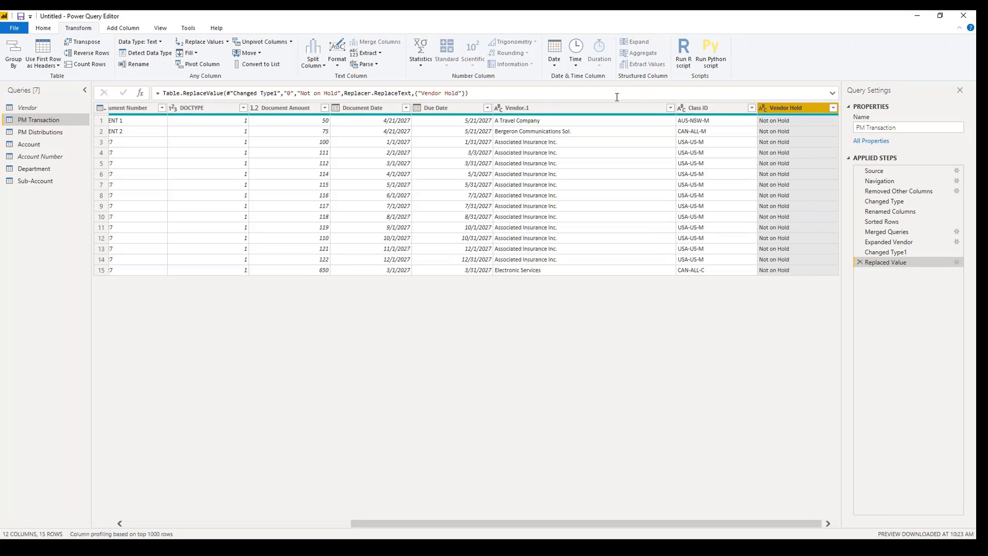
Replace the value 1 with "On Hold" in the Vendor Hold column.
left_click(211, 45)
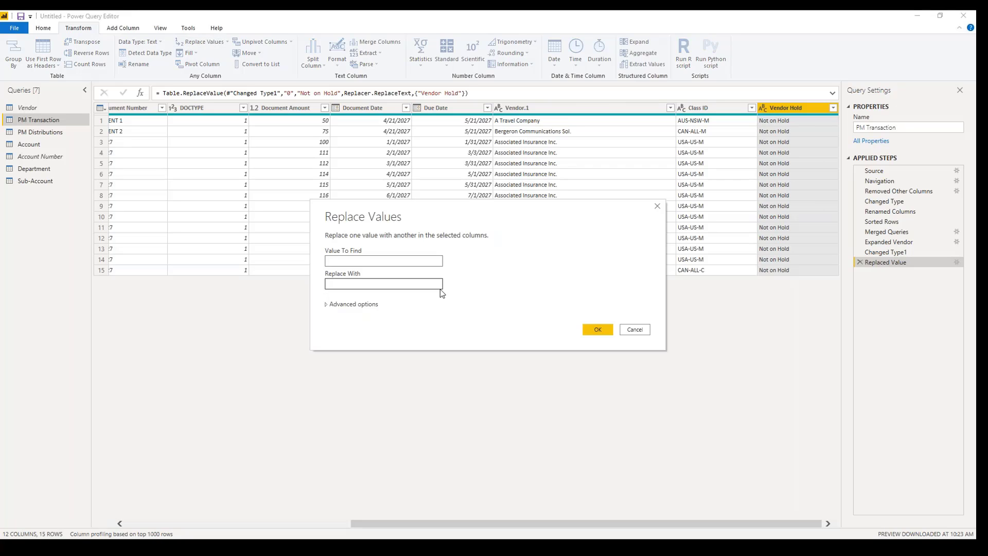
left_click(441, 288)
type("On ")
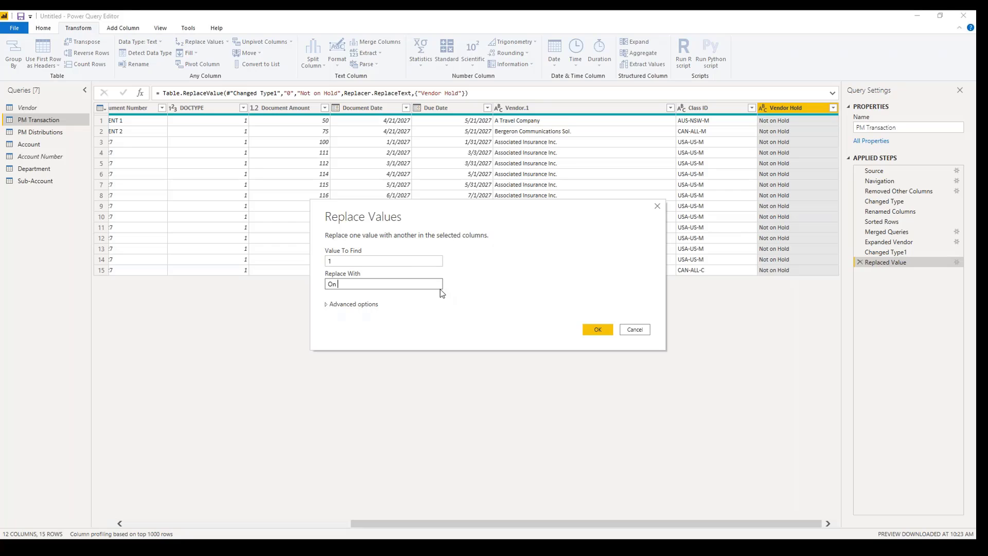
type("Hold")
left_click(606, 329)
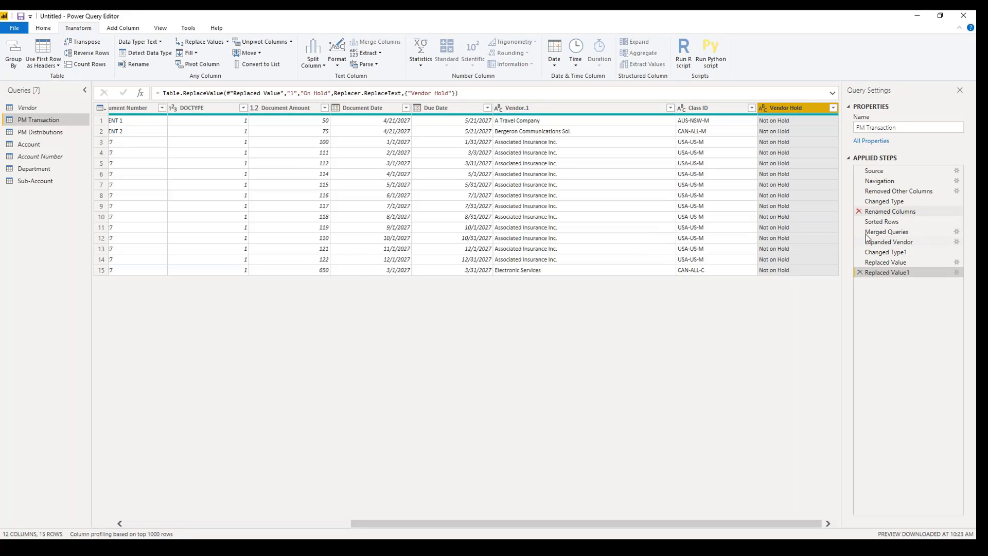
right_click(894, 269)
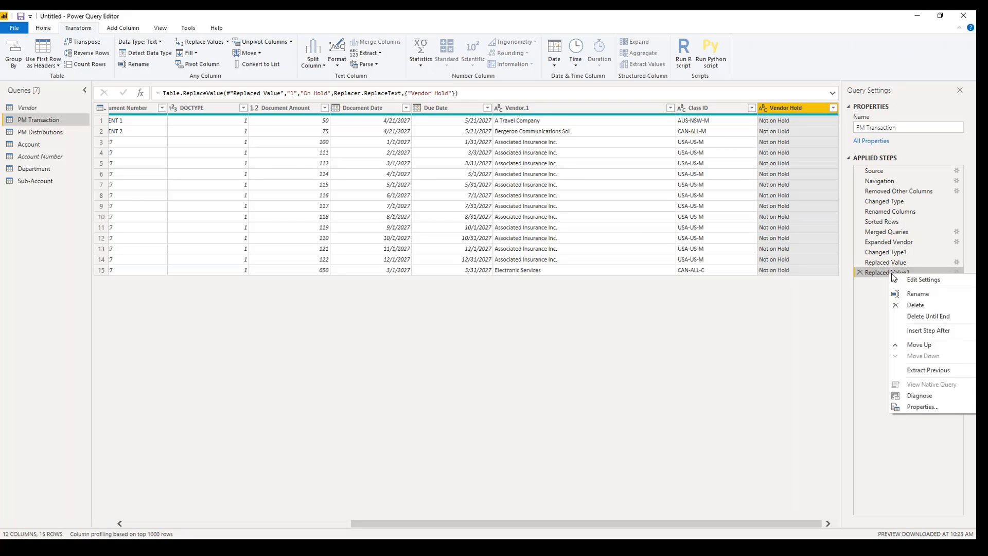
left_click(917, 294)
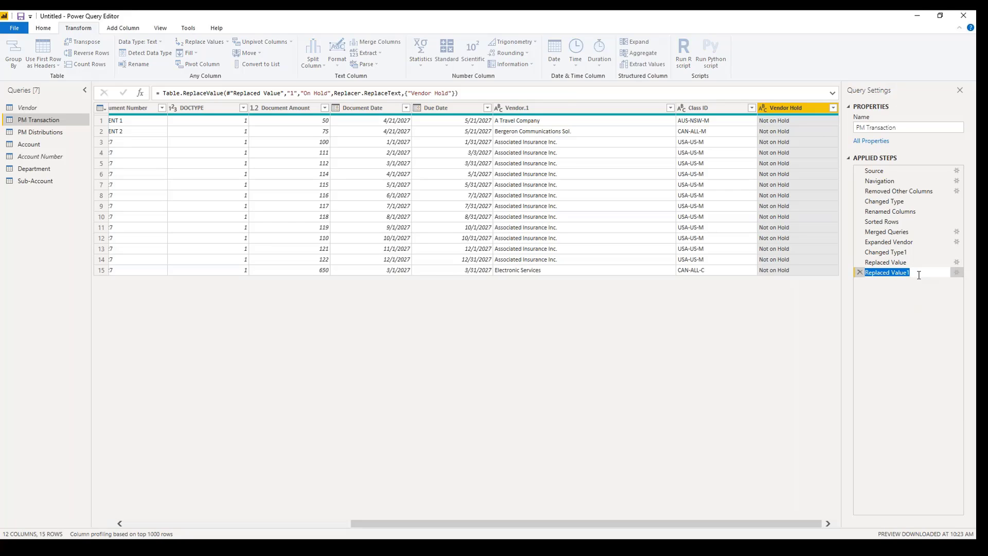
key("Return")
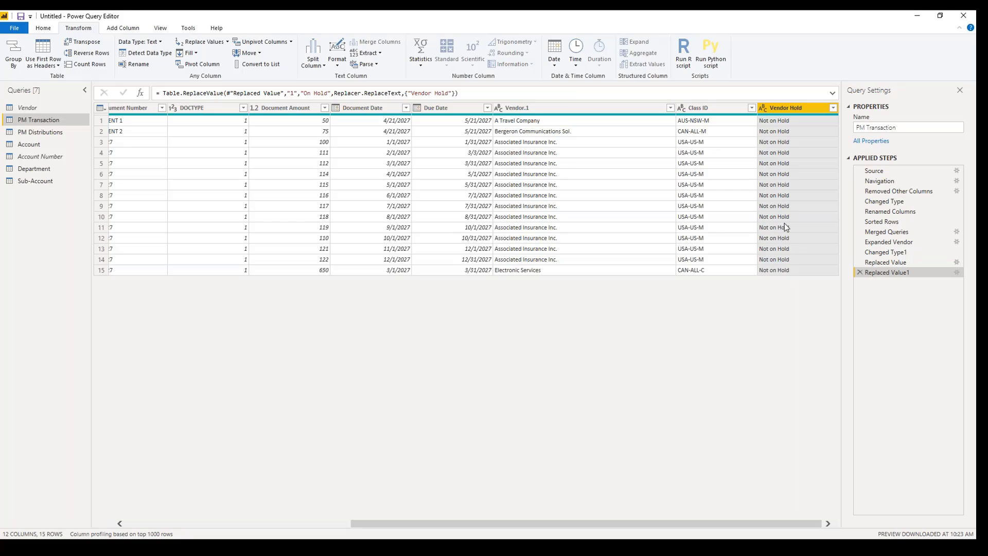
Start a new conditional column in PM Transaction and name it "Document Type".
left_click(196, 108)
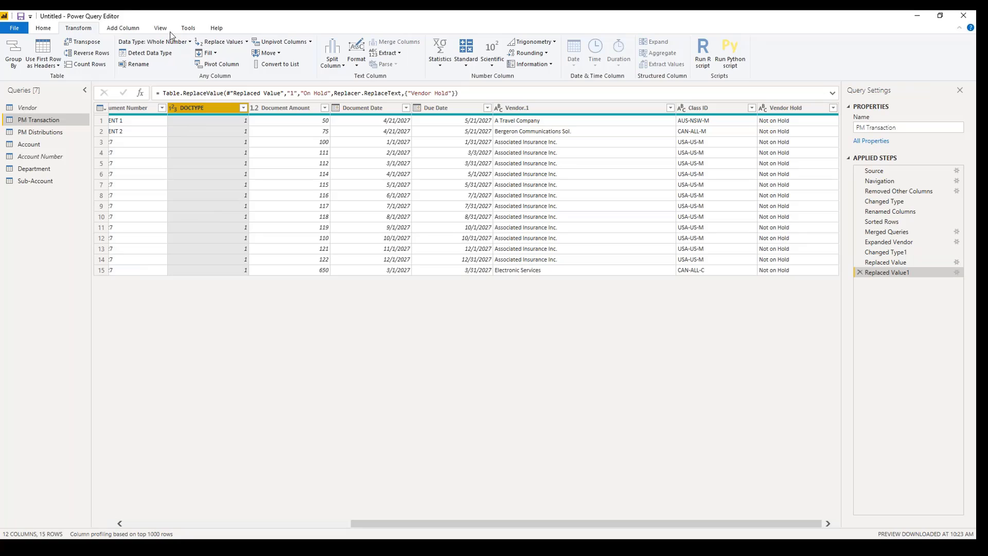
left_click(124, 29)
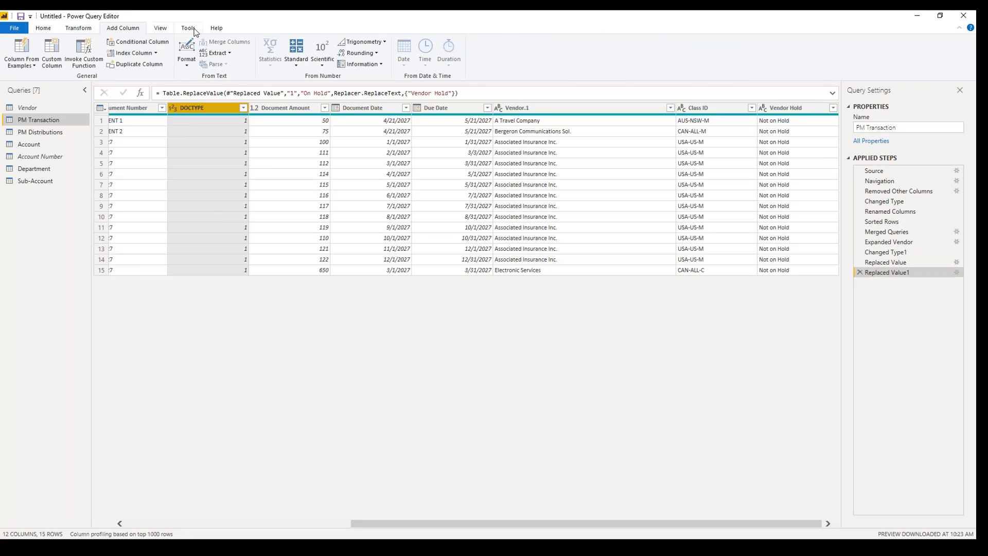
left_click(137, 42)
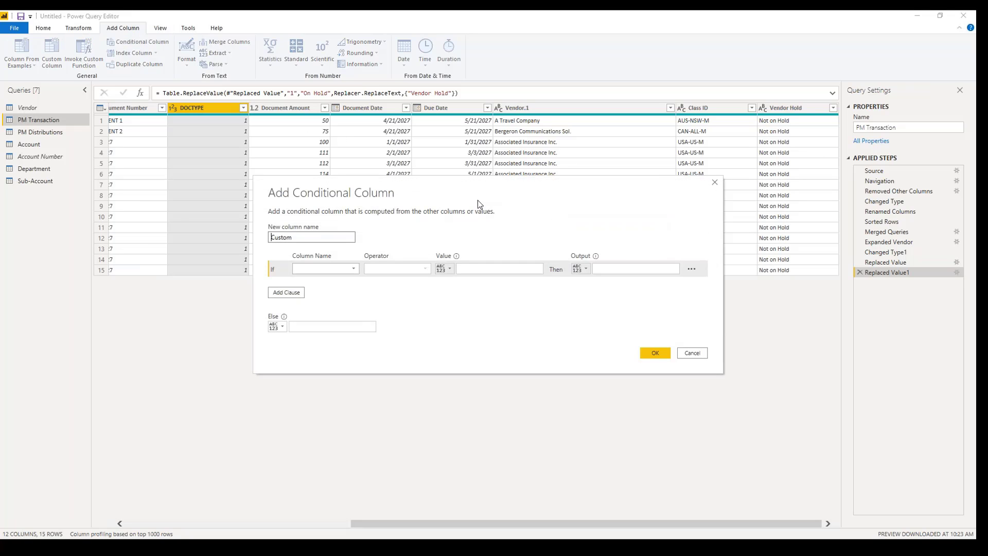
left_click_drag(312, 242, 232, 227)
type("Docume")
key("BackSpace")
key("BackSpace")
key("BackSpace")
type("ument Type")
Define the first condition of the Document Type column: if DOCTYPE equals 1, output "Invoice".
left_click(352, 268)
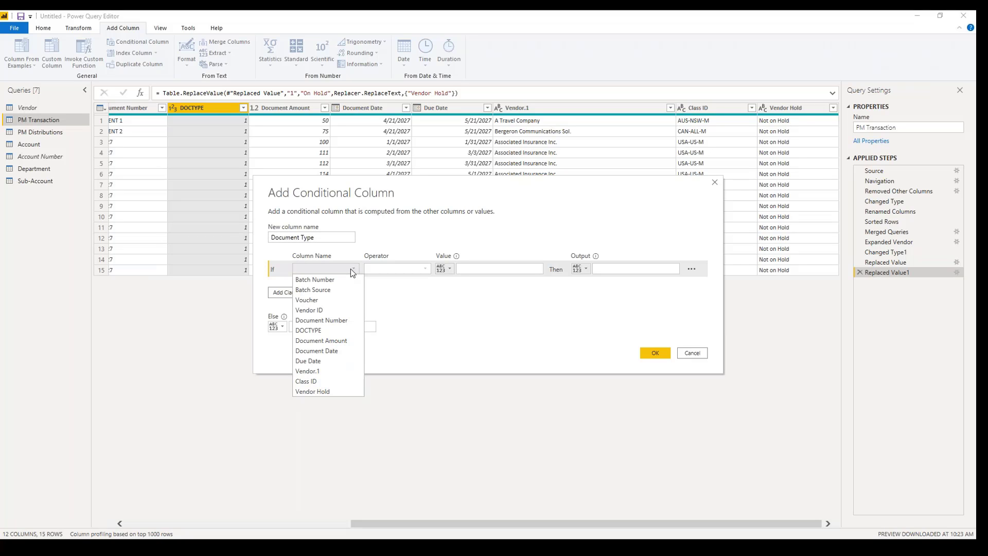
left_click(332, 331)
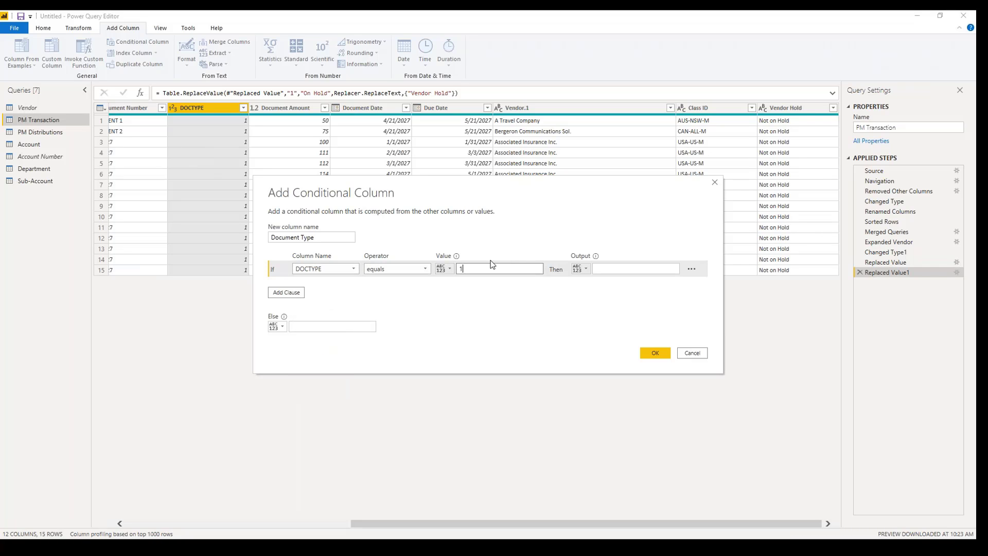
type("1")
key("Tab")
left_click(630, 268)
type("Invoice")
Add five empty Else If clauses to the Document Type conditional column.
left_click(286, 292)
left_click(295, 311)
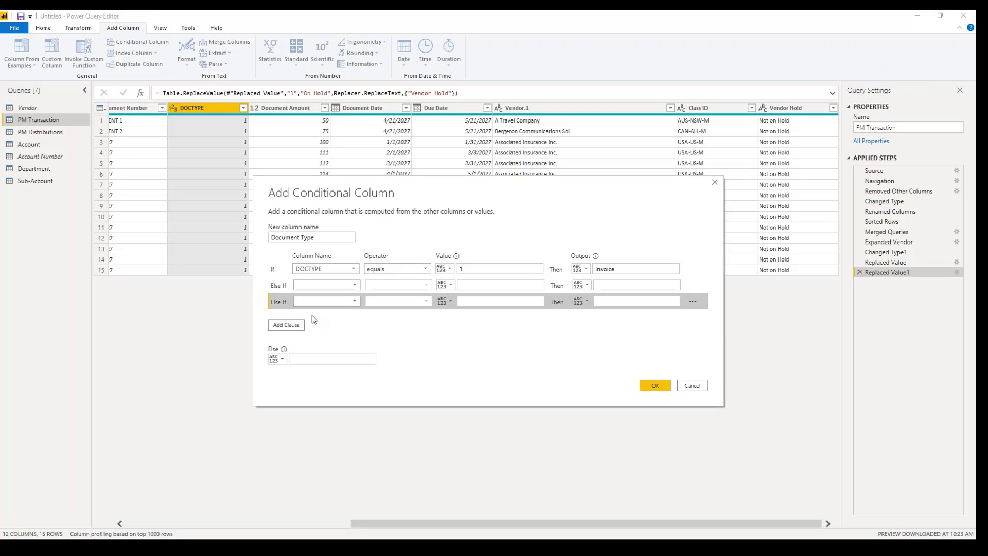
left_click(291, 330)
left_click(291, 341)
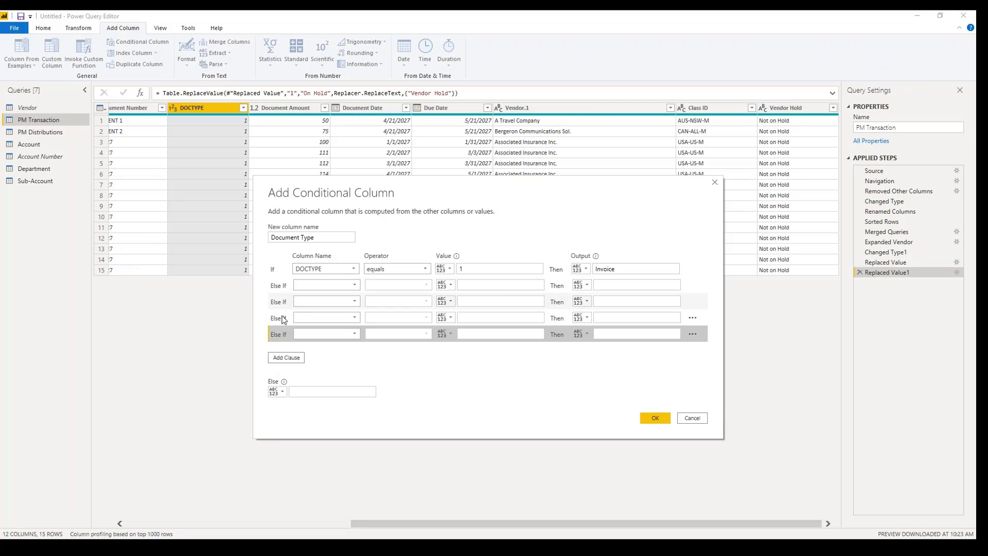
left_click(288, 358)
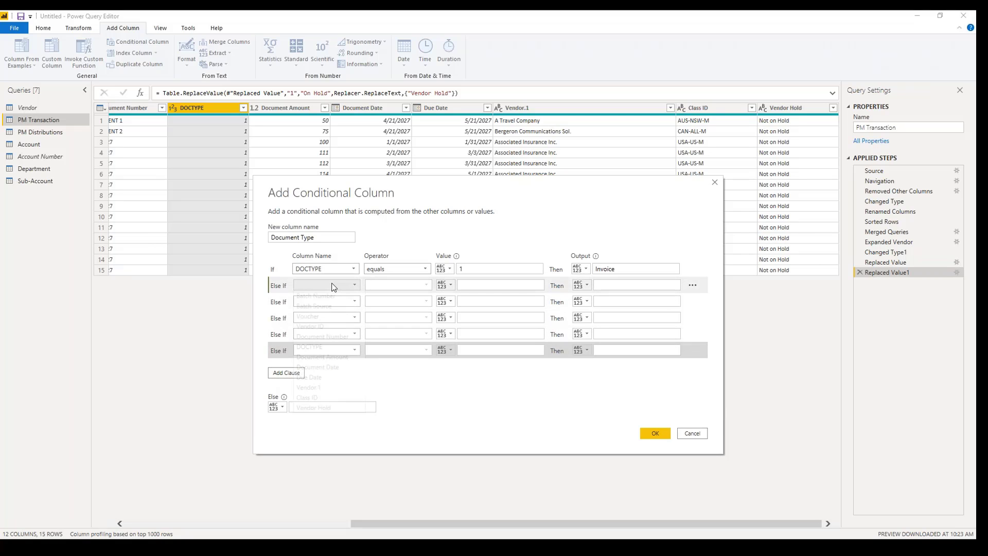
Define the second condition of the Document Type column: if DOCTYPE equals 2, output "Finance Charge".
left_click(330, 286)
left_click(309, 346)
left_click(497, 284)
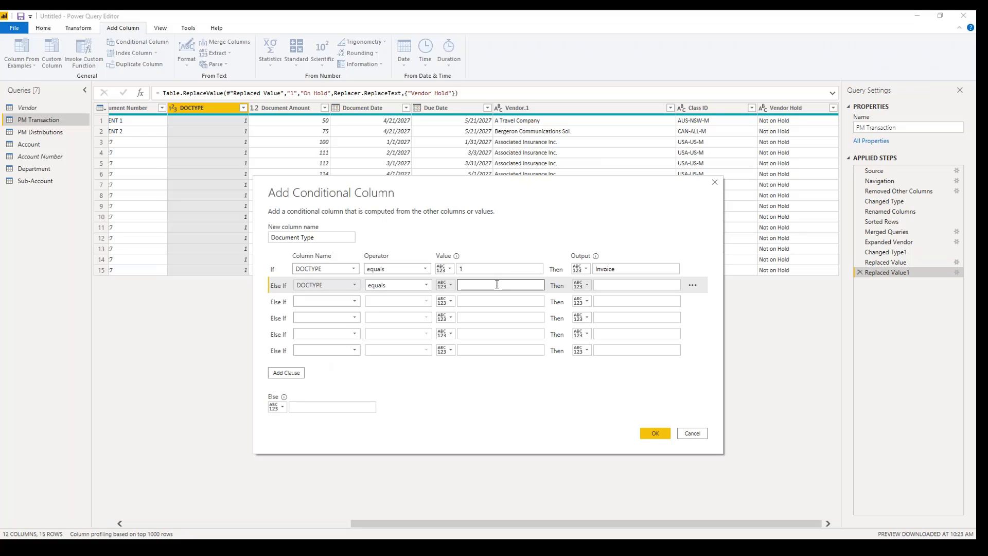
type("2")
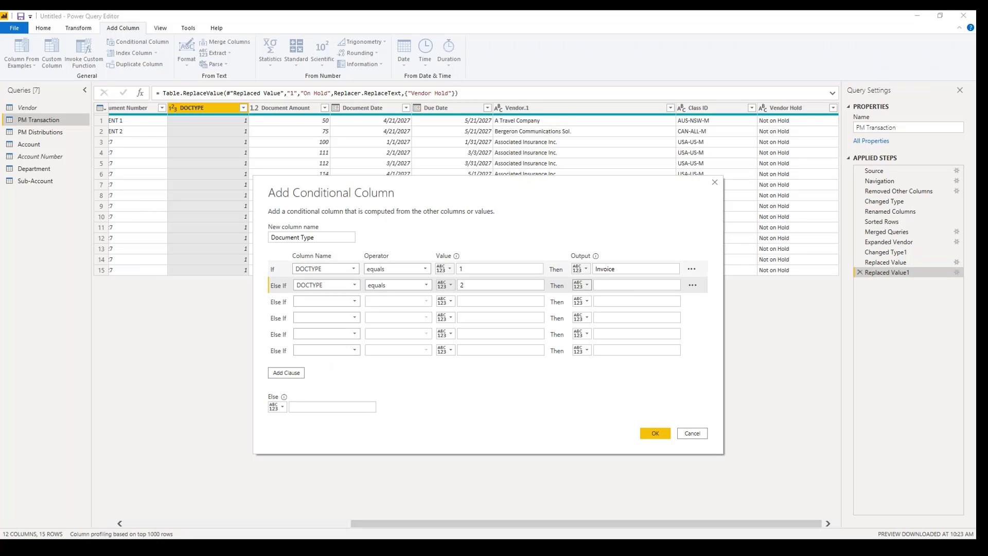
type("Fina")
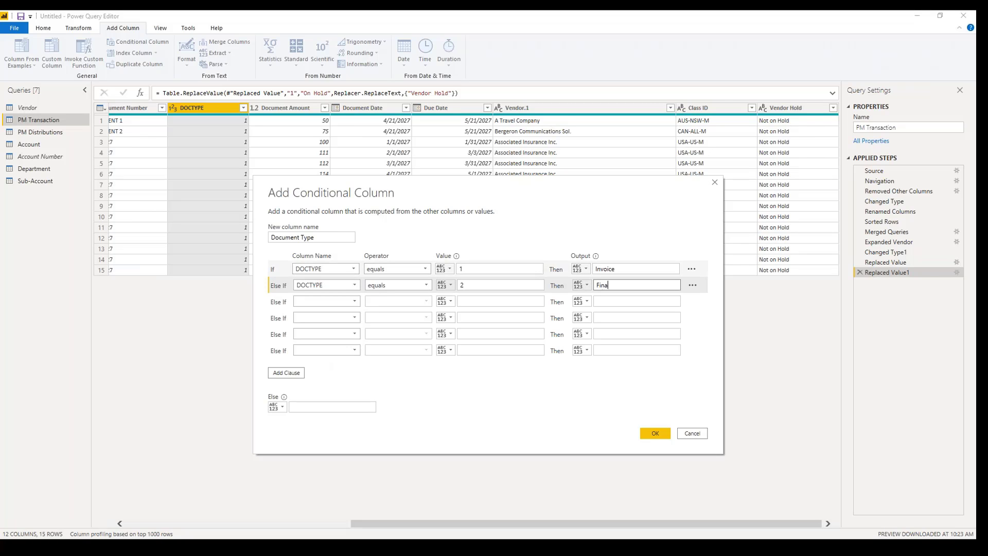
type("ce Charge")
key("Tab")
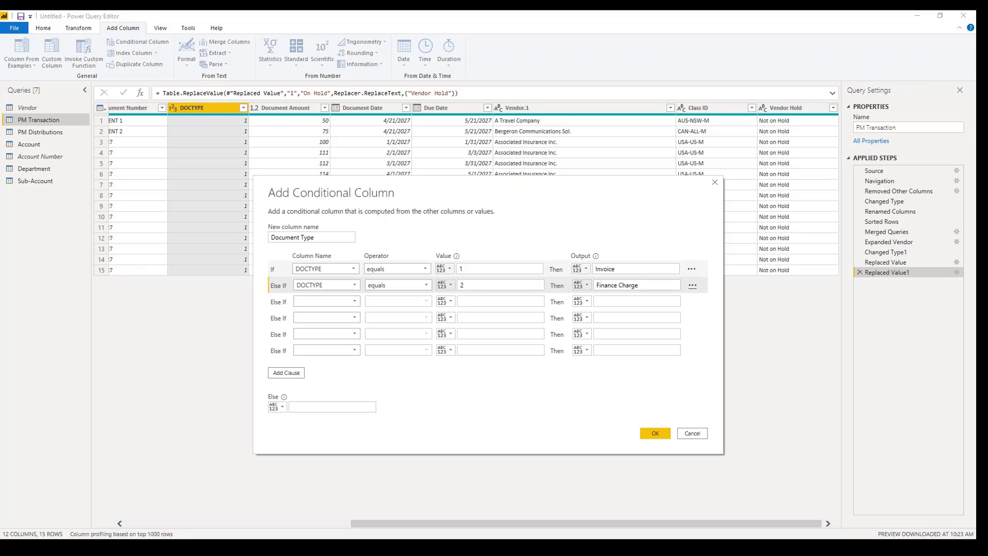
Define the third condition of the Document Type column: if DOCTYPE equals 3, output "Misc Charge".
left_click(348, 301)
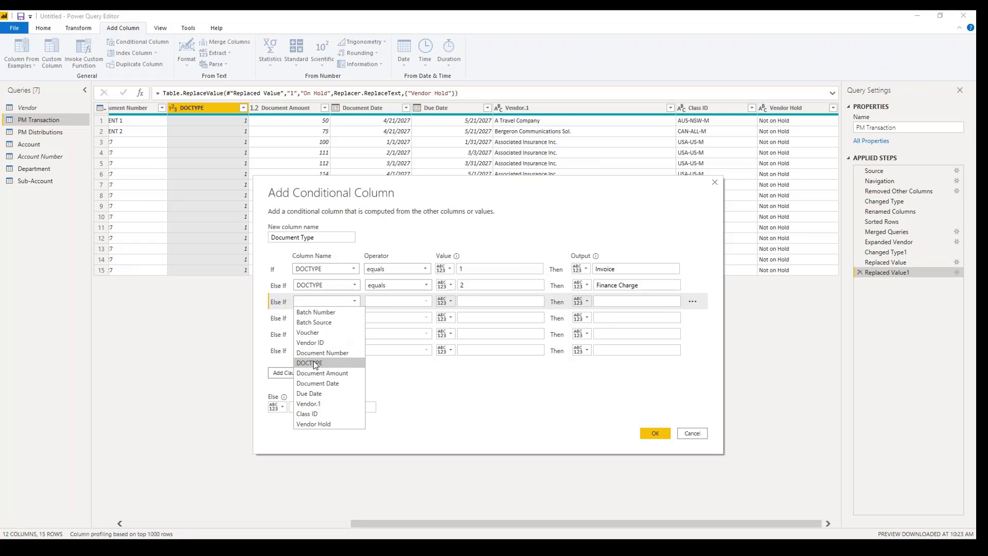
left_click(431, 292)
left_click(351, 302)
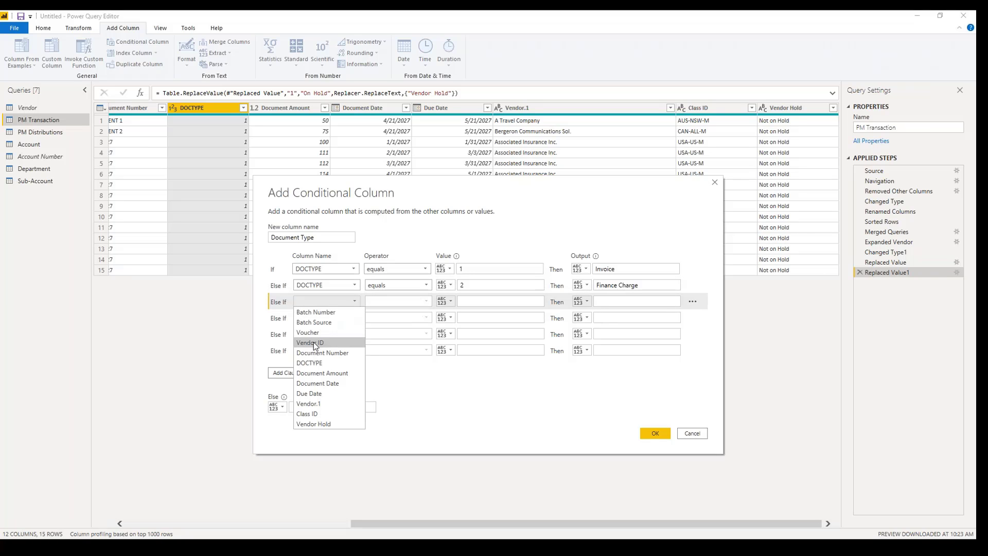
left_click(317, 364)
left_click(481, 304)
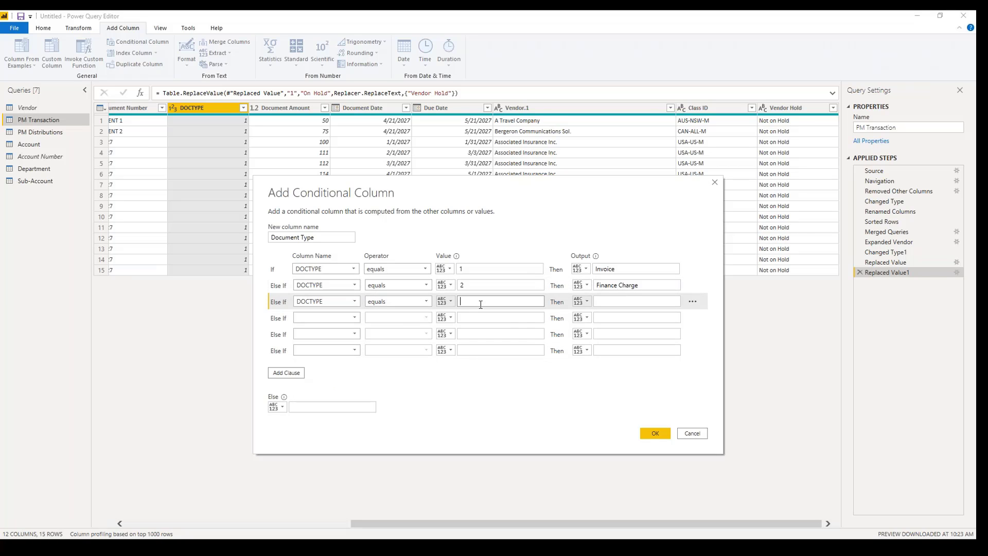
key("Tab")
type("Mis Ch")
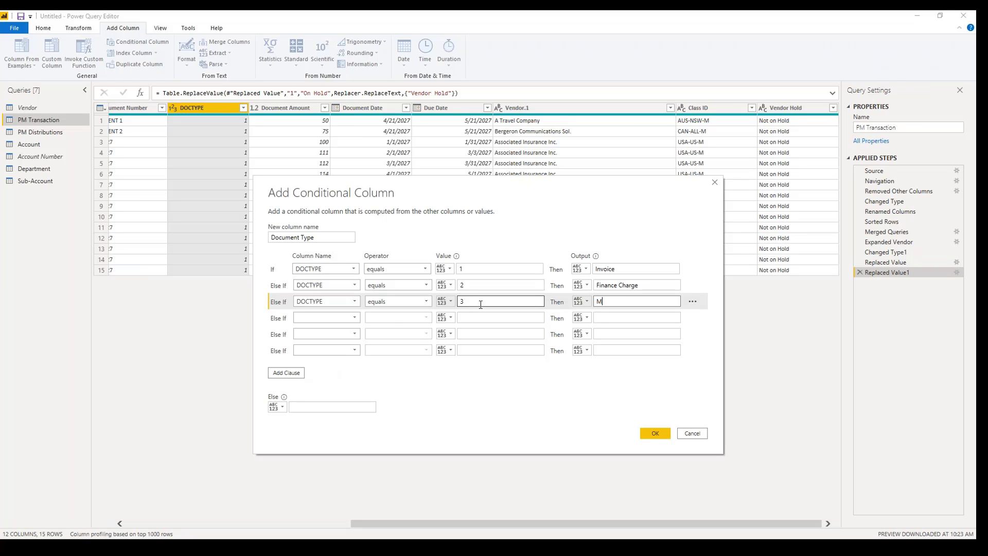
key("BackSpace")
key("BackSpace")
type("c Charge")
Define the fourth condition of the Document Type column: if DOCTYPE equals 4, output "Return".
left_click(326, 317)
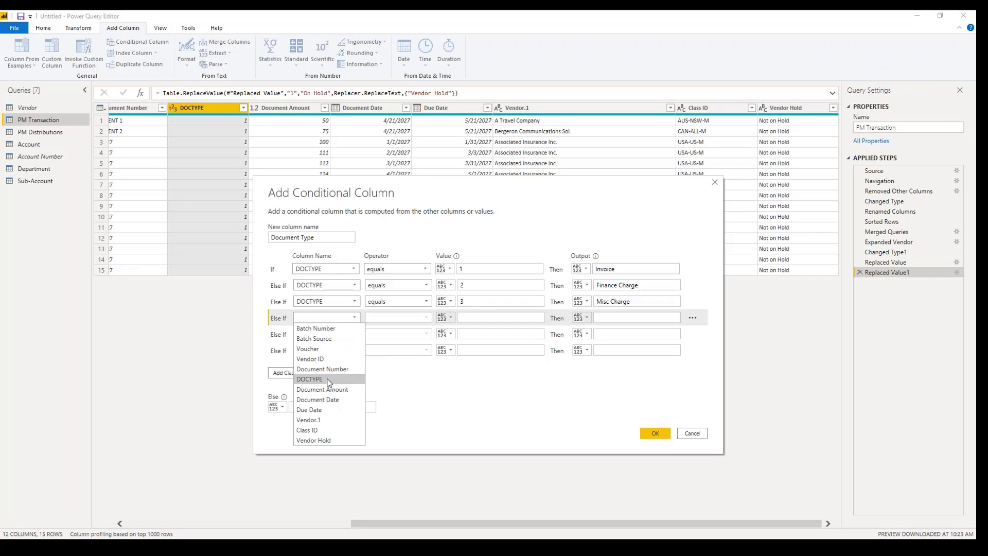
left_click(309, 379)
left_click(480, 318)
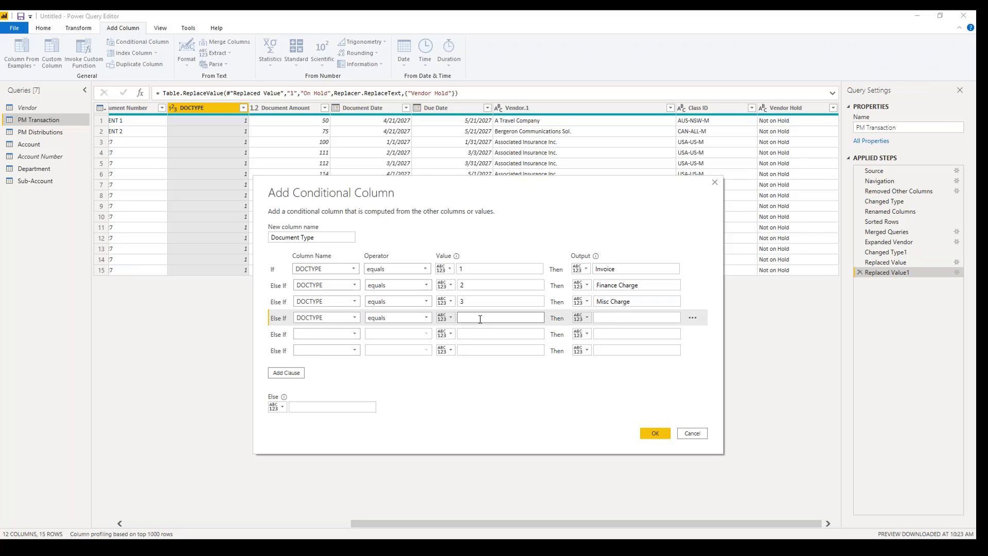
type("4")
key("Tab")
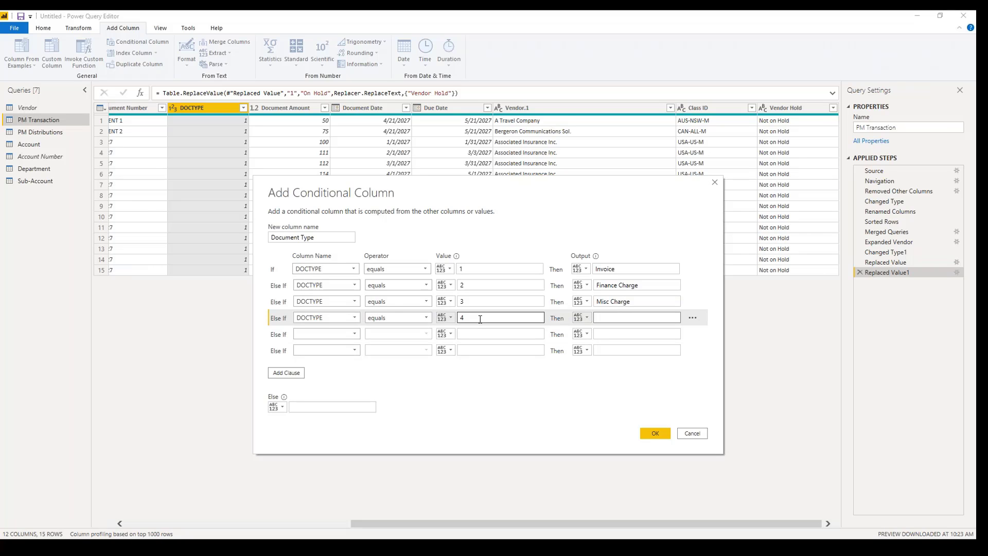
type("Return")
left_click(480, 319)
Define the fifth condition of the Document Type column: if DOCTYPE equals 5, output "Credit Memo".
left_click(329, 334)
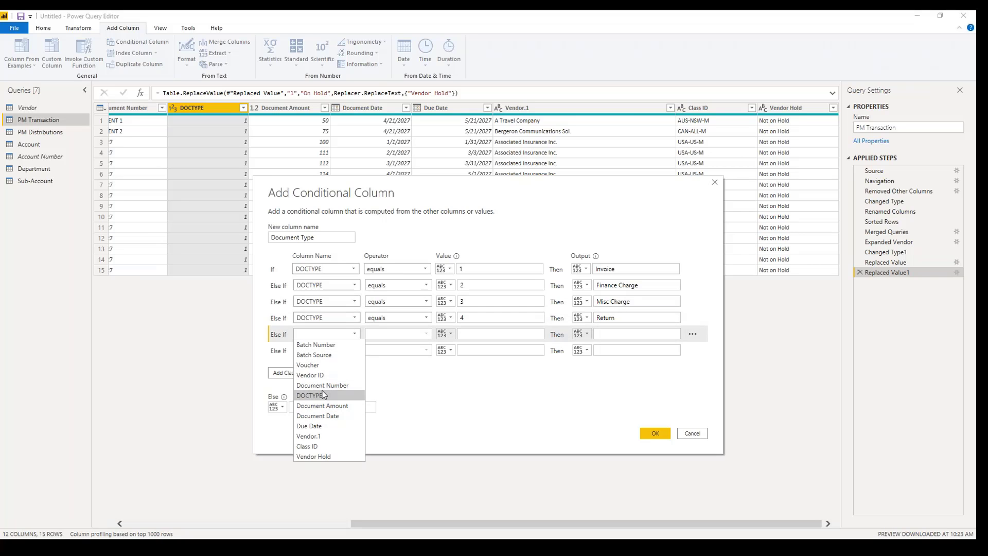
left_click(324, 395)
left_click(502, 334)
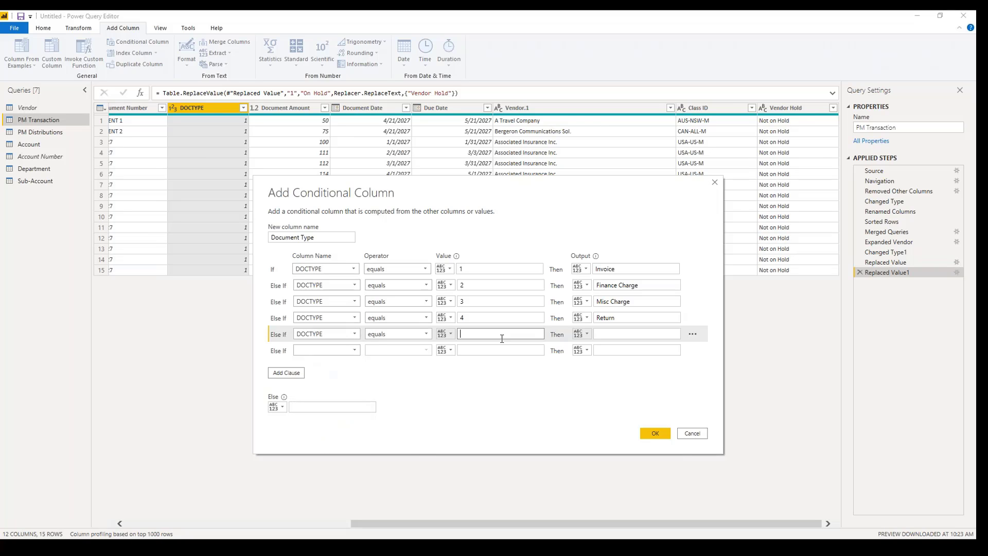
type("5")
key("Tab")
key("Tab")
type("Credit Memo")
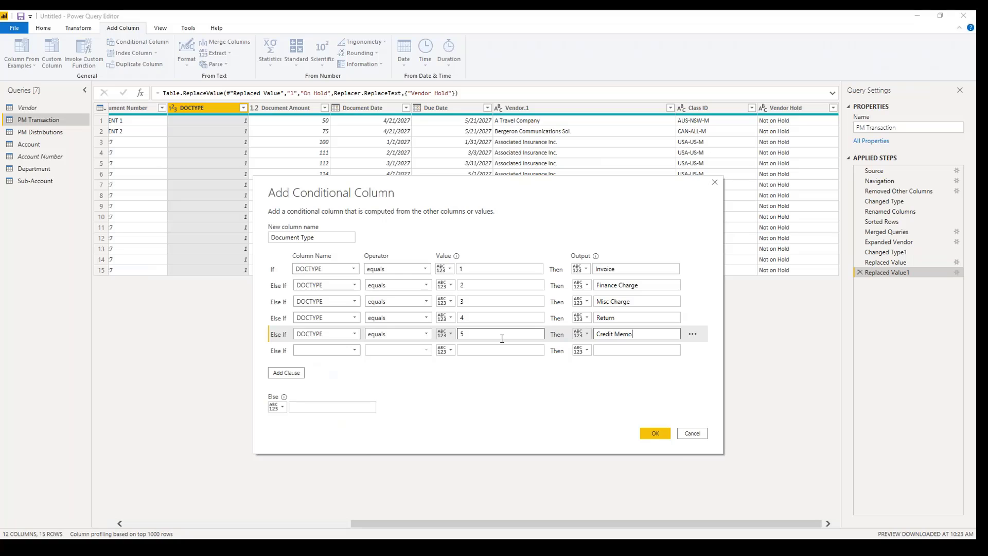
Define the sixth condition of the Document Type column: if DOCTYPE equals 6, output "Payment".
left_click(356, 354)
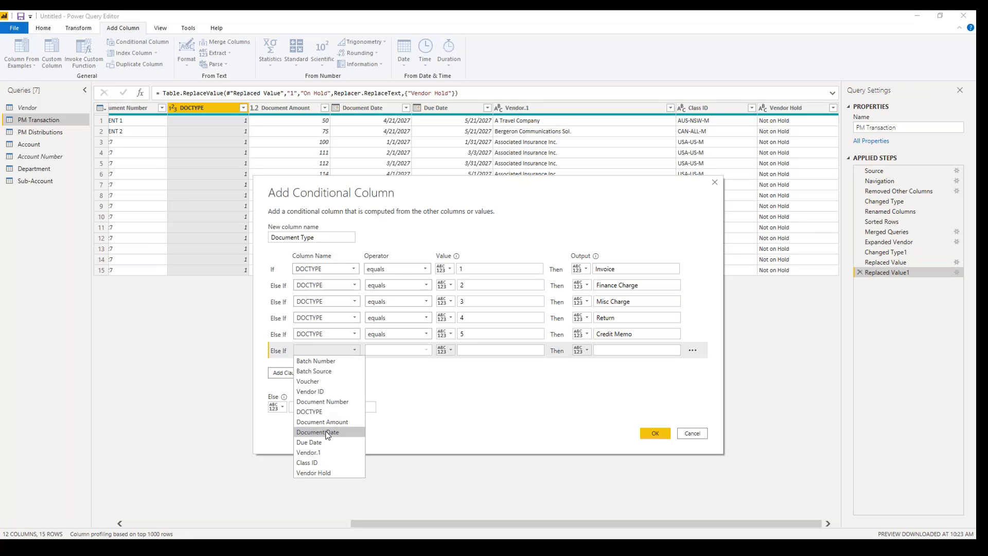
left_click(322, 414)
left_click(496, 351)
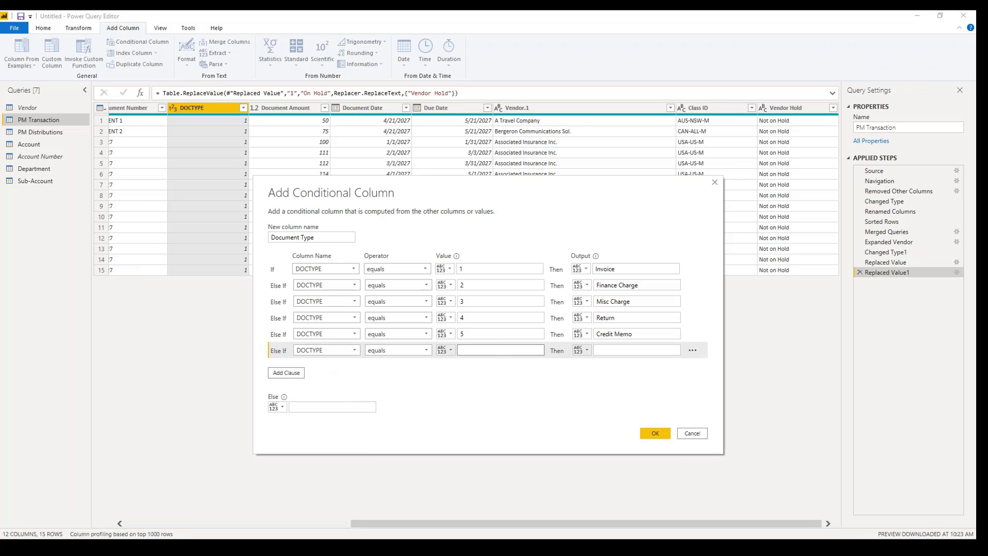
left_click(637, 350)
type("P")
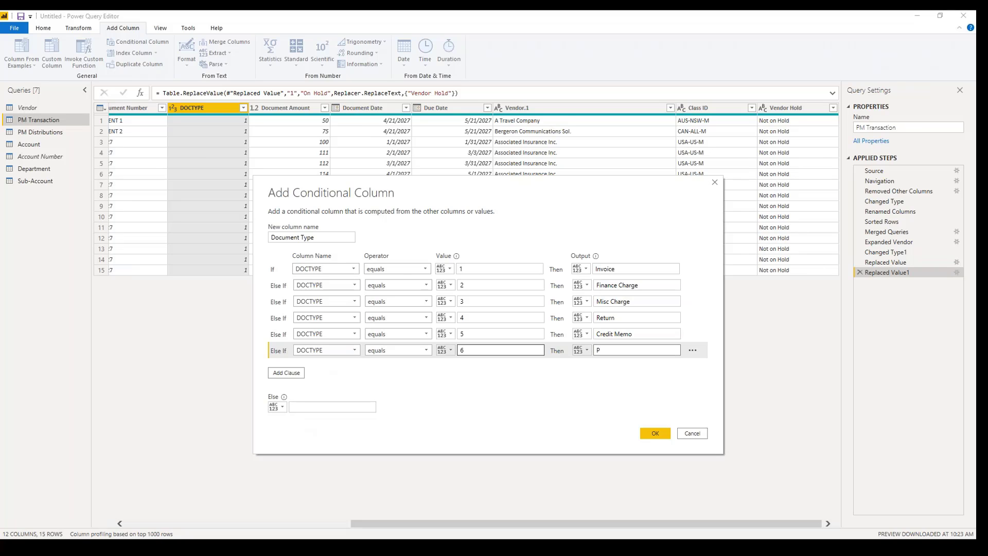
type("ayment")
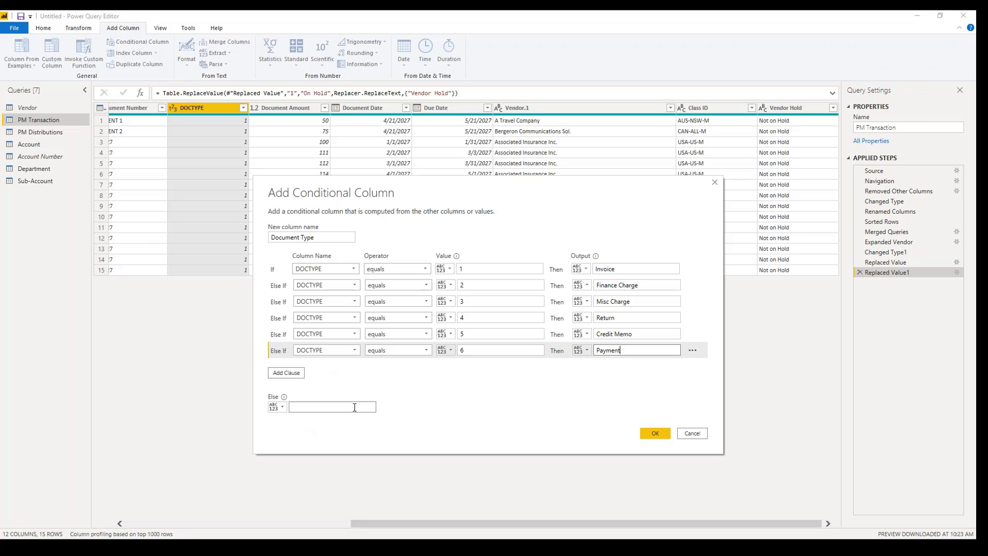
Set the Else output to "Scheduled Payment" and create the Document Type conditional column.
left_click(355, 407)
type("Scheduled Payment")
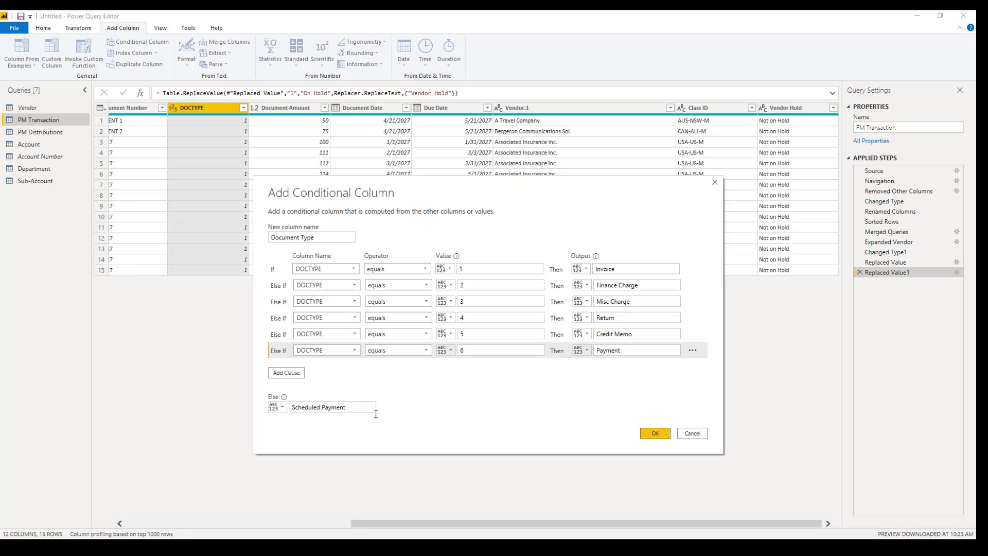
left_click(663, 435)
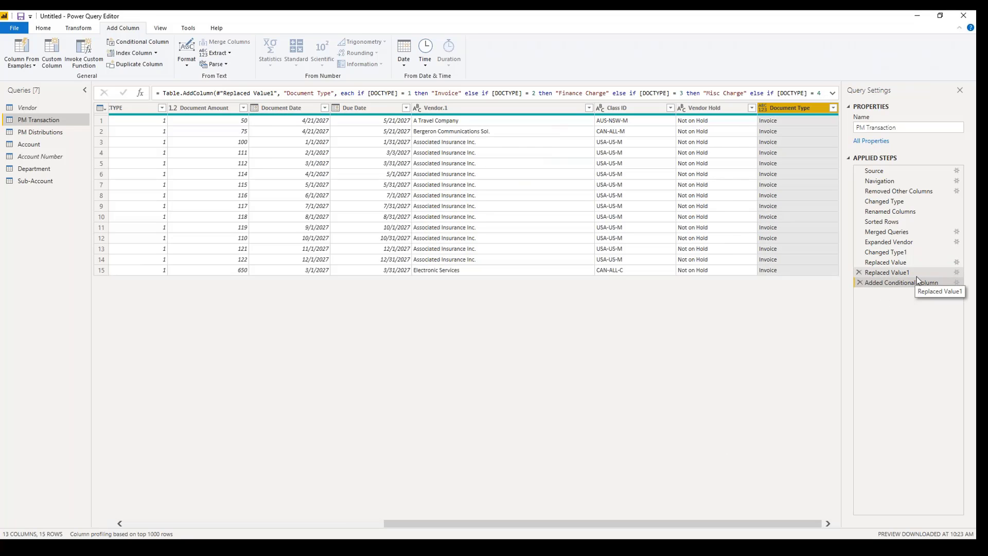
Change the data type of the Document Type column to Text.
left_click(763, 107)
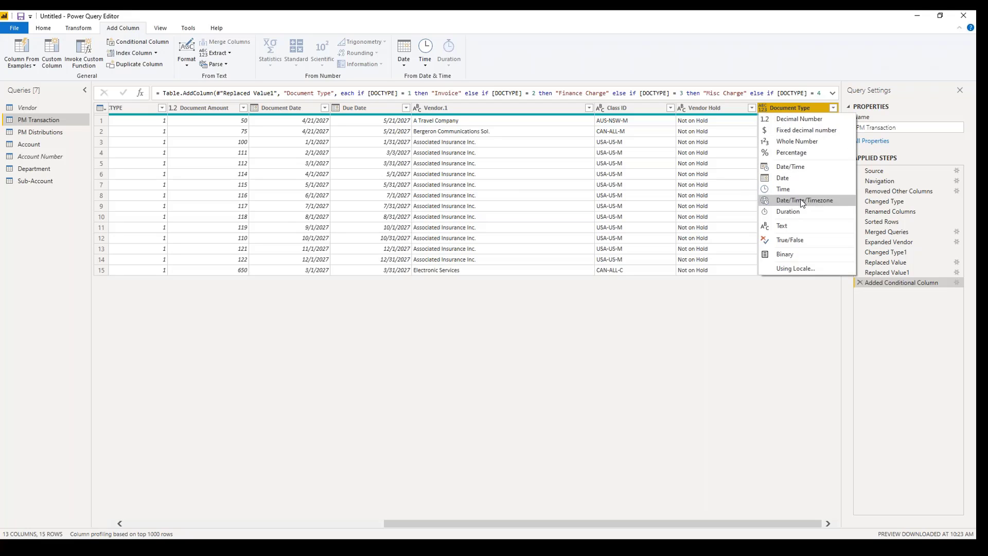
left_click(797, 222)
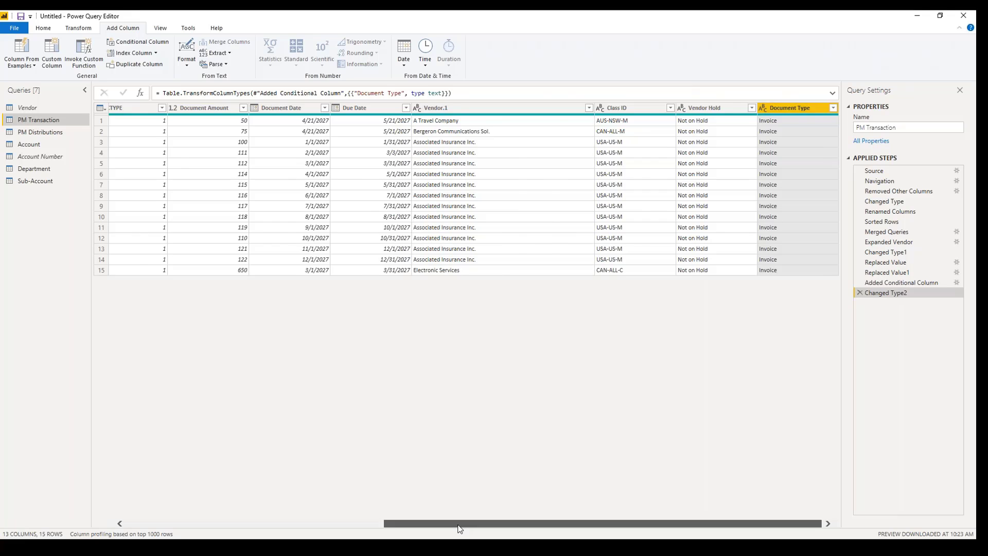
Remove the DOCTYPE column from the PM Transaction query.
left_click_drag(457, 523, 223, 523)
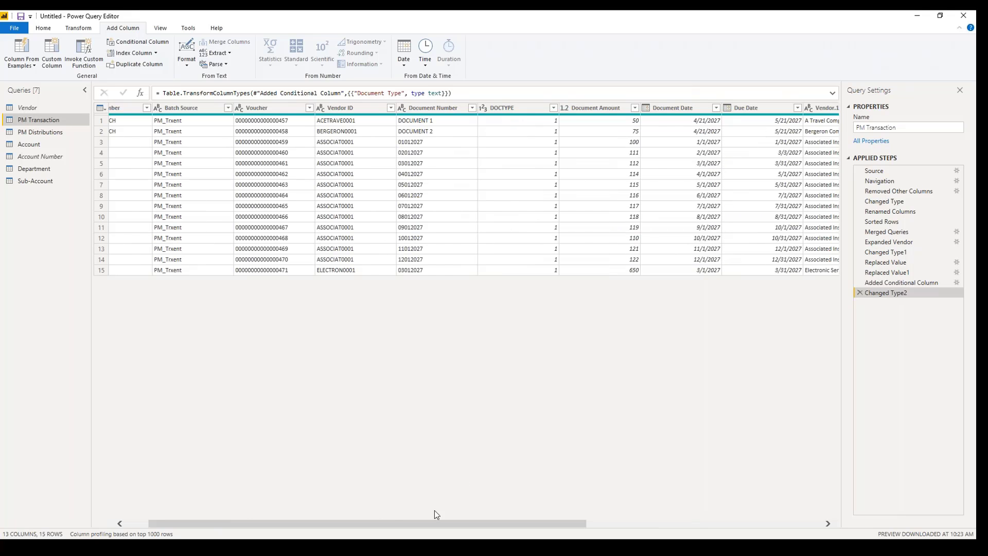
left_click_drag(392, 523, 370, 523)
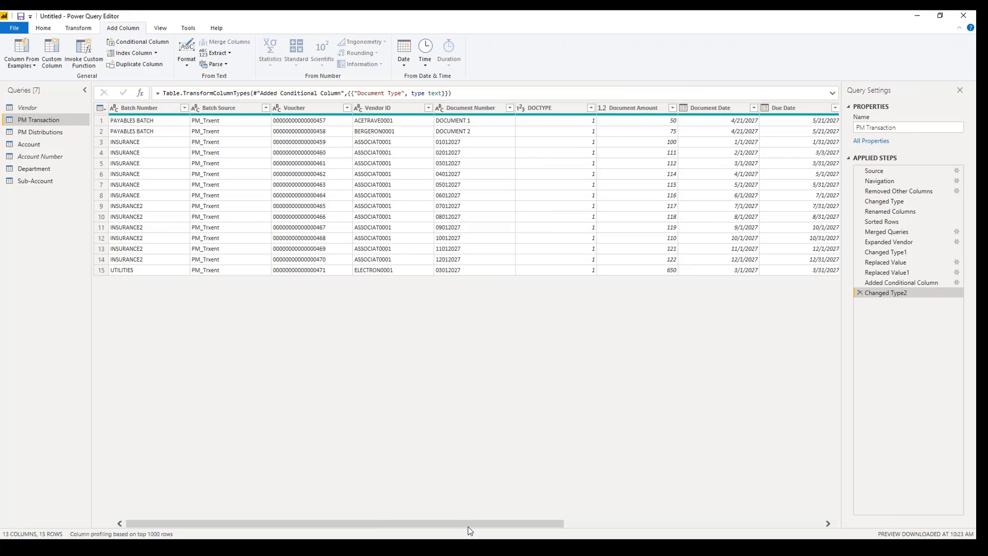
left_click_drag(468, 524, 147, 523)
left_click(554, 105)
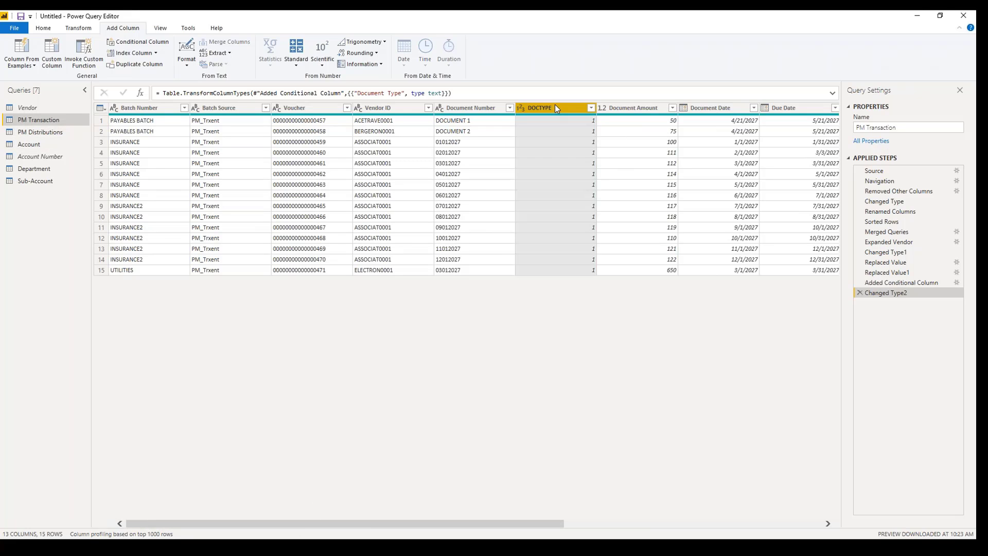
right_click(555, 105)
left_click(584, 126)
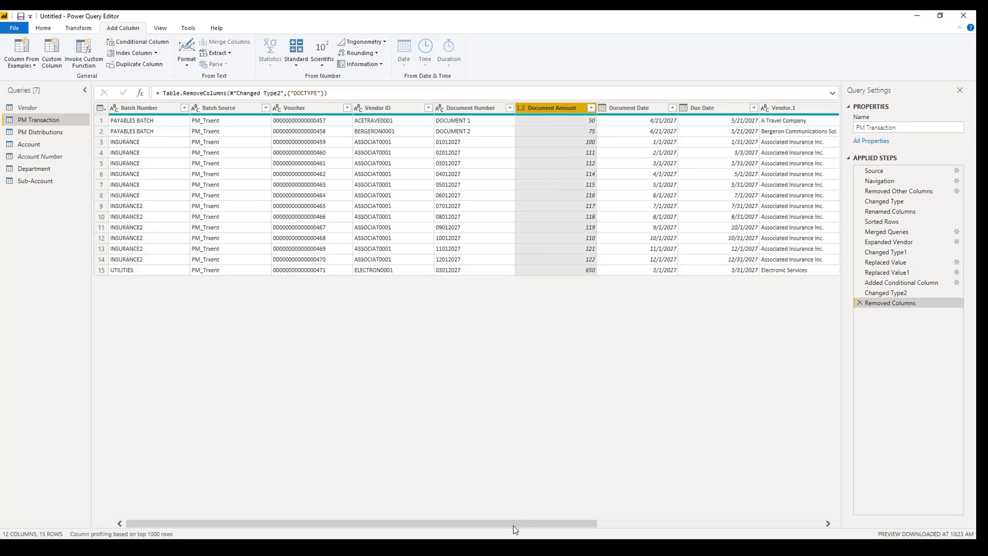
Rename the Vendor.1 column in PM Transaction to "Vendor".
left_click_drag(514, 526, 804, 517)
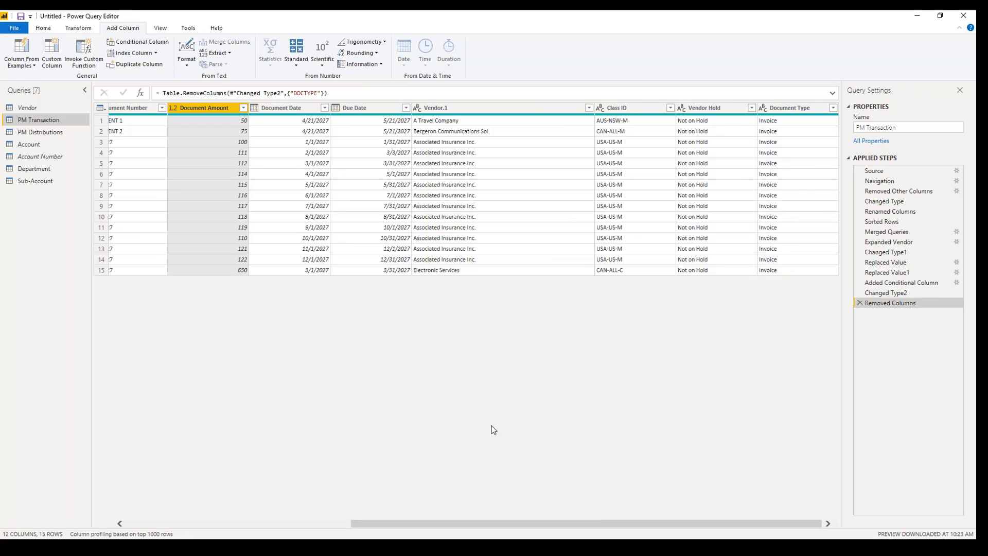
double_click(443, 106)
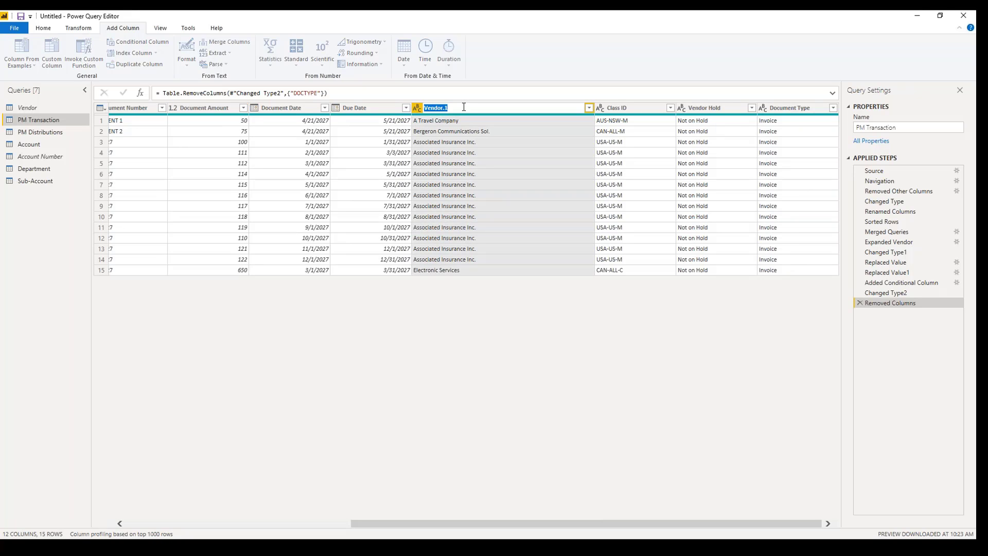
left_click(463, 107)
key("BackSpace")
key("Return")
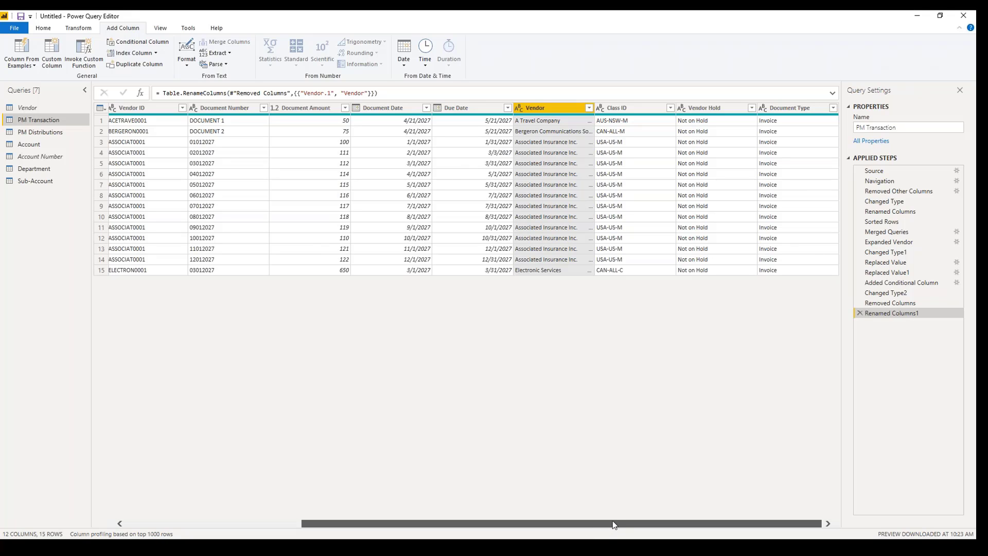
left_click_drag(604, 521, 273, 458)
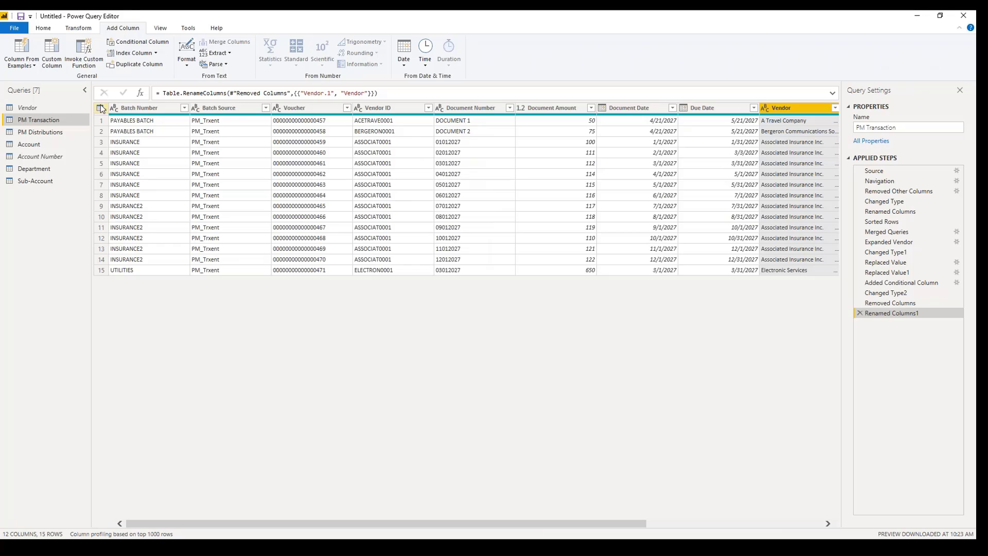
Merge the Account query into PM Distributions with a Left Outer join, matching DSTINDX to ACTINDX.
left_click(40, 132)
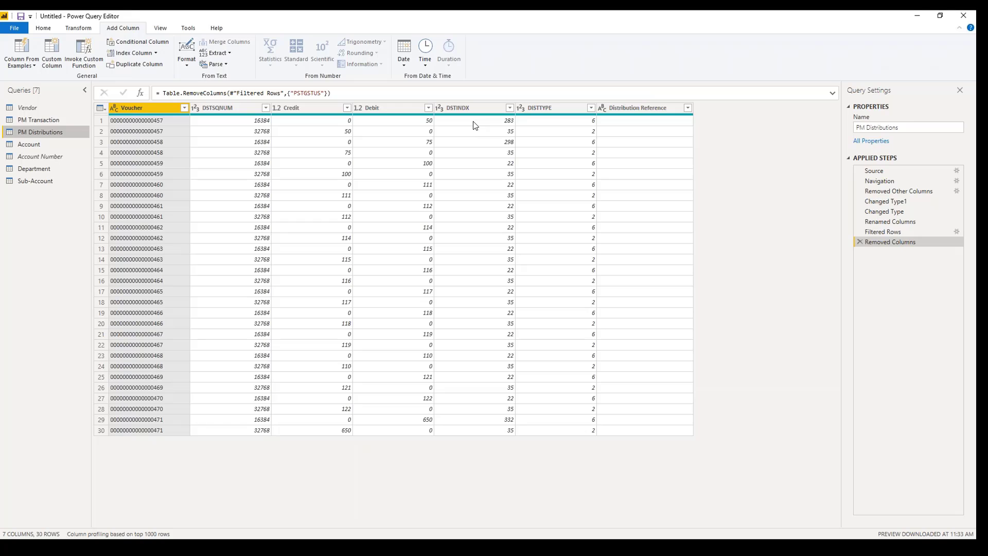
left_click(468, 107)
mouse_move(460, 114)
left_click(50, 29)
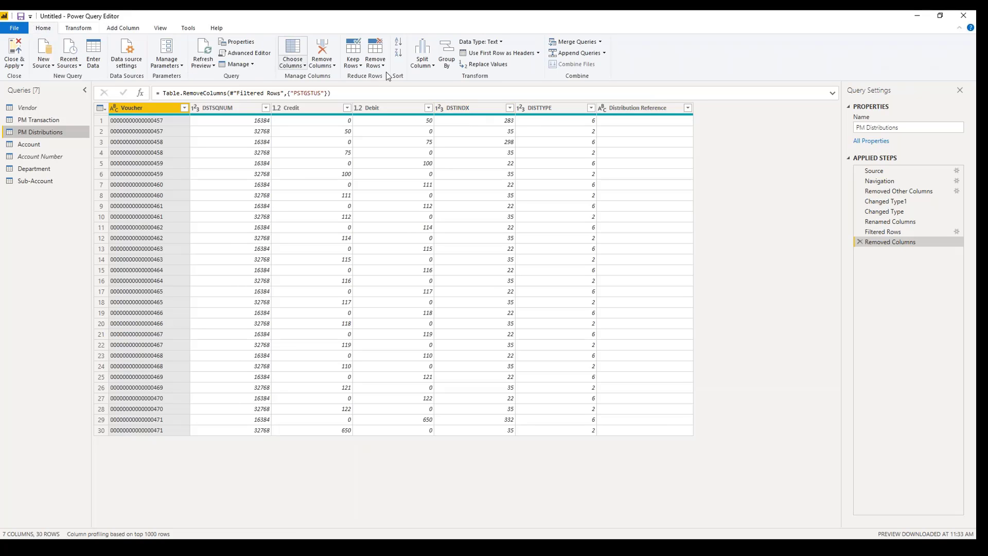
left_click(581, 42)
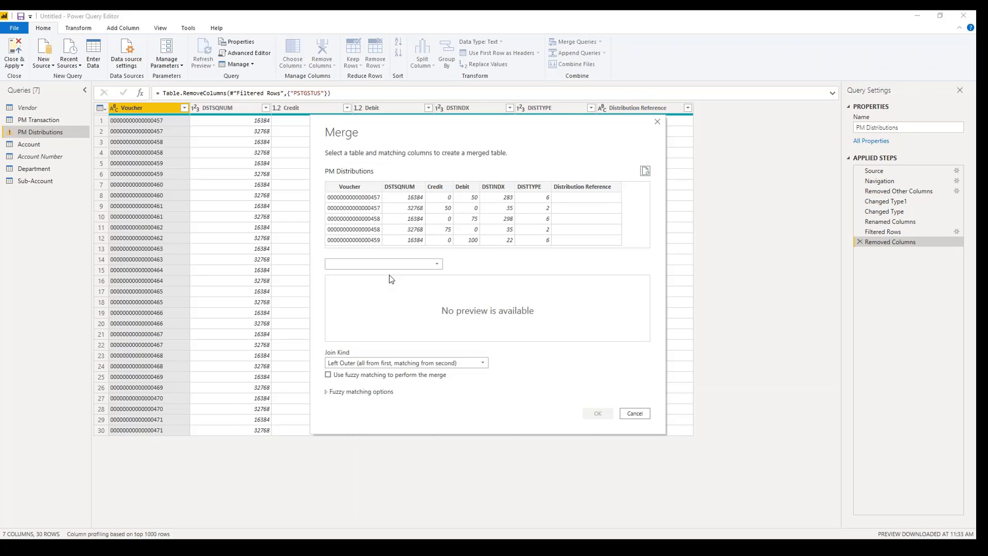
left_click(399, 266)
left_click(377, 280)
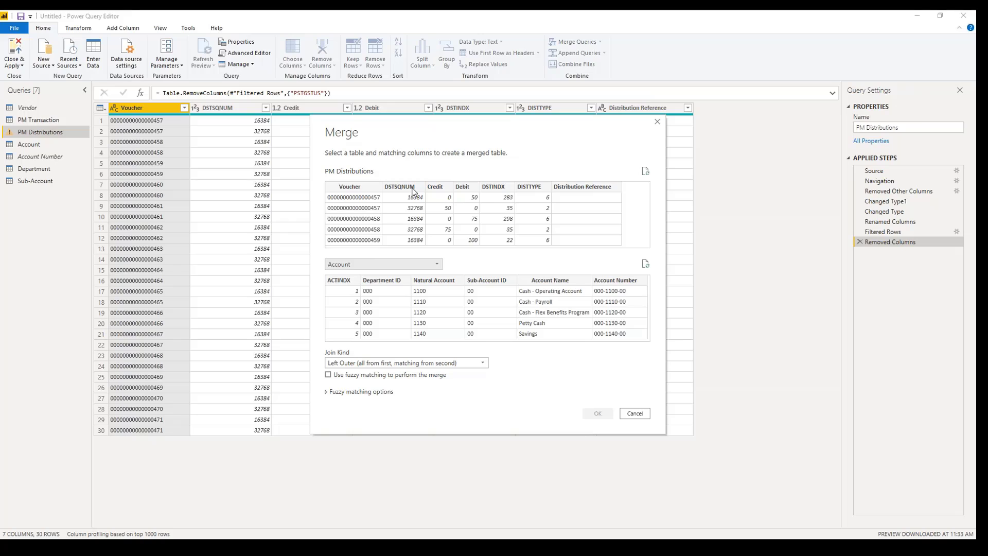
left_click(493, 187)
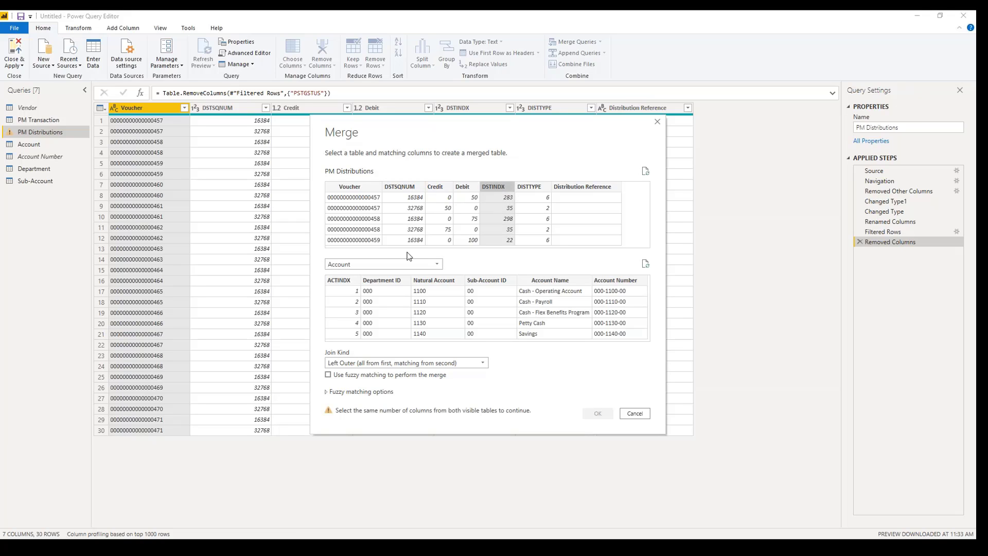
left_click(336, 281)
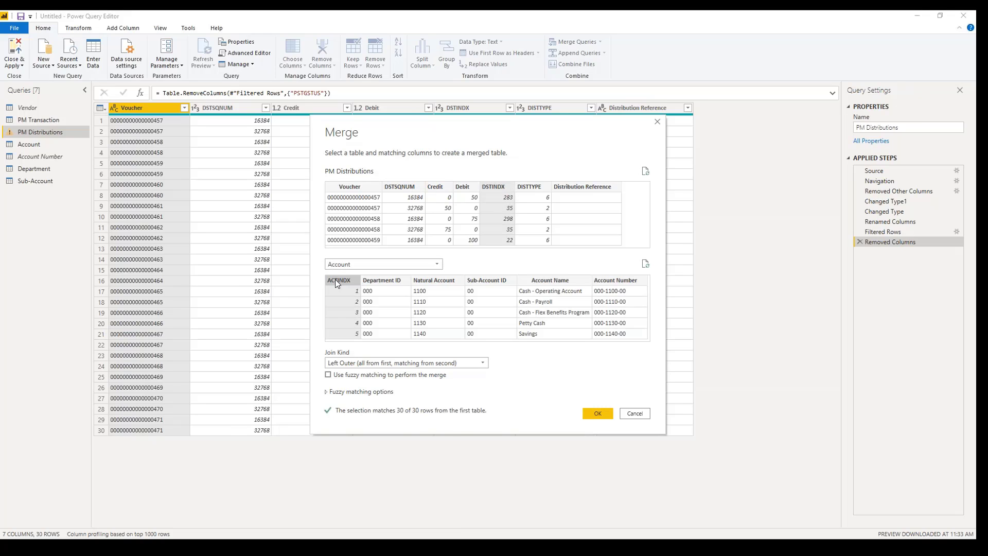
left_click(589, 411)
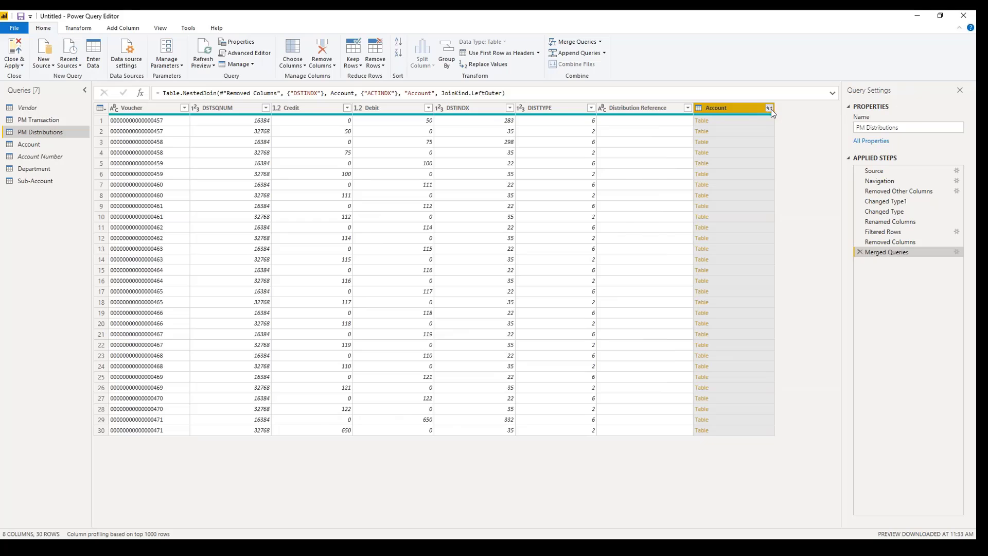
Expand only Account Number from the merged Account column without a prefix, and remove the DSTINDX column.
left_click(769, 107)
left_click(620, 158)
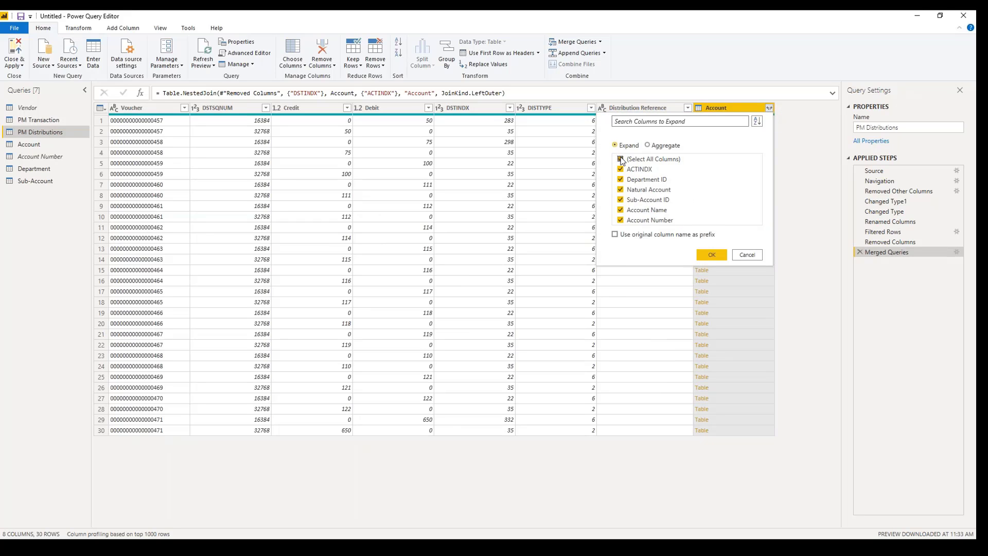
left_click(620, 220)
left_click(709, 254)
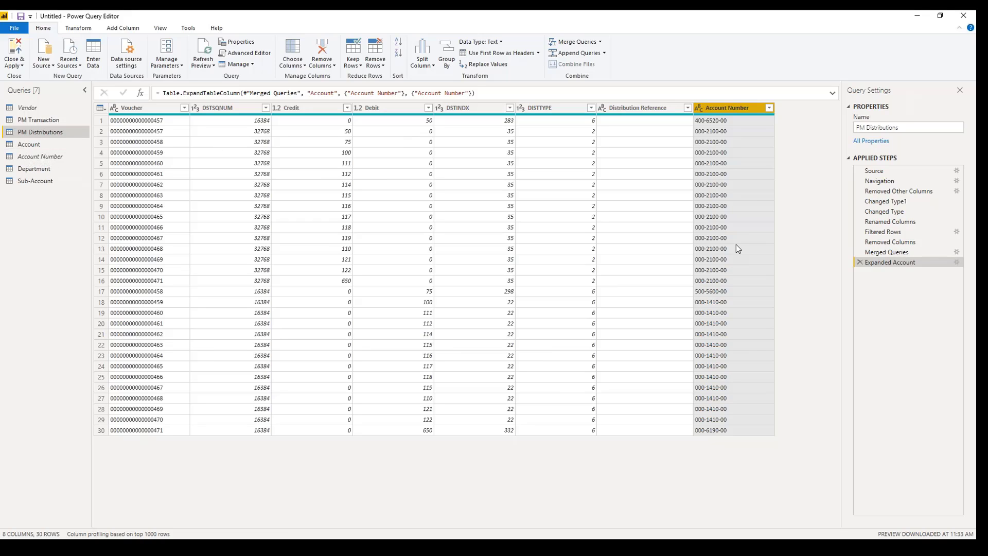
right_click(472, 106)
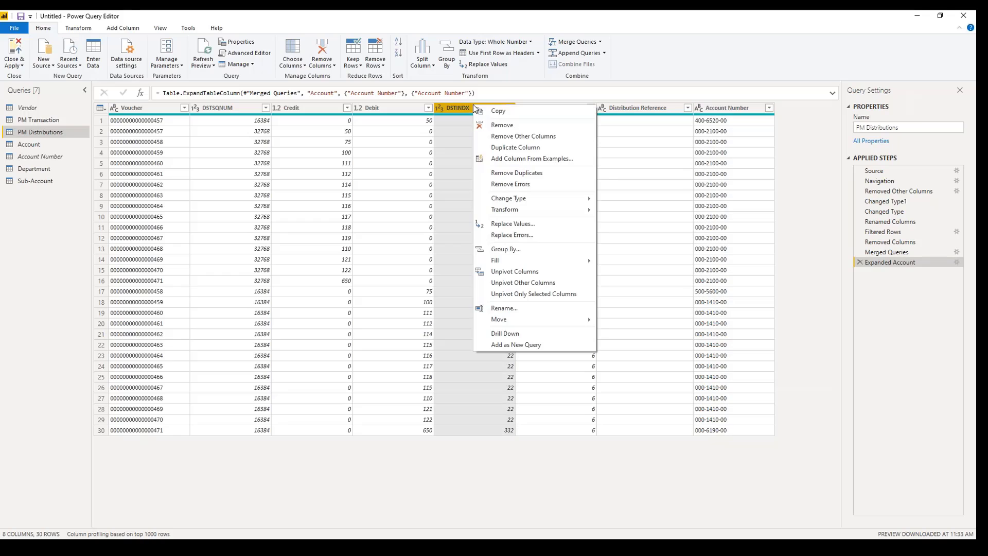
left_click(501, 125)
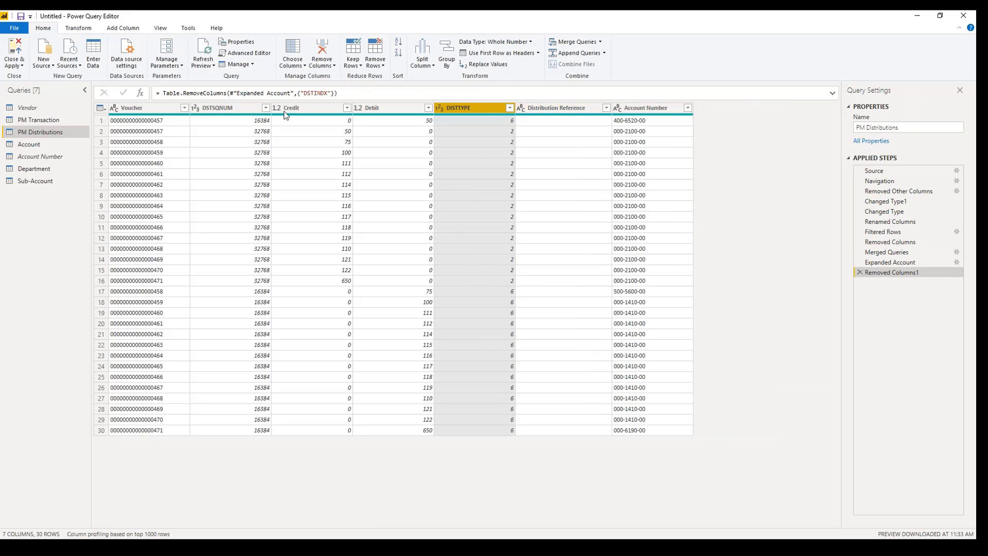
Try removing the ACTINDX column from the Account query and check the effect on PM Distributions.
left_click(39, 144)
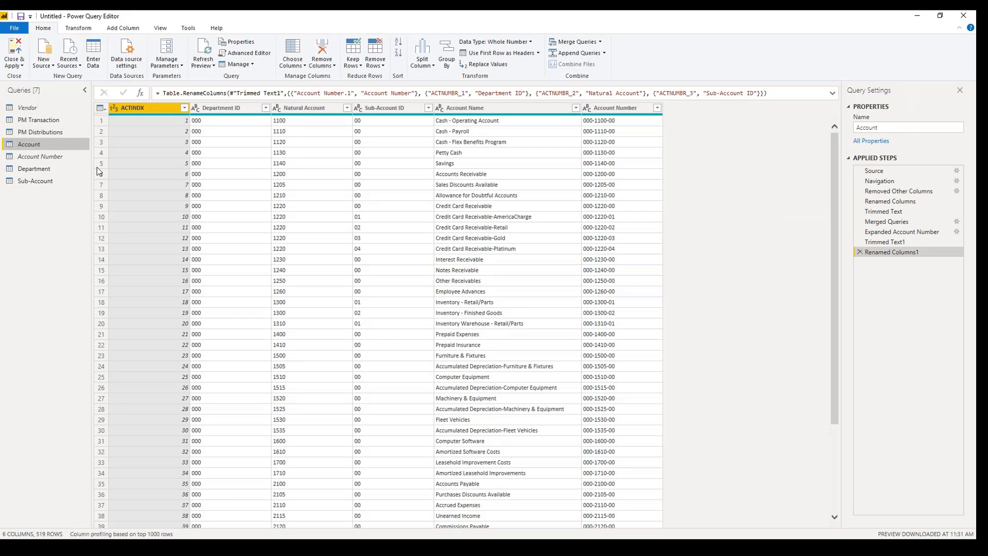
right_click(148, 107)
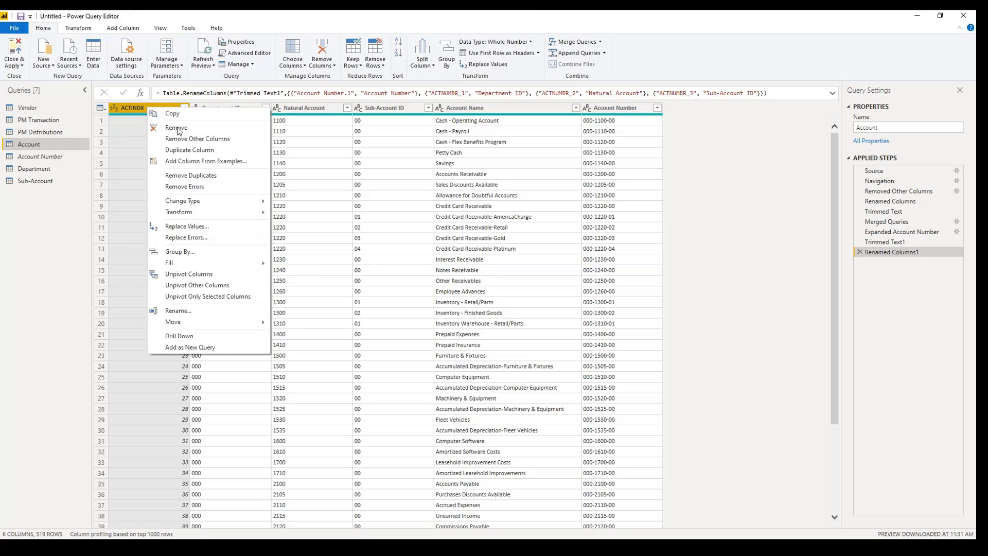
left_click(177, 126)
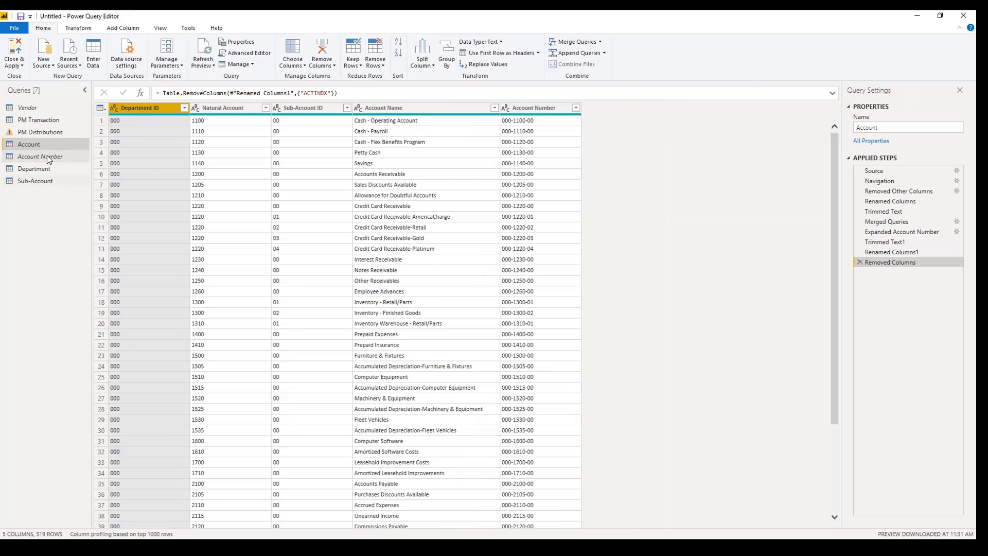
left_click(41, 132)
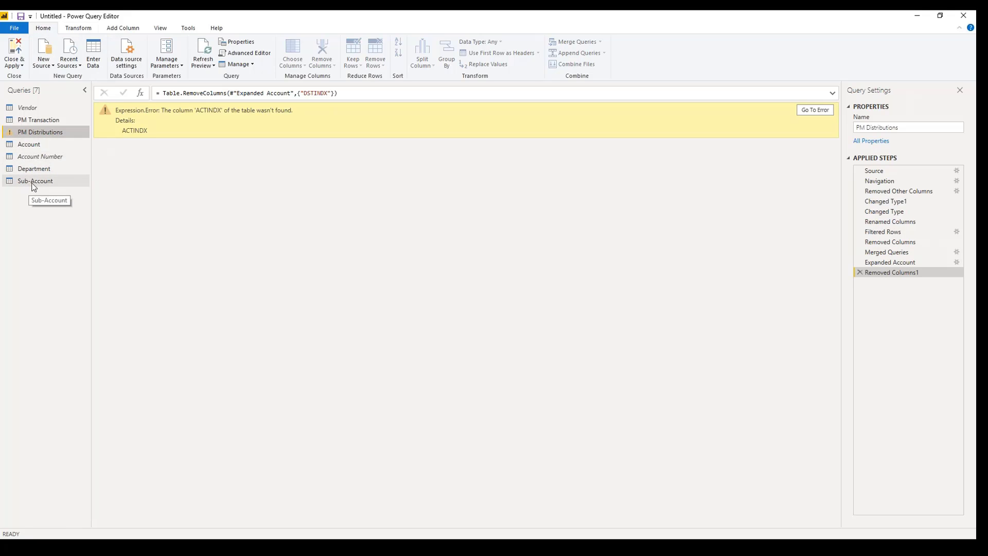
Delete the Account query's Removed Columns step to restore ACTINDX, and return to PM Distributions.
left_click(49, 145)
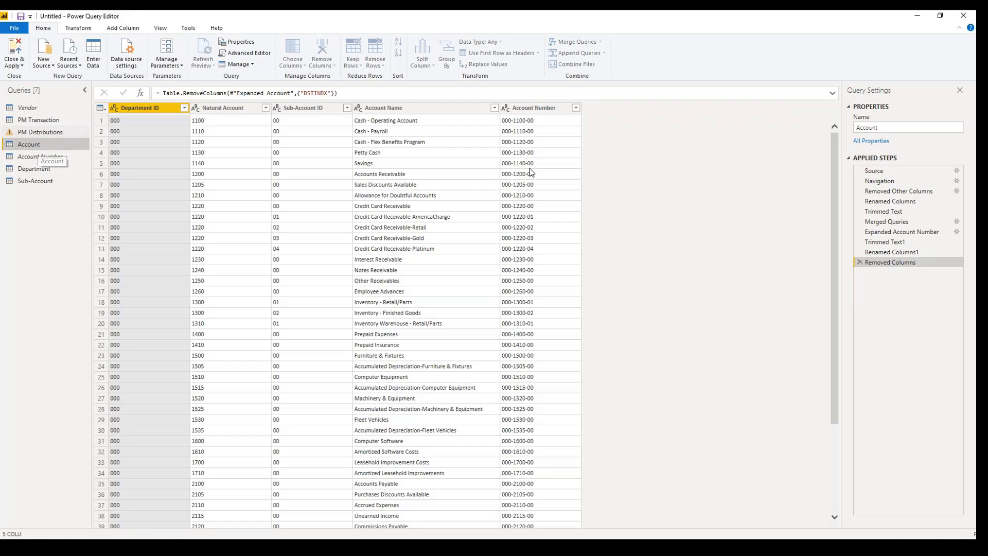
left_click(859, 261)
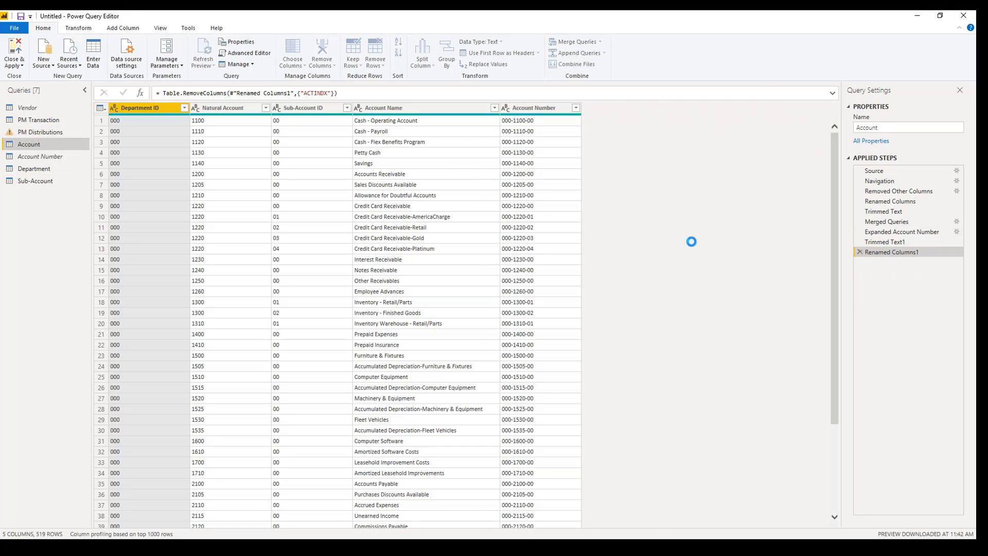
left_click(51, 133)
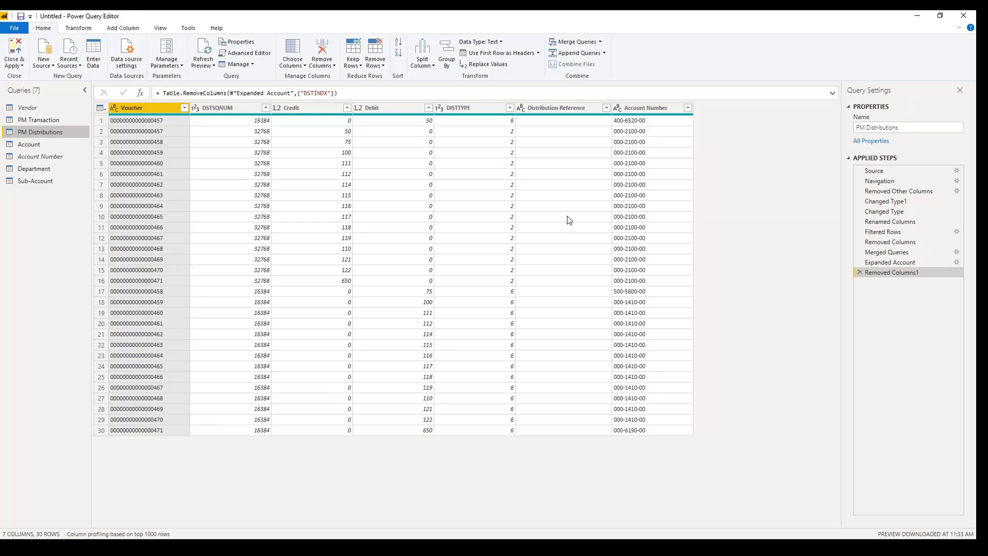
Start a conditional column named "Distribution Type" in PM Distributions that tests whether DISTTYPE equals a value.
left_click(476, 108)
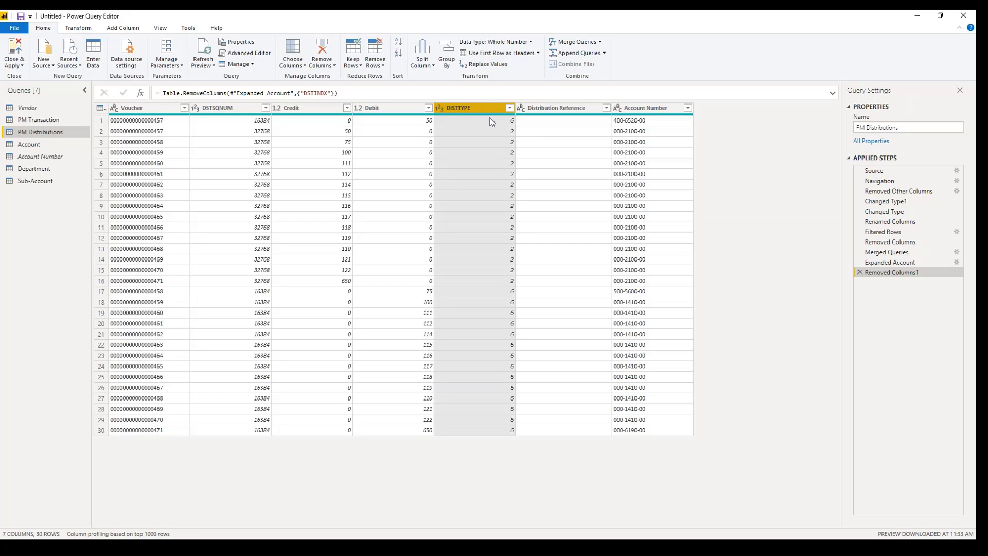
left_click(132, 30)
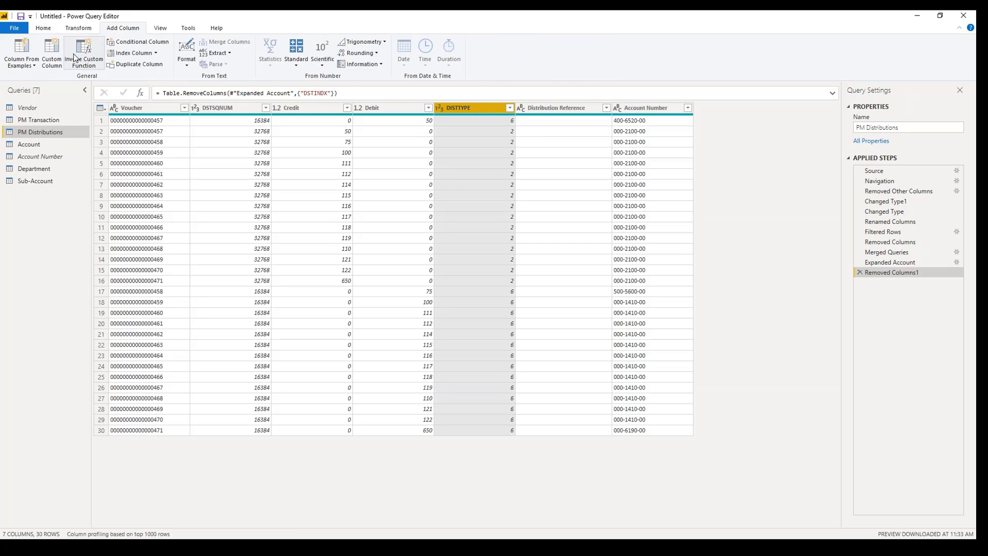
left_click(144, 43)
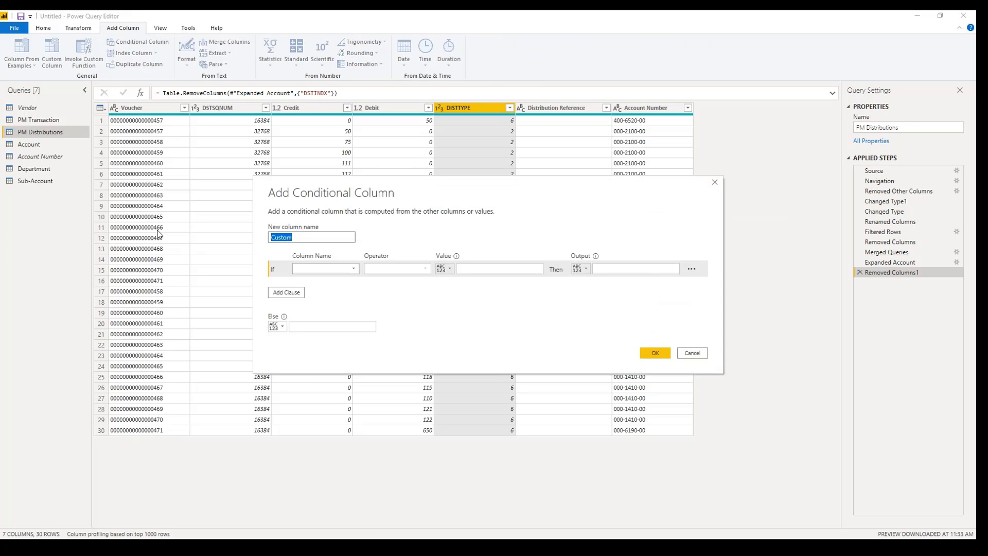
type("Distribution Type")
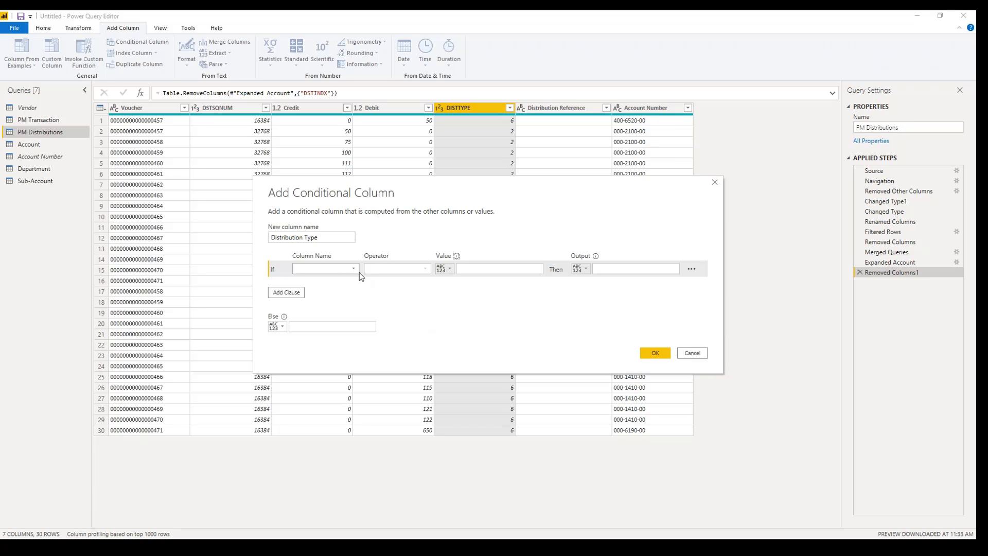
left_click(326, 269)
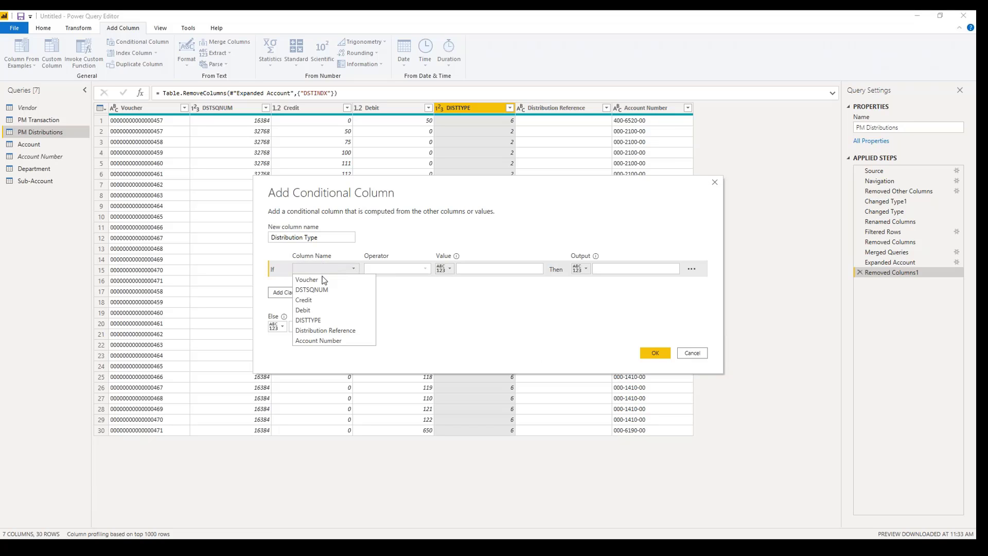
left_click(309, 320)
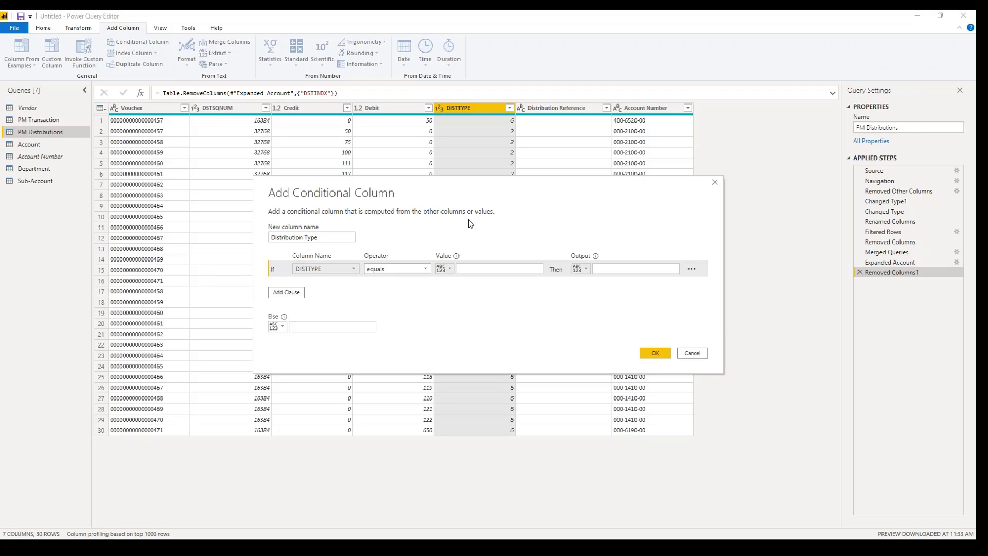
mouse_move(463, 220)
left_mouse_down()
mouse_move(544, 470)
mouse_move(490, 467)
mouse_move(442, 135)
mouse_move(452, 204)
left_mouse_up()
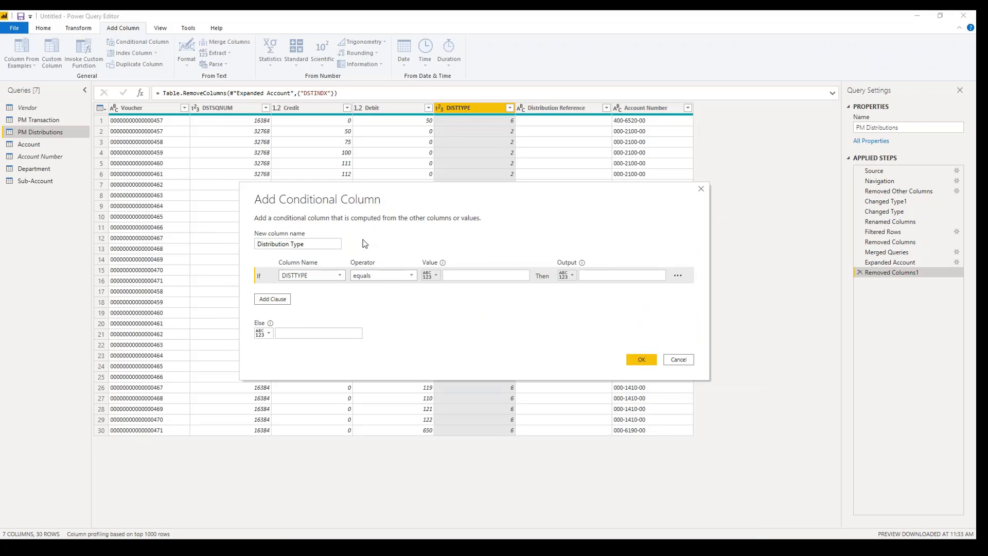
Output "Payable" when DISTTYPE equals 2 and "Purchase" otherwise, and create the conditional column.
left_click(460, 274)
type("2")
key("Tab")
key("Tab")
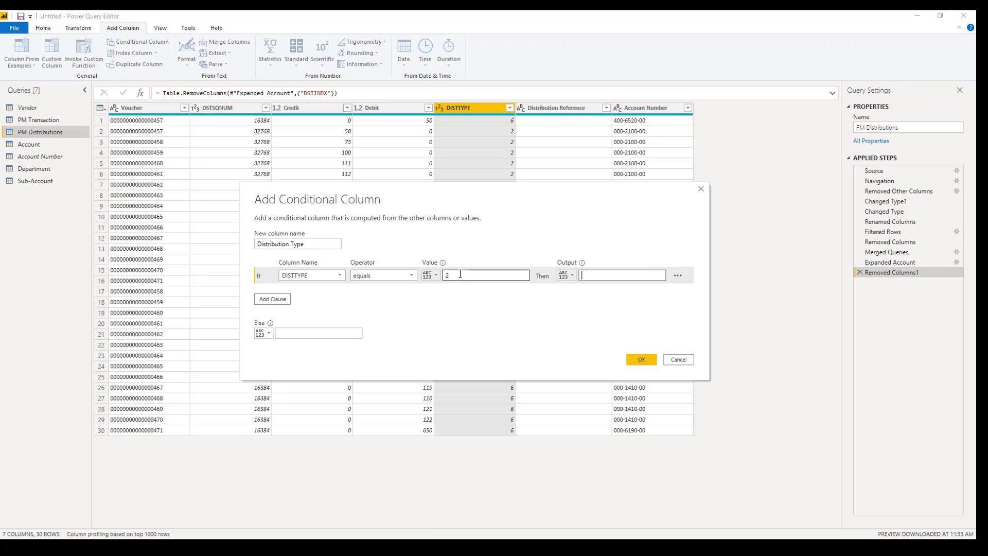
type("Payable")
left_click(325, 332)
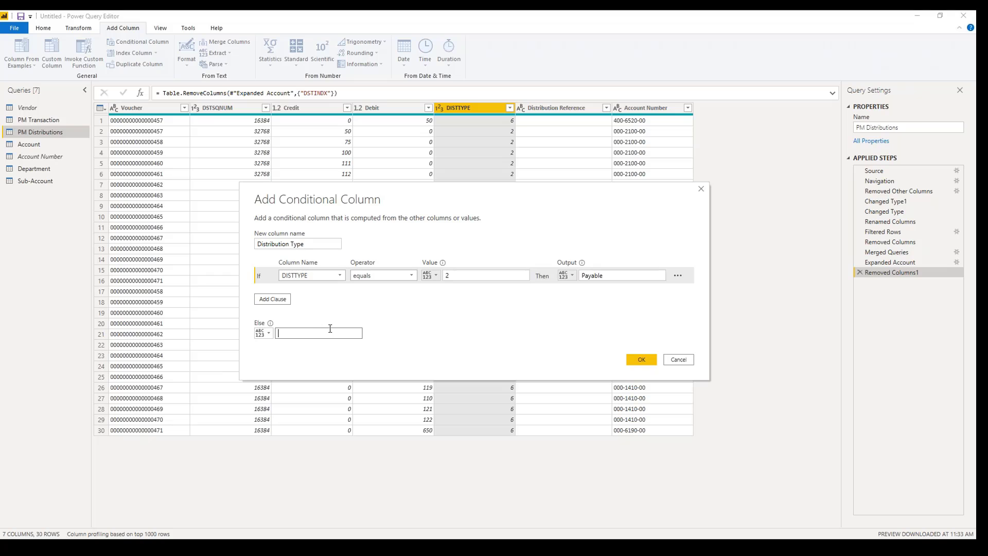
type("Purchase")
left_click(643, 360)
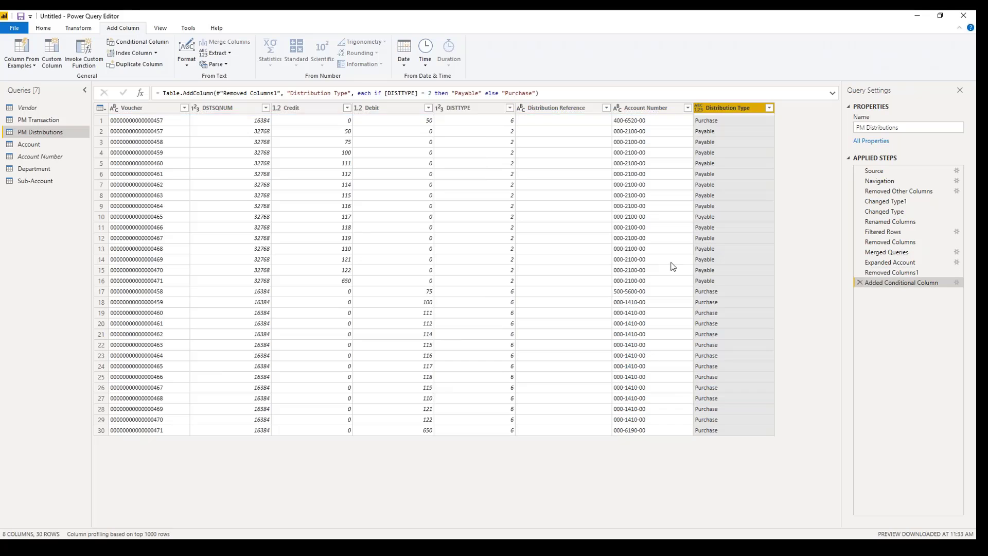
Change the data type of the Distribution Type column to Text and remove the DISTTYPE column.
left_click(701, 109)
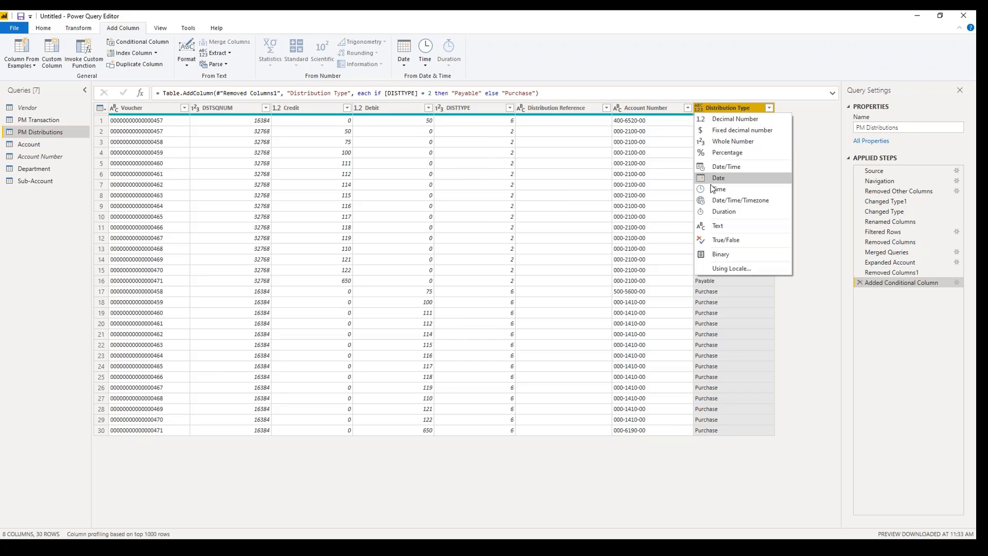
left_click(715, 222)
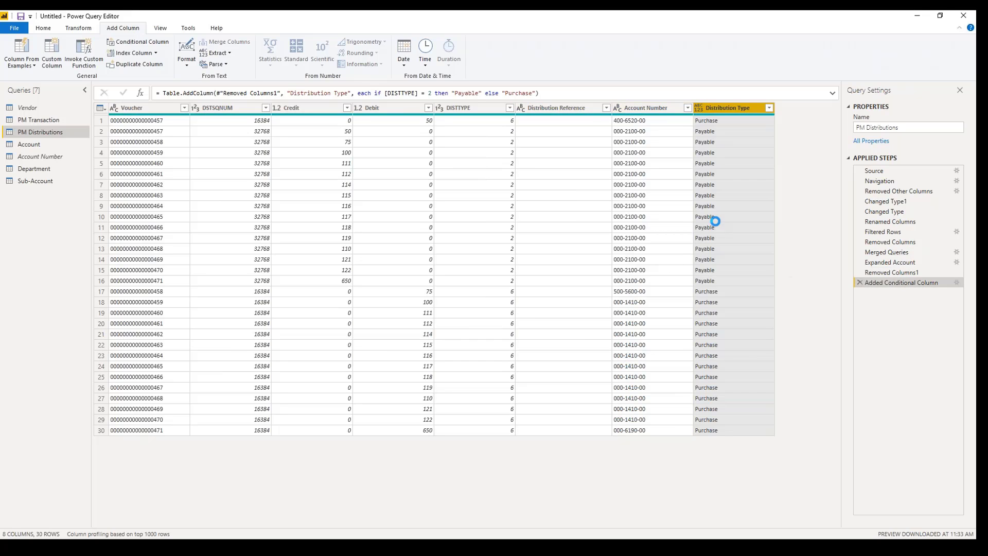
left_click(485, 108)
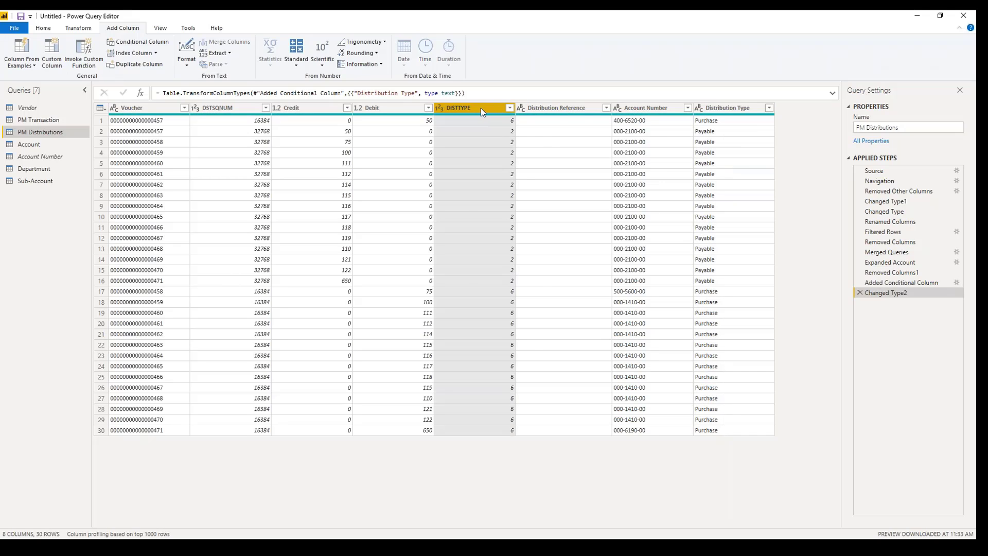
right_click(480, 108)
left_click(504, 127)
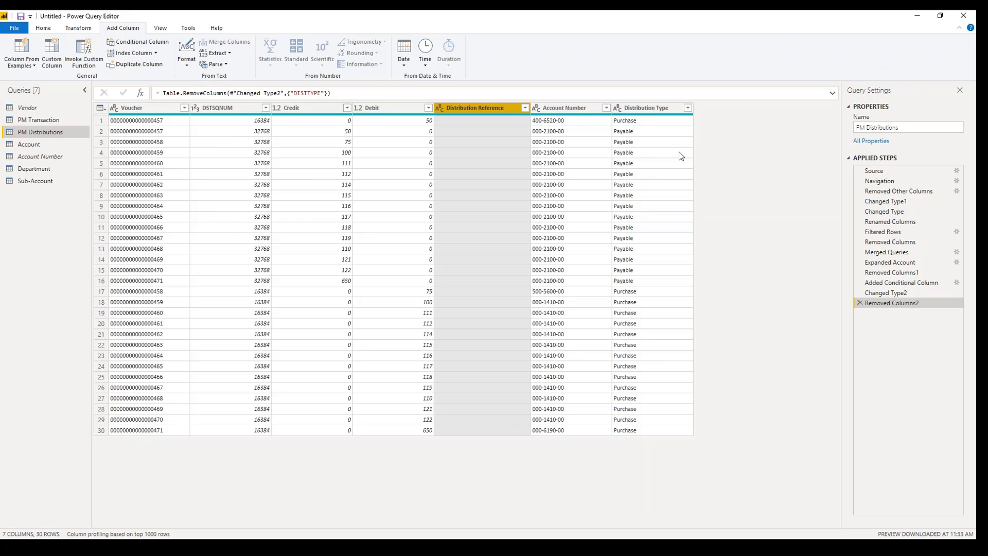
Split the Account Number column in PM Distributions by the custom delimiter "-" at the left-most delimiter only.
left_click(566, 108)
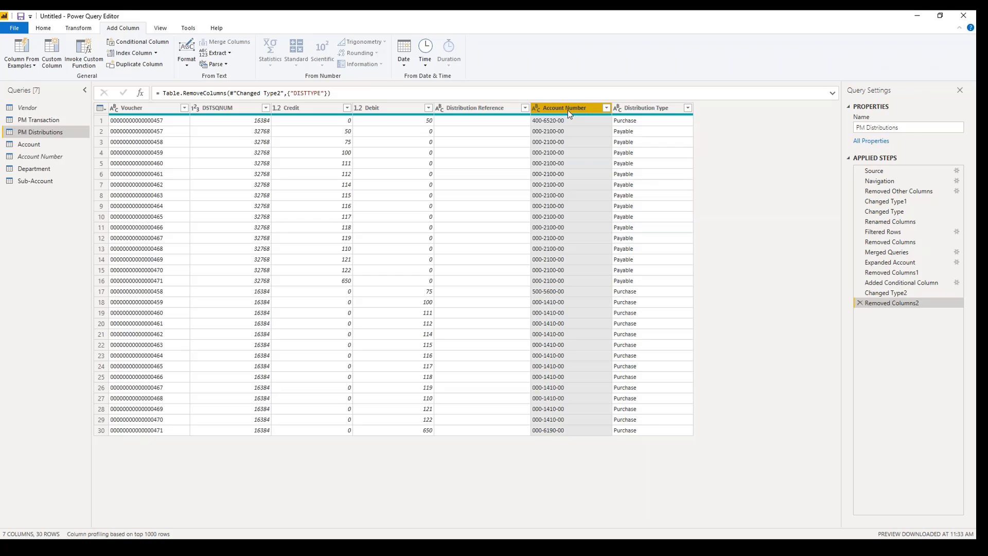
right_click(569, 114)
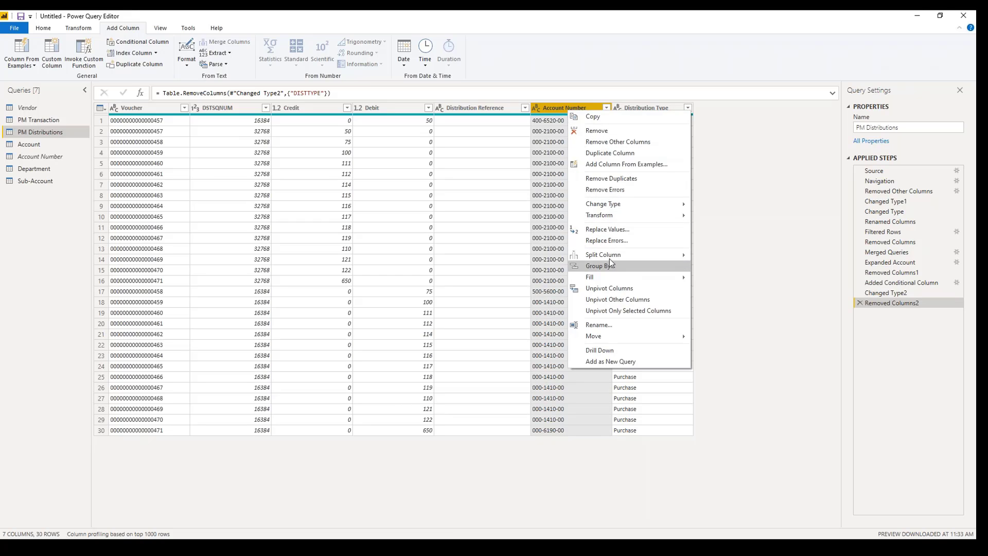
mouse_move(609, 258)
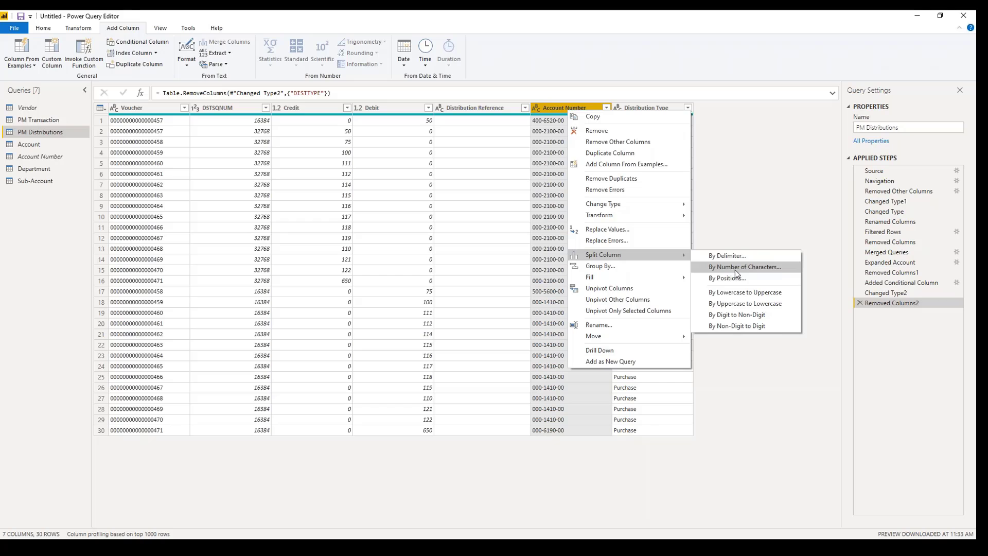
left_click(737, 256)
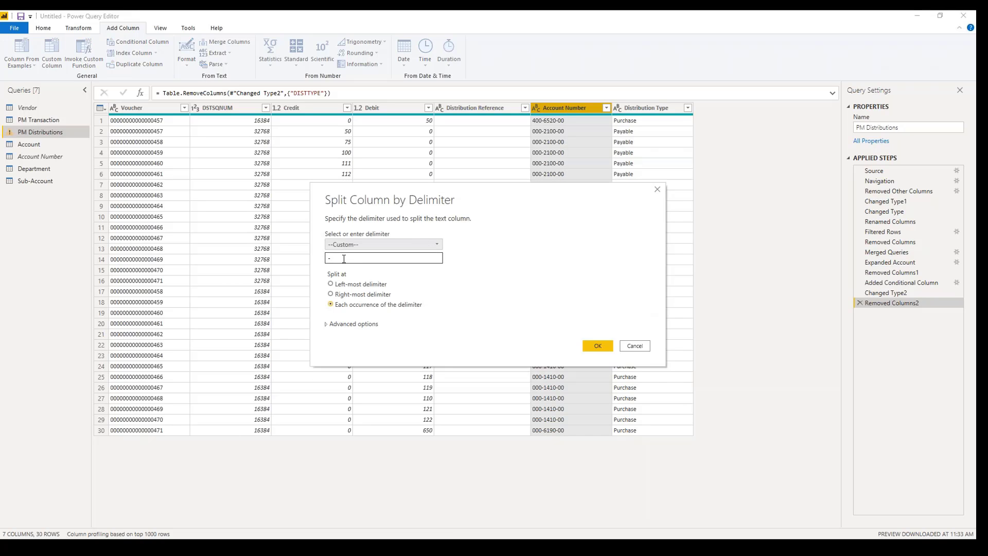
left_click(347, 286)
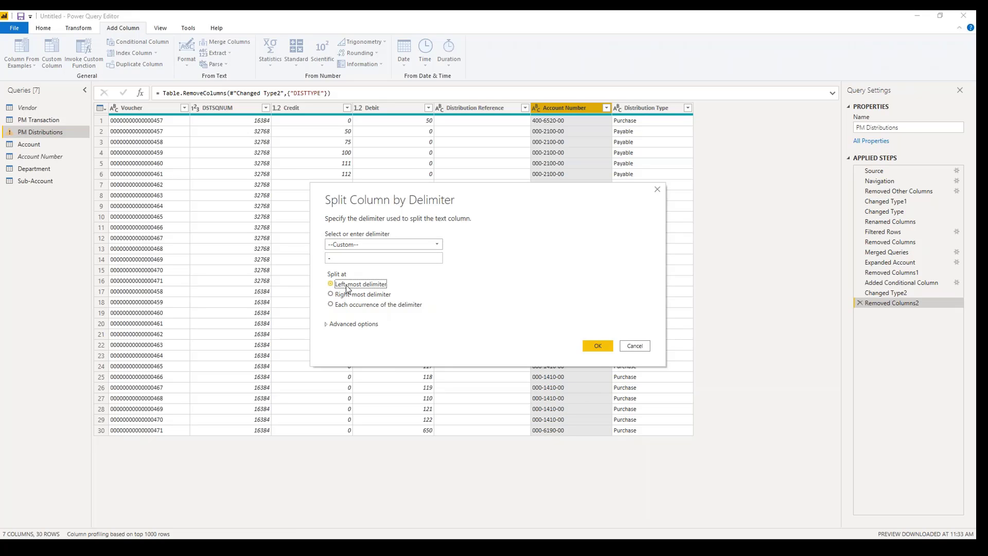
left_click(597, 346)
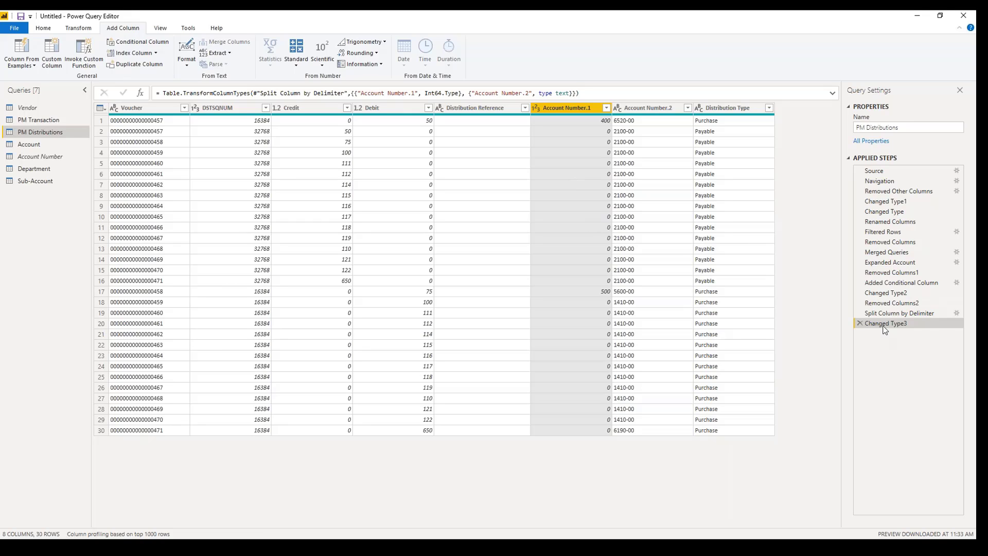
Change the data type of Account Number.1 to Text, replacing the current type conversion.
left_click(536, 111)
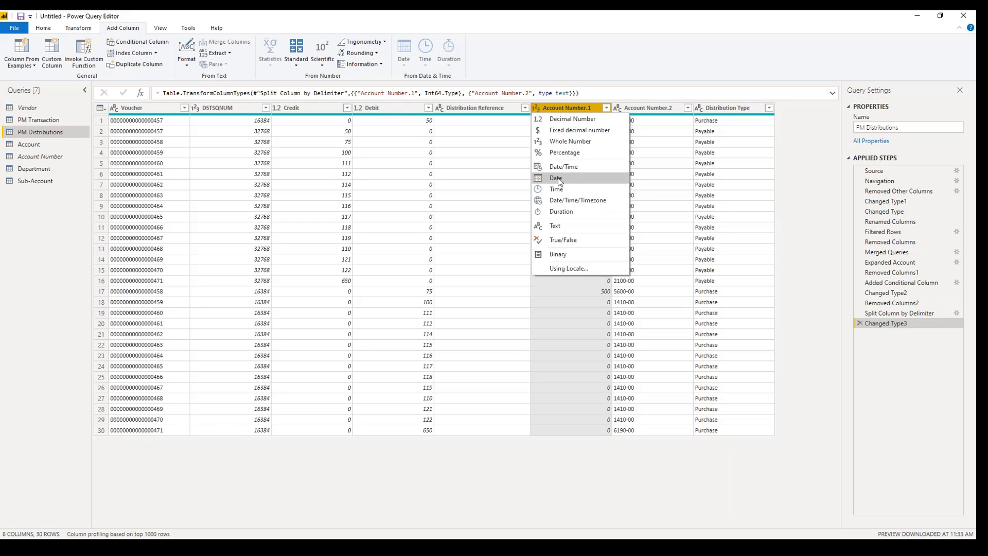
left_click(561, 225)
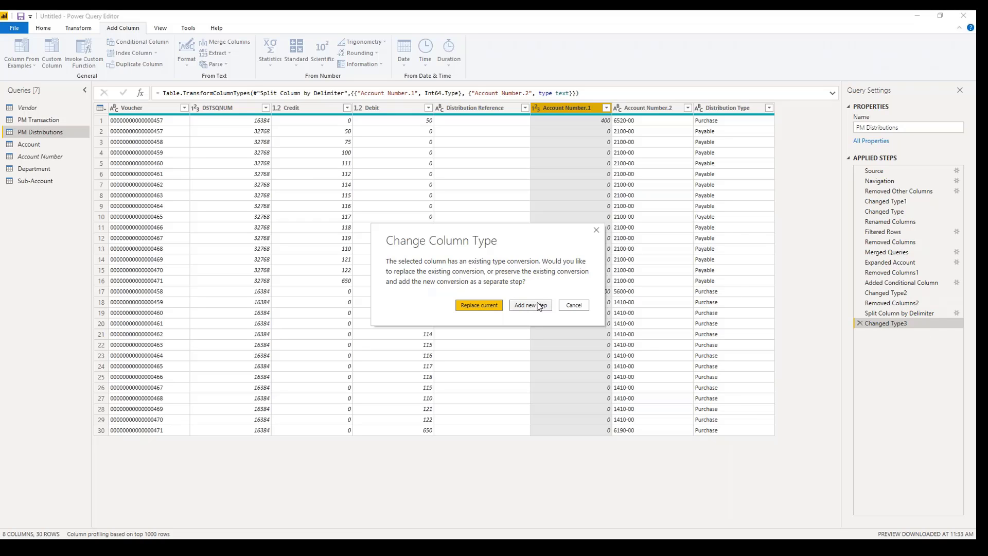
left_click(481, 303)
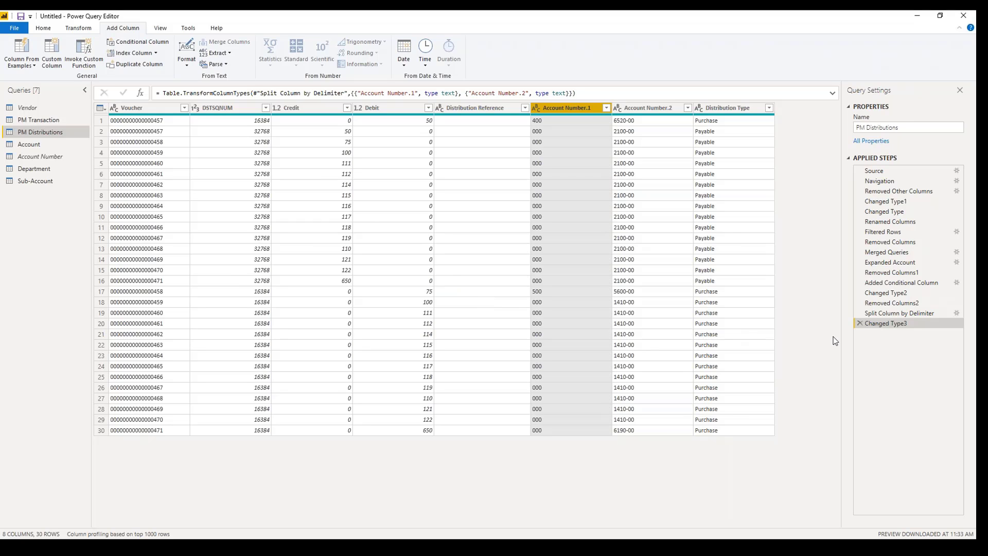
Delete the Changed Type3 and Split Column by Delimiter steps, and split Account Number by 4 characters once, as far left as possible.
left_click(859, 323)
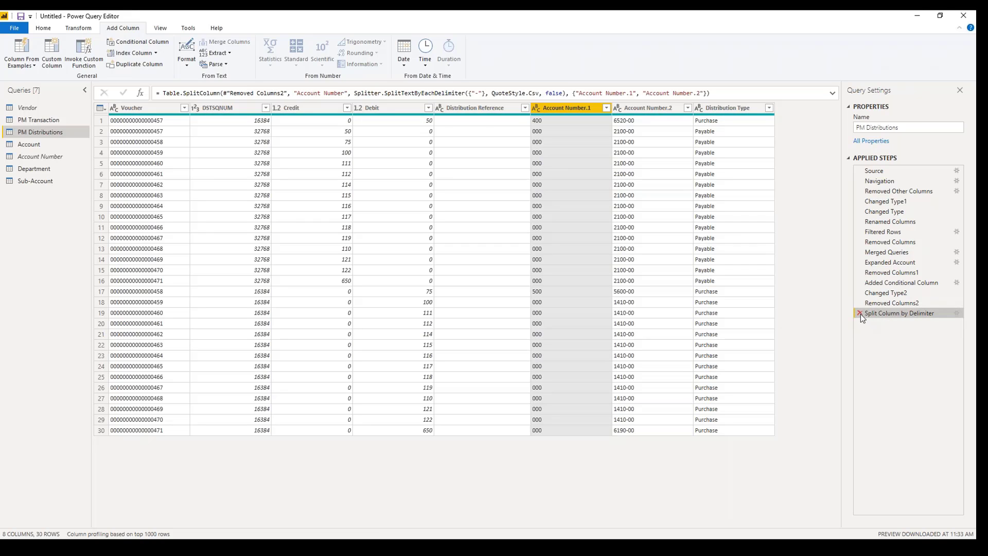
left_click(859, 312)
right_click(567, 108)
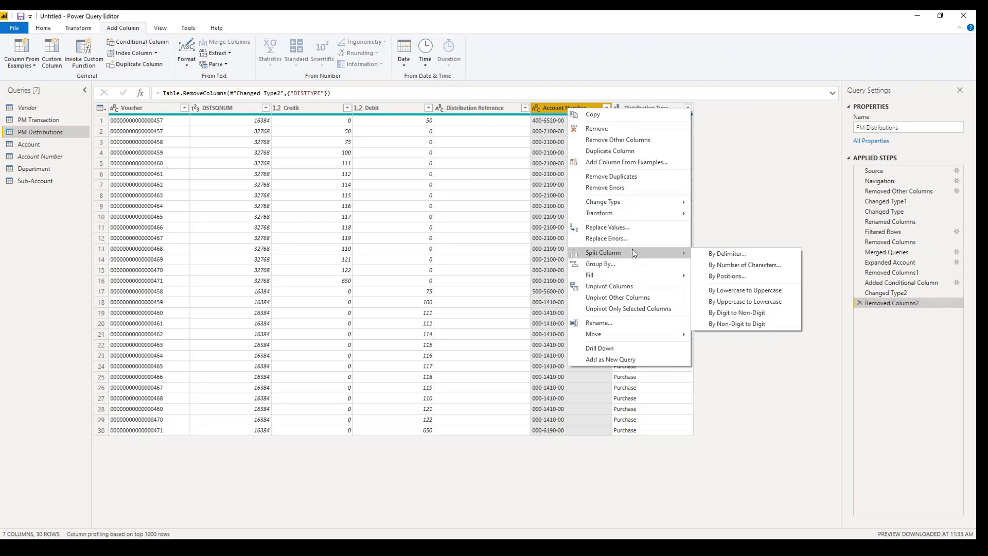
left_click(727, 265)
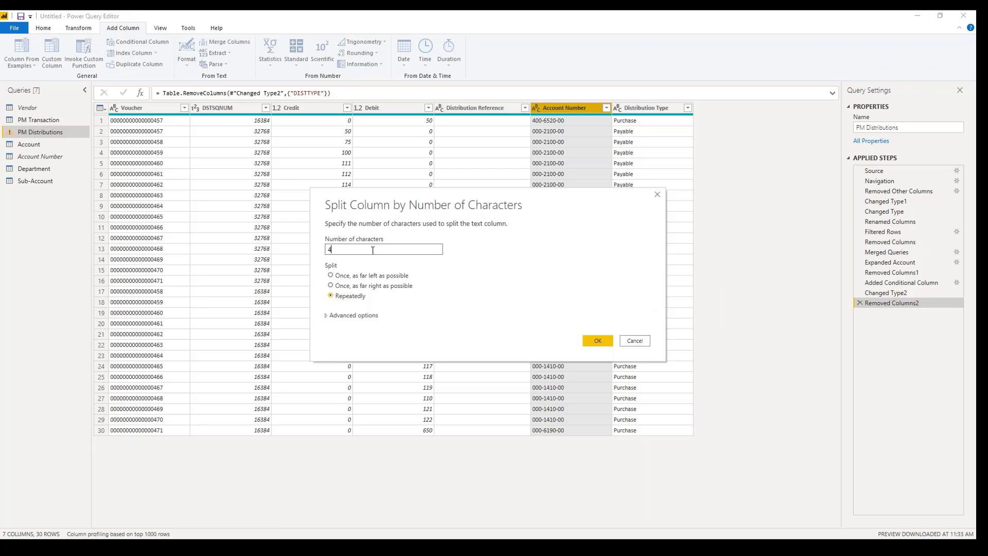
left_click(348, 277)
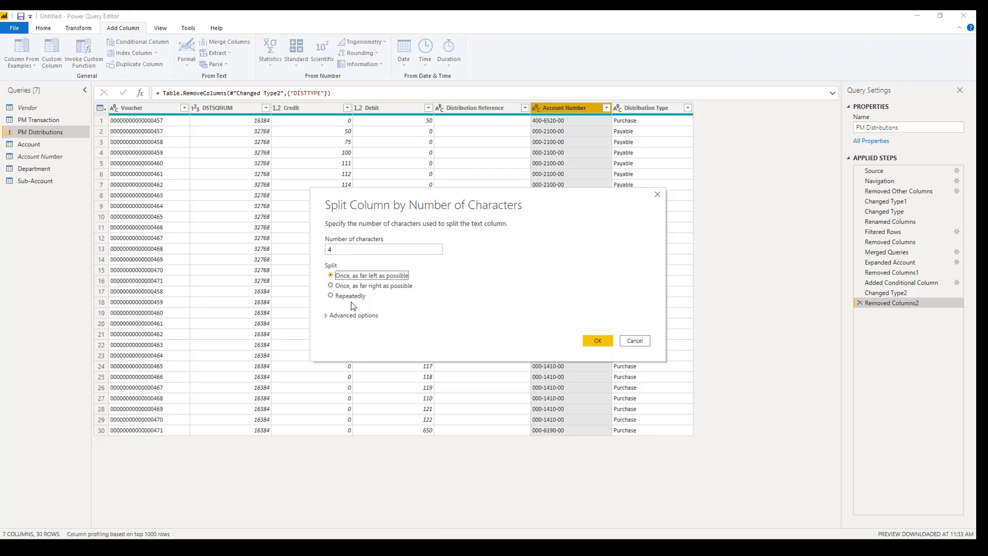
left_click(609, 336)
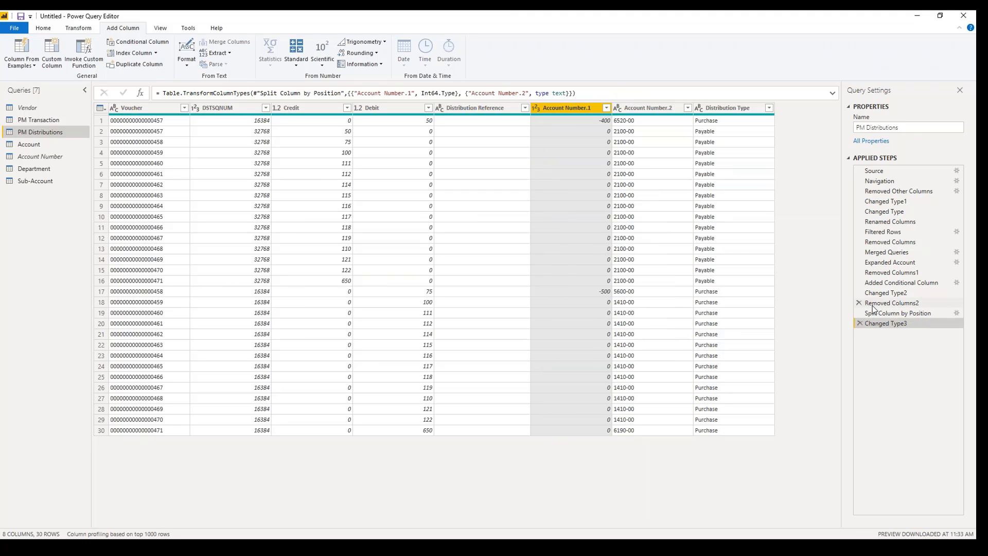
Delete the Changed Type3 and Split Column by Position steps to restore the single Account Number column.
left_click(861, 323)
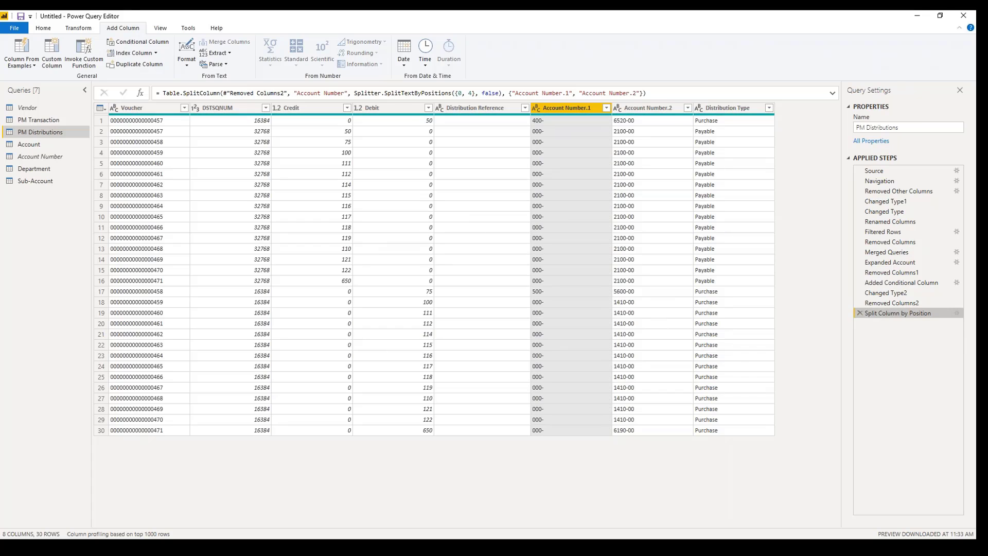
left_click(859, 313)
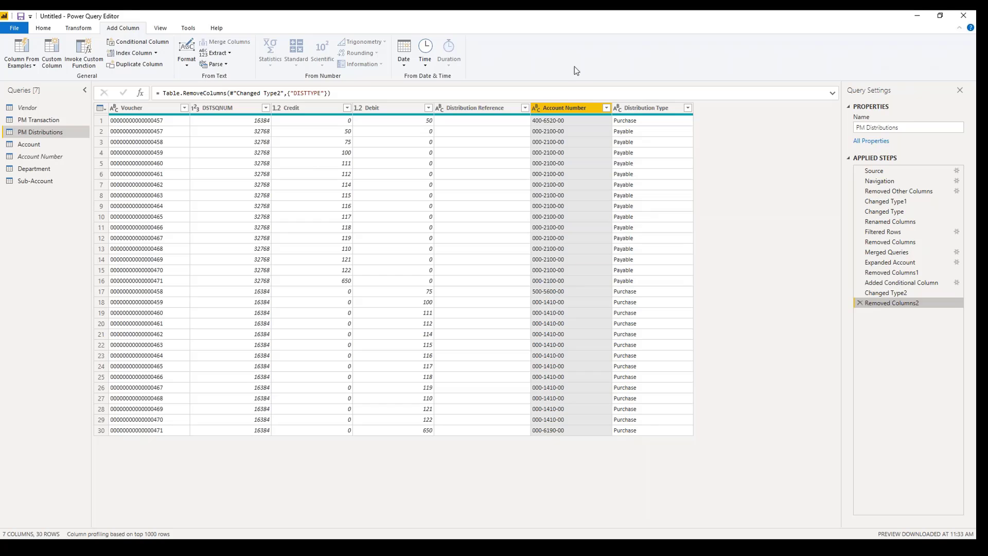
right_click(564, 109)
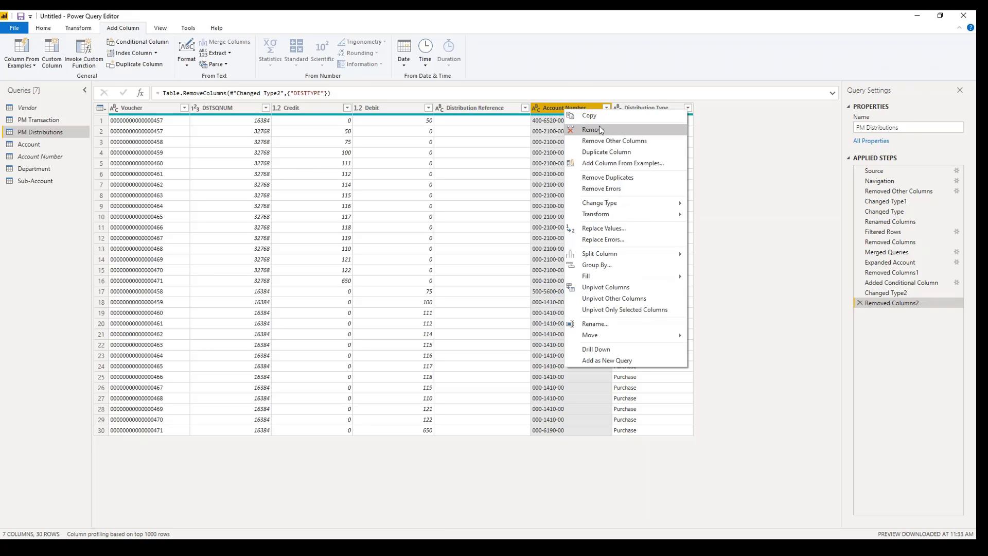
key("Escape")
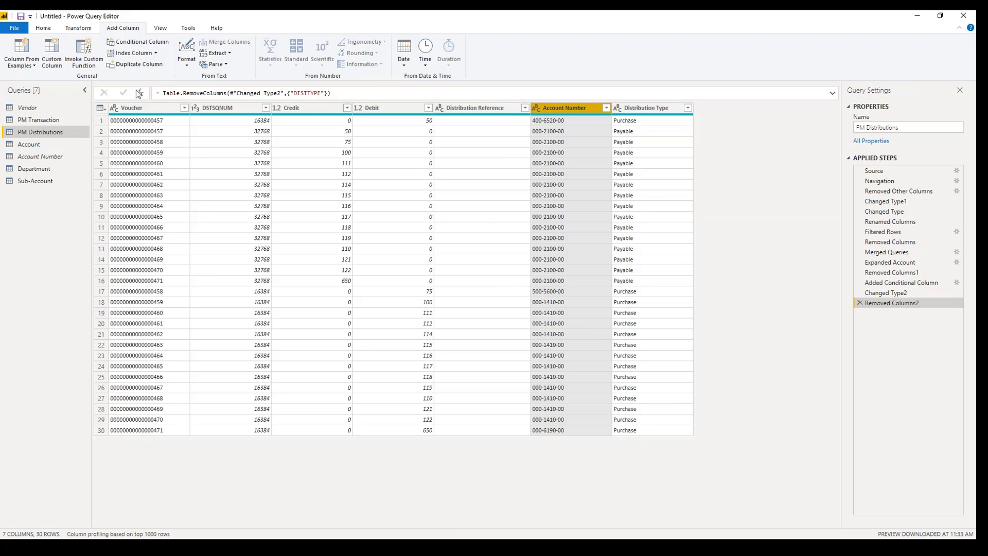
Start a column from examples in the Department query and name it "Dept with ID".
left_click(49, 171)
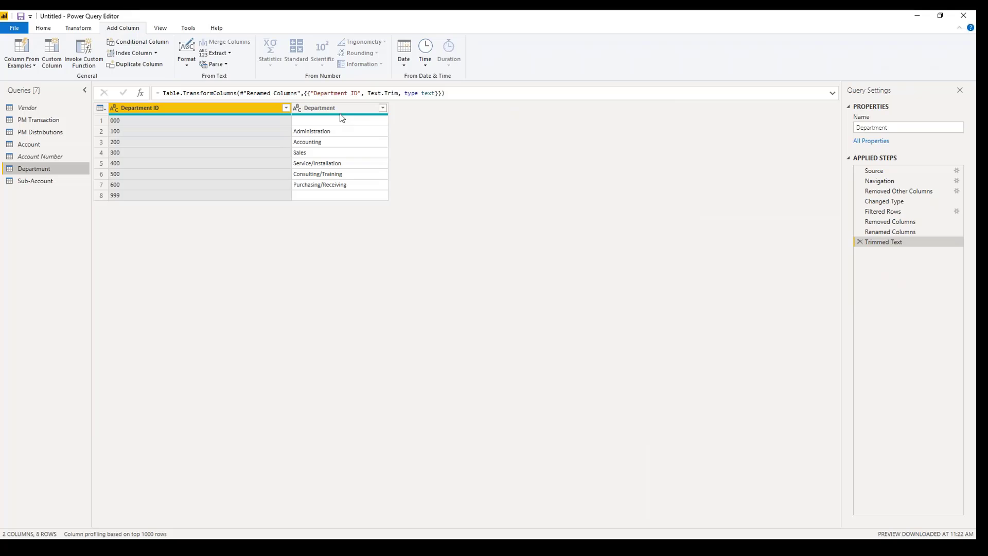
left_click(21, 50)
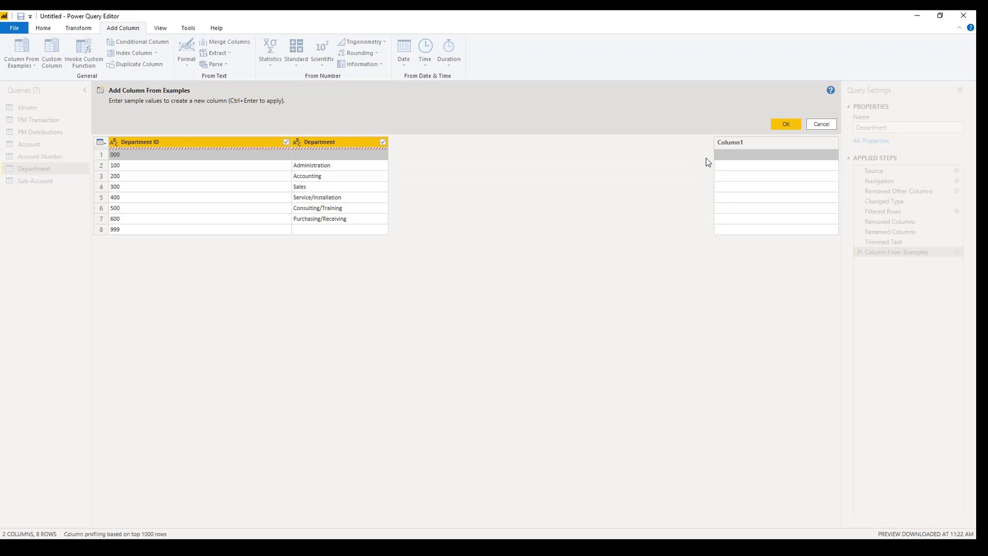
double_click(740, 144)
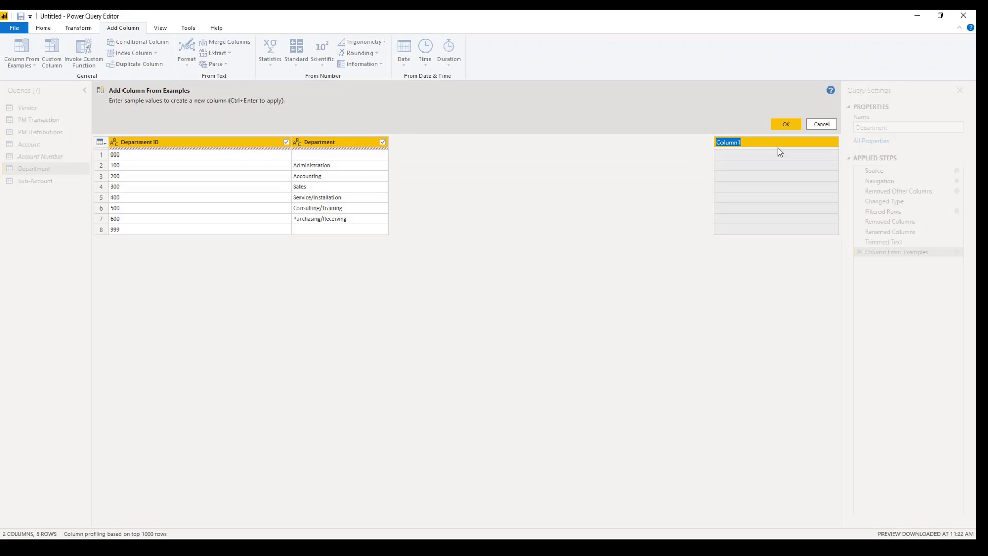
type("Dept with ID")
key("Return")
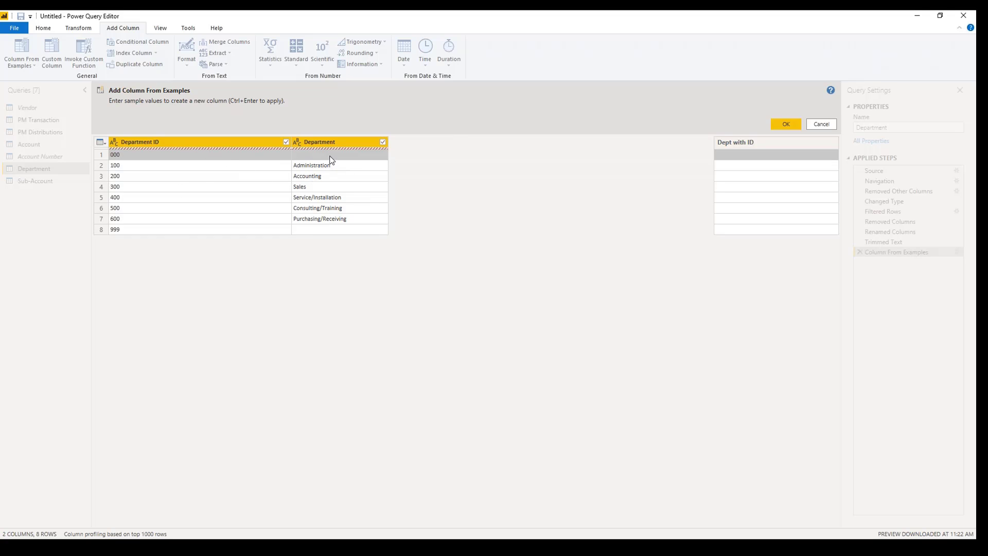
Enter "000 -" as the example value for department 000 in the Dept with ID column.
type("00")
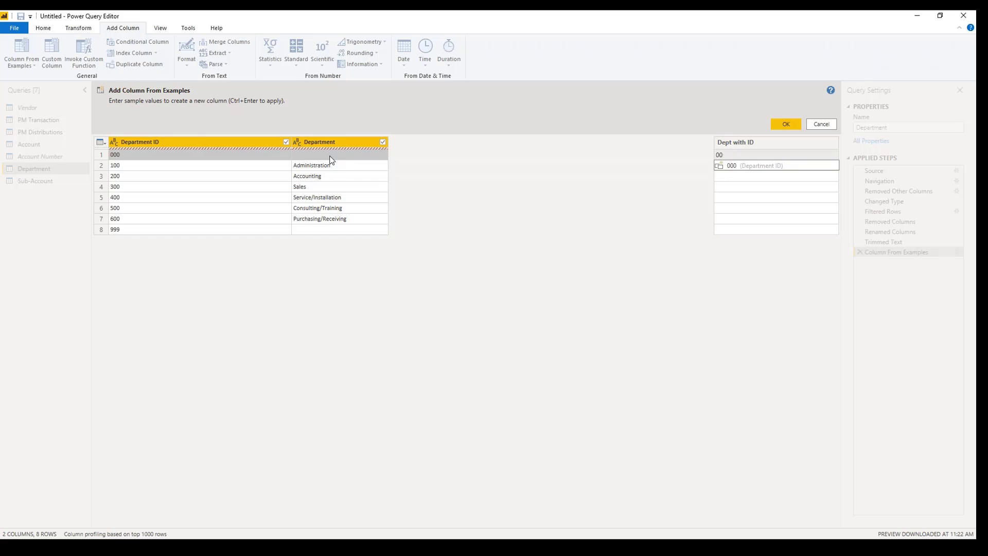
key("Return")
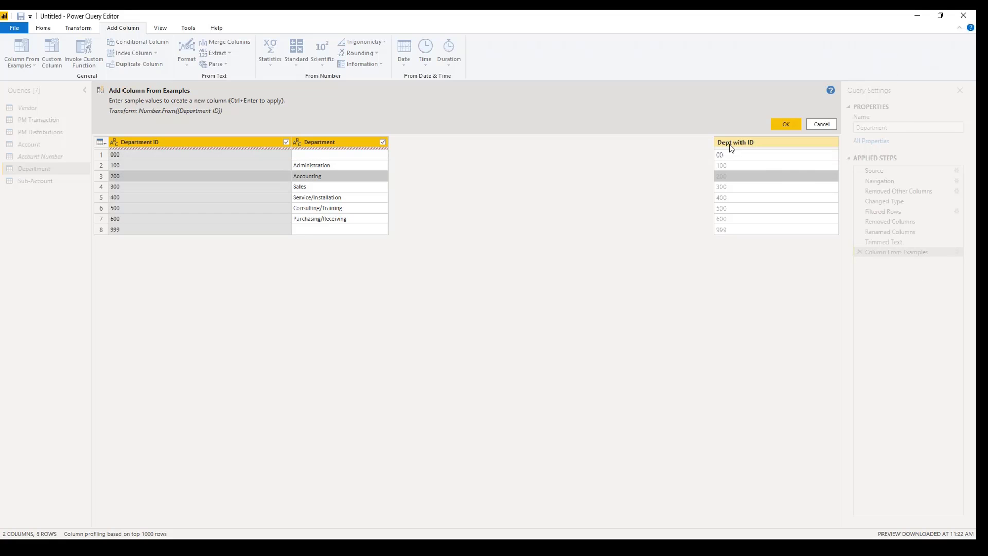
left_click(740, 156)
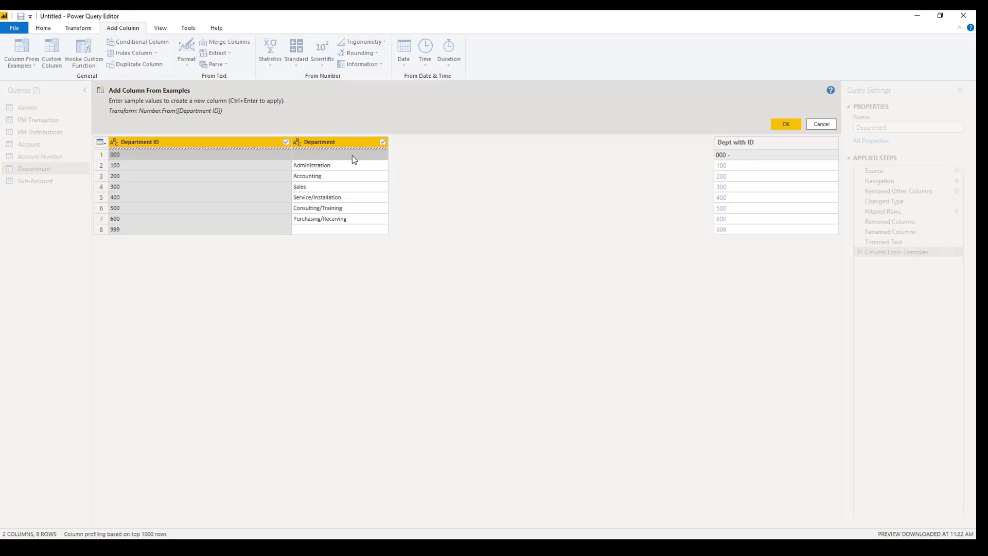
Enter "100 - Administration" as the example for department 100 and create the Dept with ID column.
left_click(761, 170)
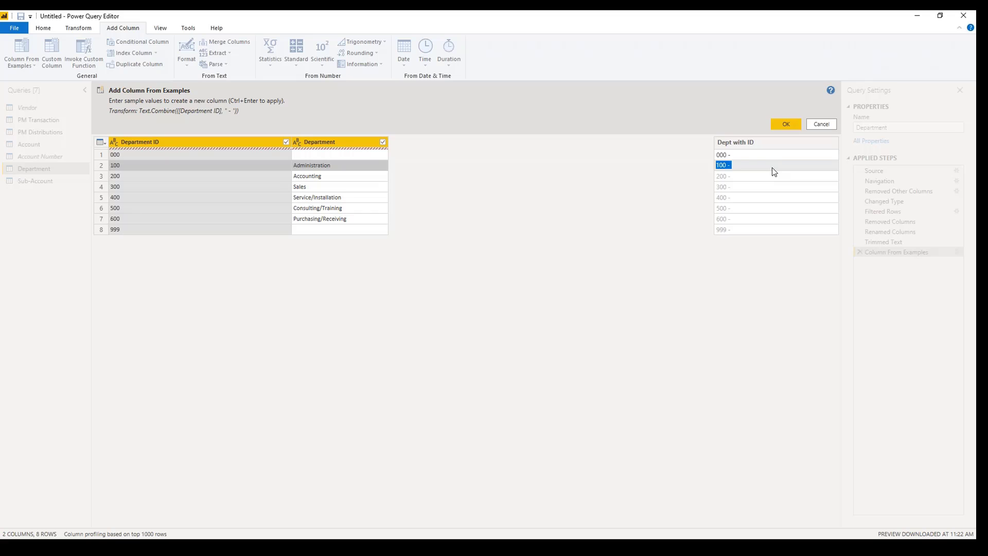
type("1000")
type(" - ")
type("Ad")
type("ministration")
key("Return")
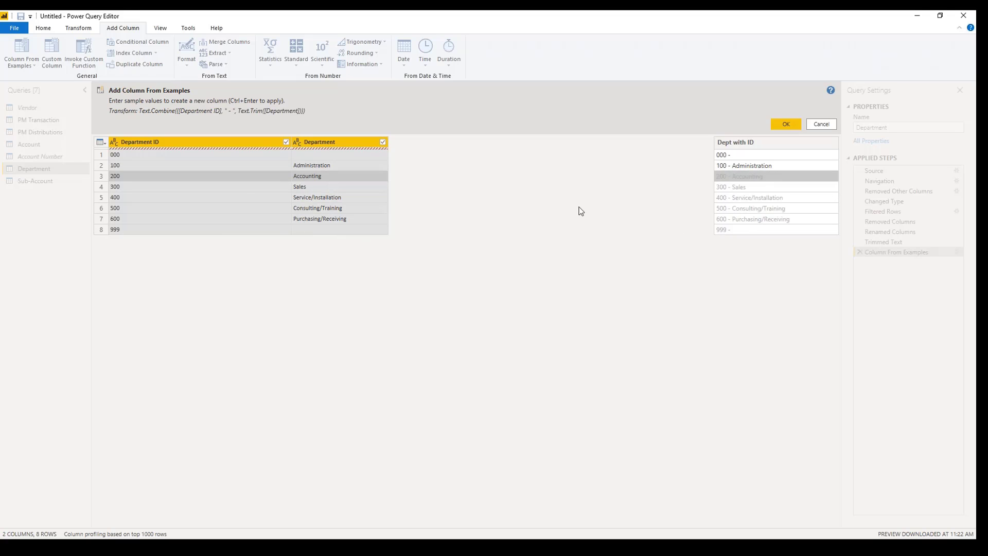
left_click(786, 124)
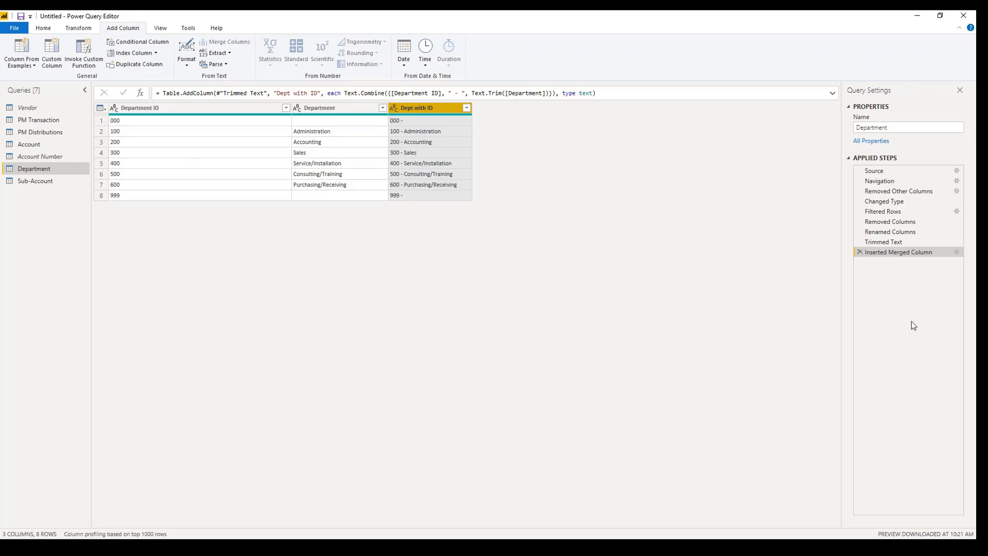
Delete the Inserted Merged Column step from the Department query, and view the PM Transaction and PM Distributions queries.
left_click(860, 252)
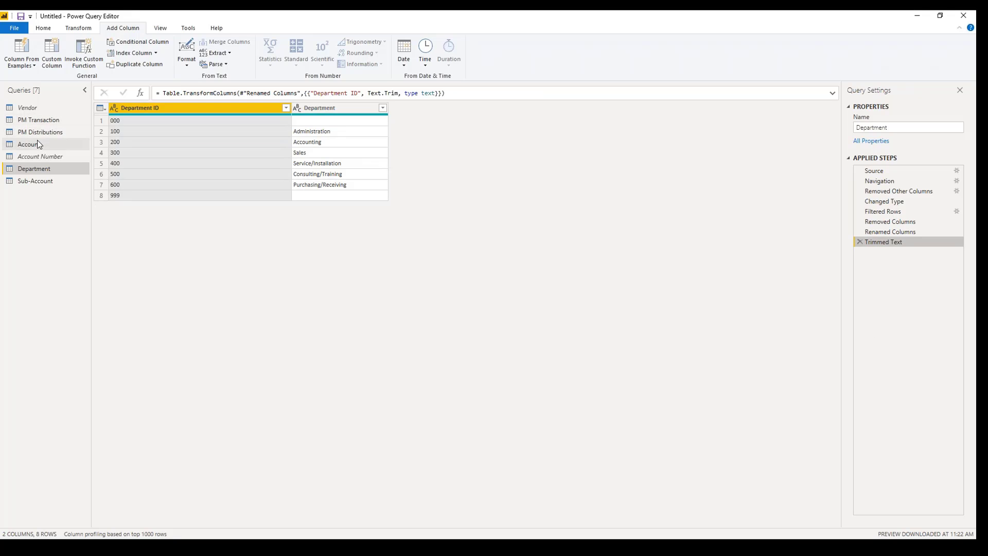
left_click(36, 123)
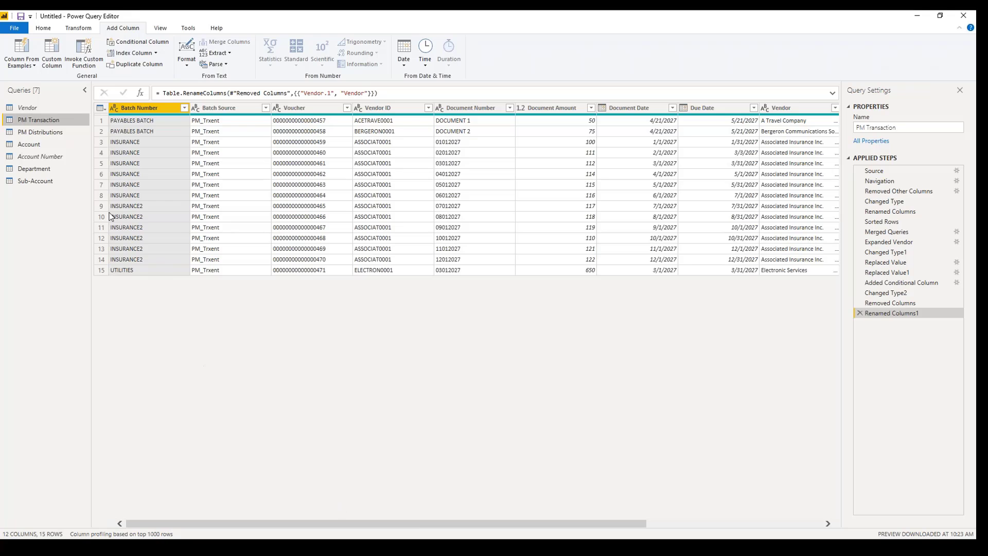
left_click(42, 138)
left_click(41, 132)
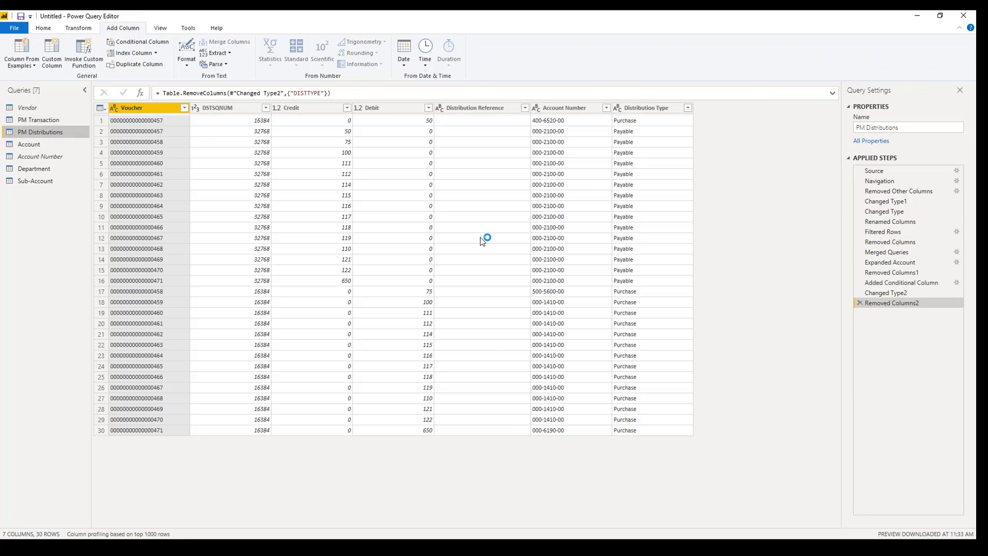
Try to merge PM Transaction into the PM Distributions query by matching the Voucher columns.
left_click(39, 119)
left_click(51, 131)
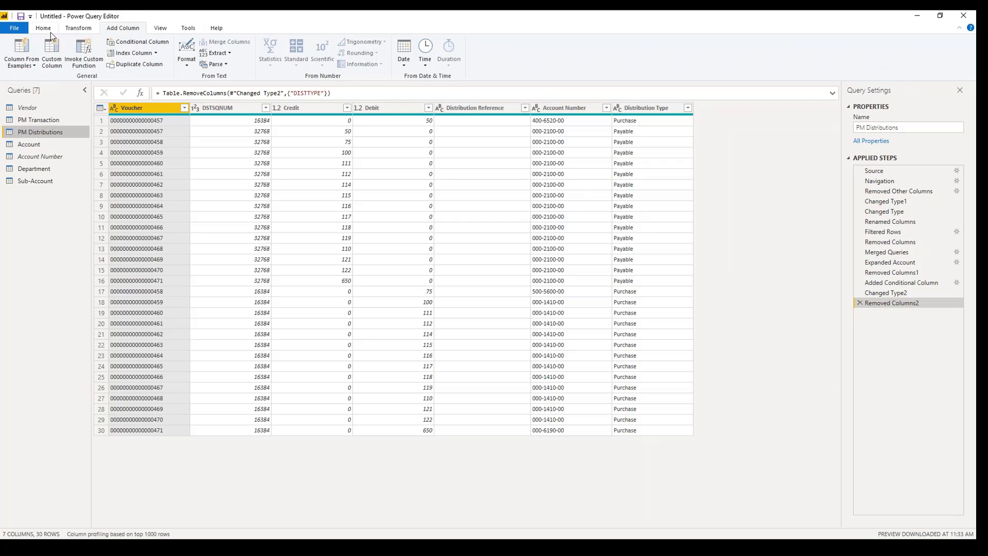
left_click(42, 28)
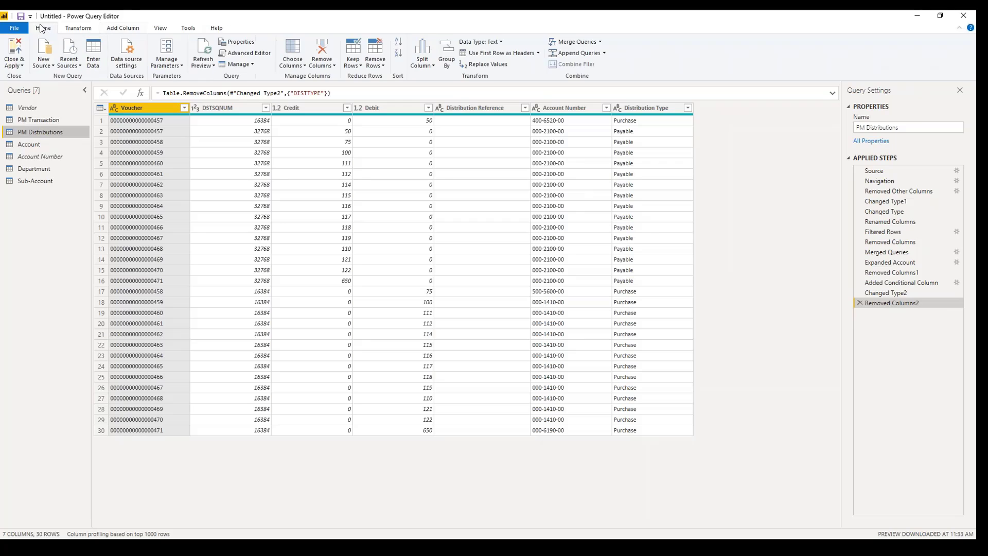
left_click(600, 42)
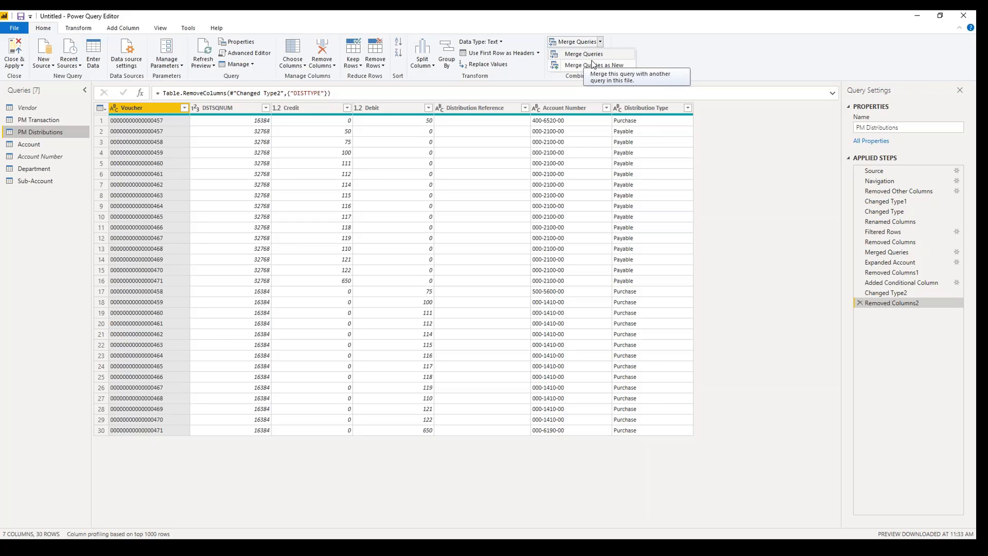
left_click(585, 54)
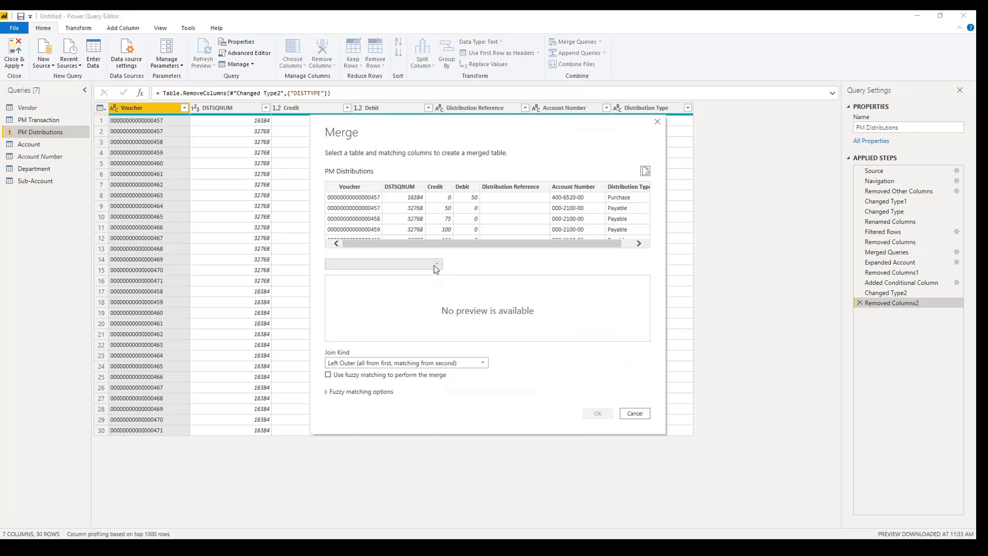
left_click(433, 264)
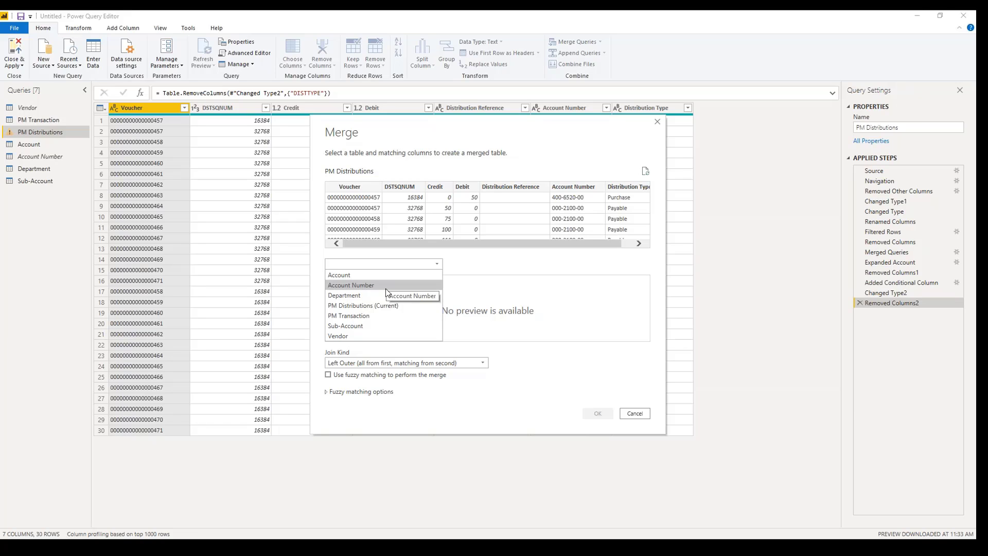
left_click(373, 316)
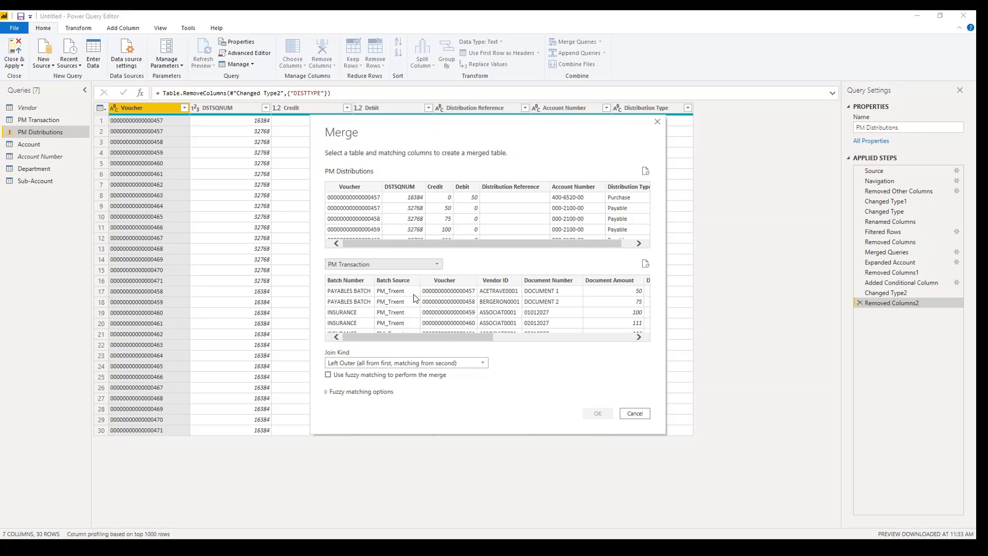
left_click(362, 195)
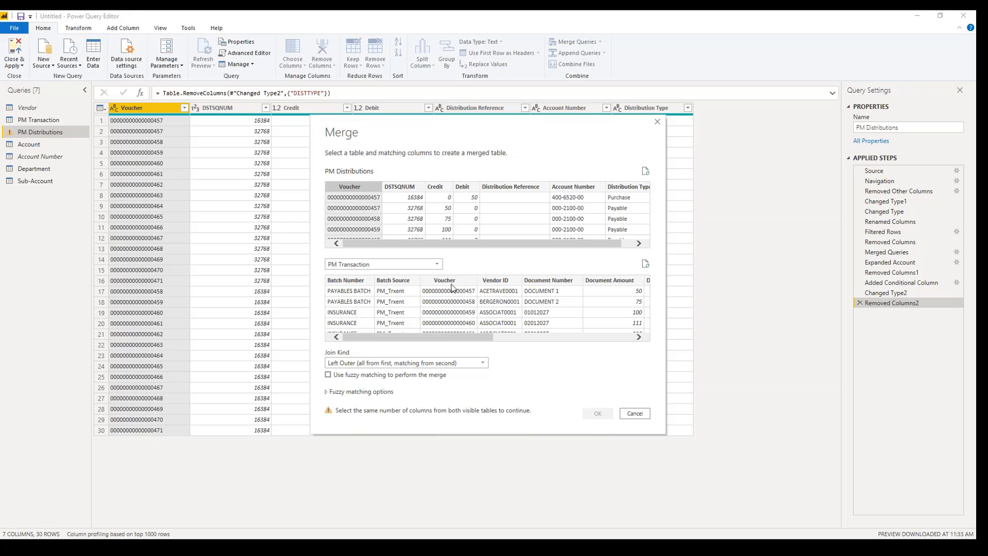
left_click(437, 309)
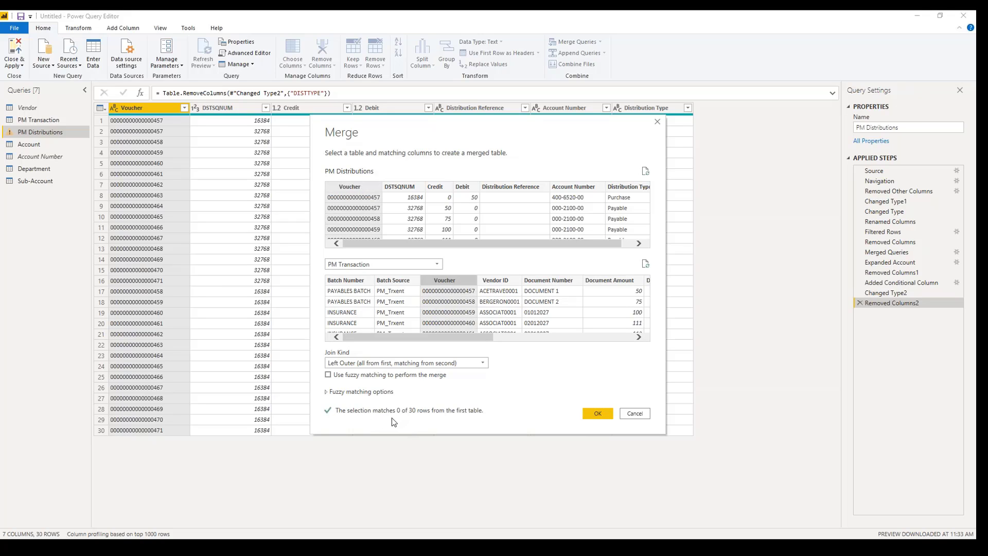
left_click(634, 413)
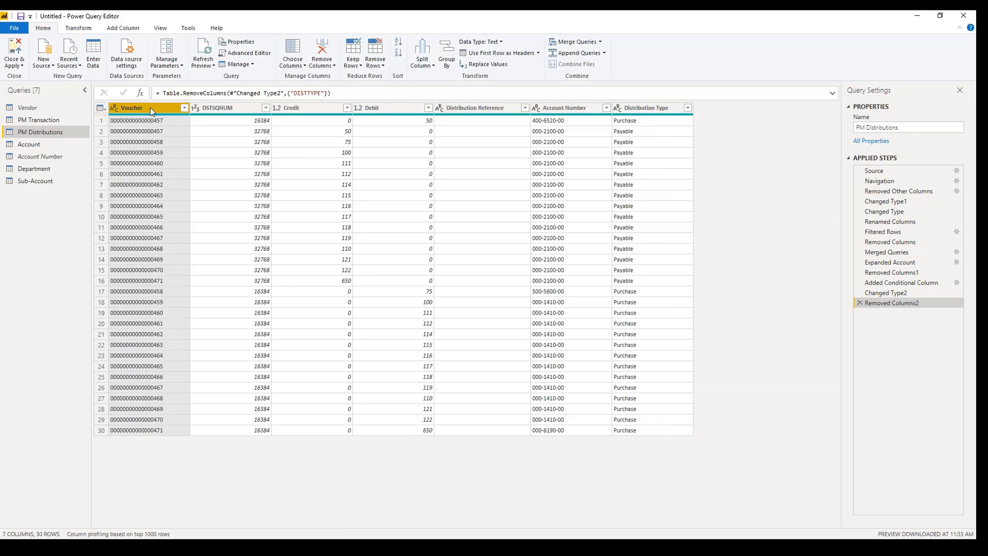
Trim the text in the Voucher column of both the PM Distributions and PM Transaction queries.
right_click(151, 107)
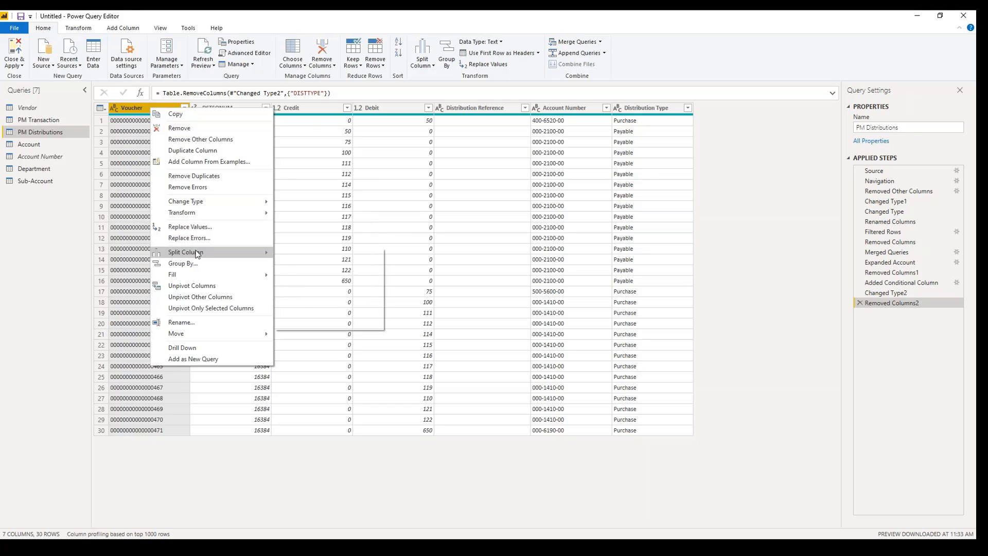
mouse_move(203, 218)
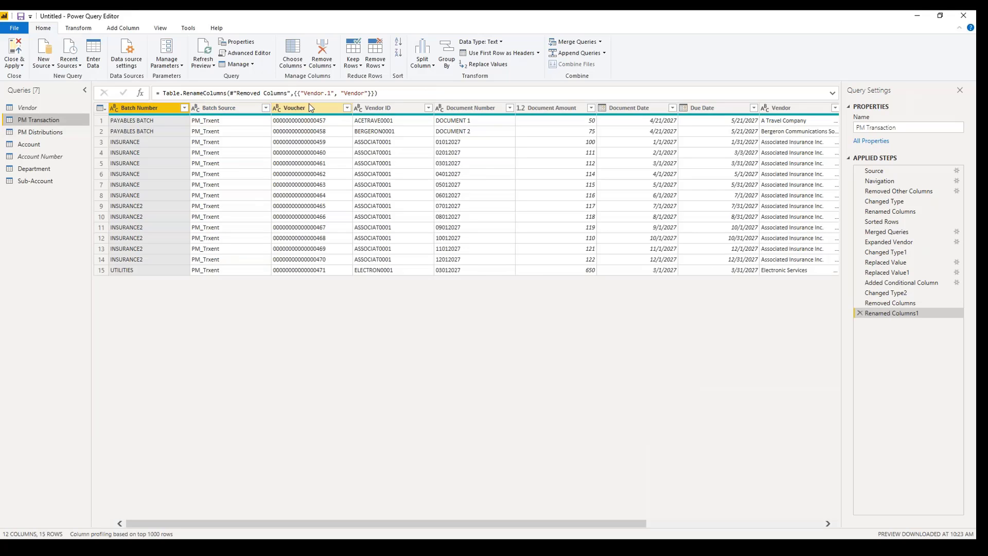
left_click(309, 108)
right_click(309, 108)
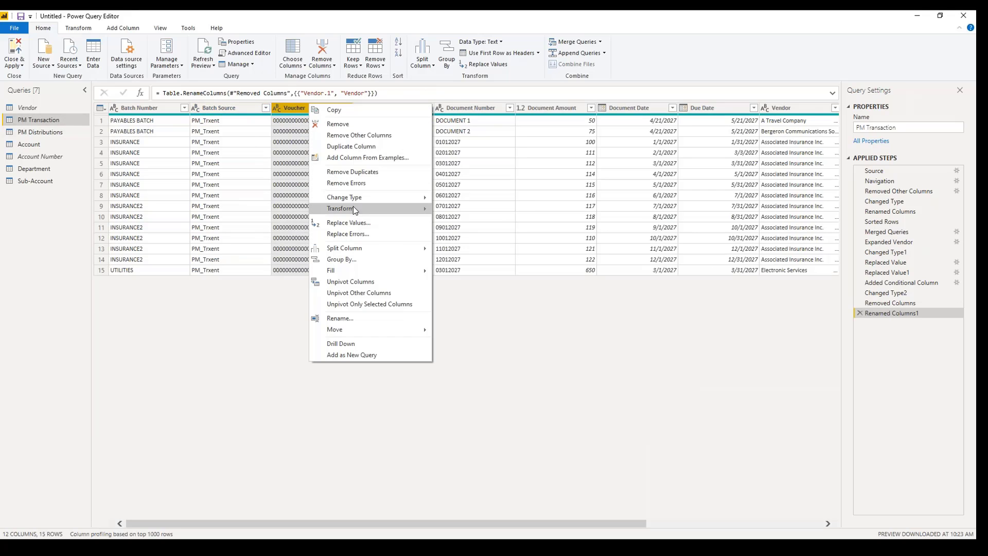
mouse_move(354, 210)
left_click(472, 241)
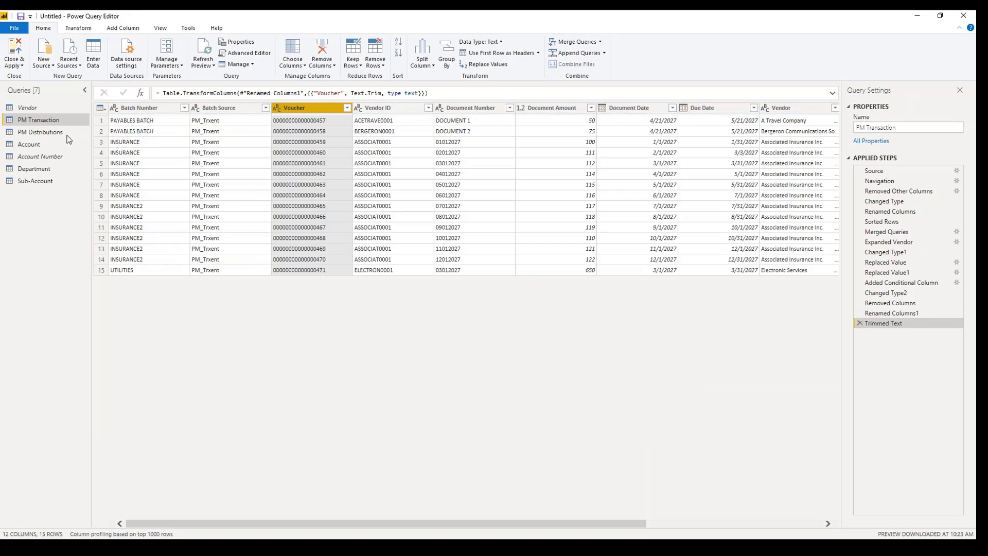
Merge PM Transaction into PM Distributions on the Voucher columns with a left outer join.
left_click(47, 131)
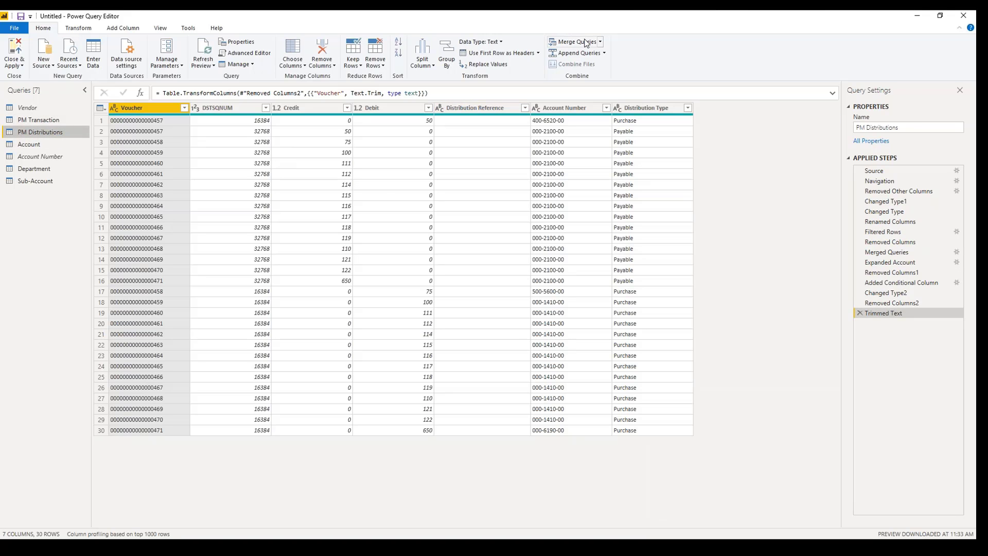
left_click(586, 43)
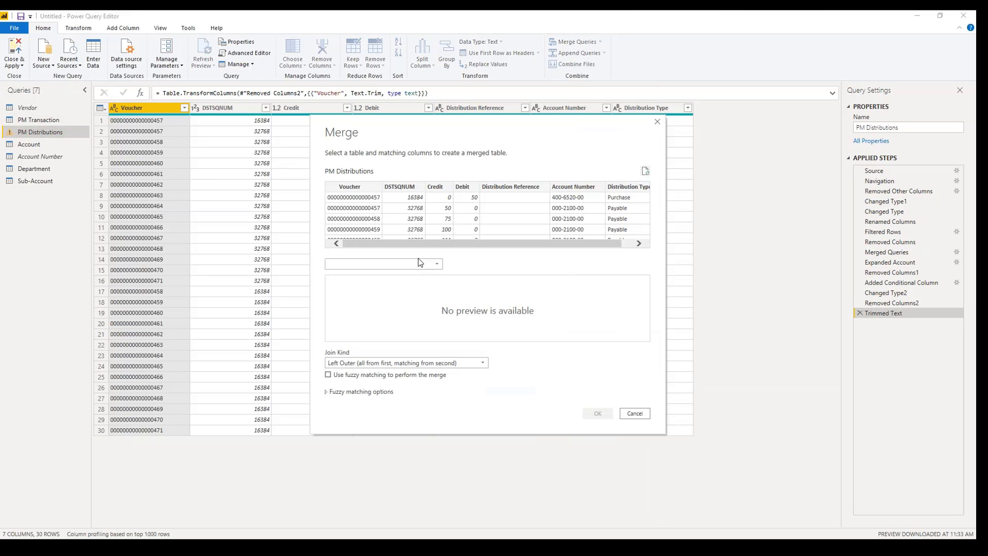
left_click(420, 266)
left_click(382, 317)
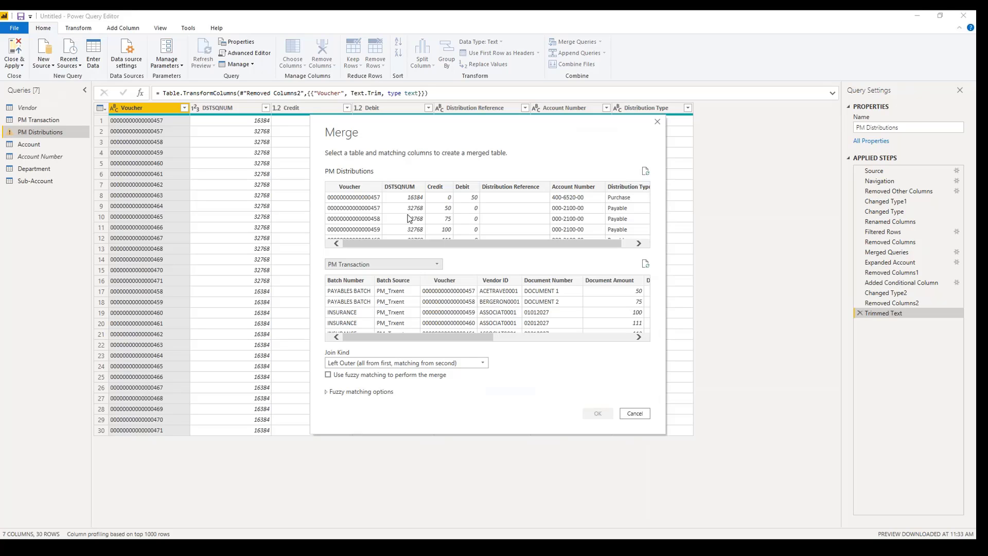
left_click(350, 186)
left_click(465, 288)
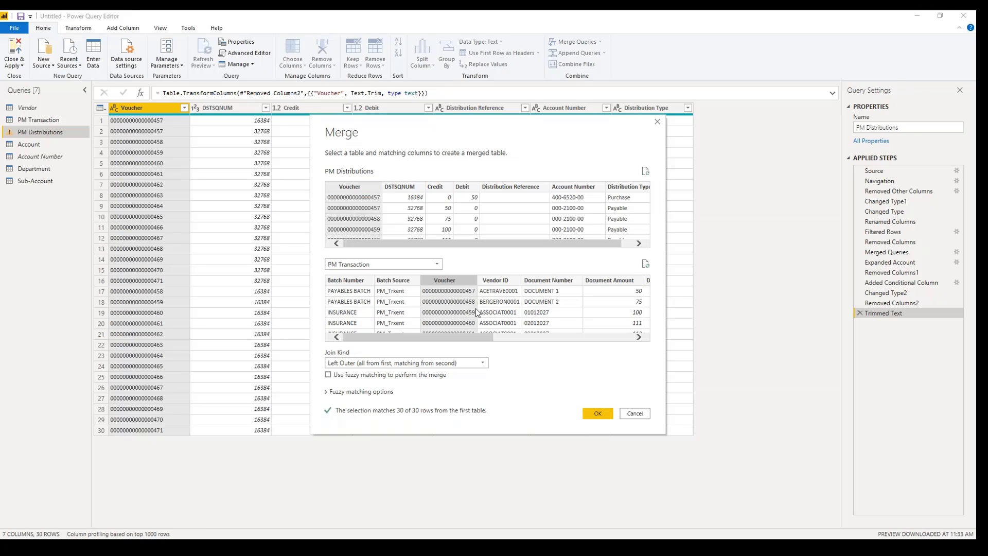
left_click(600, 416)
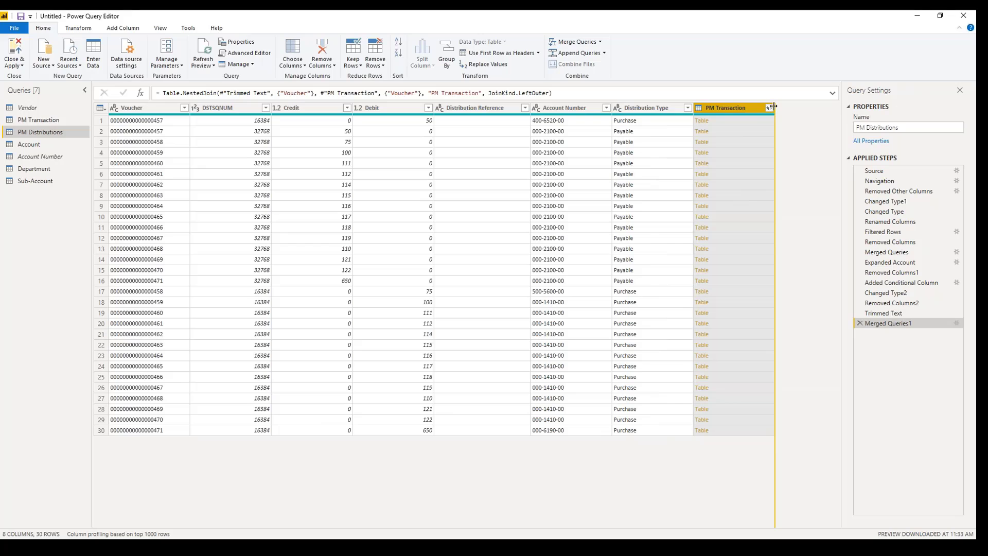
Expand the merged PM Transaction column with all of its fields except Voucher.
left_click(769, 107)
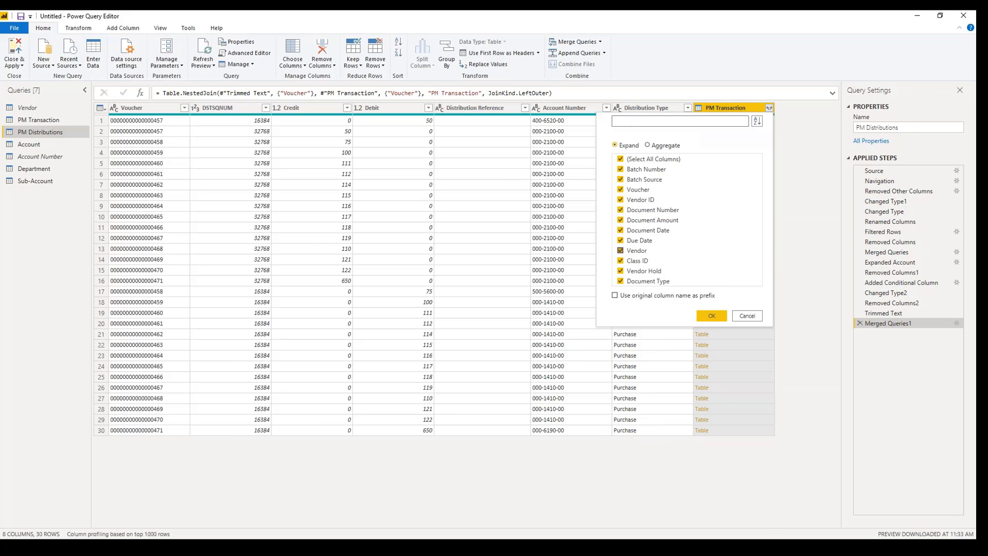
left_click(622, 191)
left_click(714, 316)
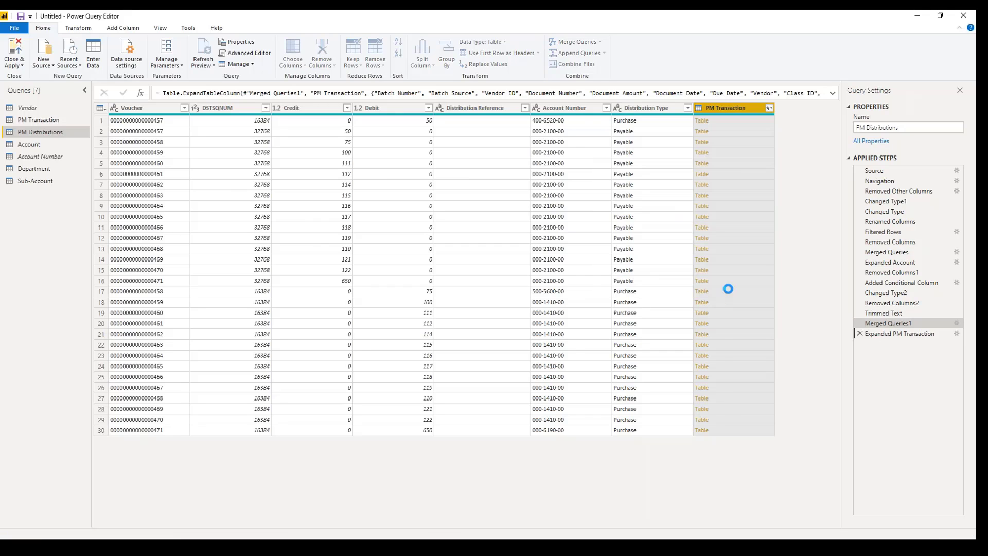
Disable loading for the PM Transaction query.
left_click(43, 119)
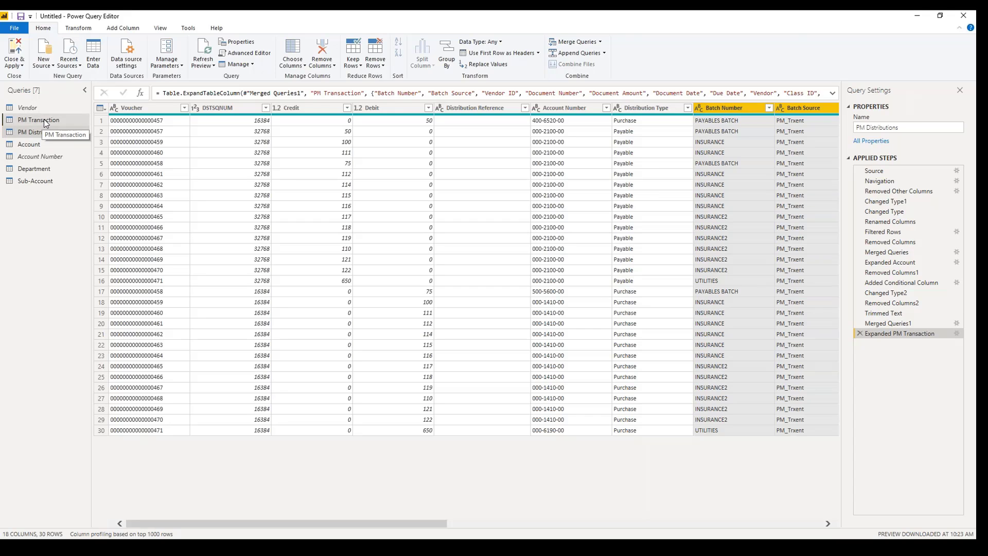
right_click(45, 119)
left_click(81, 178)
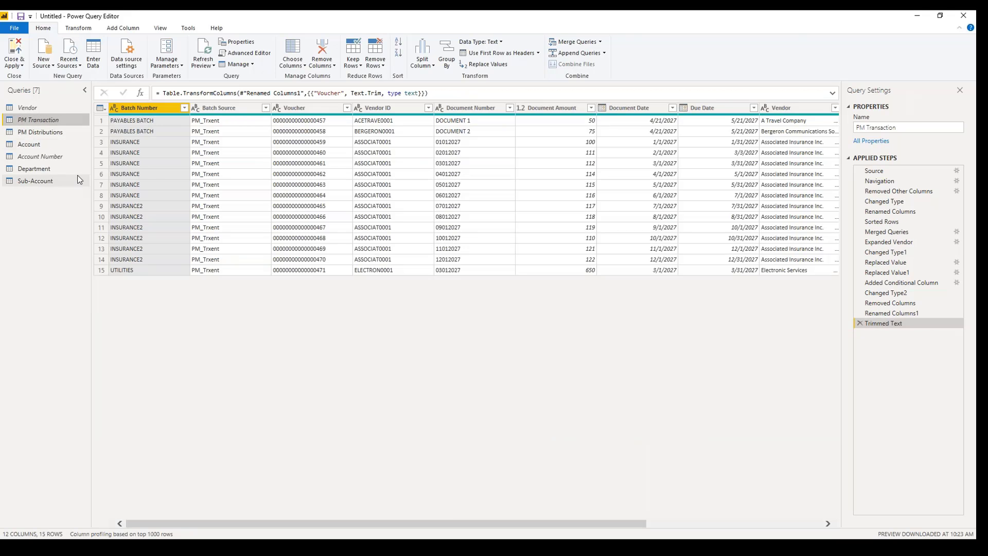
Rename the DSTSQNUM column in PM Distributions as "Line Number".
left_click(40, 131)
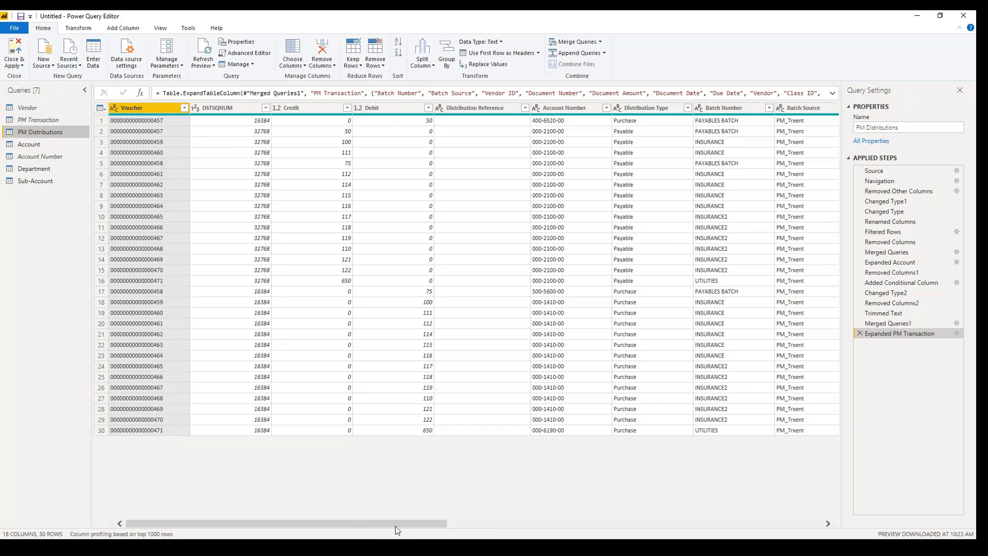
double_click(212, 106)
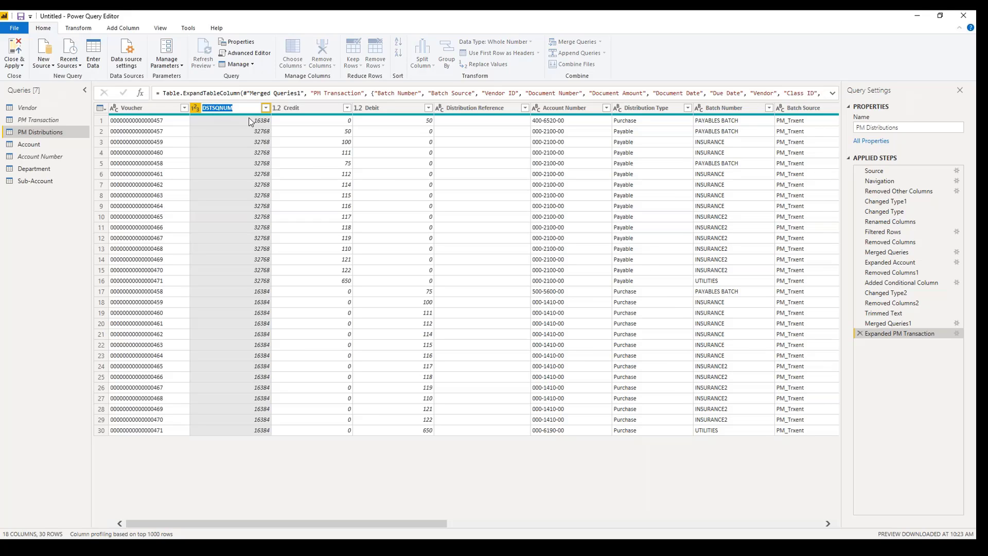
type("ineLine Number")
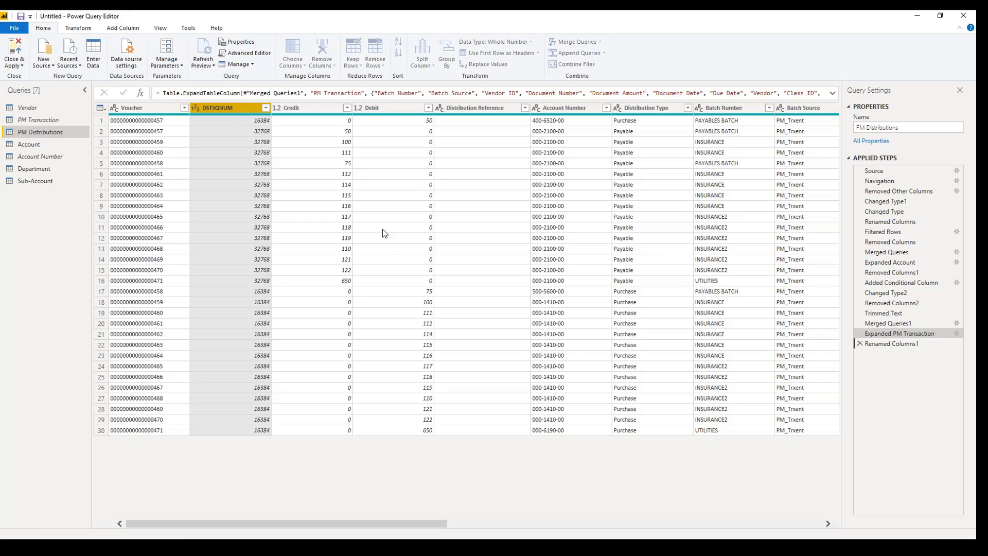
key("Return")
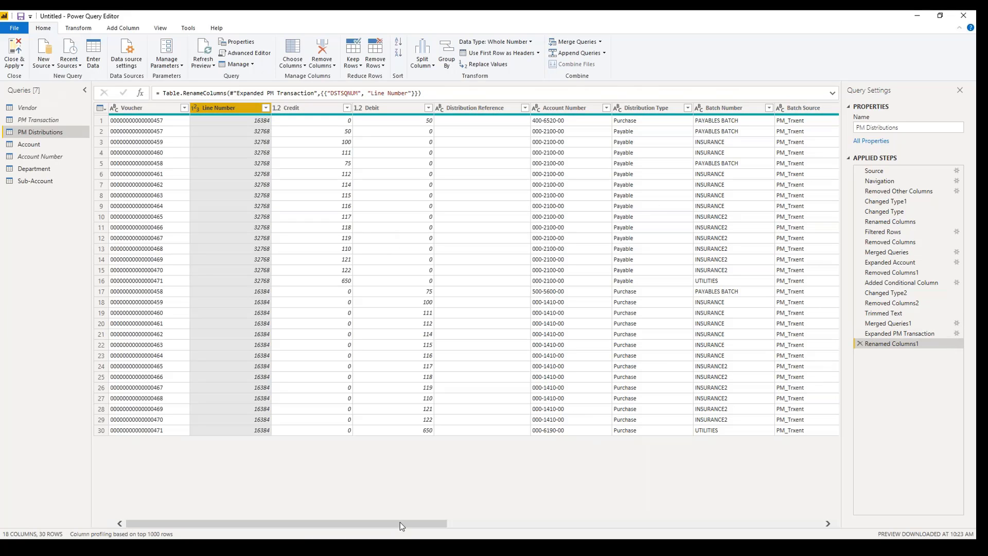
Add an Age column calculated from the Due Date column in PM Distributions.
left_click_drag(400, 522, 690, 536)
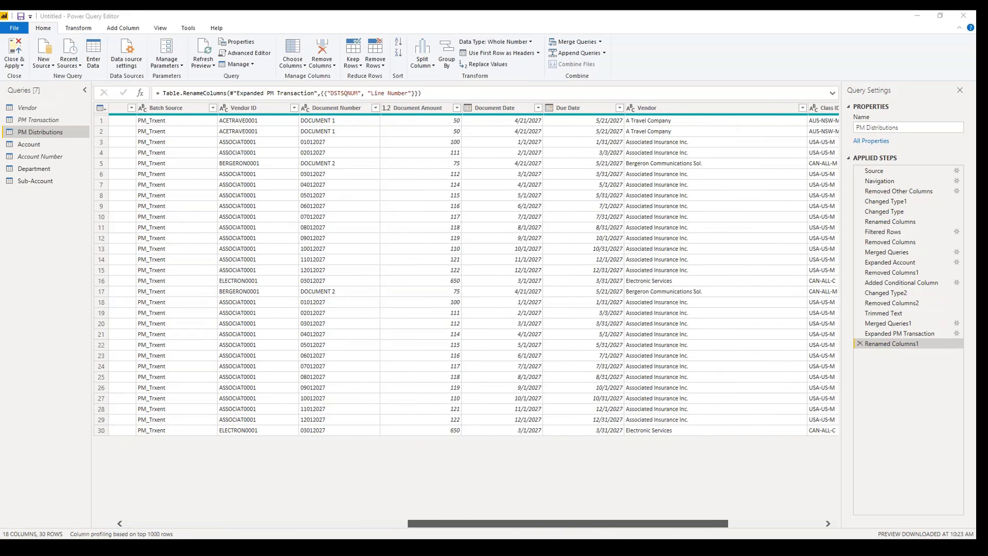
scroll(561, 137, "right", 2)
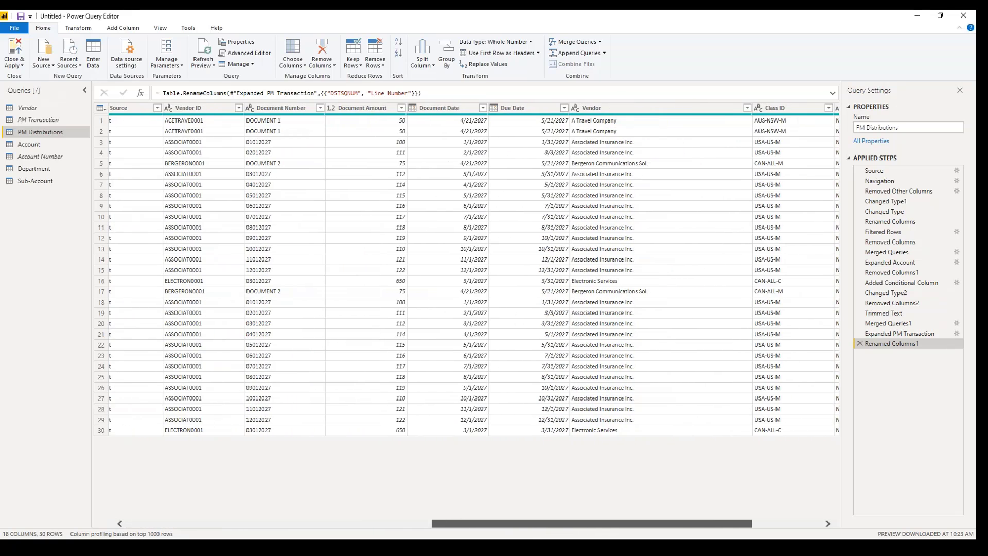
left_click(532, 109)
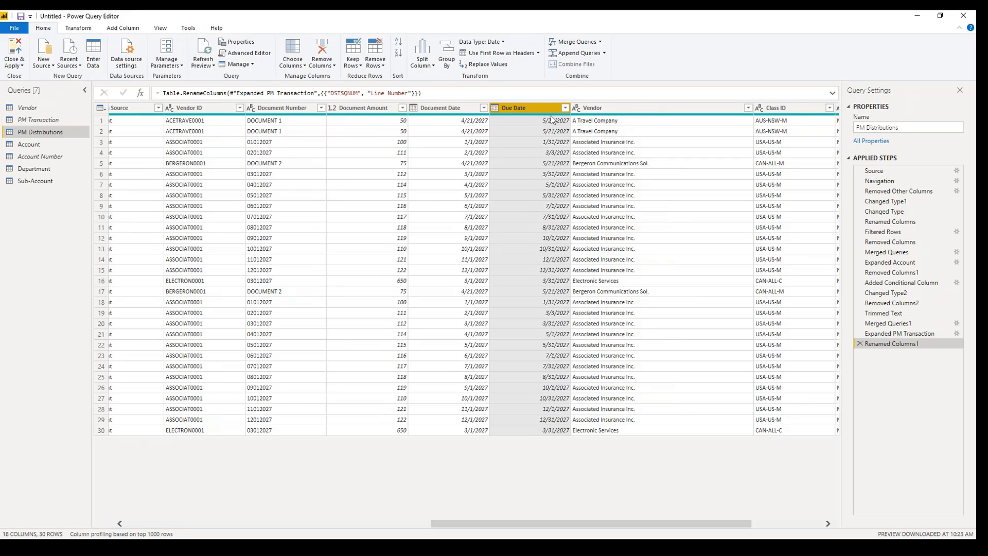
left_click(122, 28)
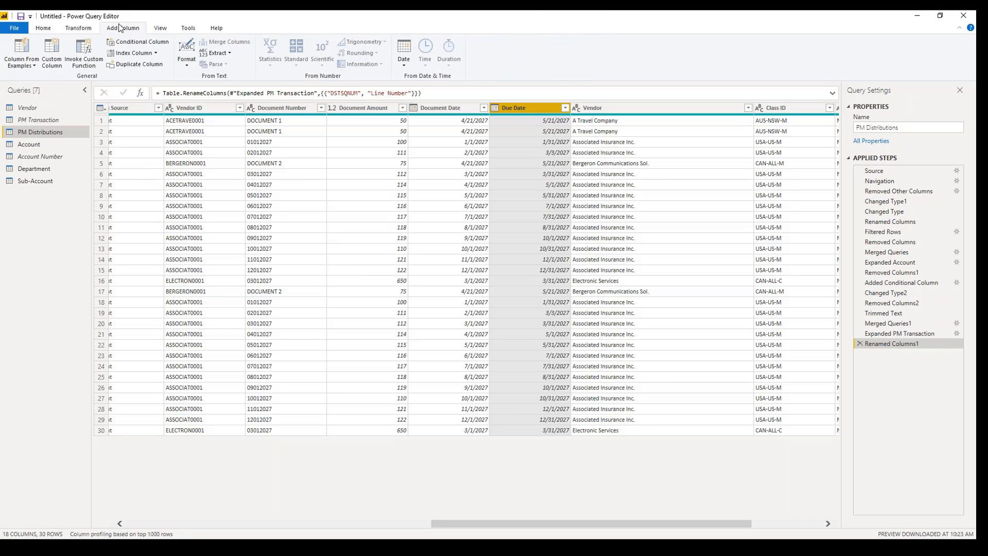
left_click(404, 62)
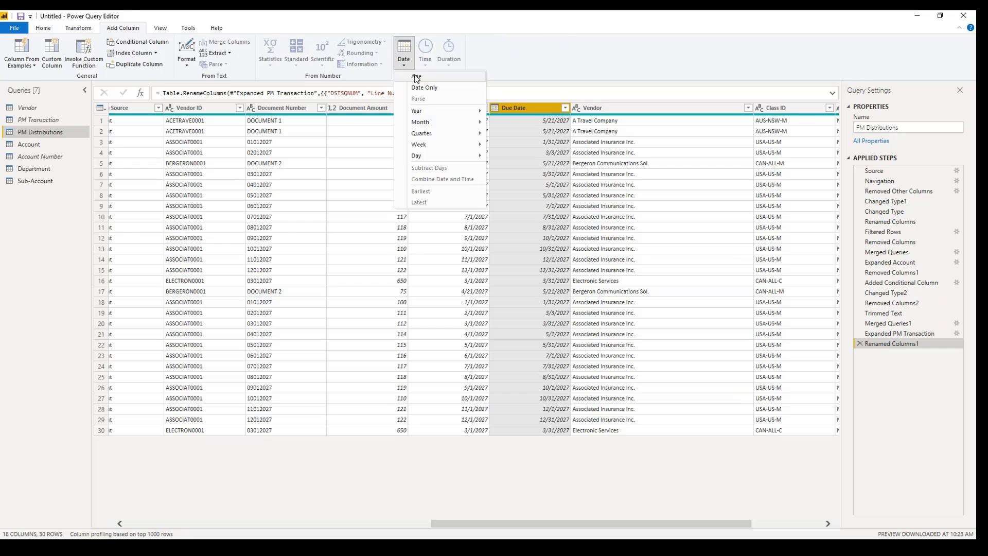
left_click(416, 78)
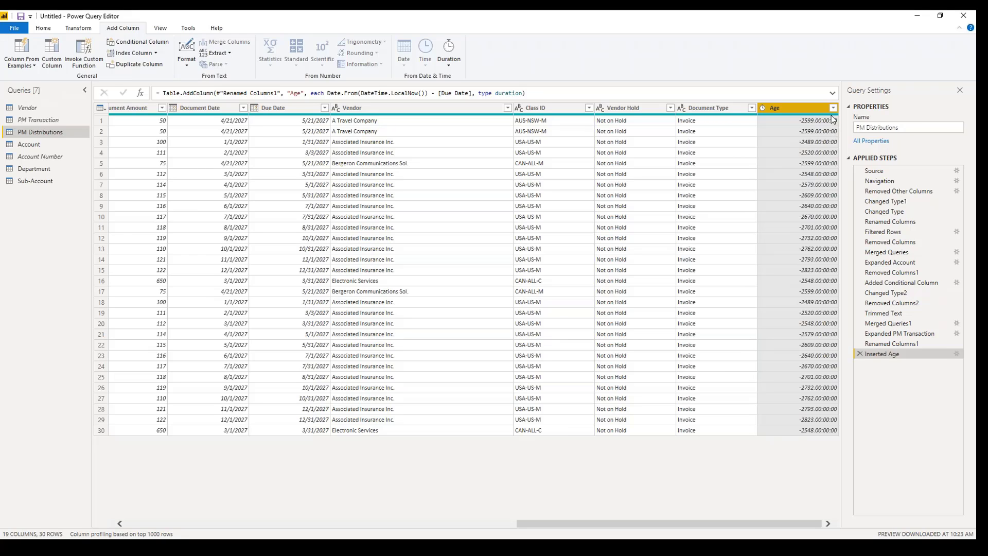
Change the data type of the Age column to Whole Number.
mouse_move(764, 109)
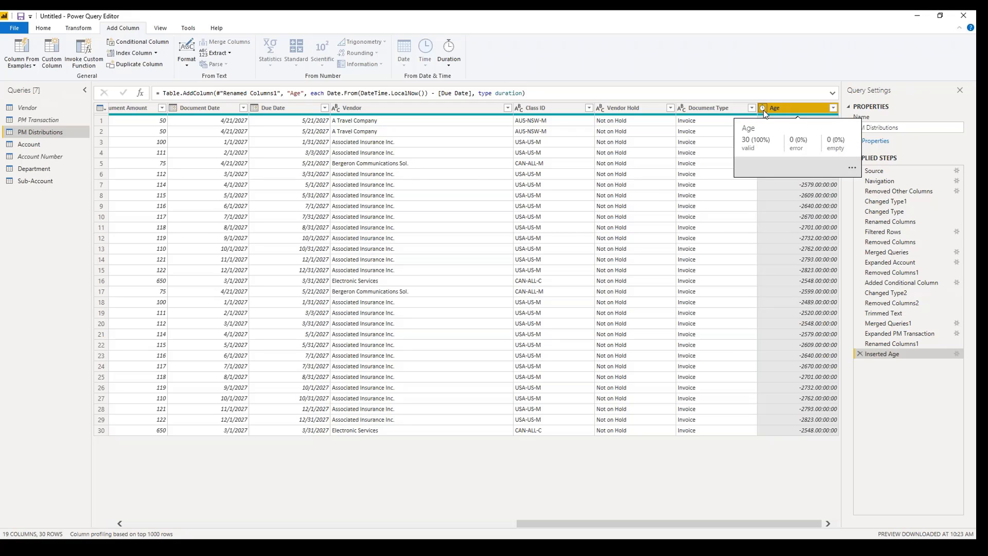
left_click(764, 106)
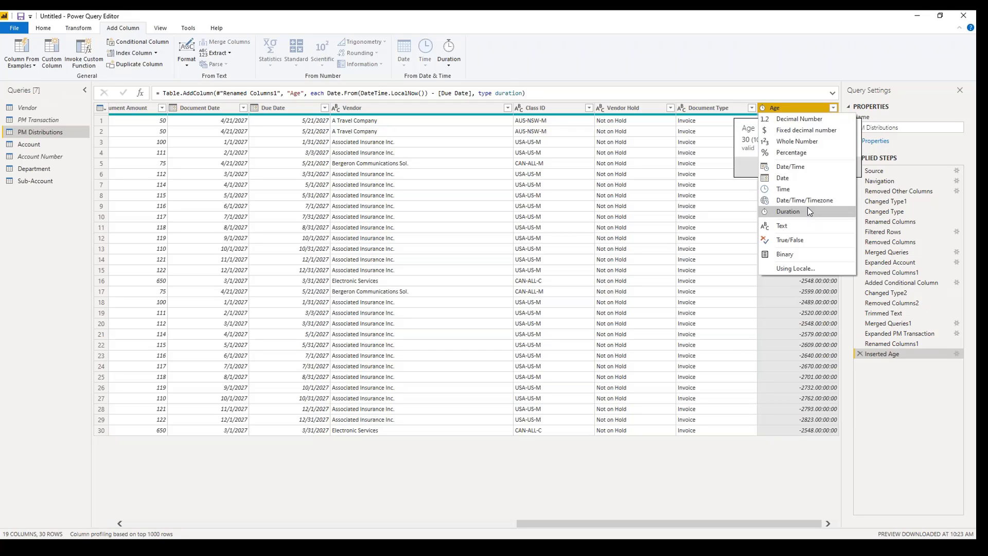
left_click(805, 147)
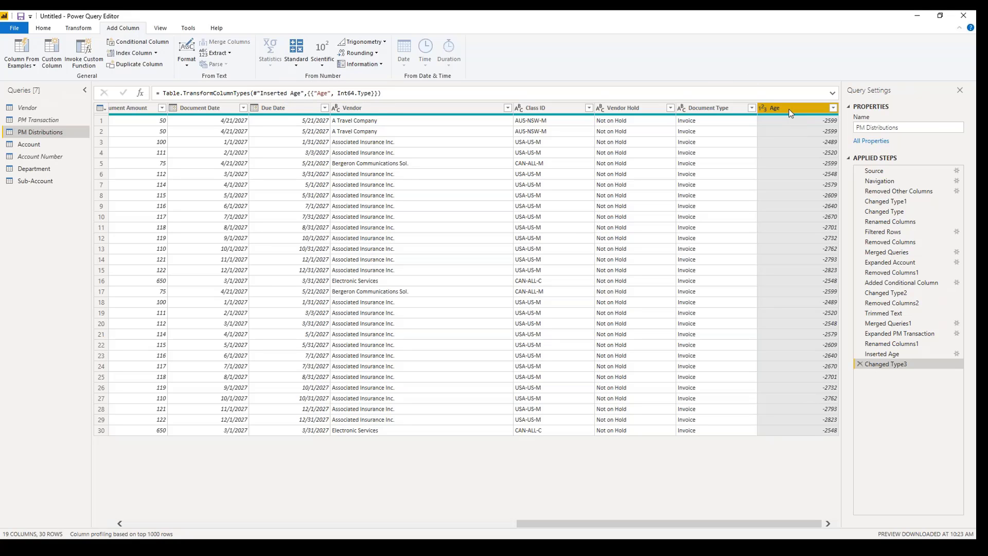
Multiply the values in the Age column of PM Distributions by -1.
left_click(80, 29)
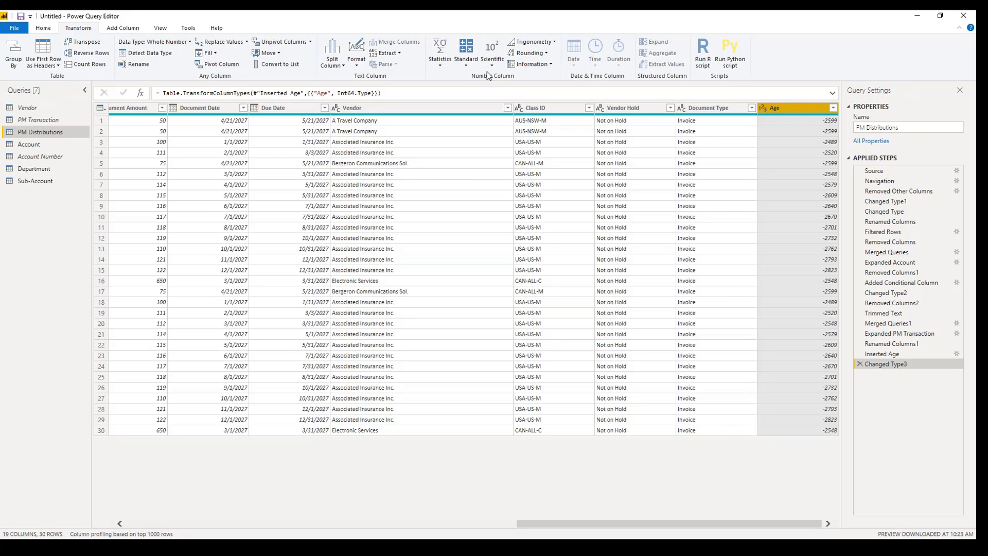
left_click(467, 66)
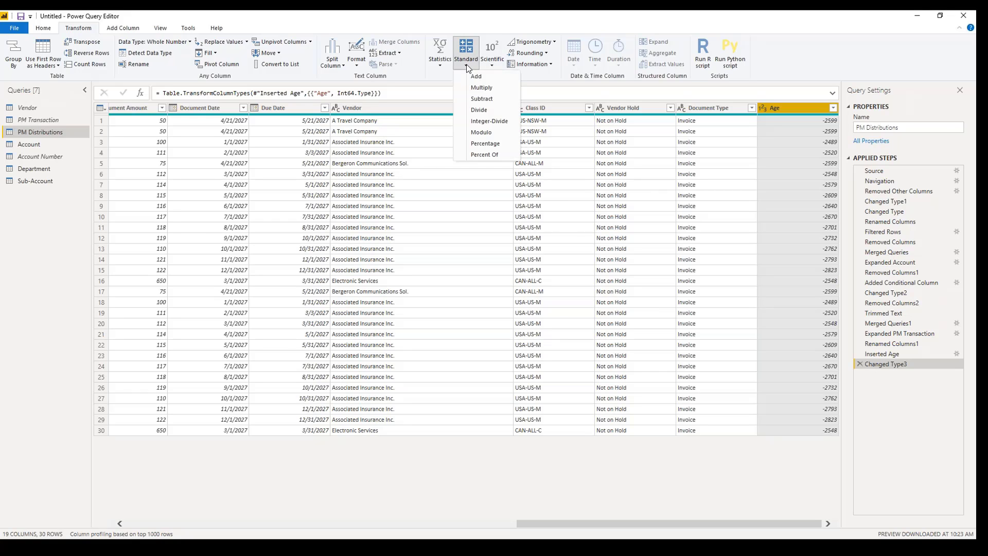
left_click(481, 88)
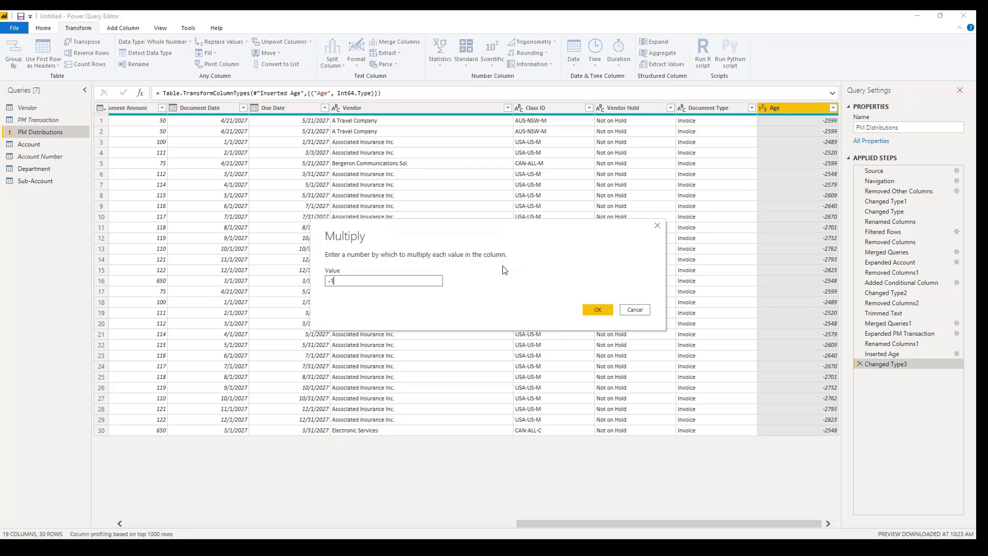
type("-1")
left_click(605, 311)
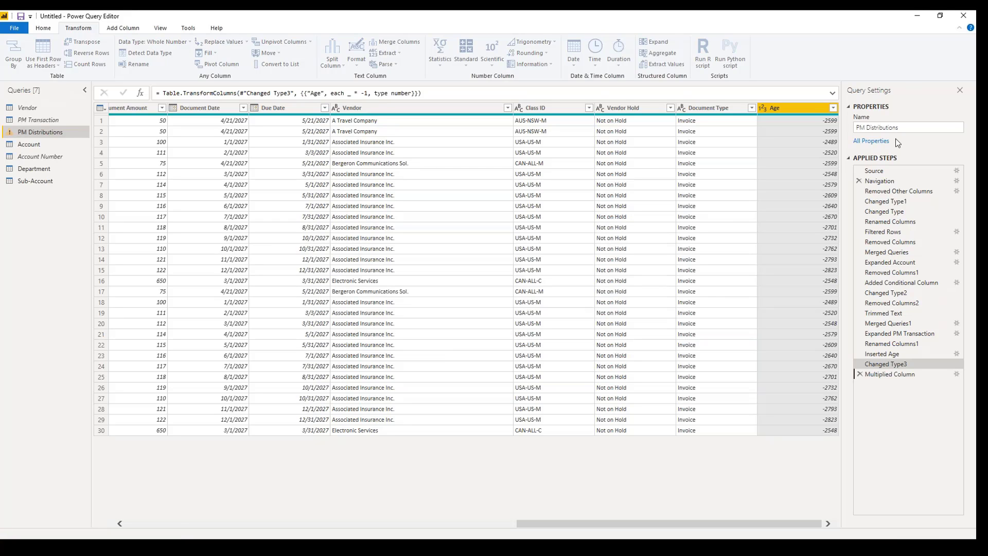
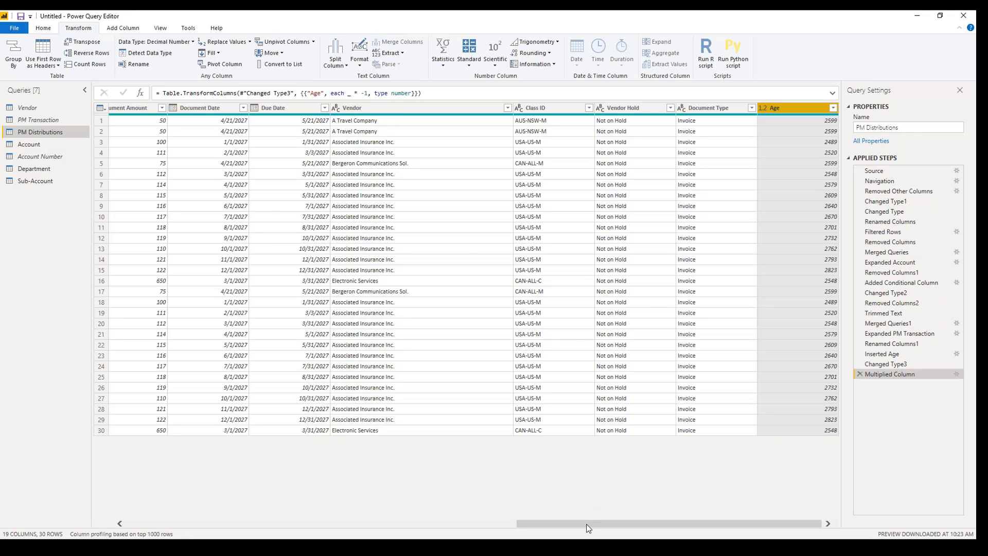
Duplicate the PM Distributions query.
left_click_drag(588, 524, 198, 523)
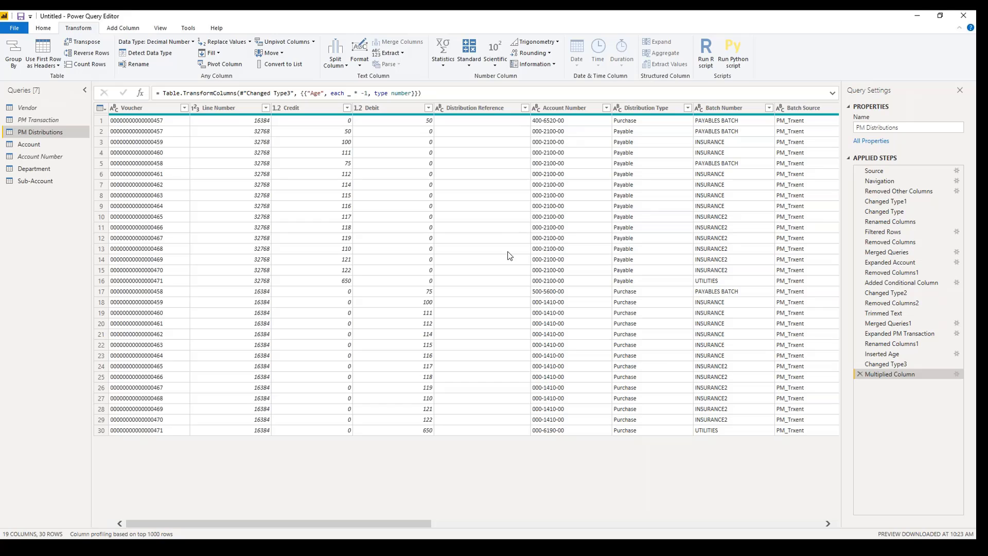
right_click(51, 132)
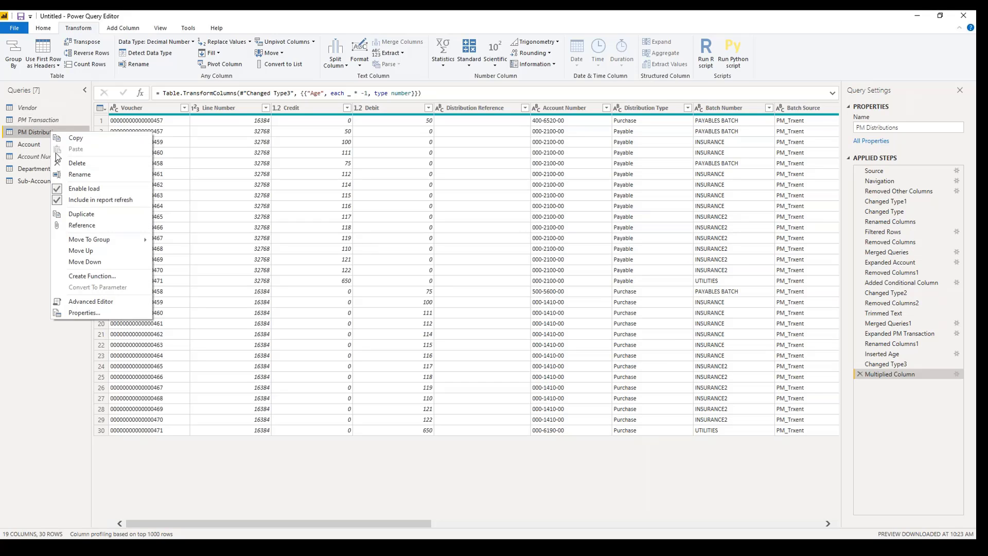
left_click(82, 215)
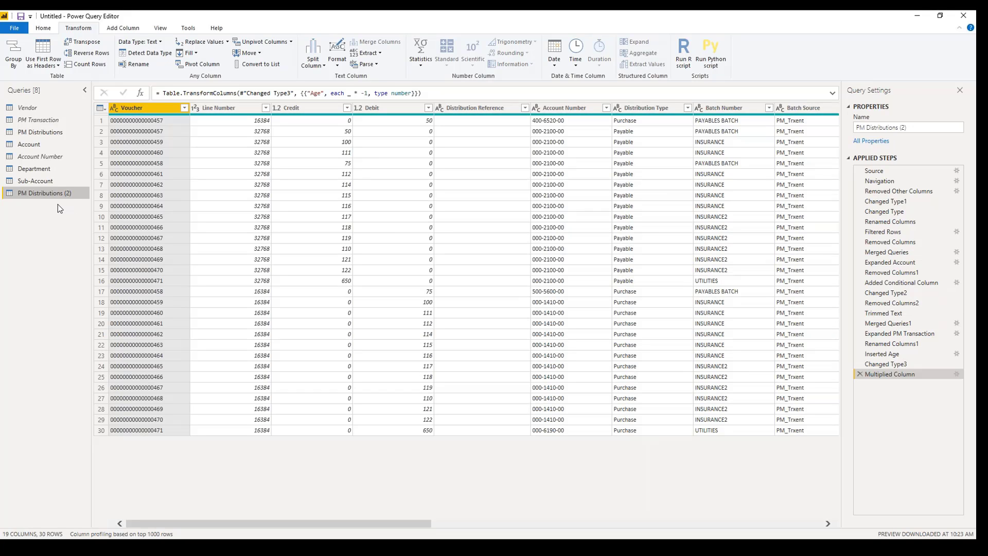
Set up an advanced Group By on the duplicated query with Account Number and Voucher as the grouping columns.
left_click(16, 53)
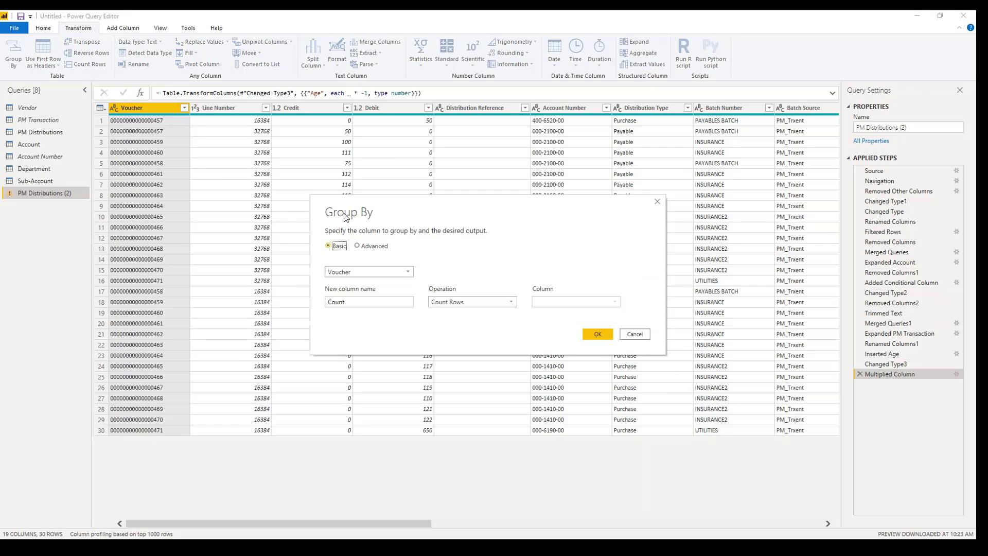
left_click(395, 271)
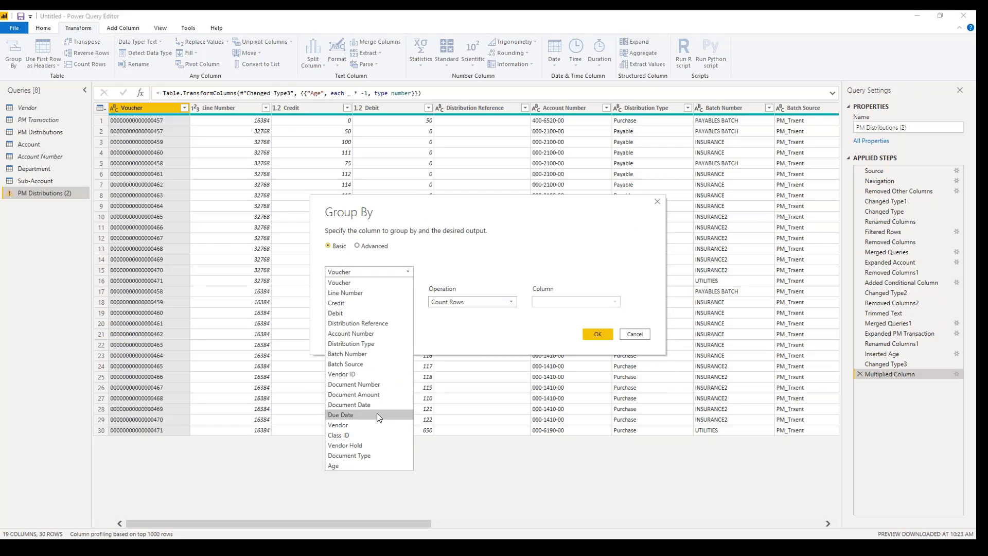
left_click(380, 333)
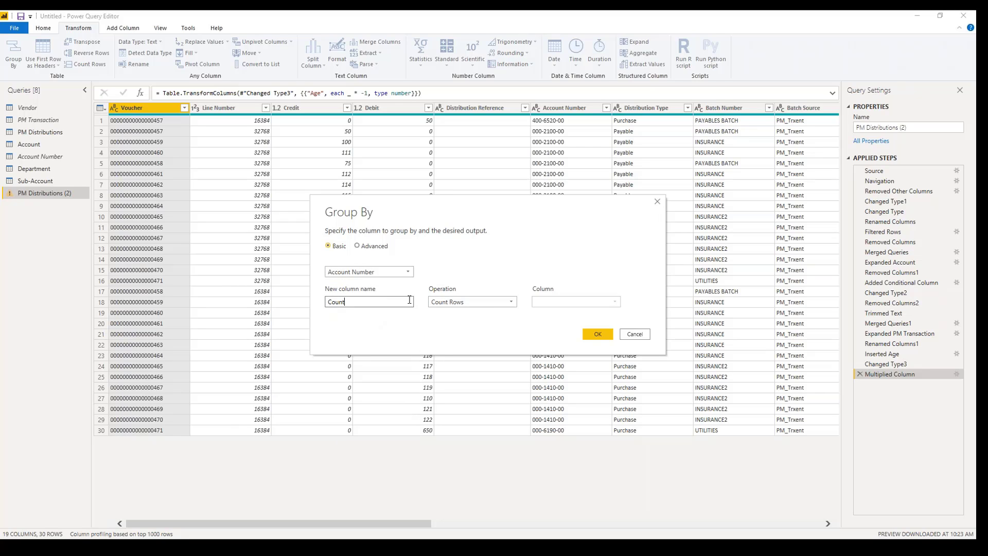
left_click(369, 247)
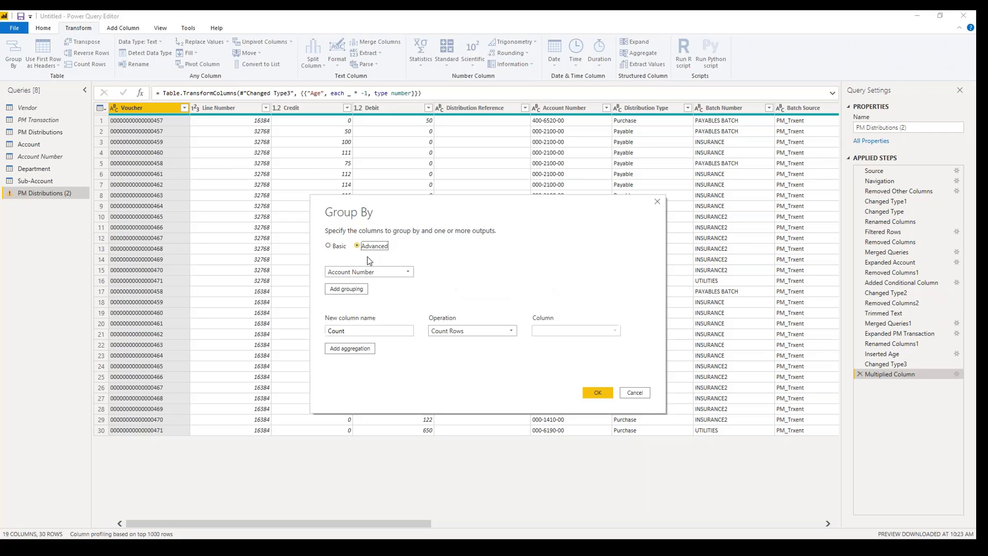
left_click(355, 288)
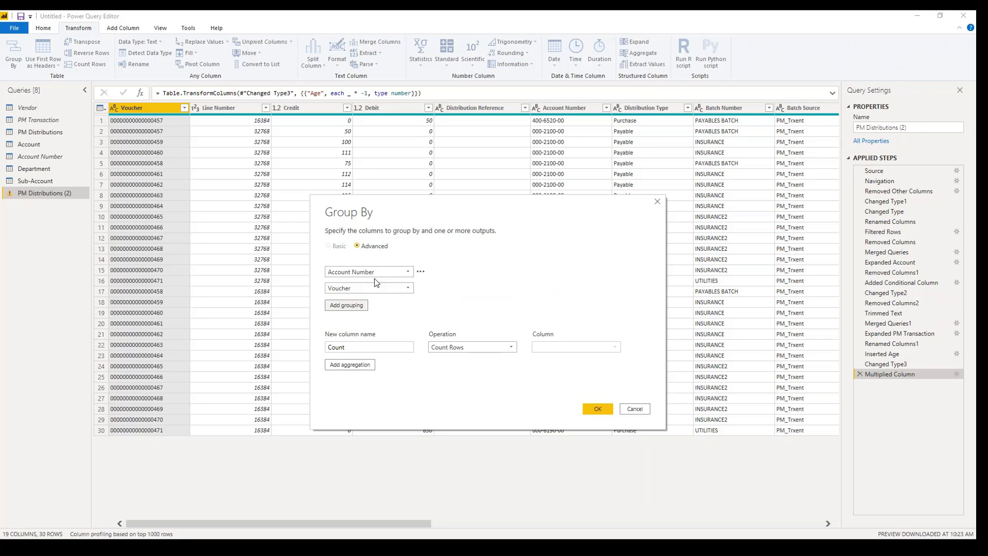
left_click(381, 289)
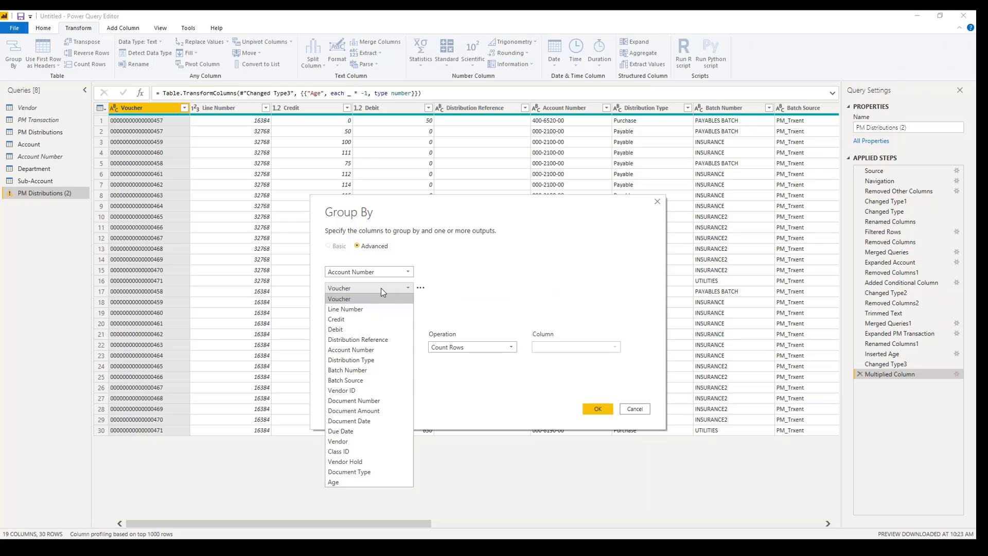
left_click(391, 285)
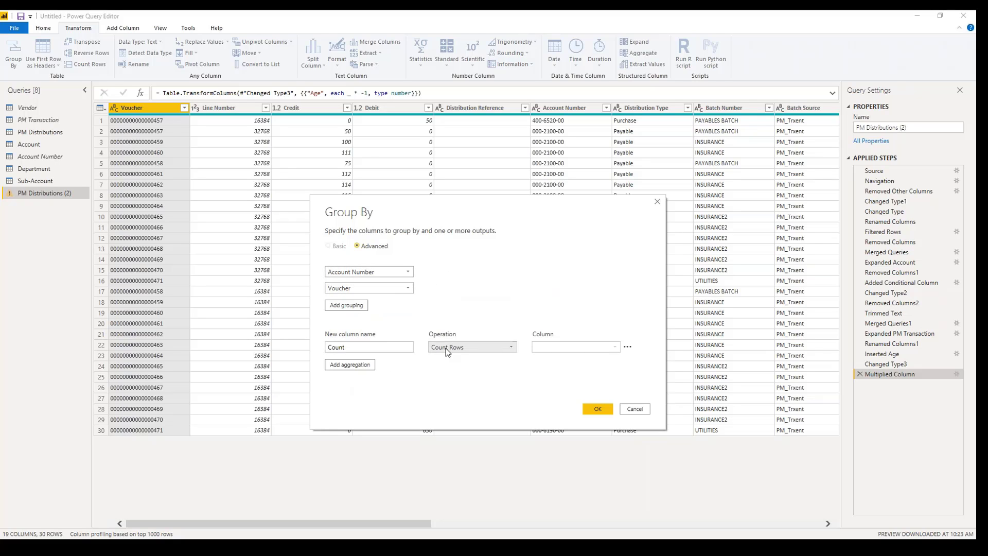
Define two Sum aggregations for the grouping, one on the Credit column and one on the Debit column.
left_click(468, 347)
left_click(470, 363)
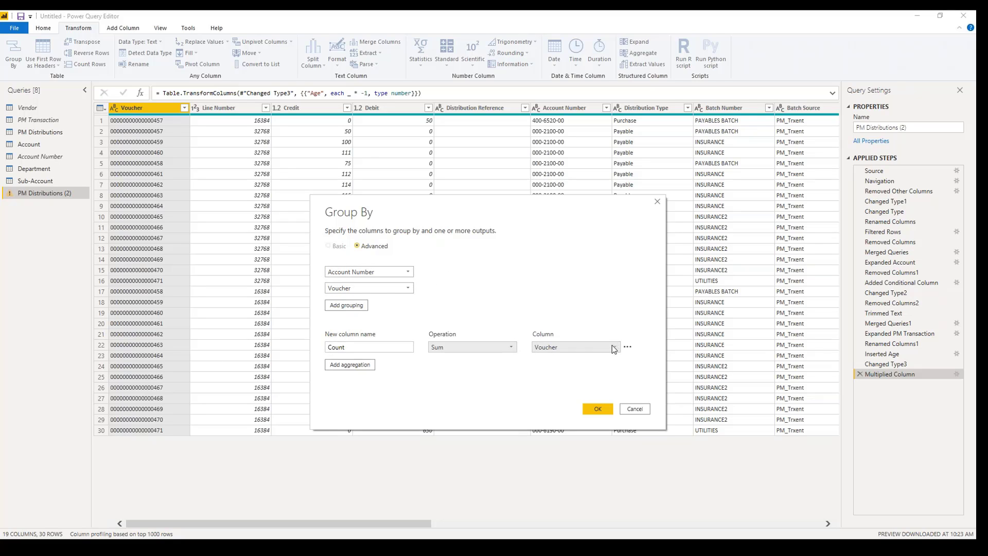
left_click(612, 346)
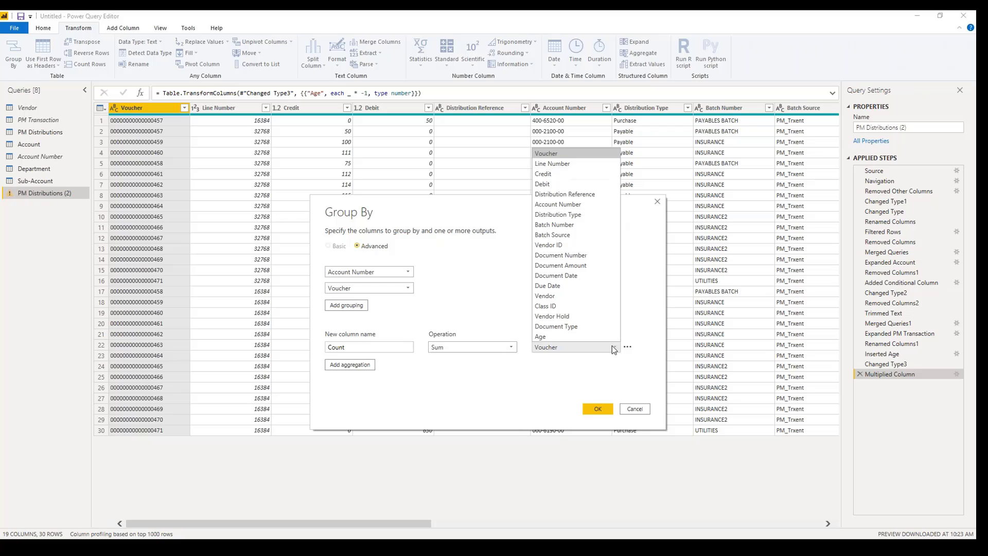
left_click(551, 175)
left_click(351, 366)
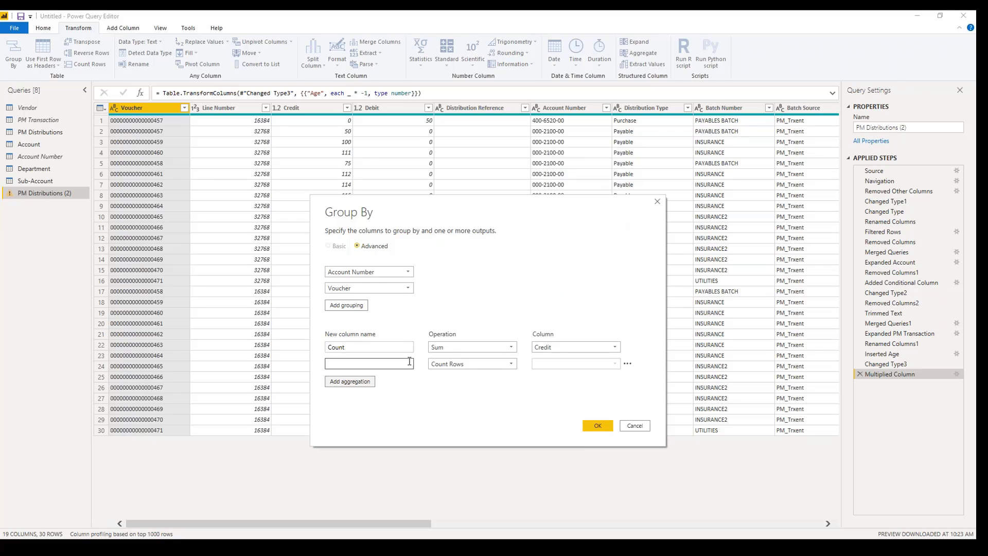
left_click(485, 364)
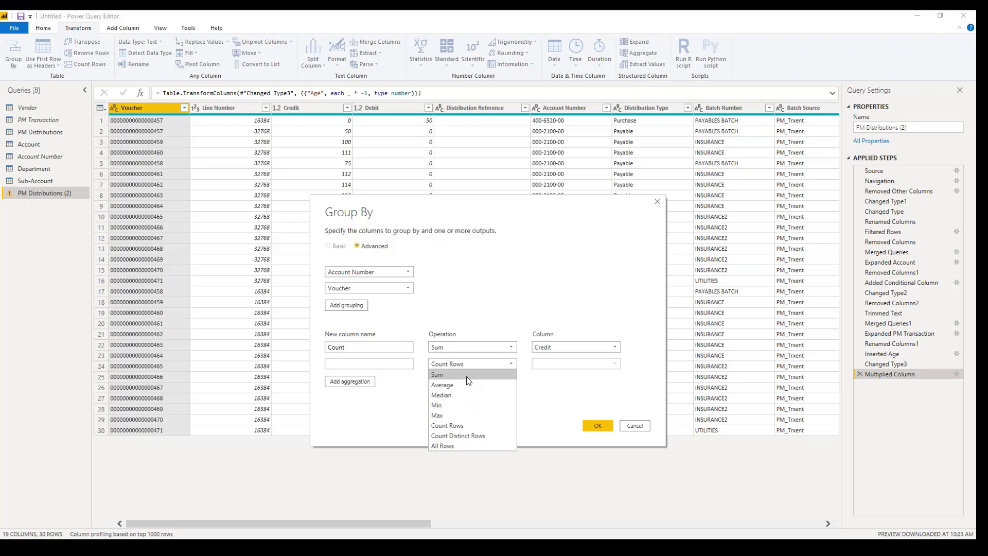
left_click(463, 374)
left_click(567, 362)
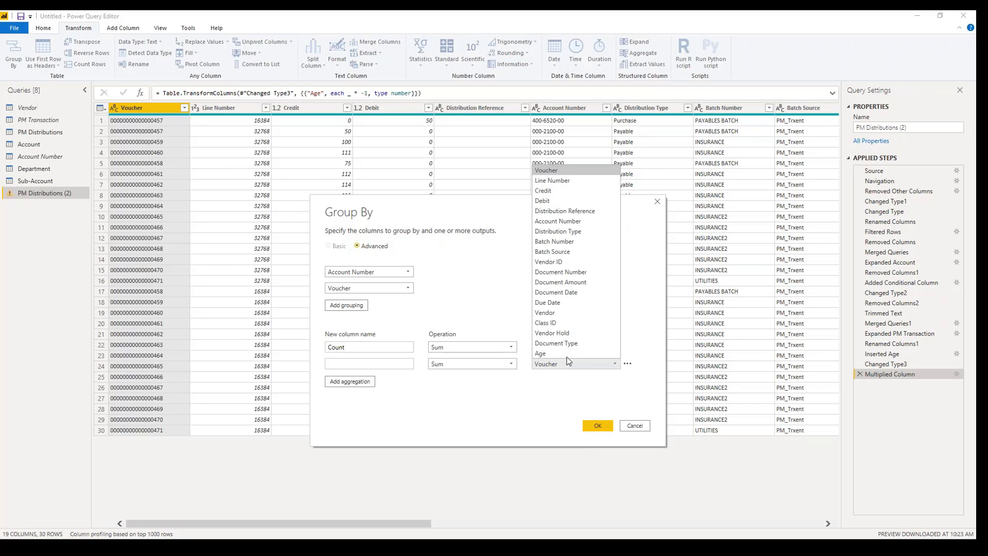
left_click(581, 201)
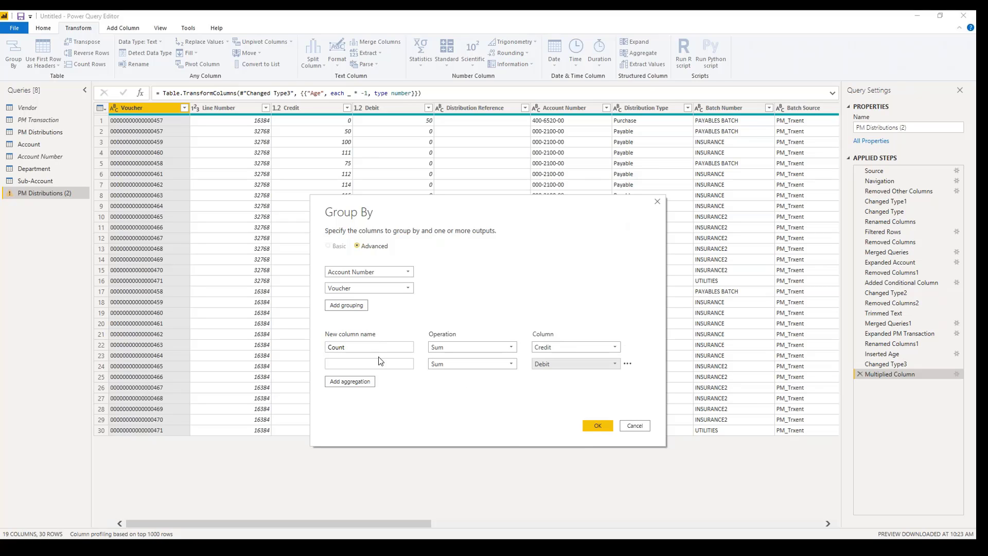
Name the two aggregated columns "Credit" and "Debit" and apply the grouping.
double_click(354, 346)
type("Cre")
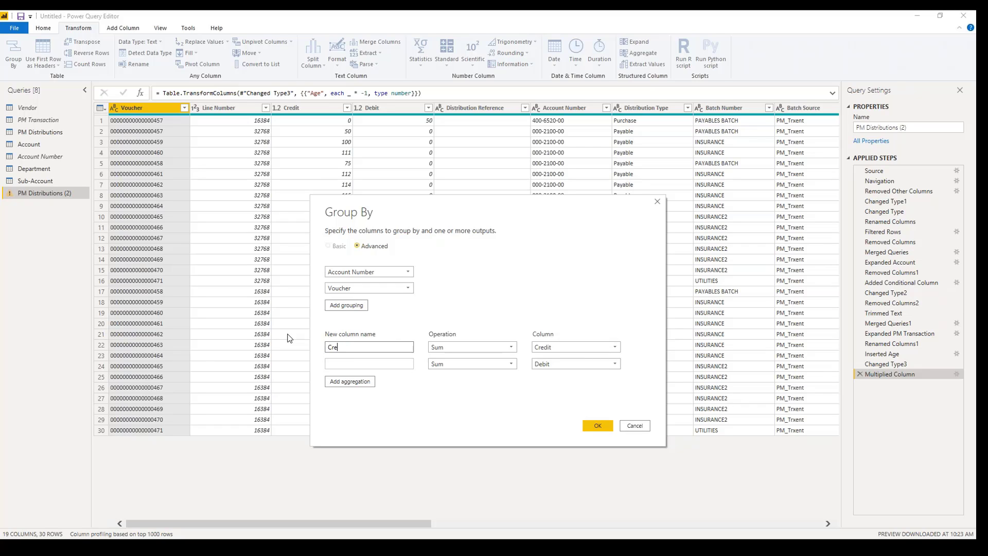
key("Tab")
key("Tab")
type("Debit")
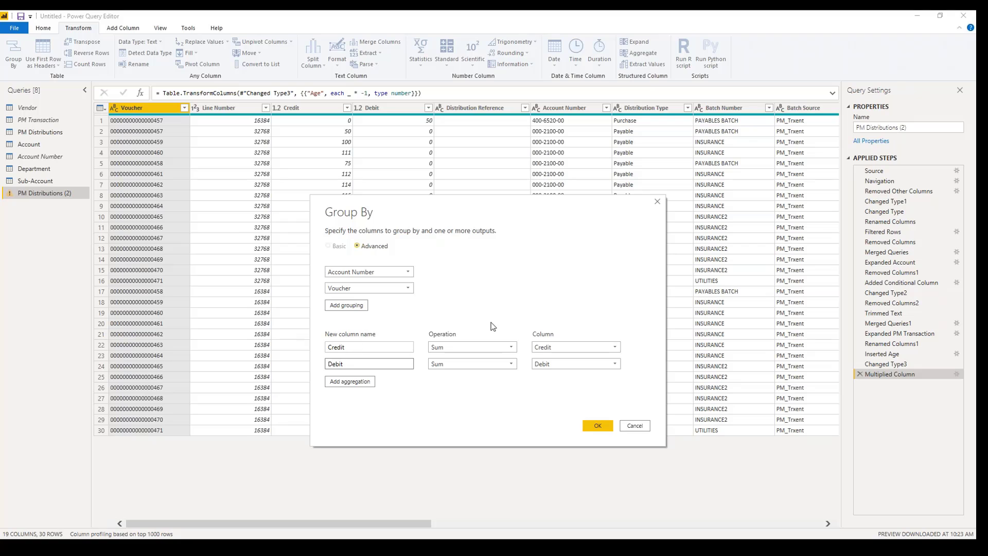
left_click(596, 425)
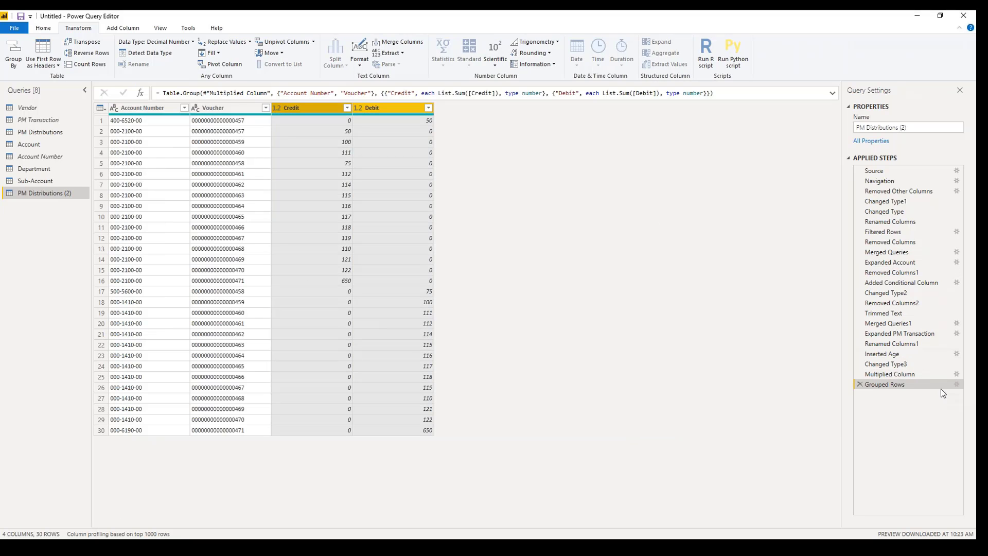
Edit the Grouped Rows step to remove the Voucher grouping, keeping Account Number as the only grouping column.
left_click(956, 384)
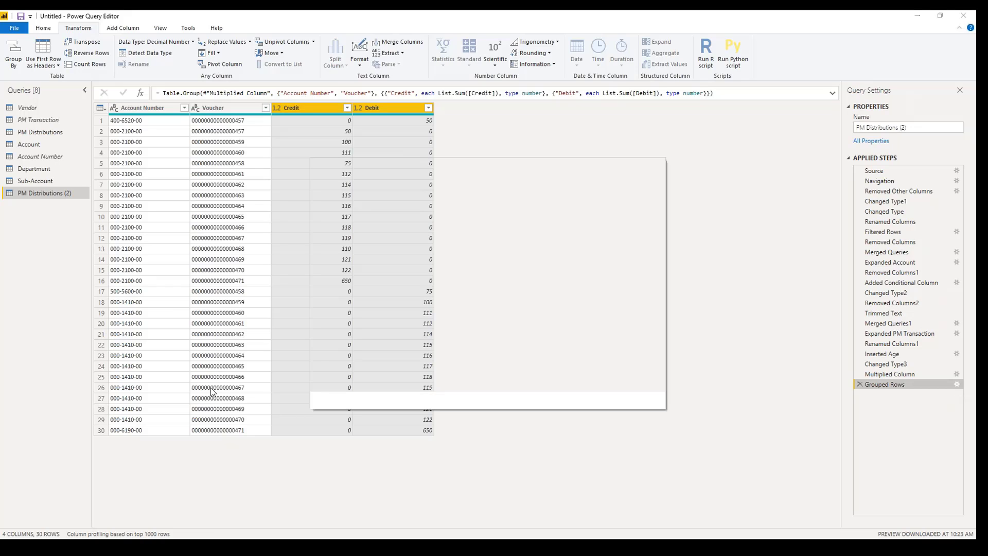
left_click(409, 242)
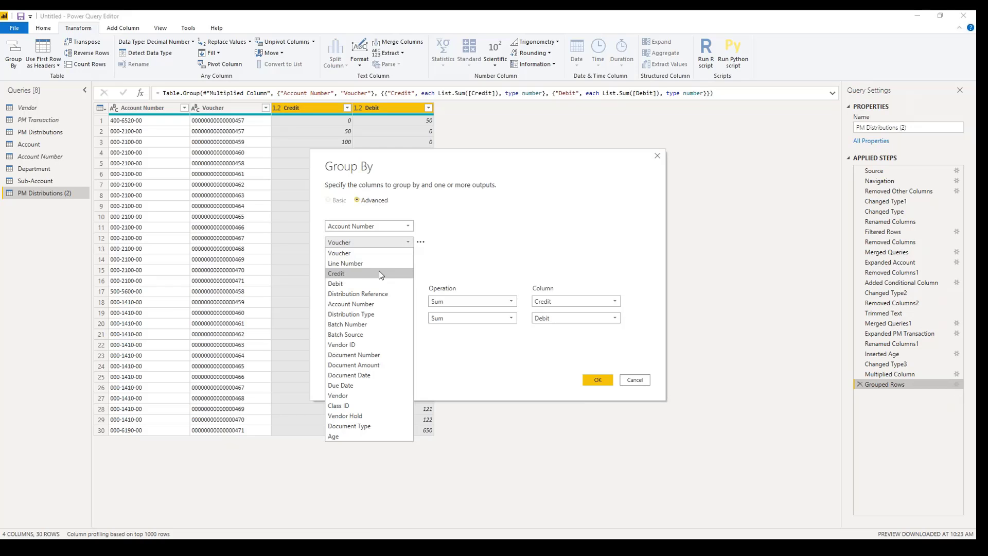
left_click(420, 242)
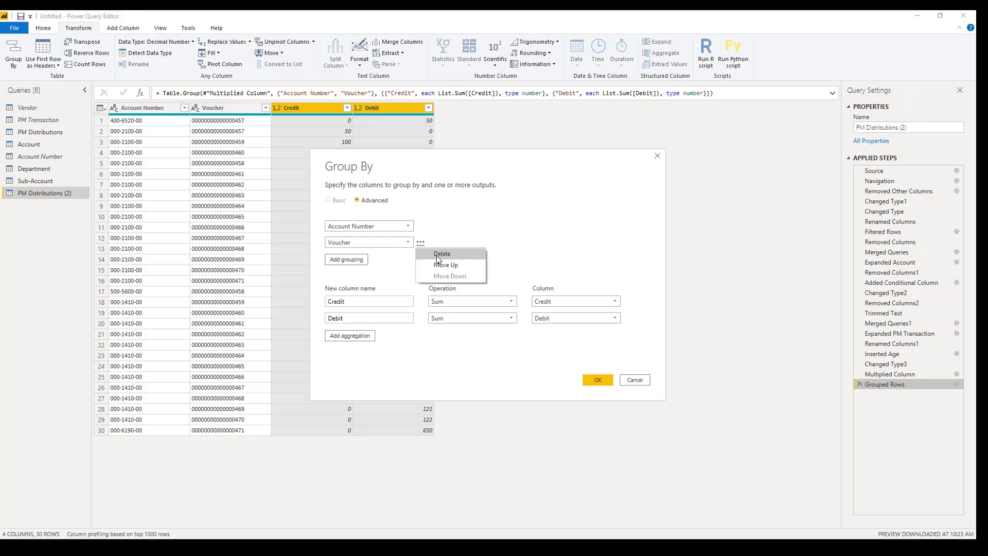
left_click(436, 256)
left_click(598, 363)
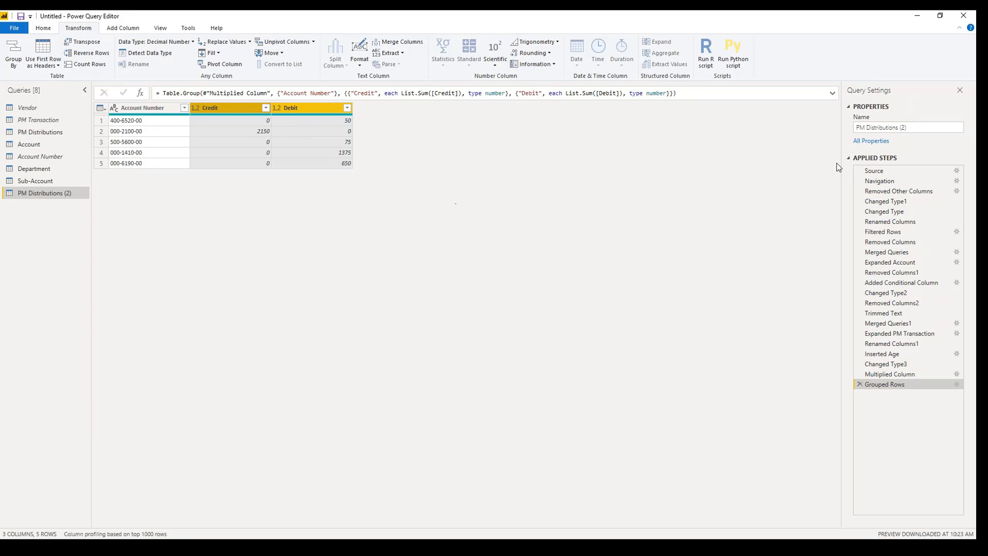
Rename the duplicated query as "PM Distributions Summary".
left_click(921, 126)
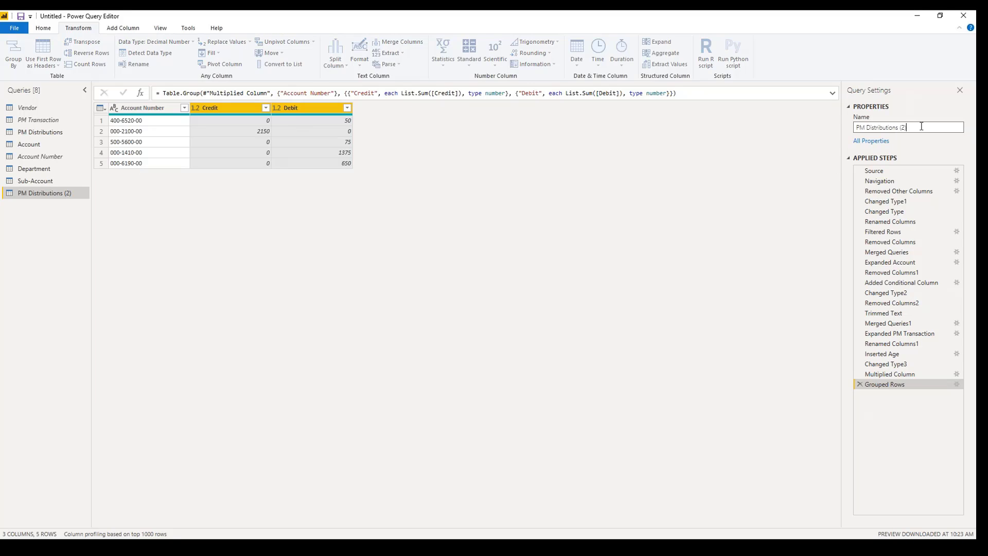
key("BackSpace")
key("BackSpace")
key("BackSpace")
type("Sum")
key("Return")
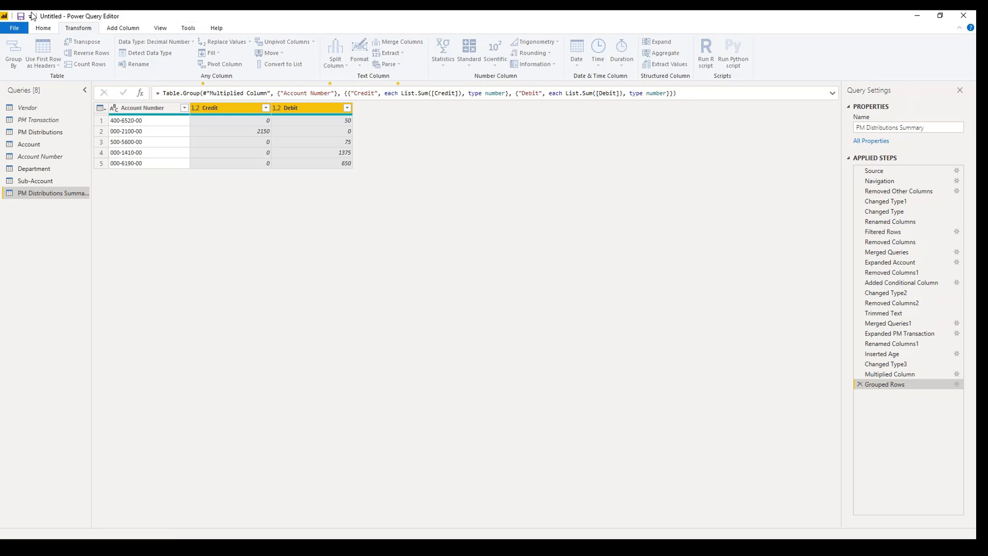
Close and apply the query changes to load the tables into the report, and widen the Fields pane to show full table names.
left_click(43, 29)
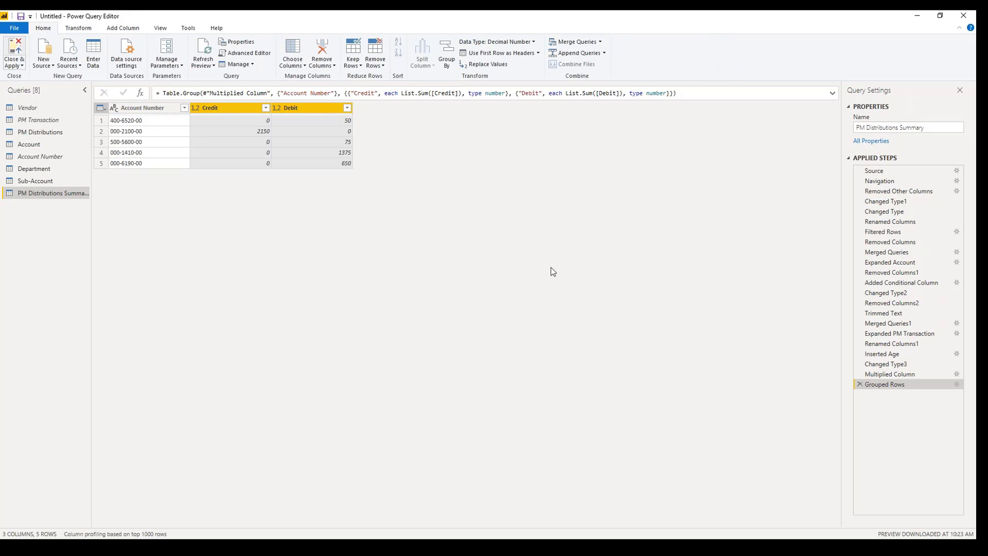
key("alt+Tab")
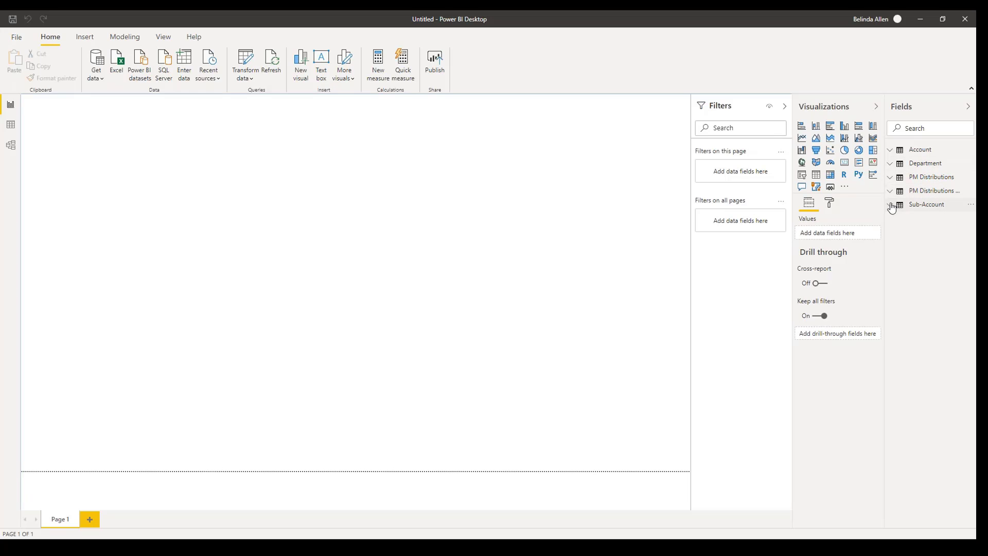
left_click_drag(885, 209, 834, 220)
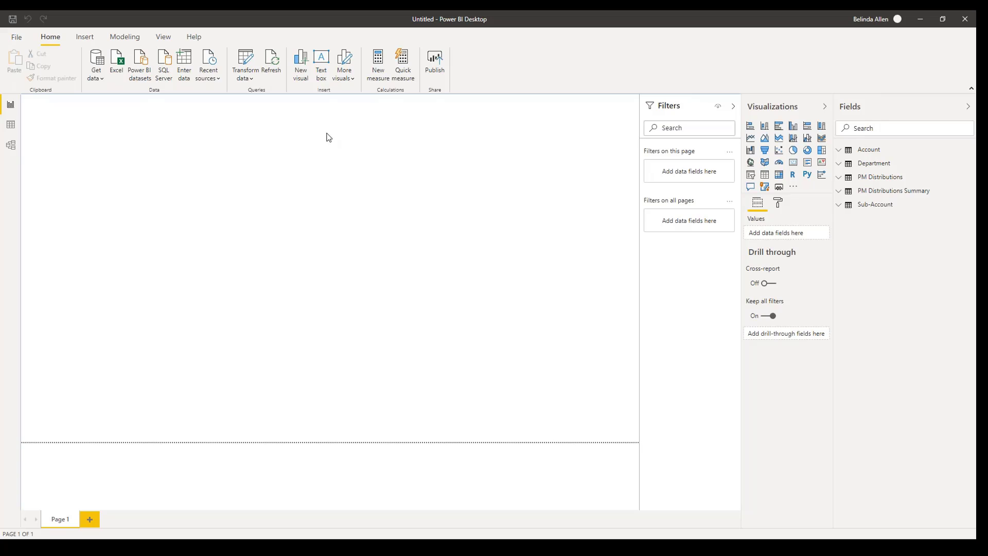
Open the model diagram, check the relationship between PM Distributions and PM Distributions Summary, and delete it.
left_click(15, 148)
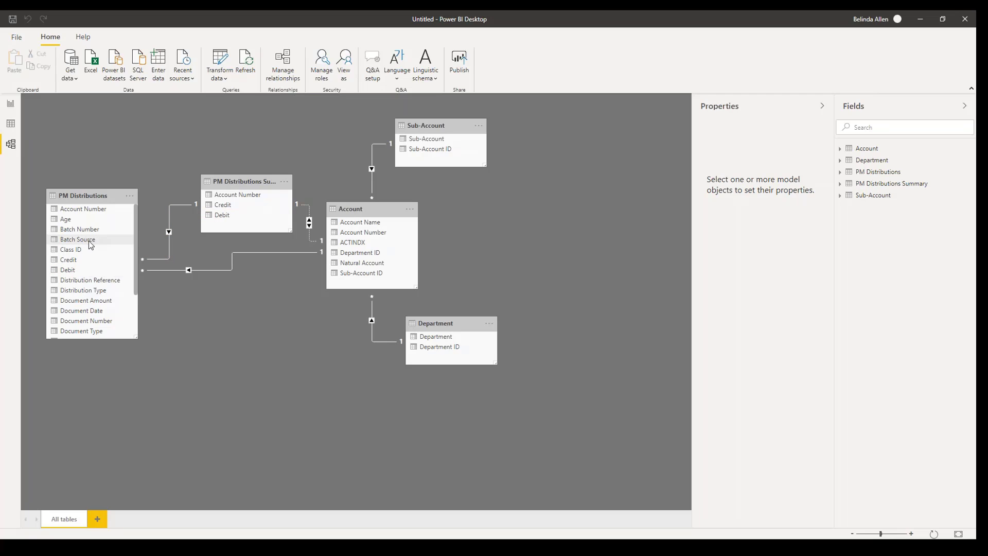
double_click(168, 258)
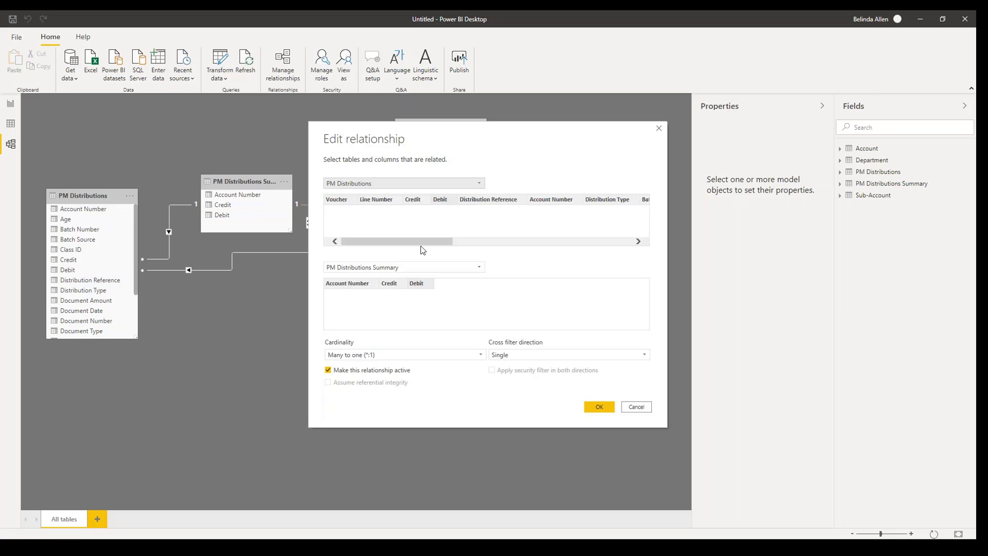
left_click(634, 407)
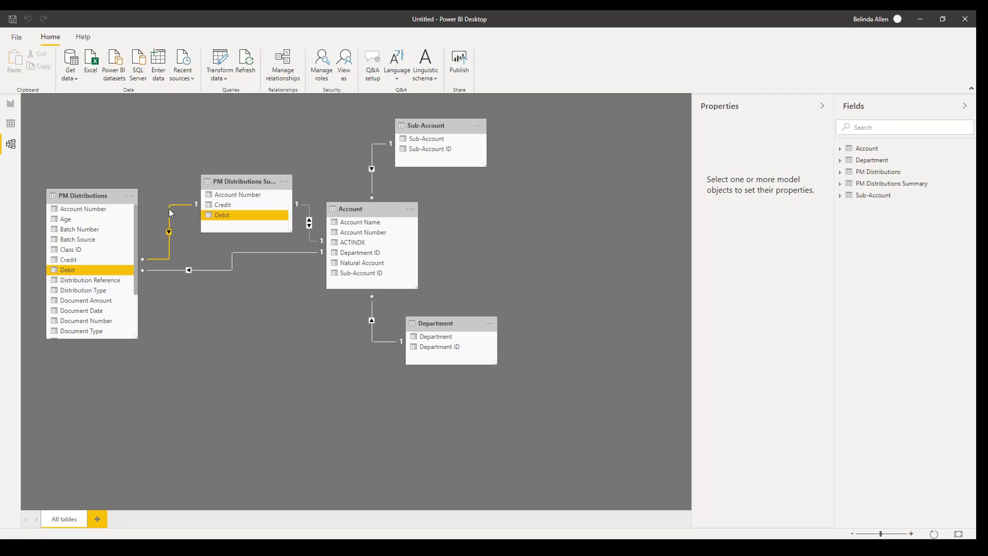
right_click(171, 213)
left_click(181, 221)
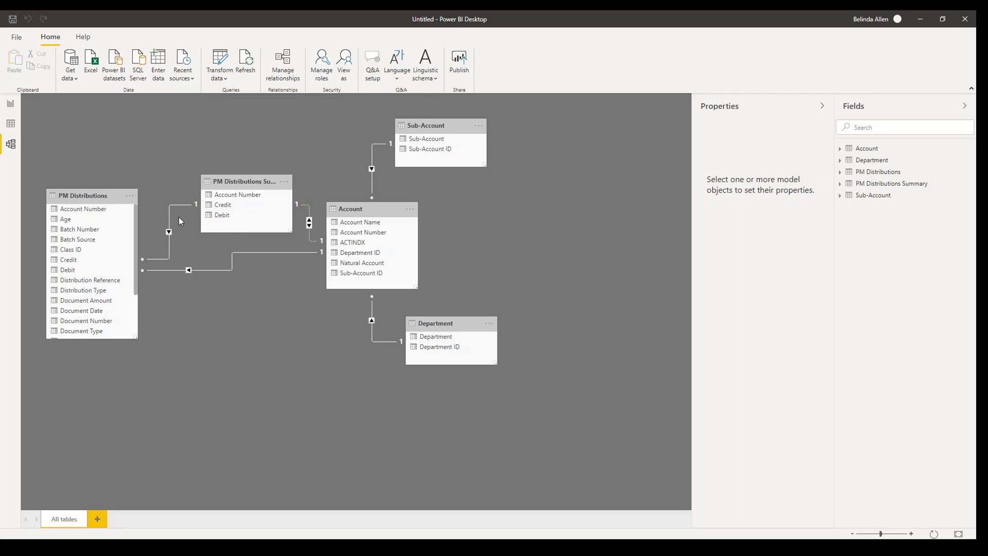
left_click(534, 295)
Move the PM Distributions Summary table higher in the diagram and make its one-to-one Account Number relationship with Account active.
left_click_drag(242, 182, 239, 133)
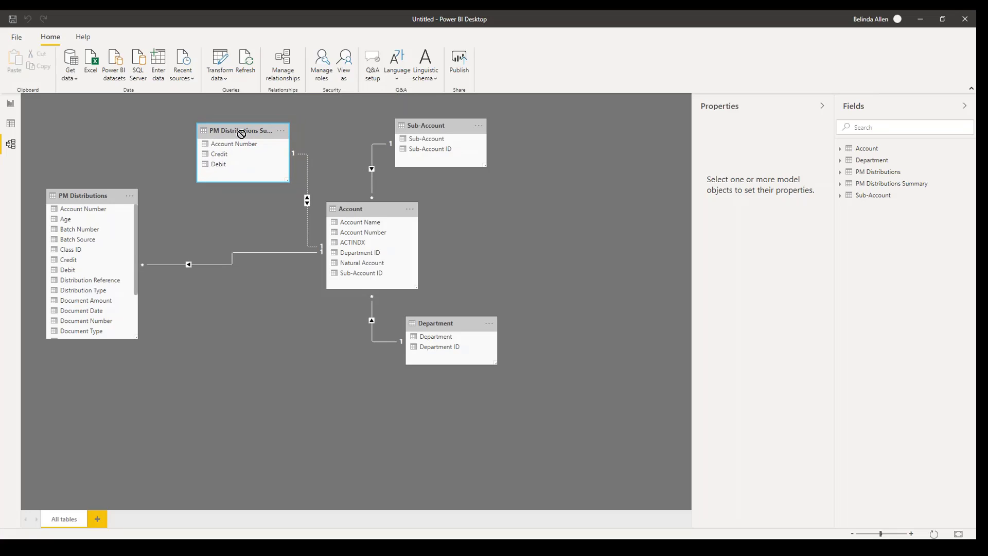
double_click(310, 242)
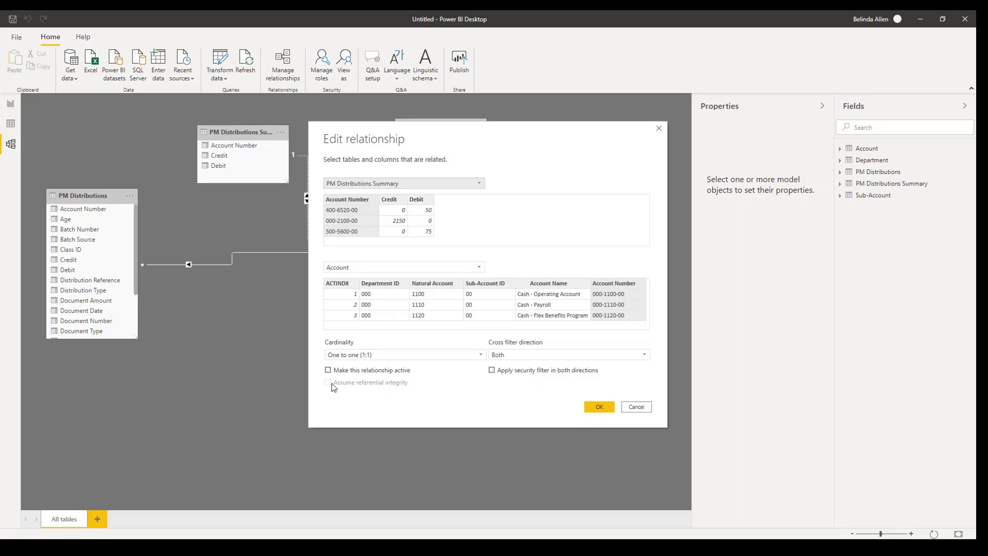
left_click(328, 371)
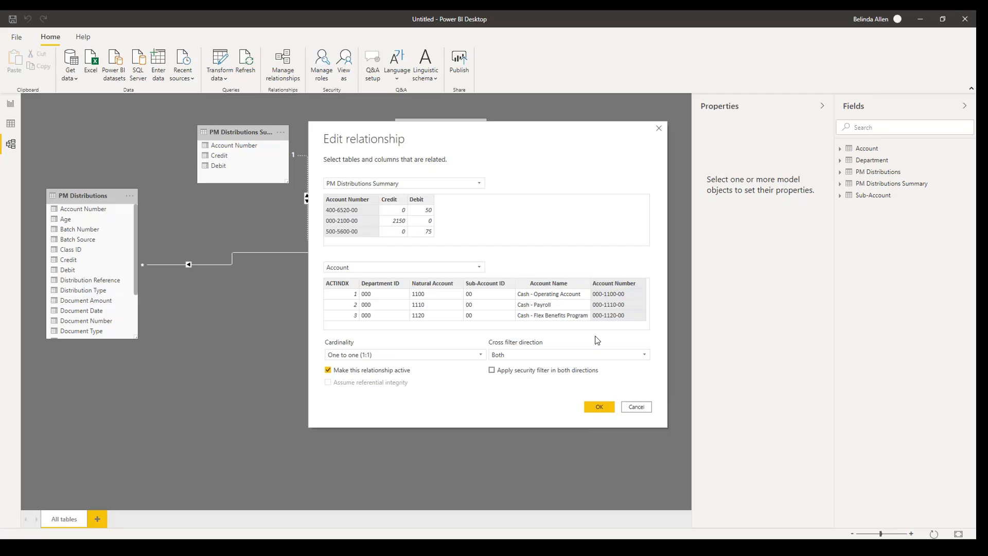
left_click(599, 407)
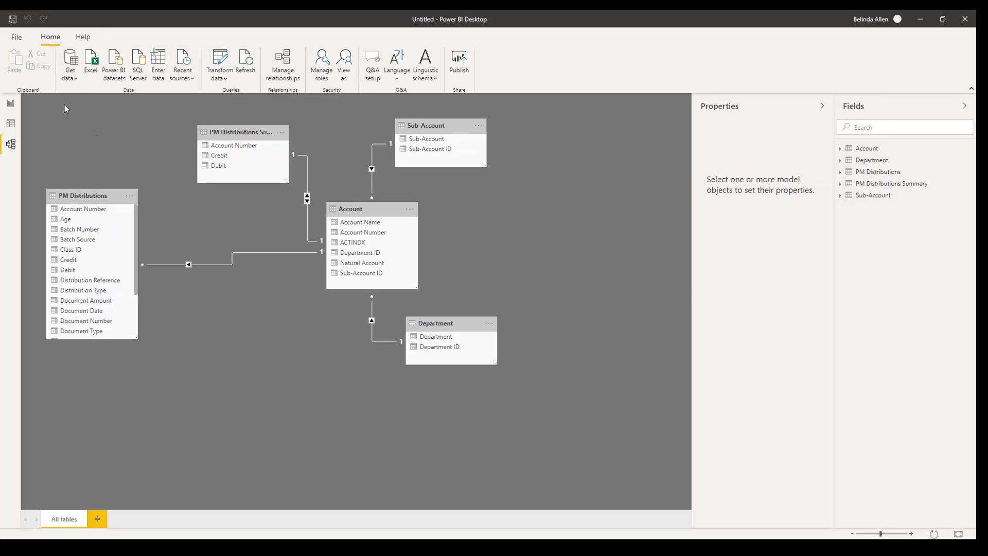
Review the list of active table relationships in the model and close it.
left_click(19, 39)
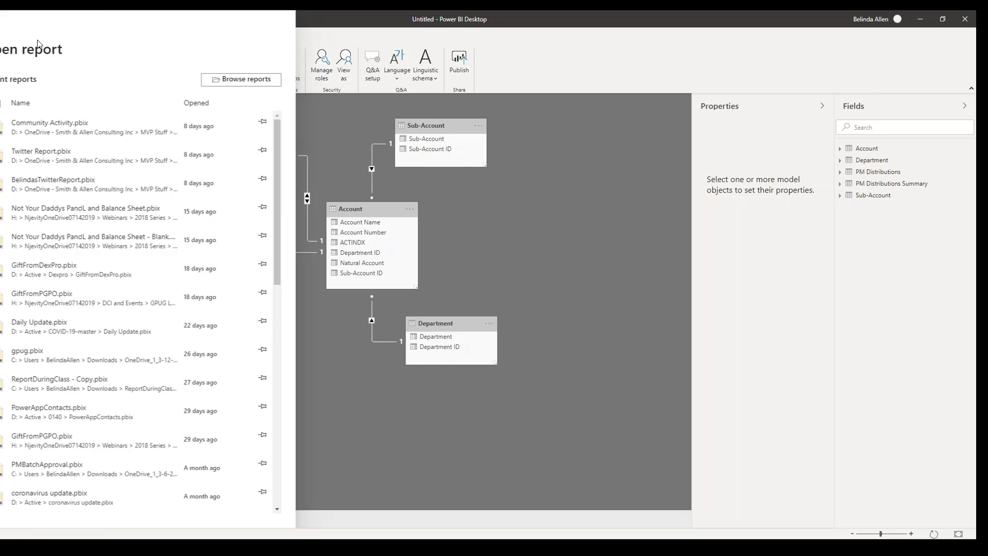
left_click(14, 25)
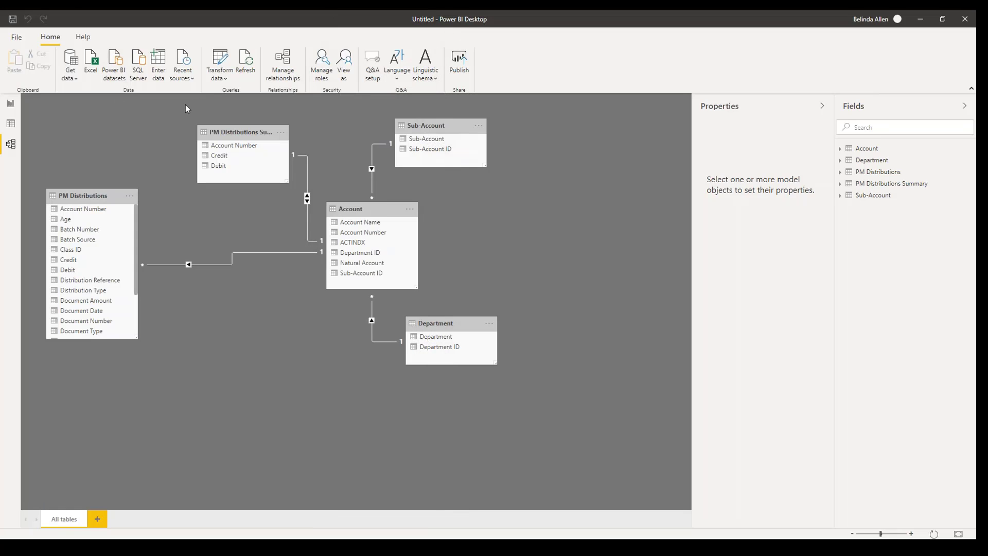
left_click(287, 73)
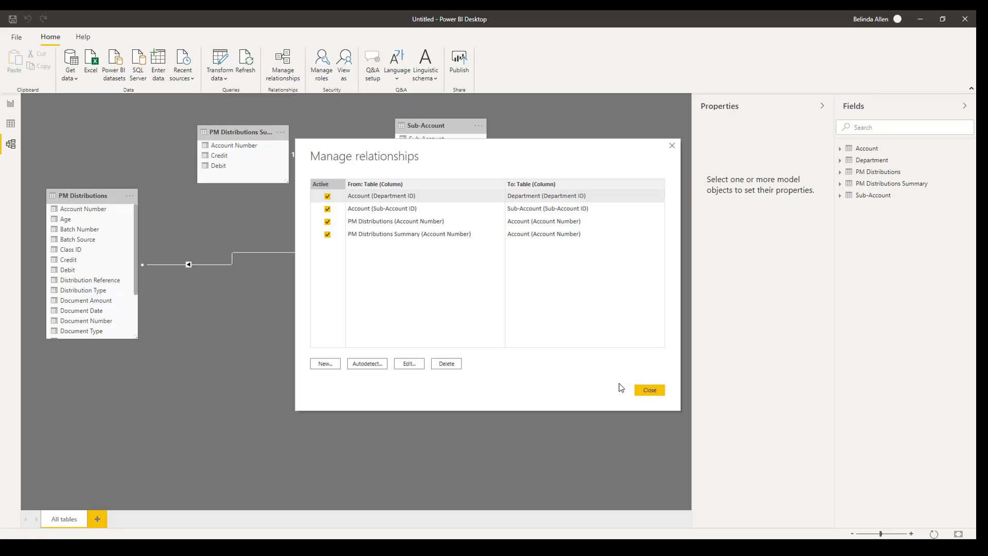
left_click(647, 390)
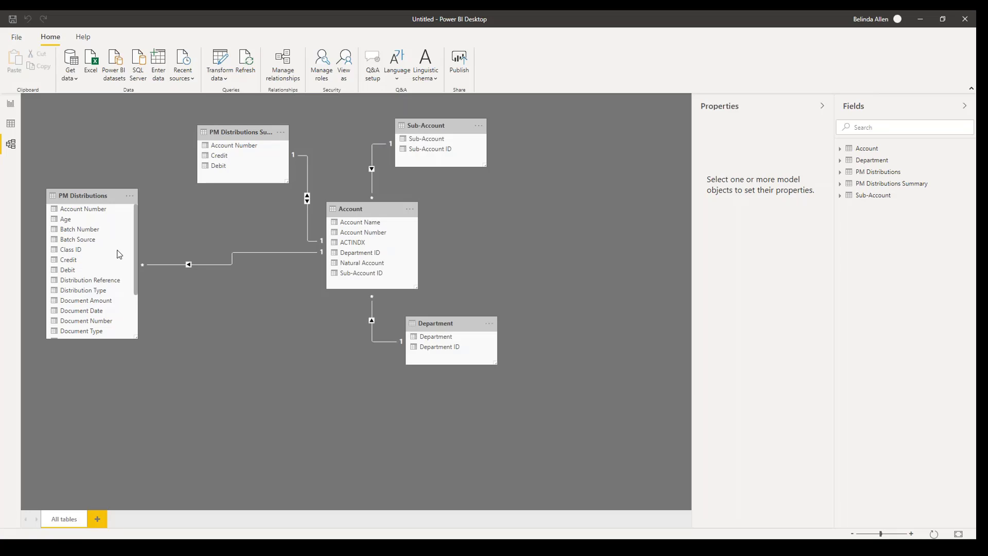
Add a matrix visual to the report page, move it to the lower half, and enlarge it across the page width.
left_click(11, 104)
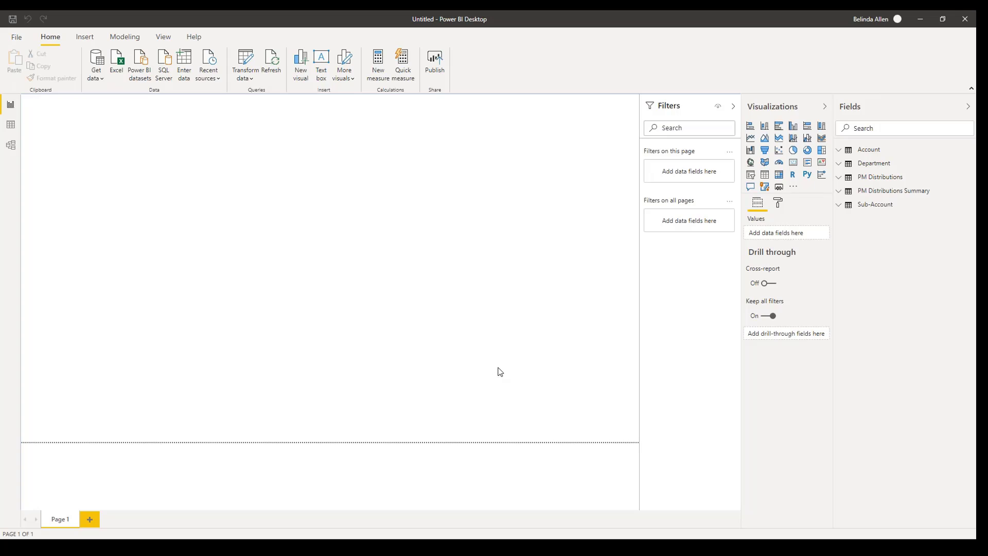
left_click(780, 180)
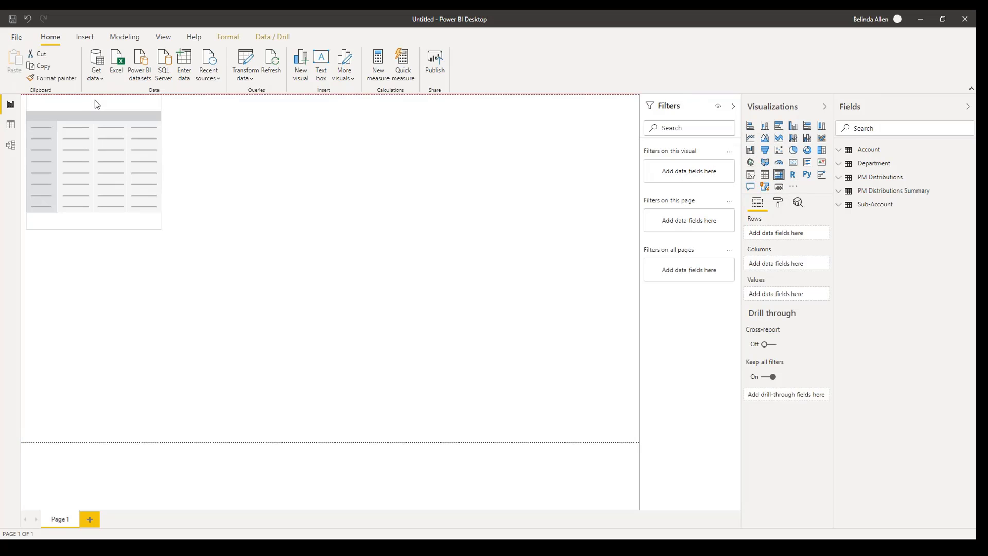
left_click_drag(86, 101, 93, 243)
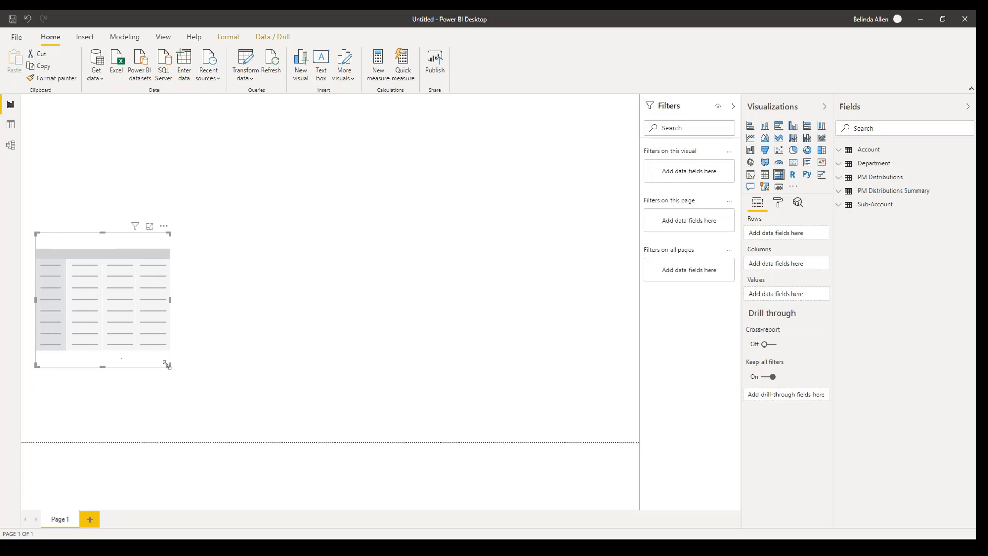
left_click_drag(170, 366, 629, 428)
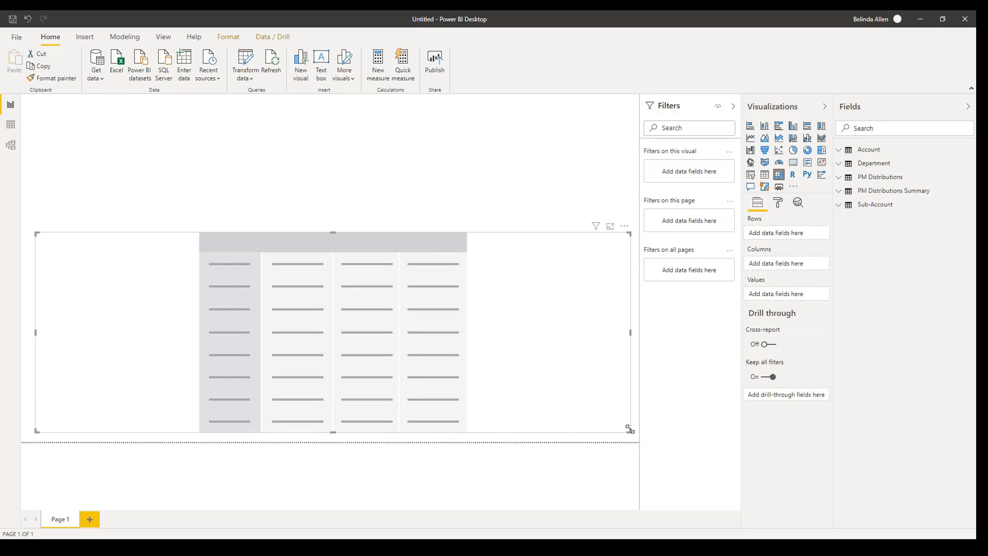
Add Vendor ID, Vendor, Document Type, Document Number and Document Date from PM Distributions to the matrix rows.
left_click(837, 178)
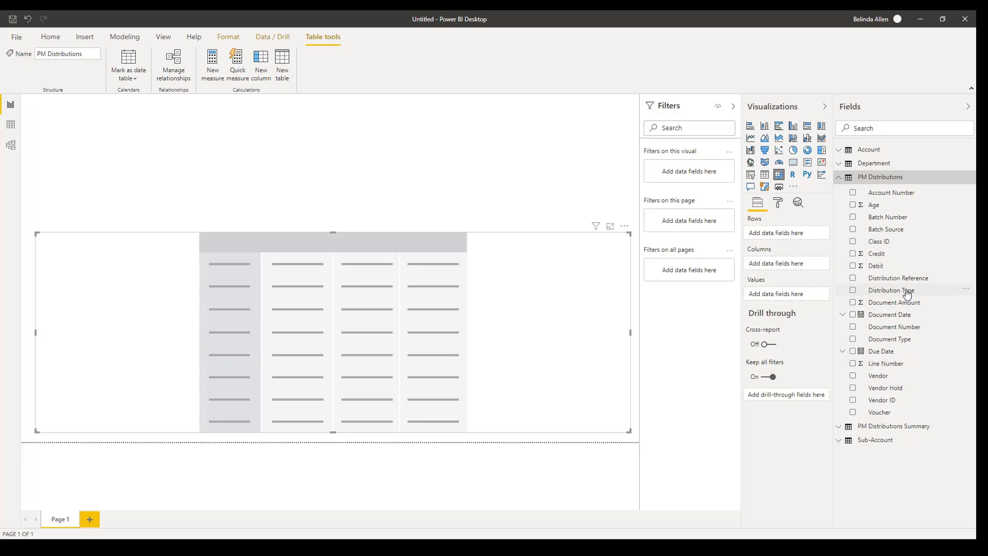
left_click_drag(893, 402, 780, 236)
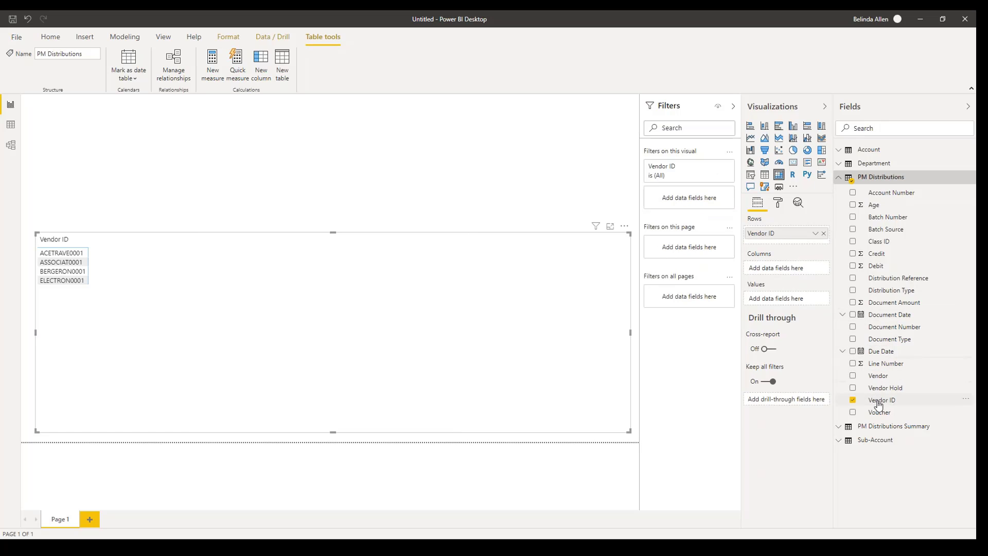
left_click(853, 376)
left_click_drag(772, 268, 776, 245)
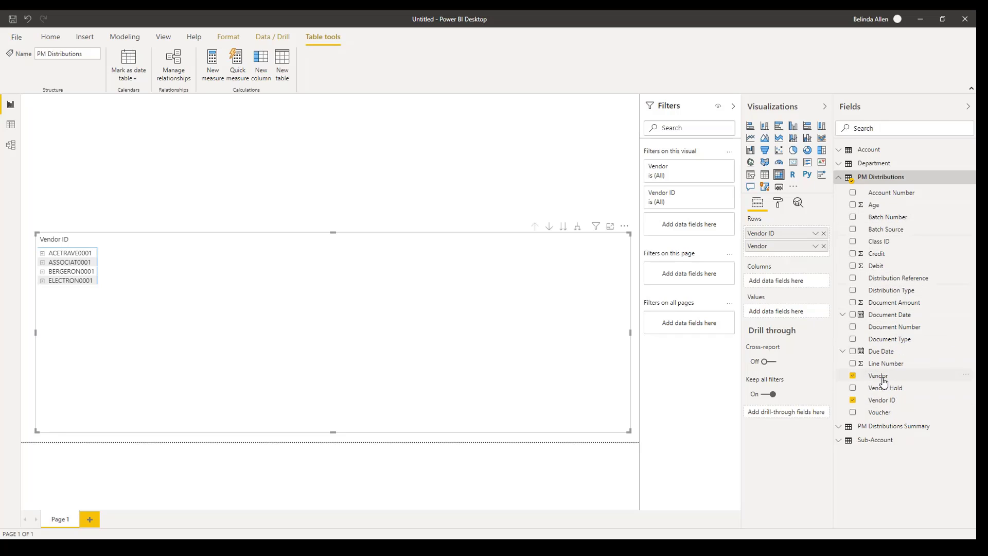
left_click_drag(888, 340, 798, 259)
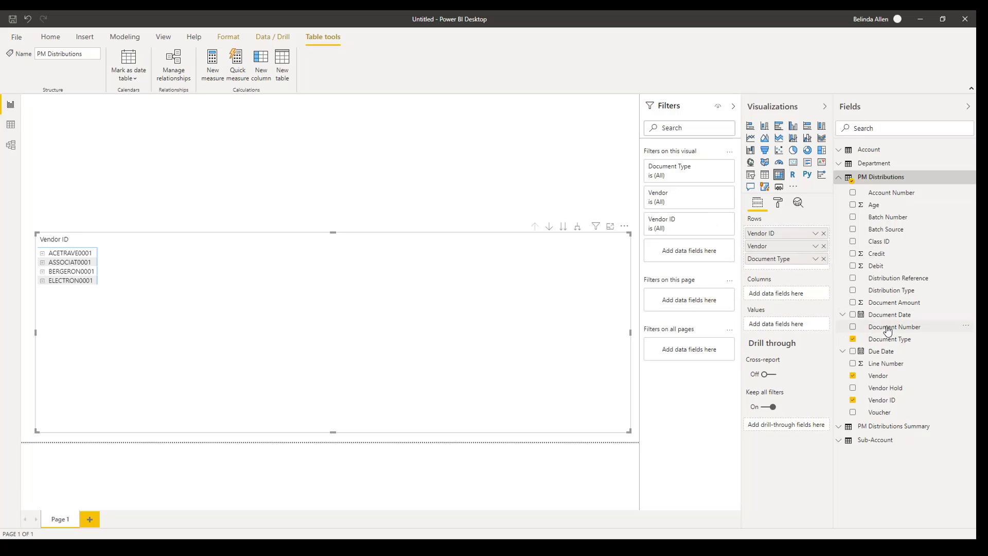
left_click_drag(887, 331, 813, 269)
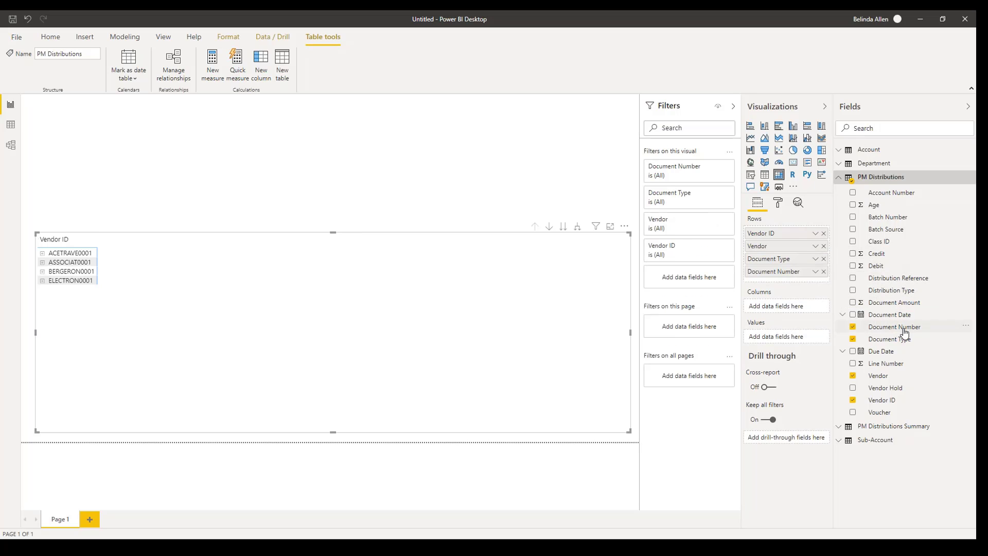
left_click_drag(902, 319, 807, 283)
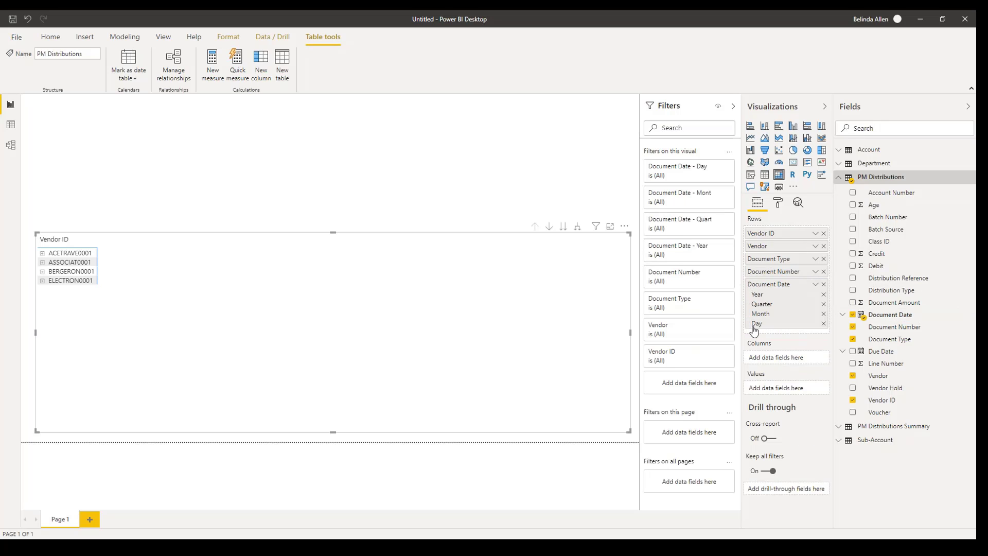
Expand all matrix rows four levels down, from Vendor ID to the Document Date year.
left_click(578, 228)
left_click(578, 228)
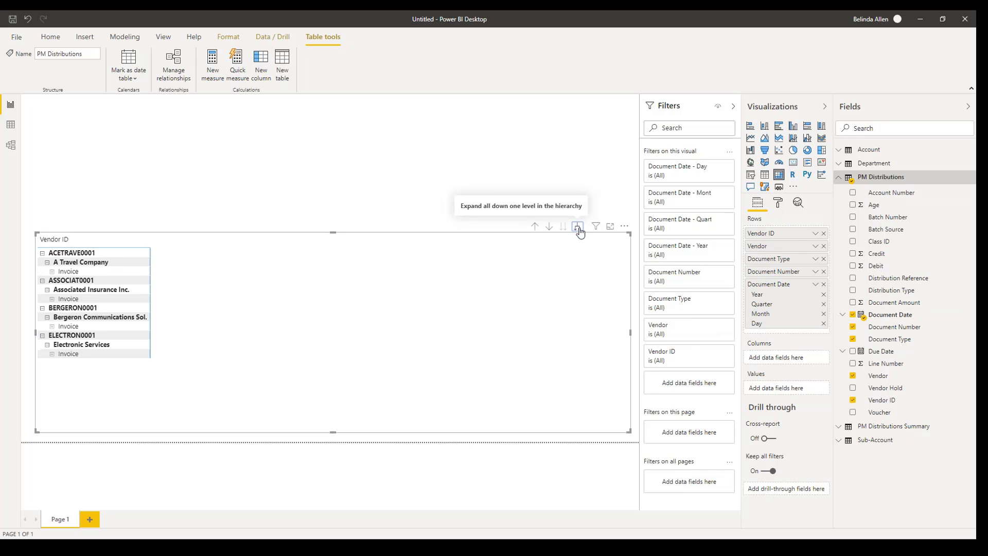
left_click(578, 228)
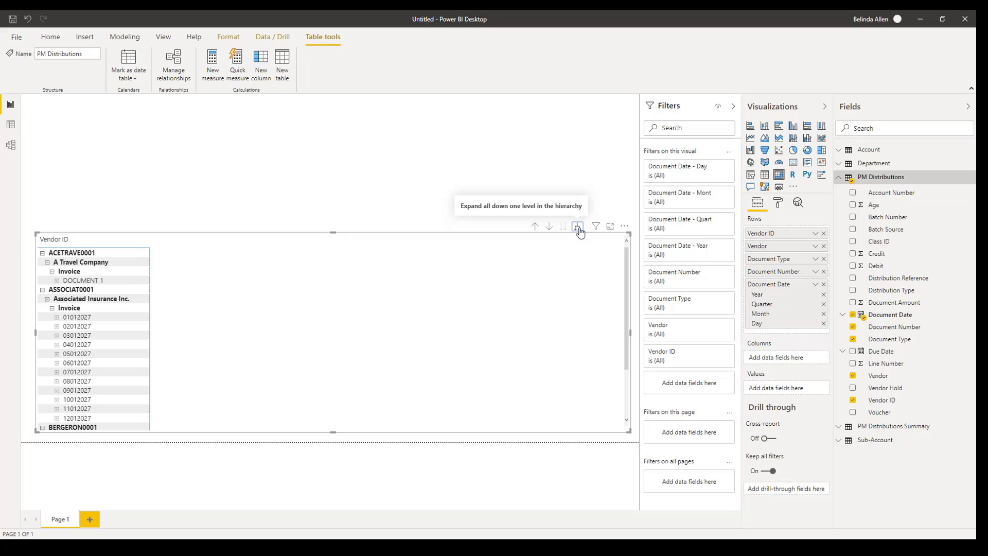
left_click(578, 228)
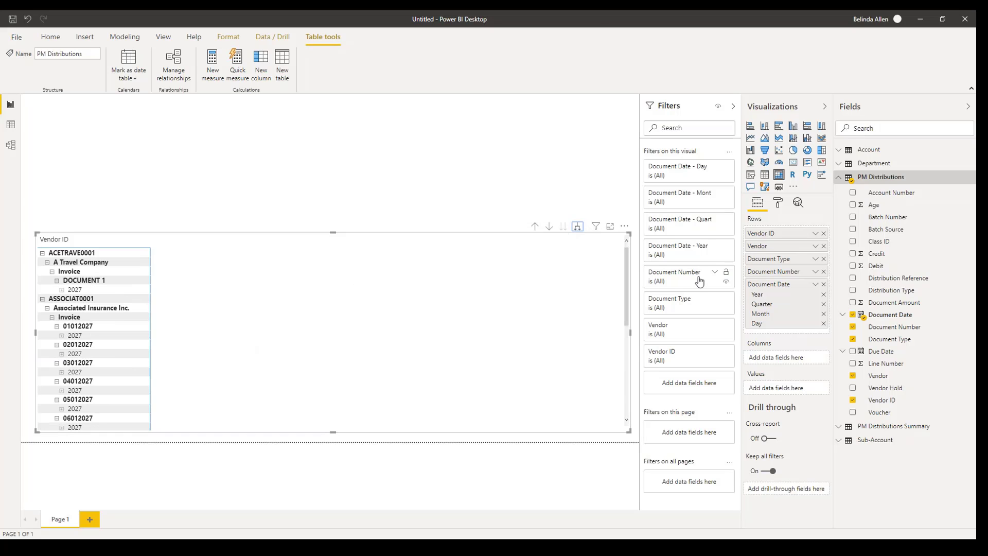
Use Document Date as a plain date instead of a date hierarchy, and add Voucher and Account Number to the matrix rows.
left_click(815, 286)
left_click(853, 362)
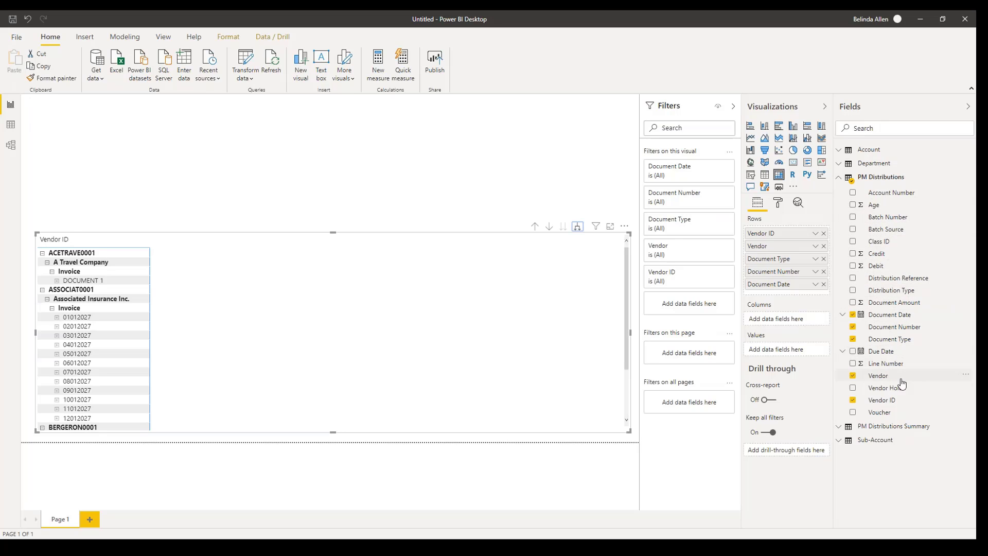
mouse_move(881, 412)
left_mouse_down()
mouse_move(878, 381)
mouse_move(791, 296)
left_mouse_up()
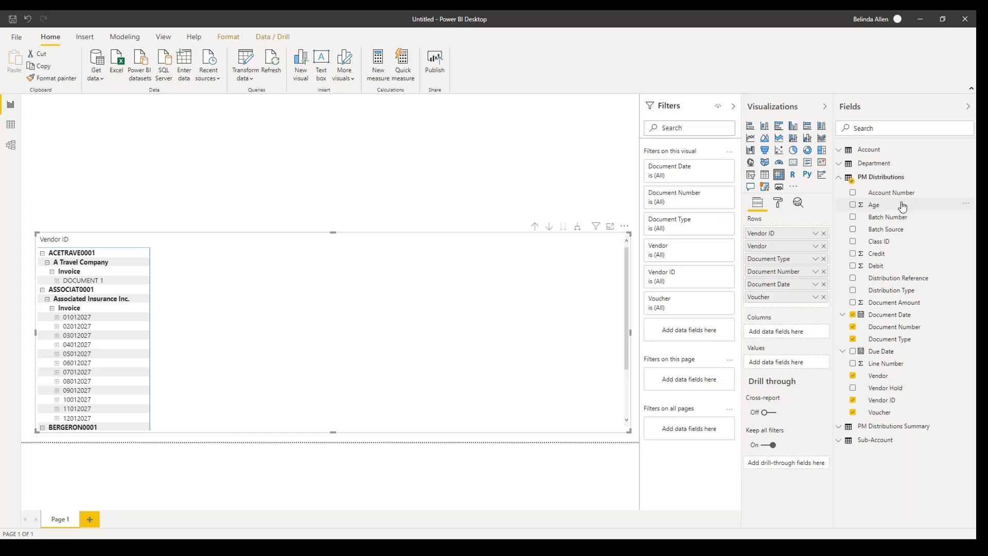
left_click_drag(893, 192, 797, 308)
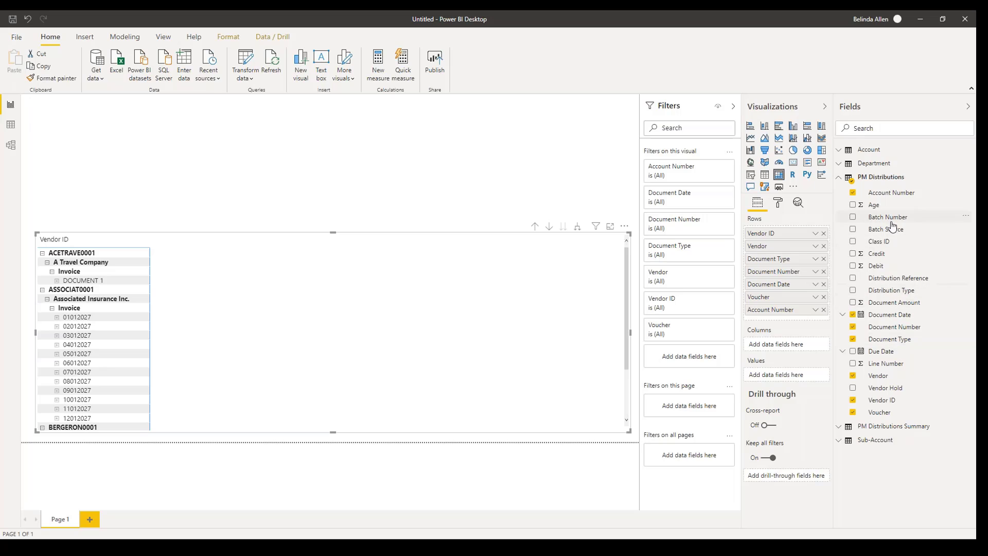
Add Debit and Credit to the matrix values and Distribution Type to its columns.
left_click_drag(881, 266, 786, 375)
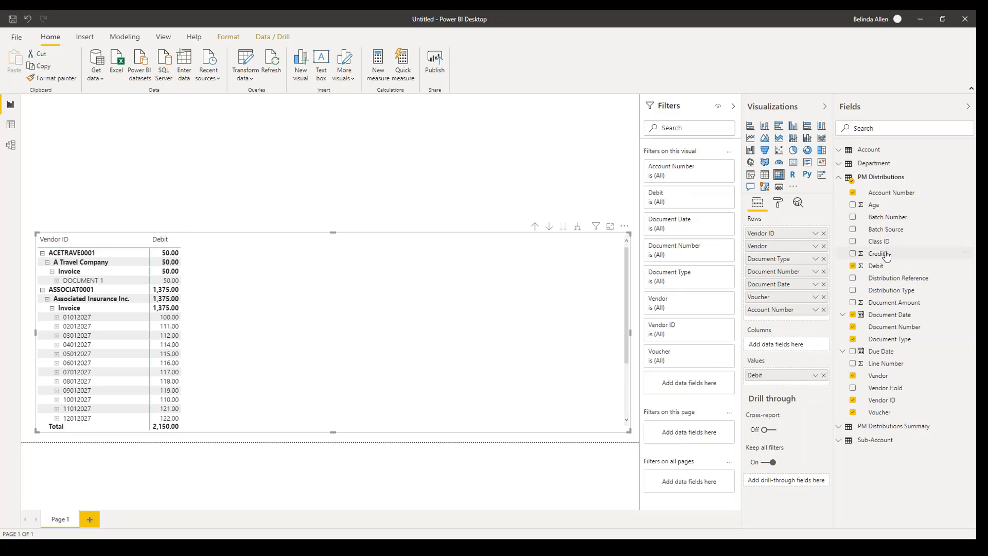
left_click_drag(886, 255, 793, 385)
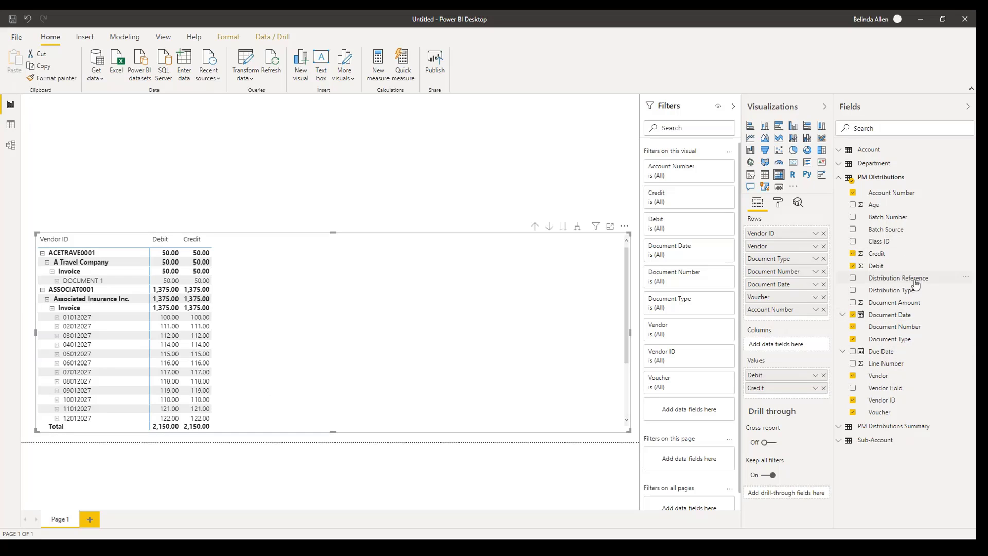
left_click_drag(910, 294, 794, 349)
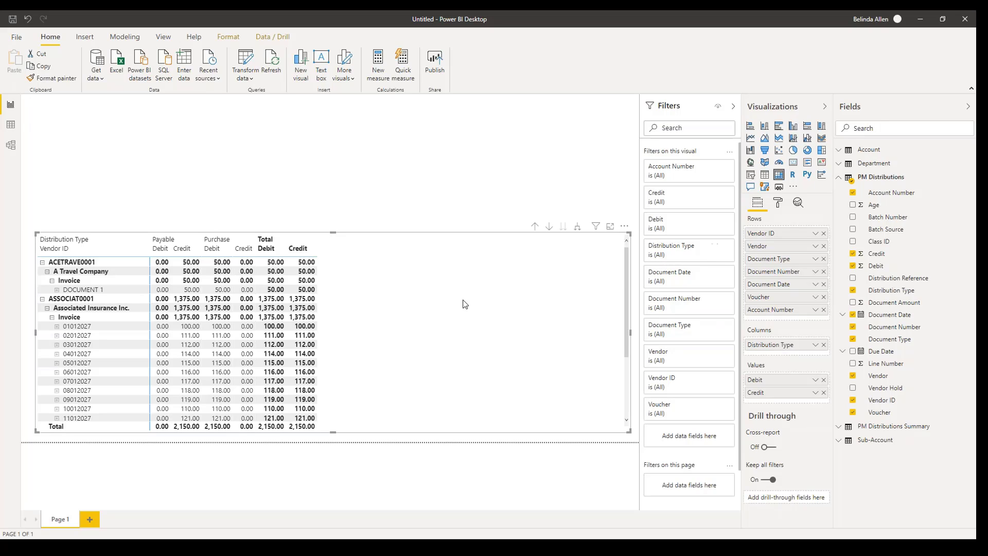
Turn off the stepped layout for the matrix's row headers.
left_click(778, 203)
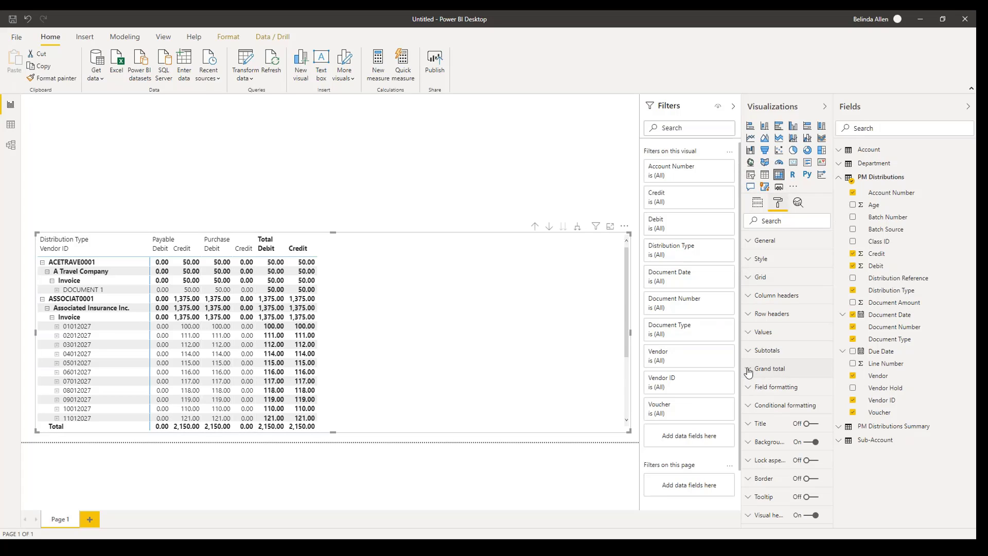
left_click(750, 315)
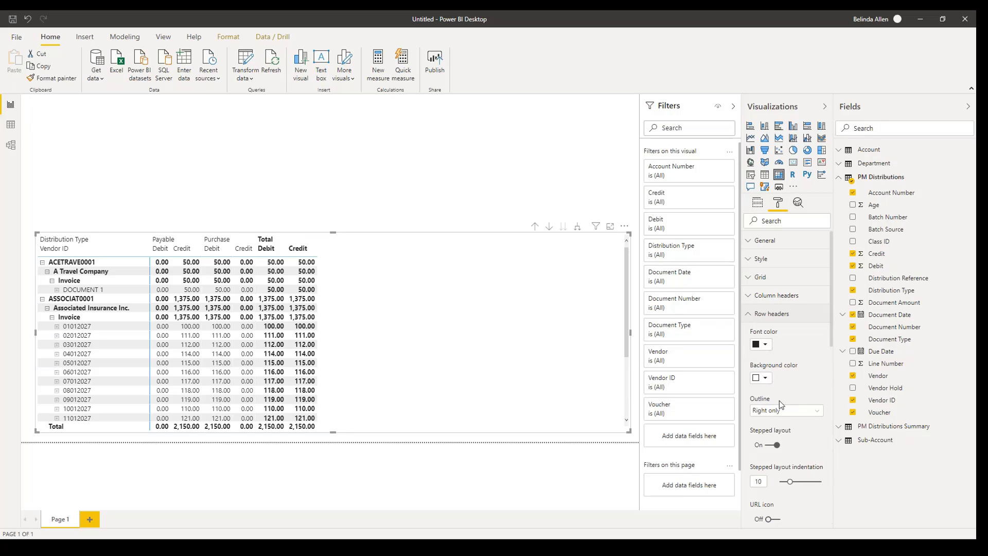
left_click(769, 448)
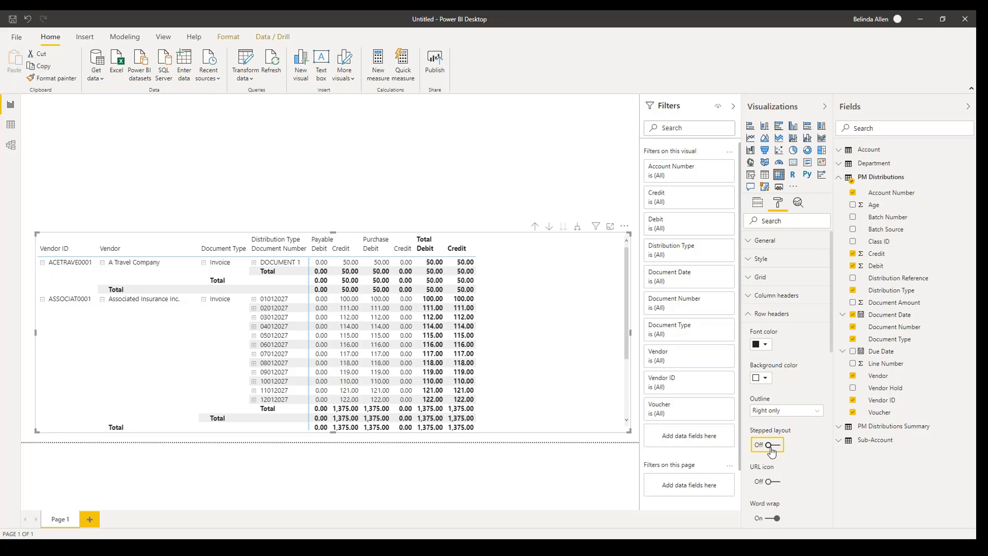
Turn off the row subtotals in the matrix.
left_click(749, 313)
left_click(750, 351)
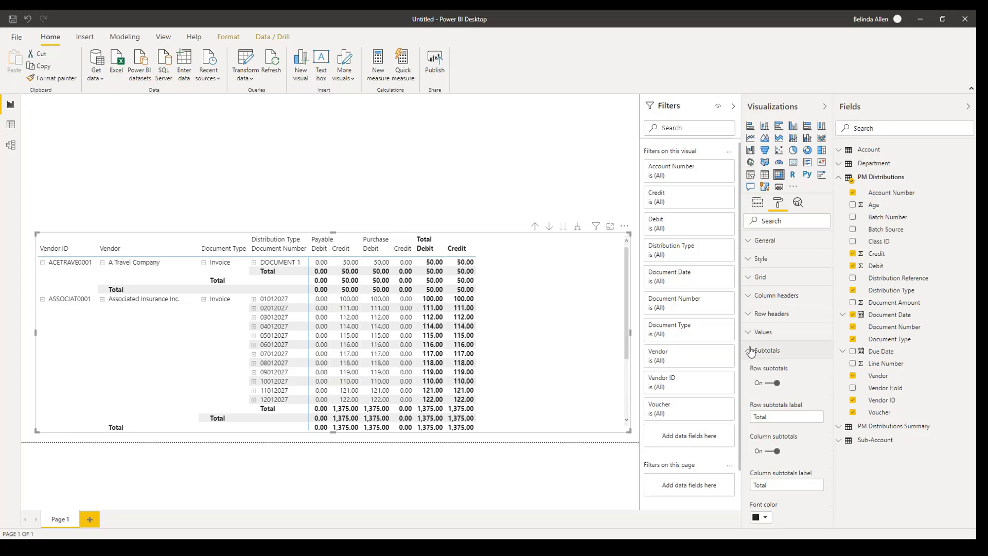
left_click(774, 384)
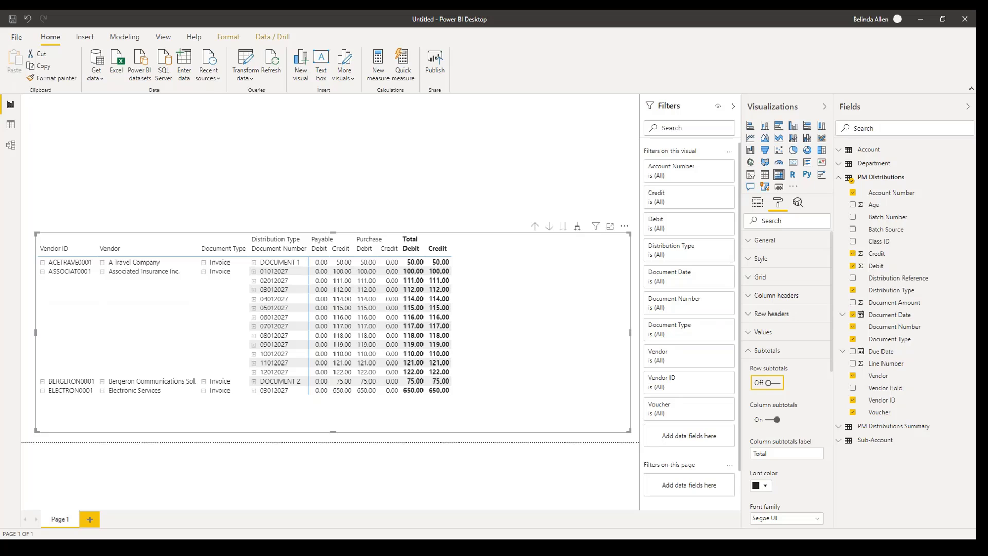
Expand all matrix rows down through Document Date and Voucher to Account Number, and remove Vendor ID from the rows.
left_click(579, 228)
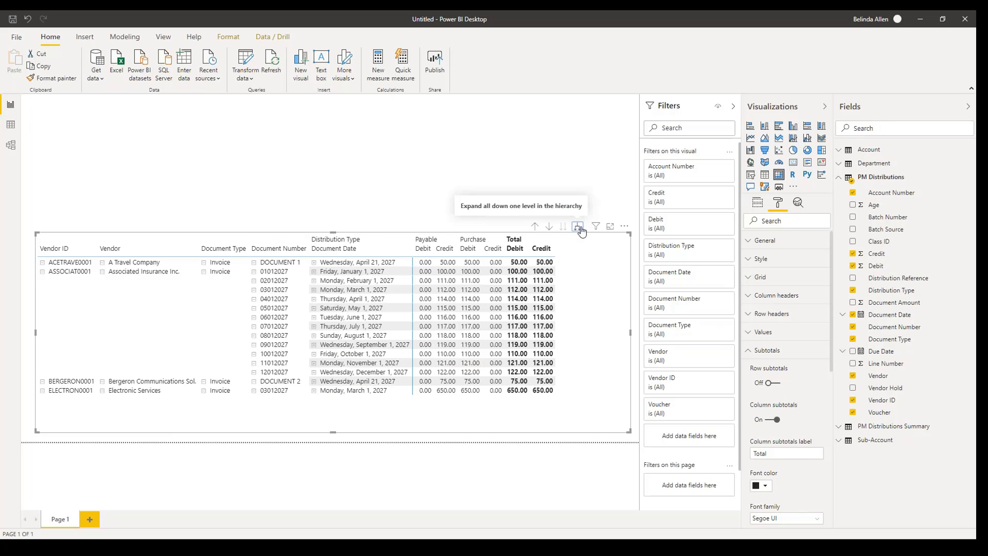
left_click(579, 228)
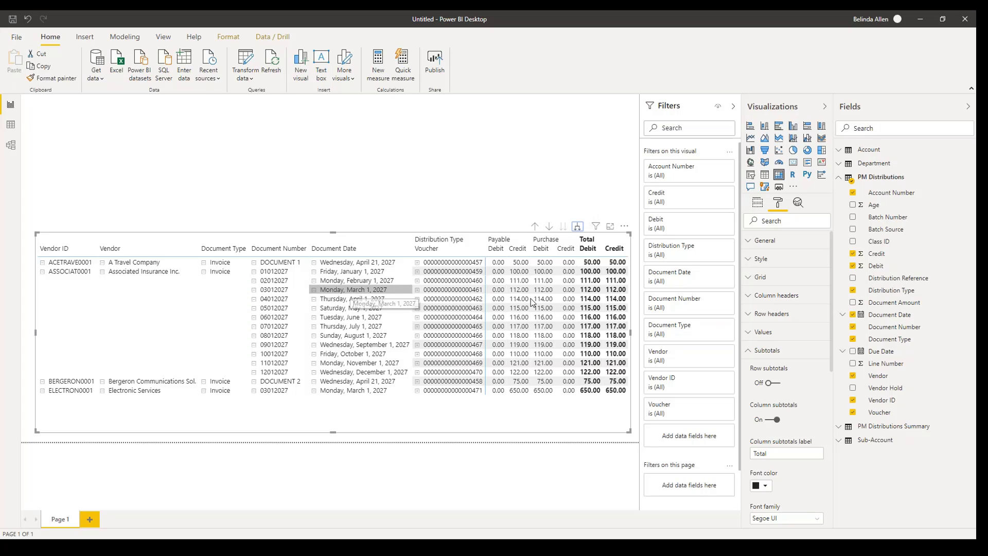
left_click(756, 202)
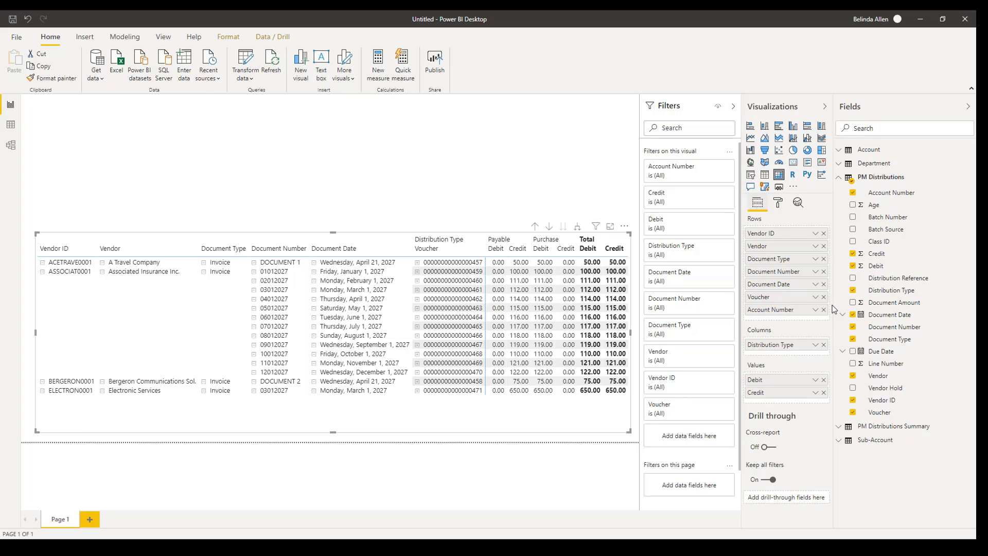
left_click(824, 234)
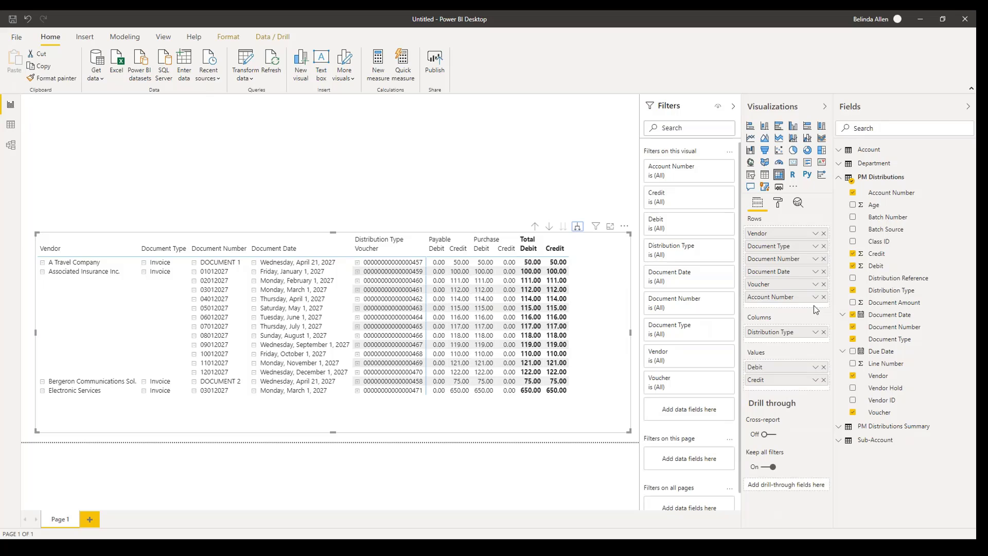
left_click(577, 227)
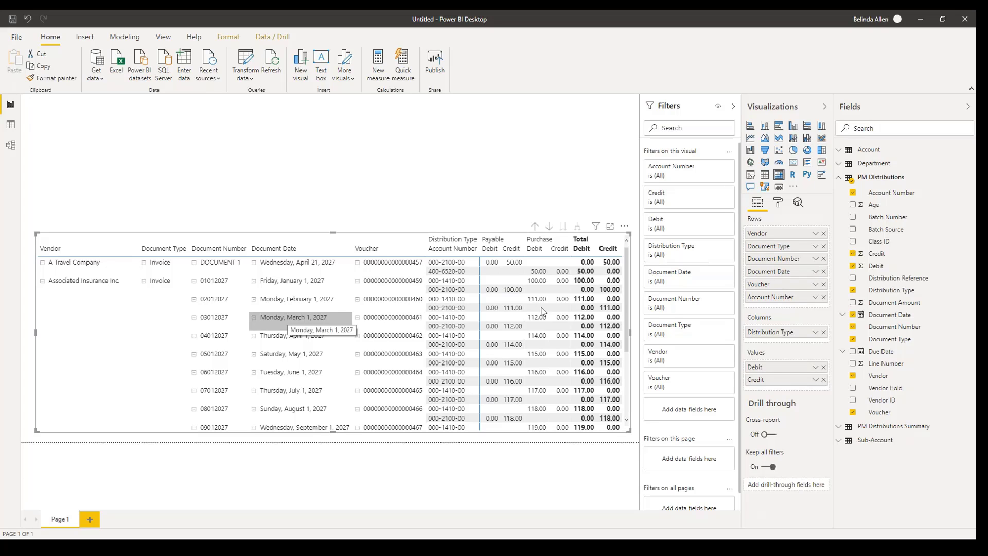
Set the Document Date column's display format to *3/14/2001 (m/d/yyyy).
left_click(896, 317)
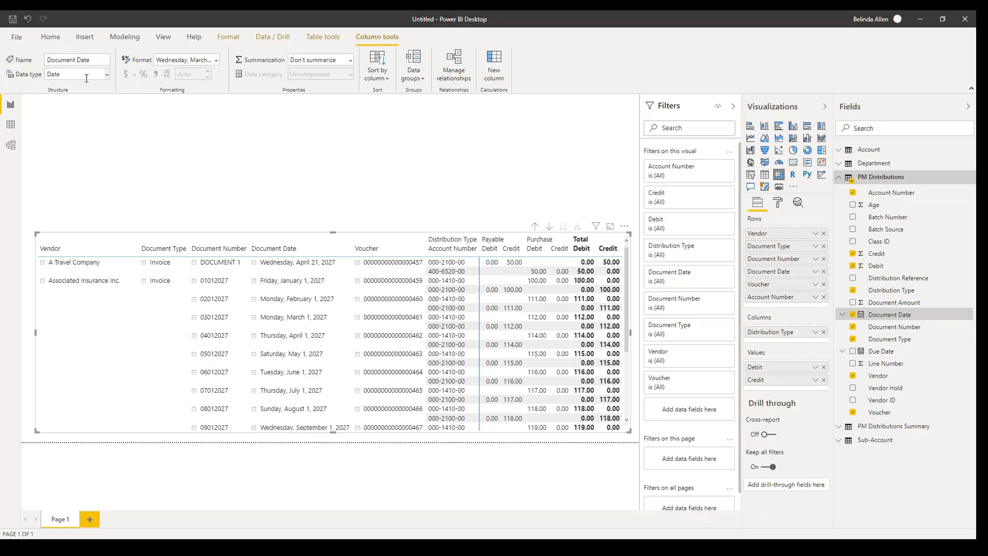
left_click(217, 62)
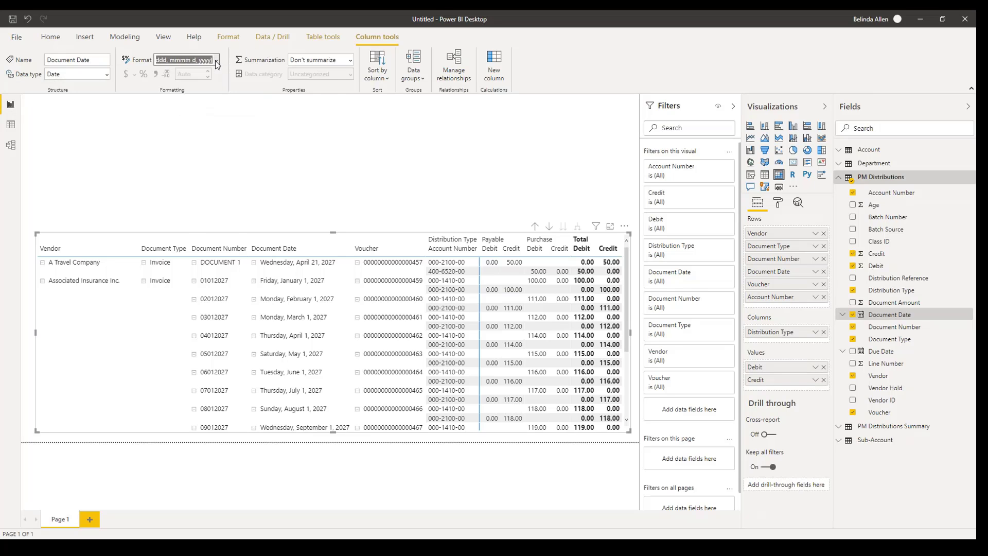
left_click(217, 61)
left_click(205, 90)
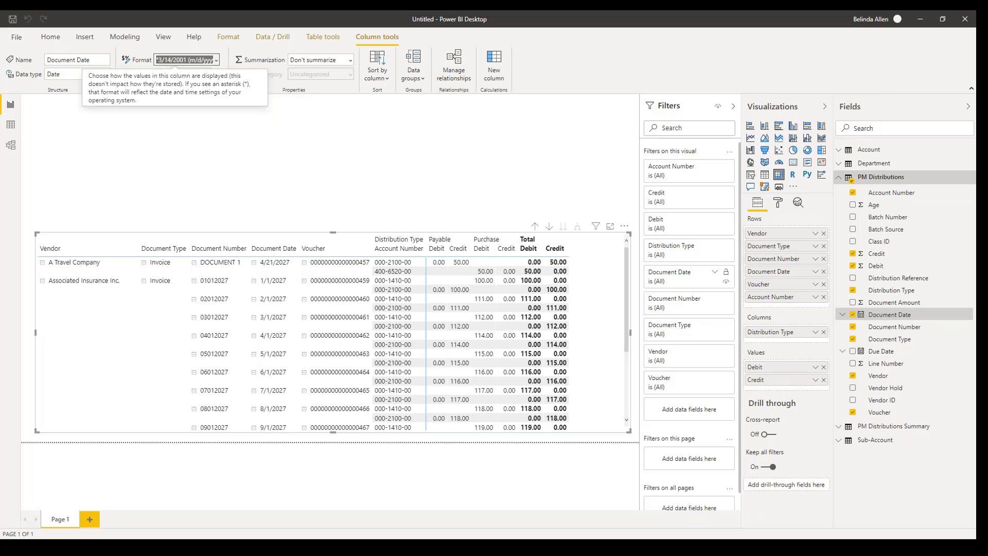
Give the report page a light blue background with 61% transparency.
left_click(422, 196)
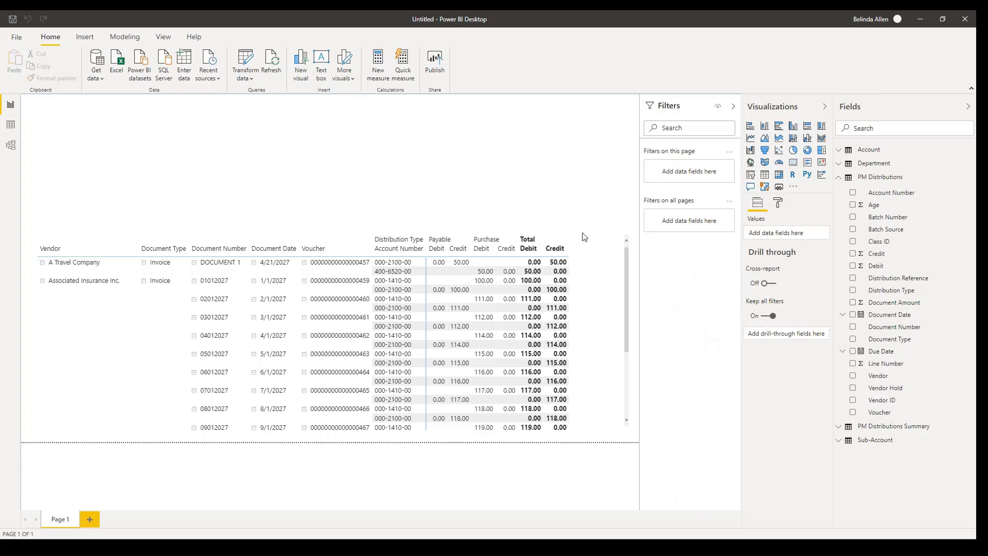
left_click(608, 257)
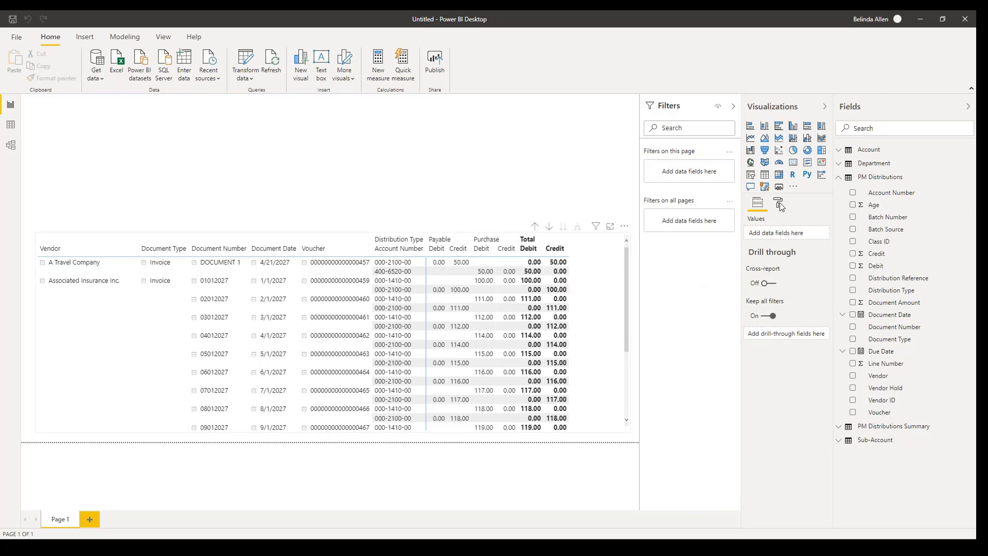
left_click(600, 170)
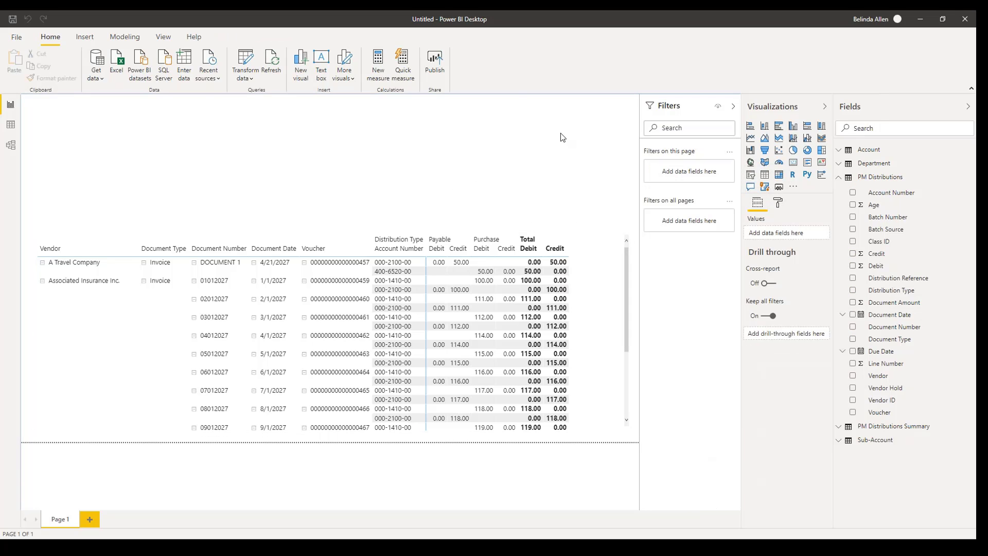
left_click(778, 203)
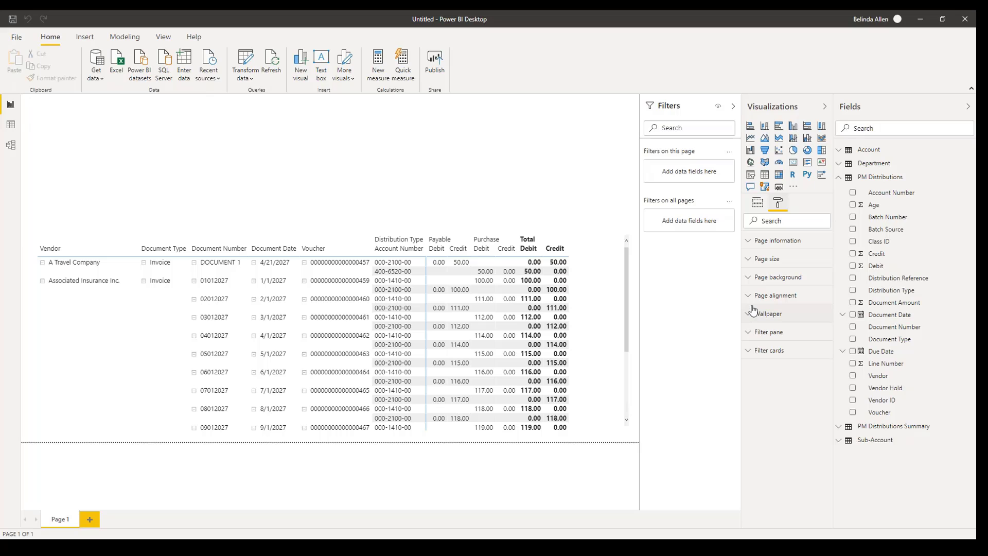
left_click(750, 277)
left_click(765, 308)
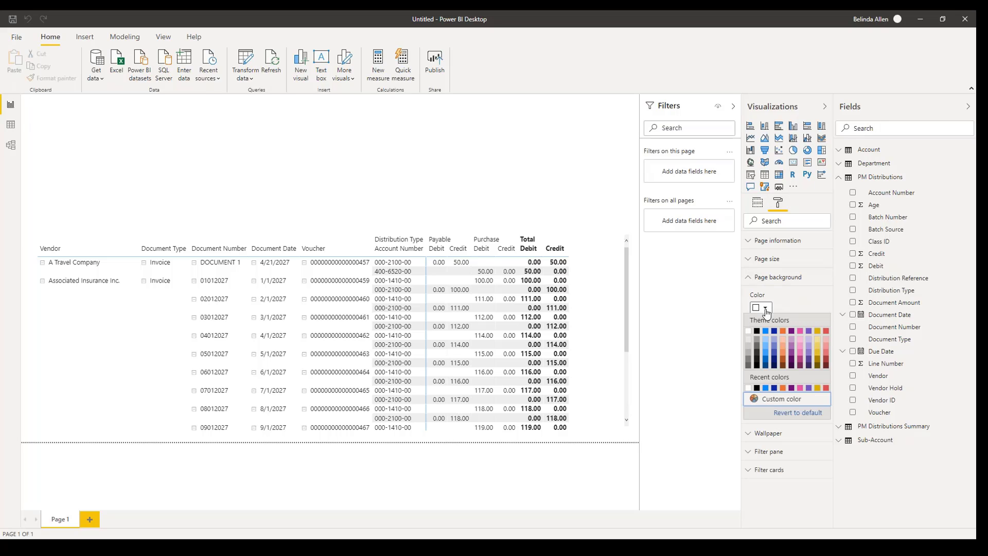
left_click(765, 344)
left_click_drag(819, 344, 818, 344)
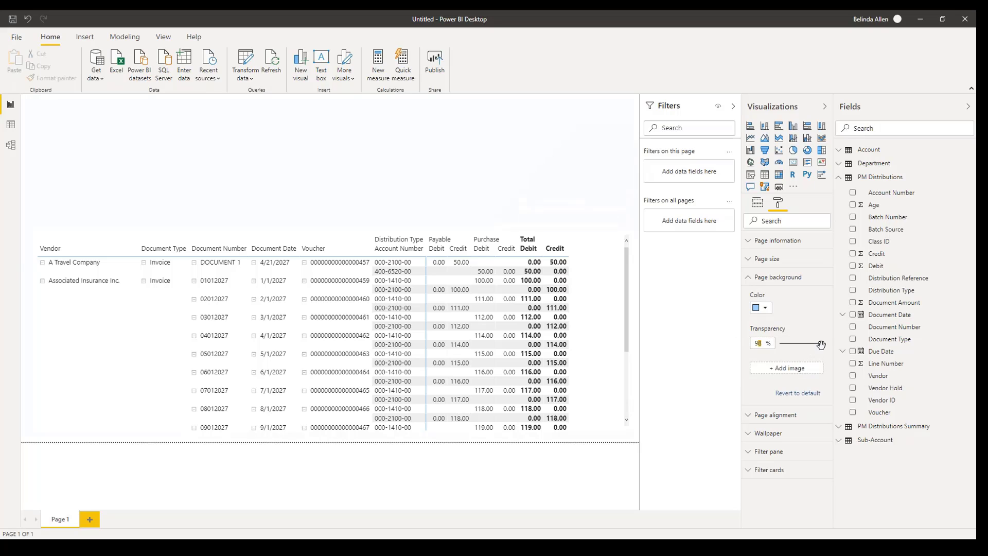
left_click_drag(817, 344, 805, 343)
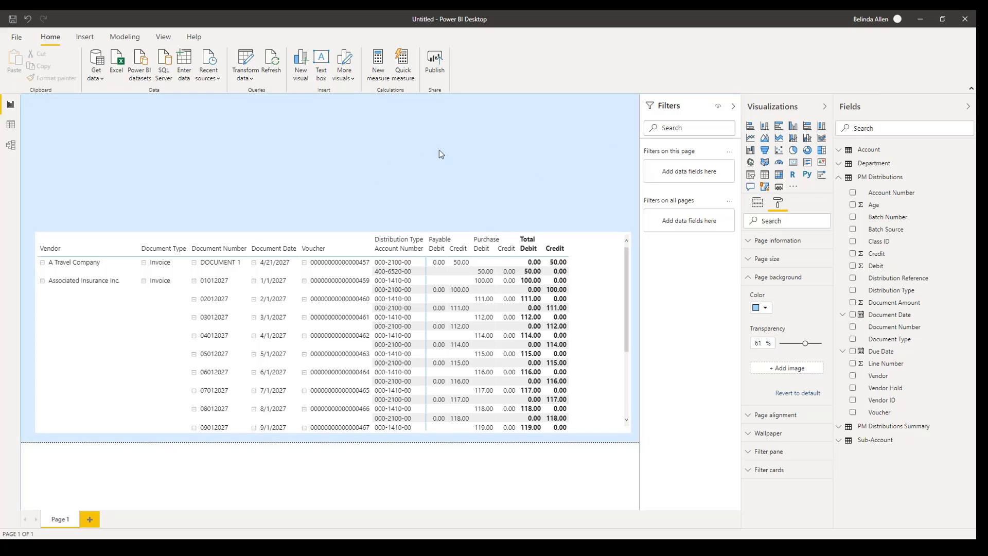
Add a small Batch Number slicer above the matrix's upper-left corner and test it by filtering on INSURANCE2, clearing the selection again.
left_click(750, 174)
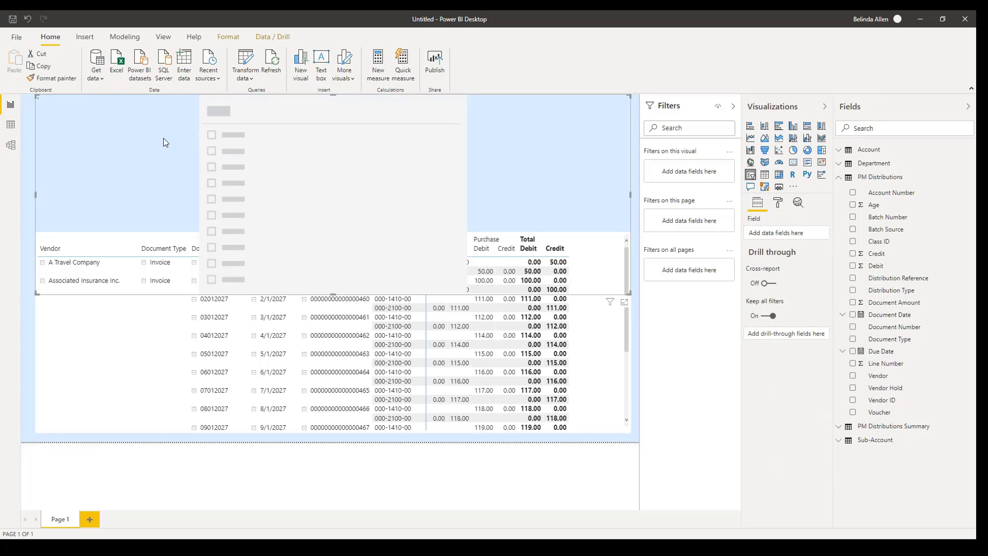
left_click_drag(626, 294, 133, 212)
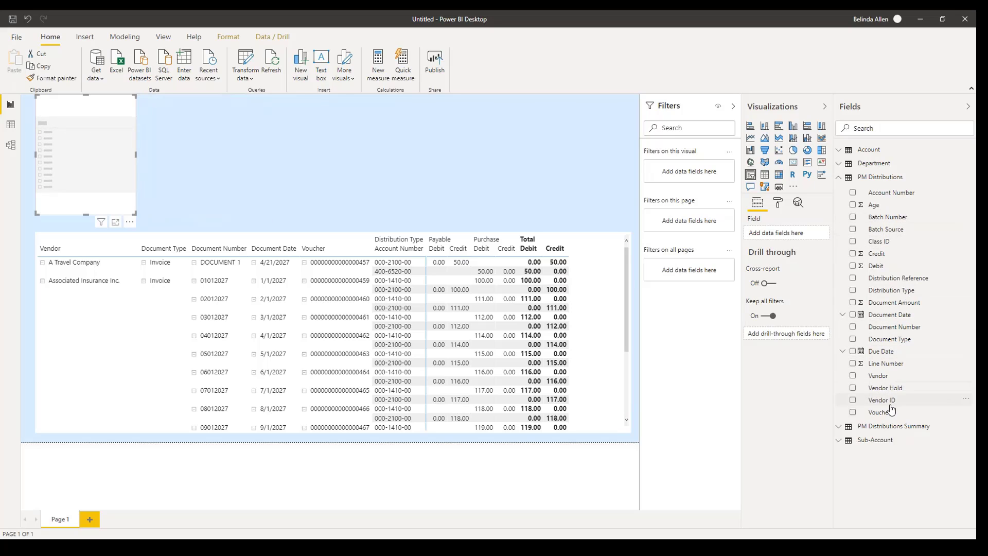
left_click_drag(902, 222, 751, 232)
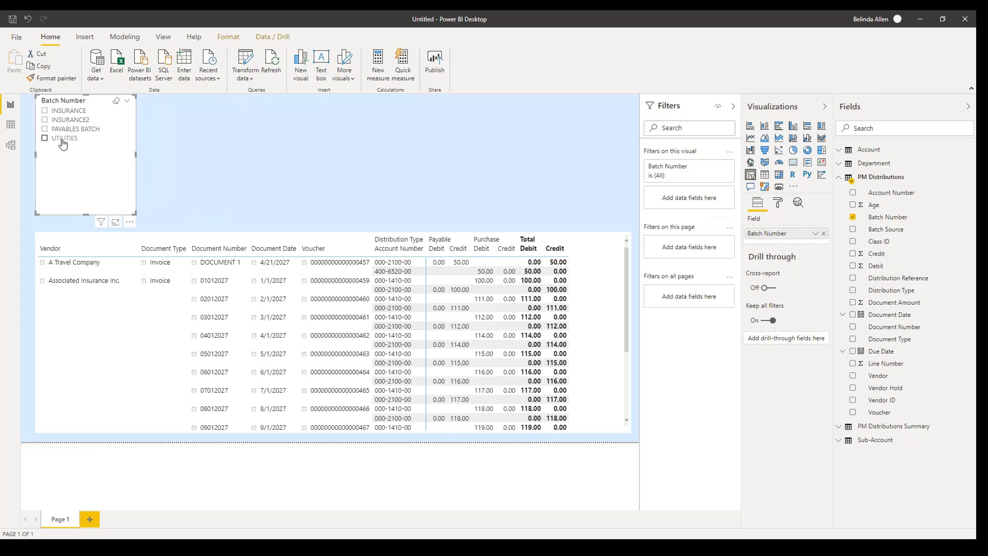
left_click(45, 120)
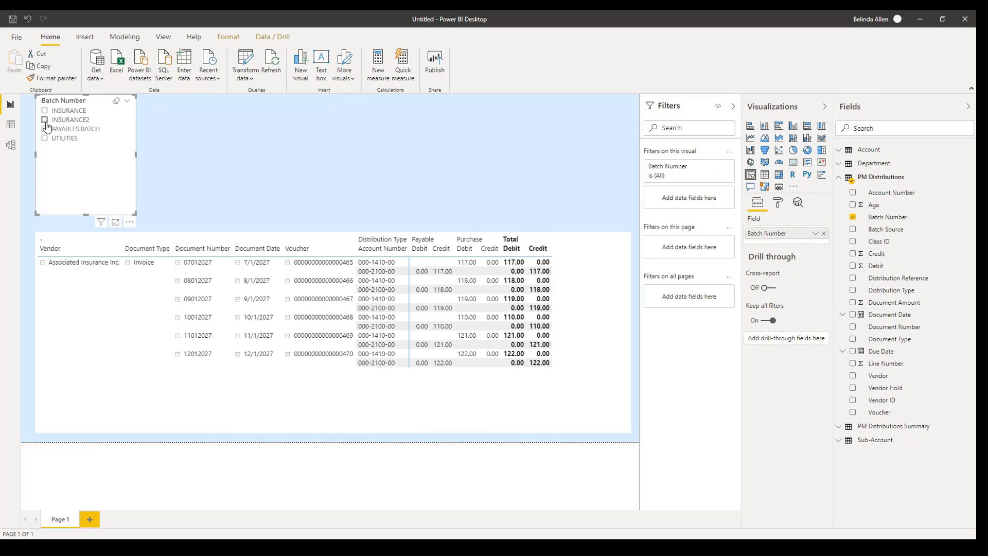
left_click(45, 121)
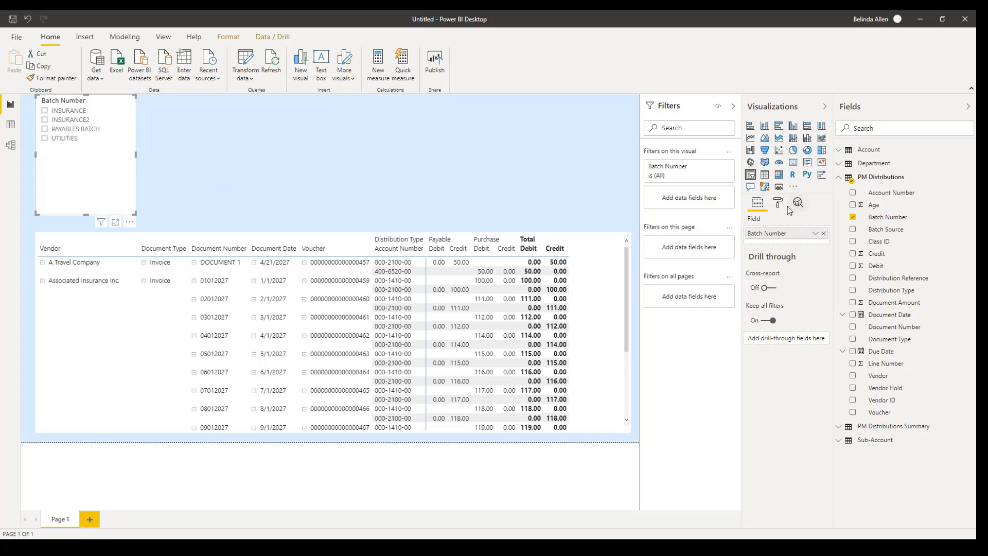
Turn off the column subtotals in the matrix.
left_click(623, 270)
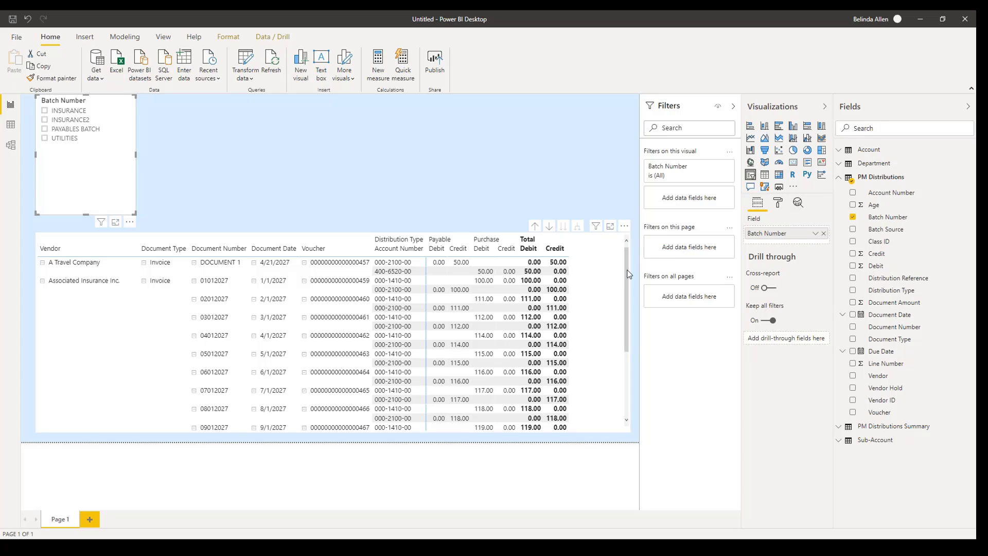
left_click(778, 204)
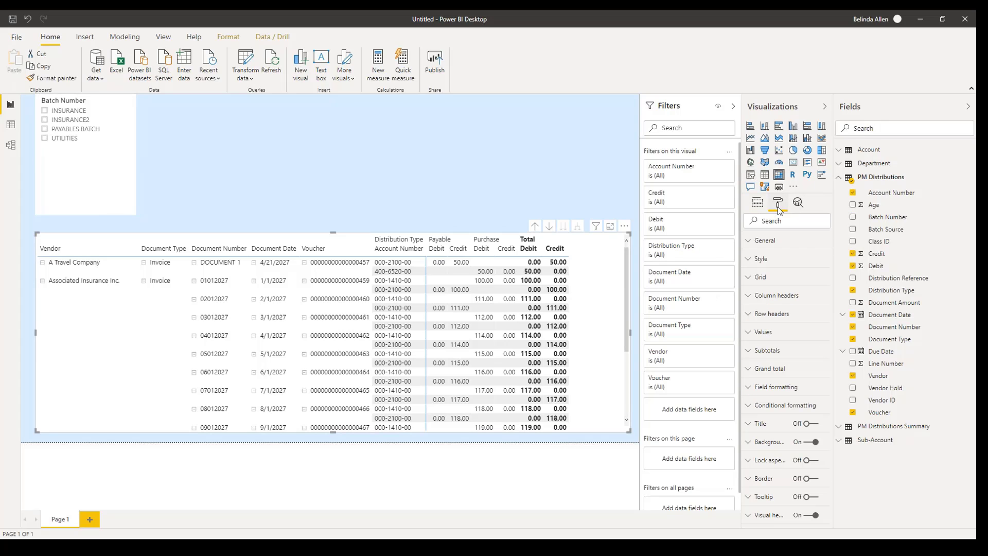
left_click(752, 351)
left_click(772, 419)
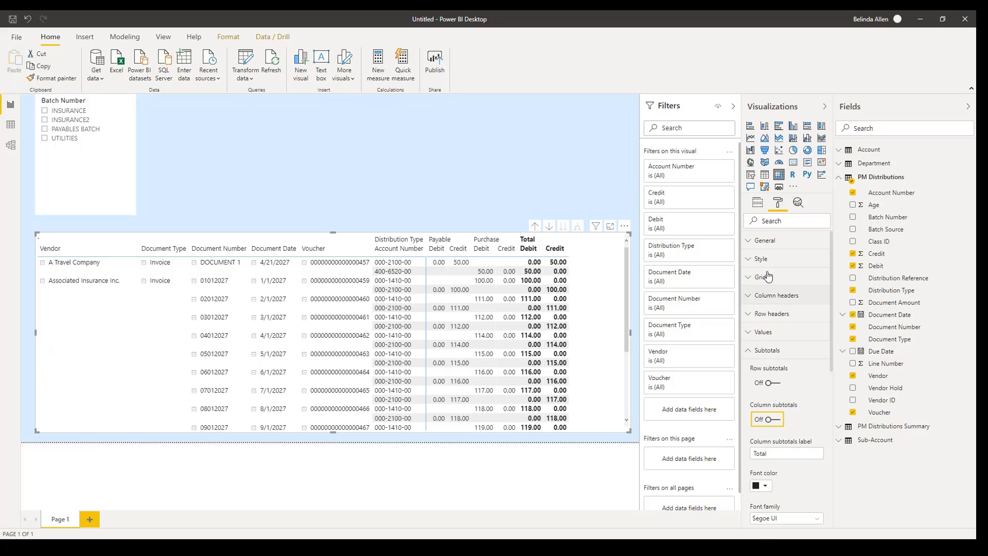
left_click(754, 354)
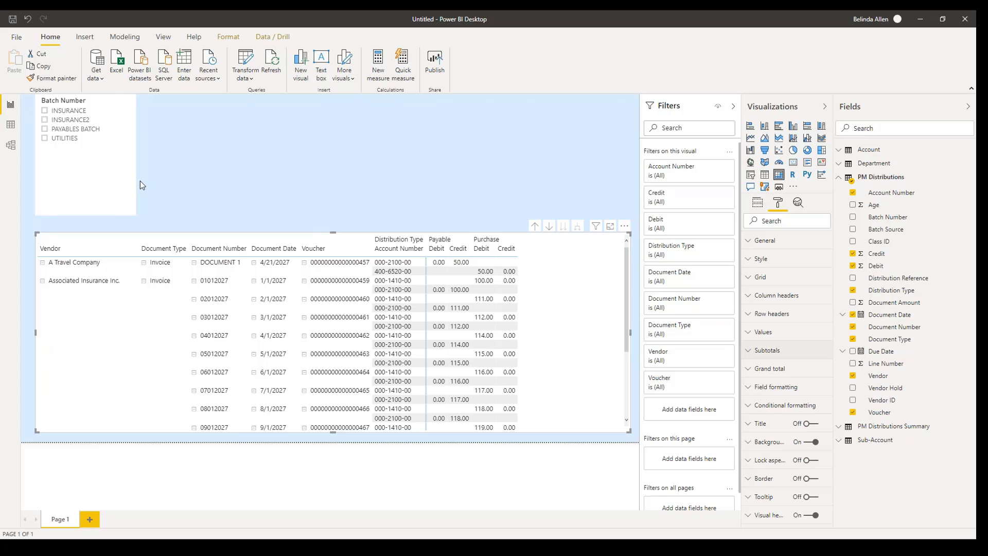
Duplicate the Batch Number slicer and place the copy beside the original, above the matrix.
left_click(89, 187)
key("ctrl+c")
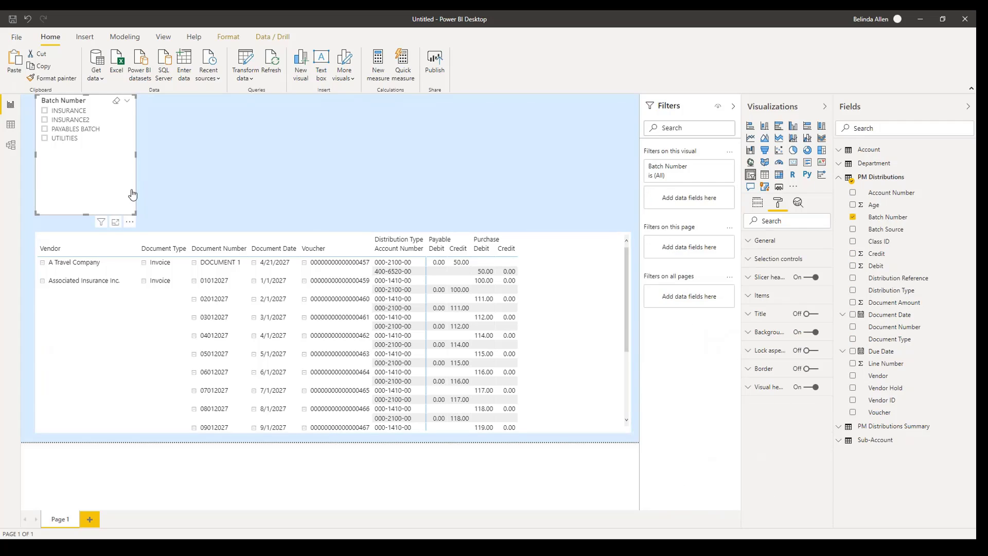
key("ctrl+v")
left_click_drag(73, 142, 203, 141)
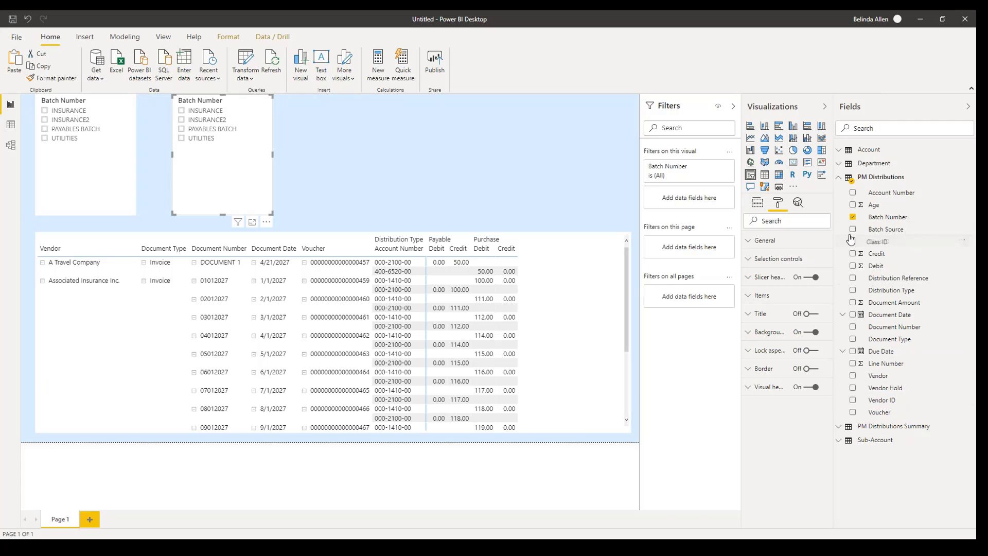
Replace the copied slicer's field with Class ID, and test the slicers by selecting and clearing batch INSURANCE2.
left_click_drag(908, 242, 246, 160)
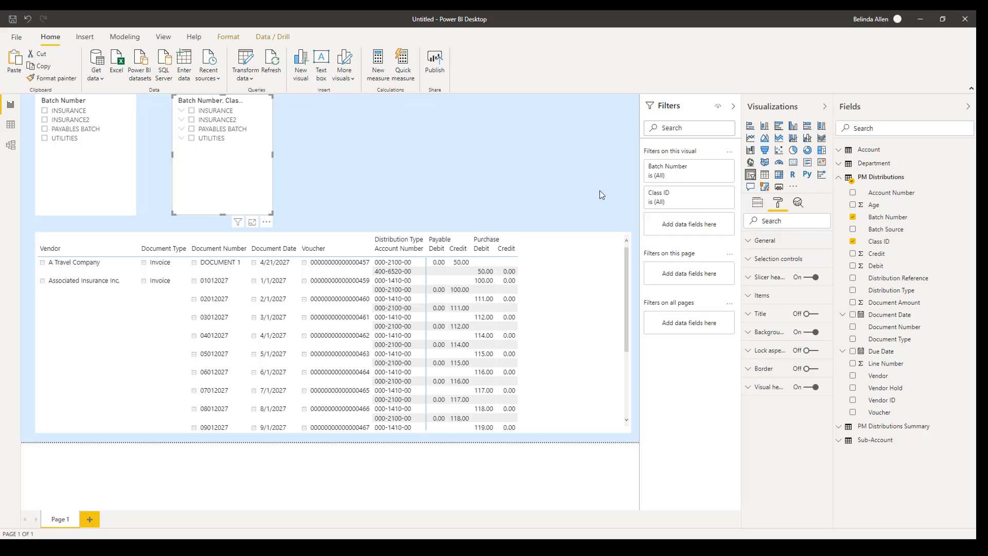
left_click(758, 204)
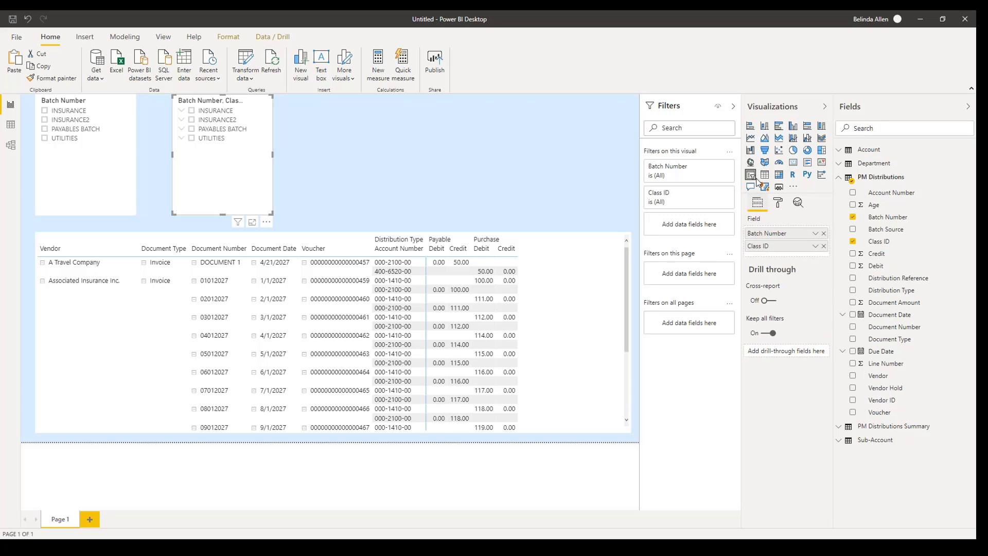
left_click(824, 234)
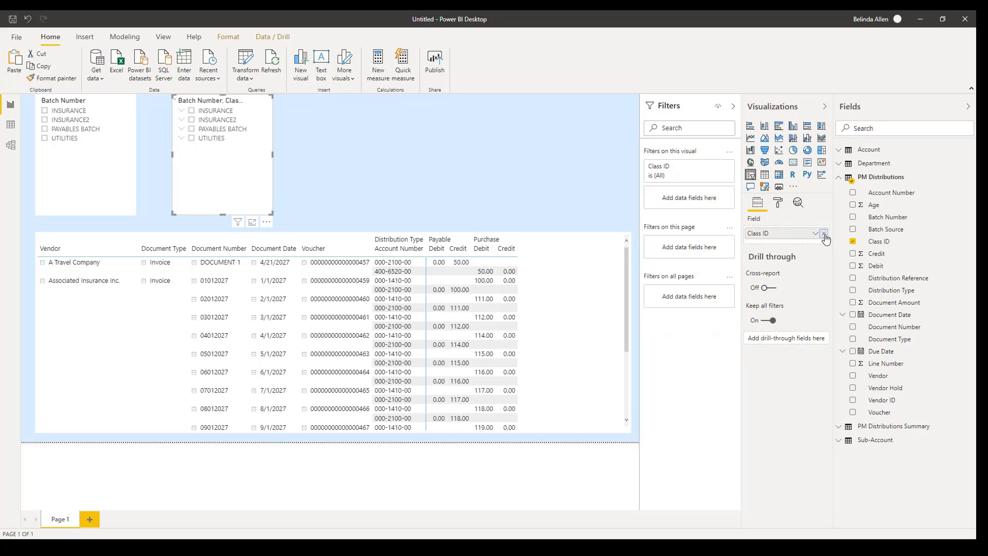
left_click(824, 234)
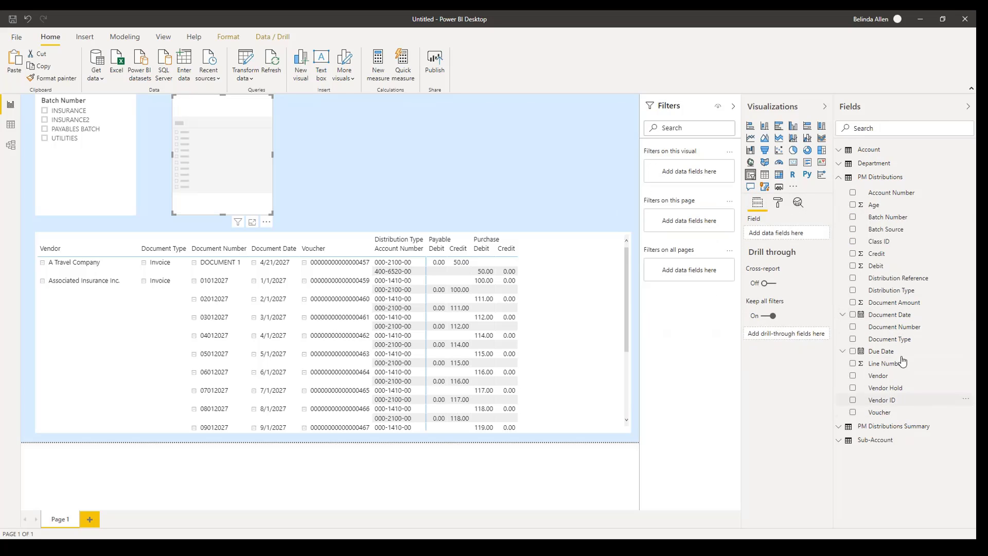
left_click(853, 241)
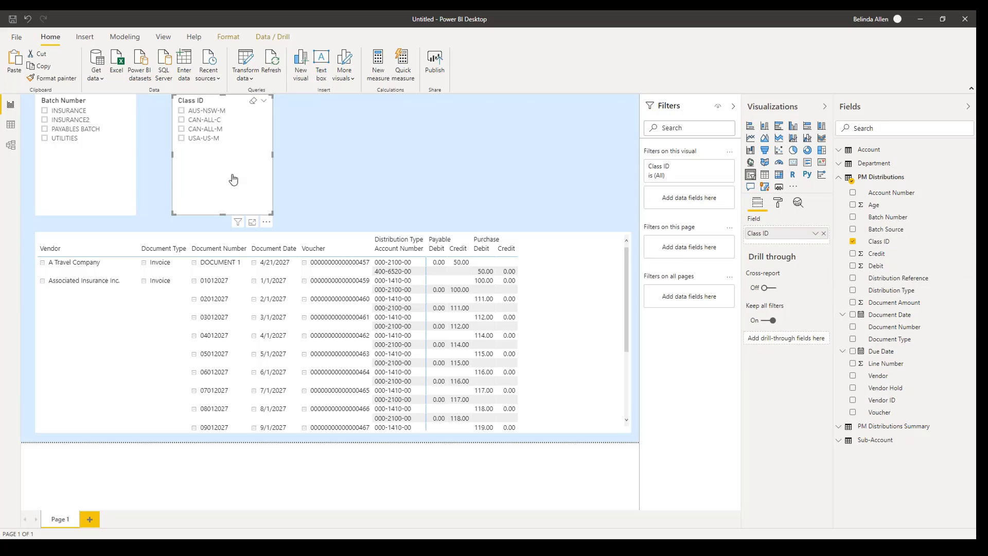
left_click(45, 121)
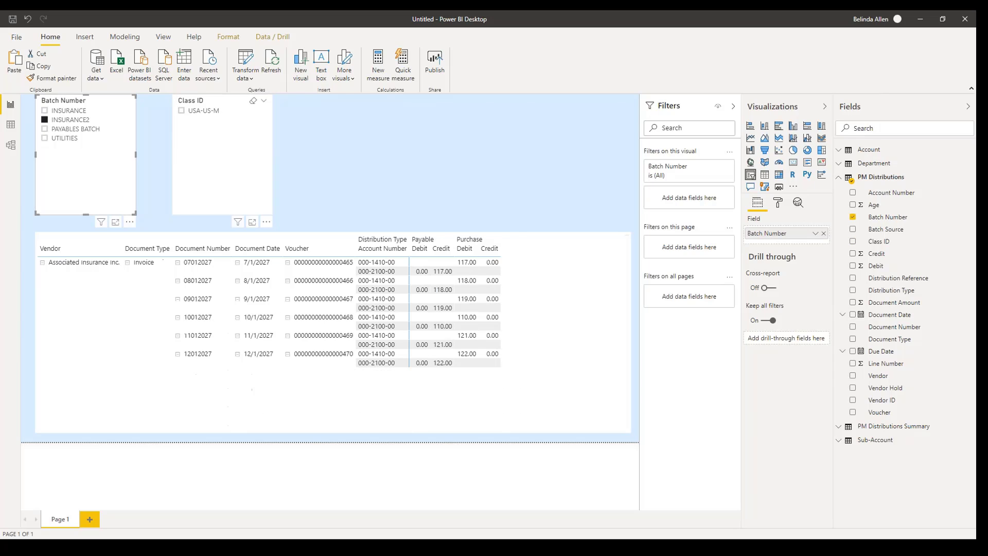
left_click(45, 121)
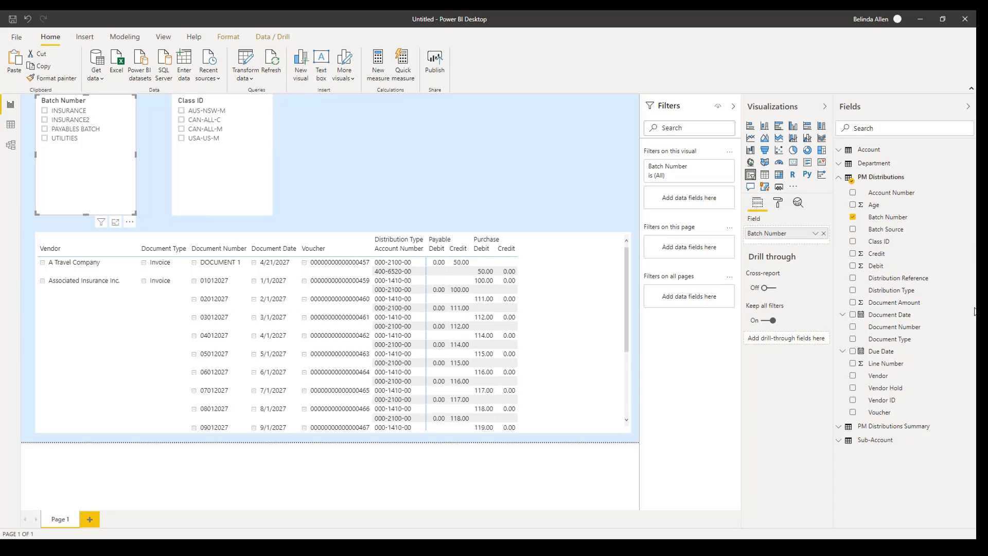
Duplicate the Class ID slicer, place the copy beside it above the matrix, and replace its field with Distribution Type.
left_click(230, 185)
key("ctrl+c")
key("ctrl+v")
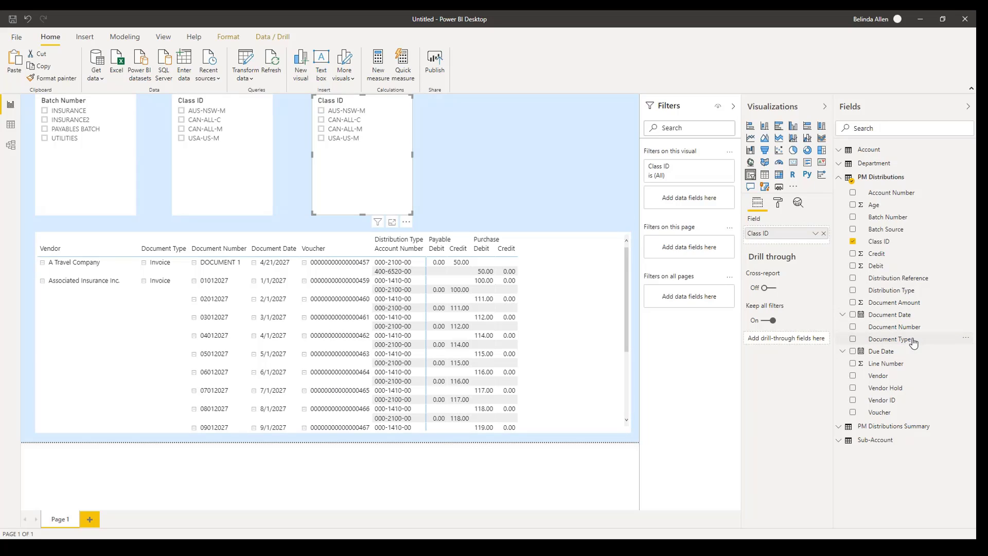
left_click_drag(890, 290, 811, 242)
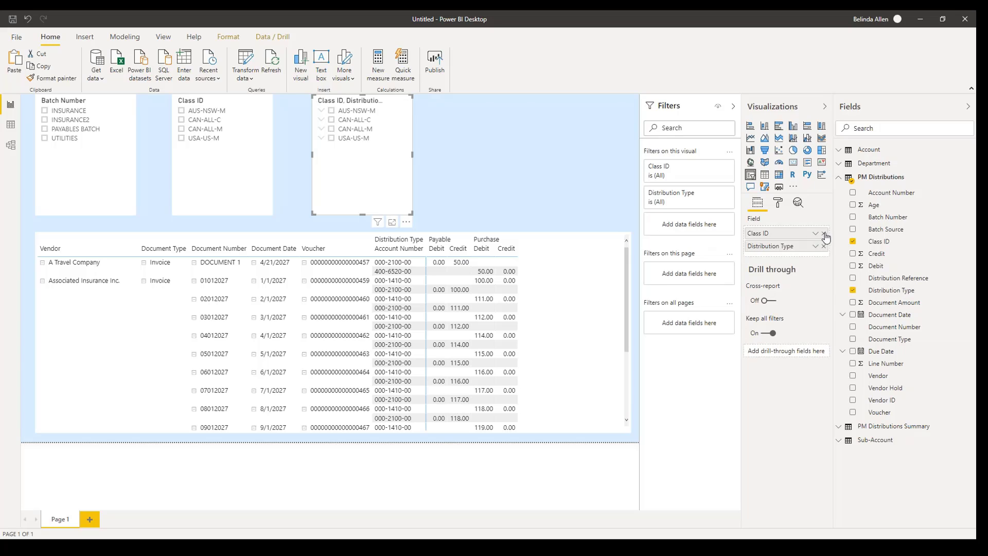
left_click(824, 234)
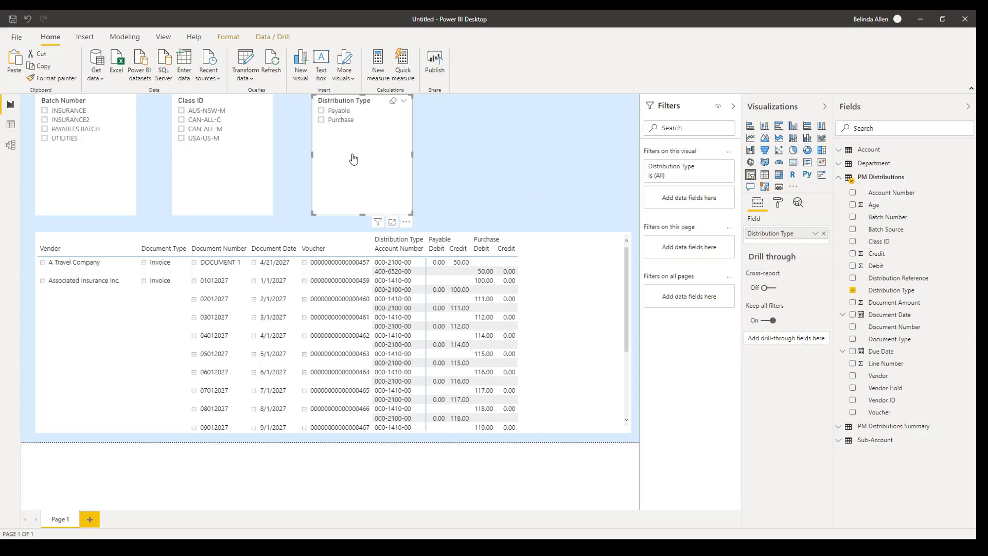
left_click(550, 175)
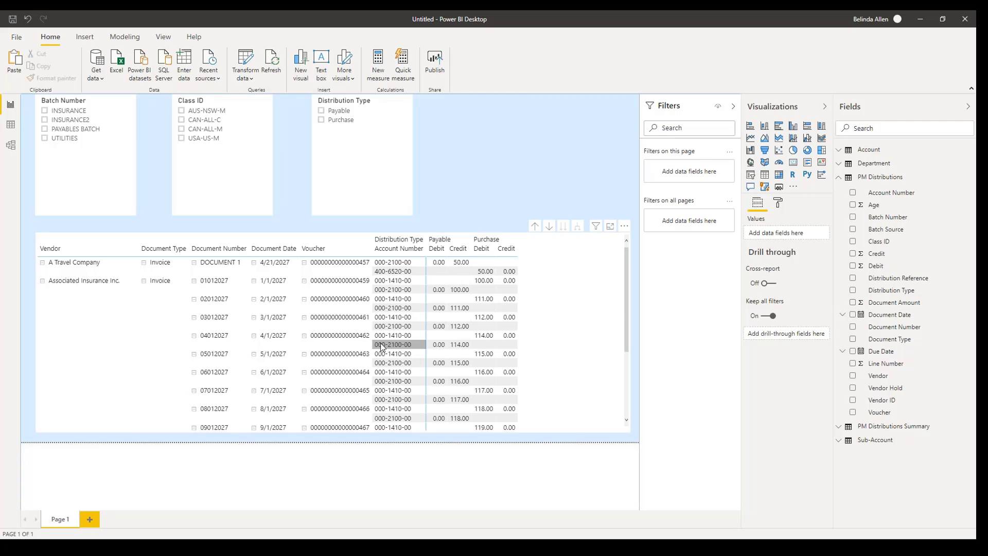
Duplicate the Distribution Type slicer, place the copy beside it, and replace its field with Department from the Department table.
left_click(363, 173)
key("ctrl+c")
key("ctrl+v")
left_click_drag(370, 159, 514, 169)
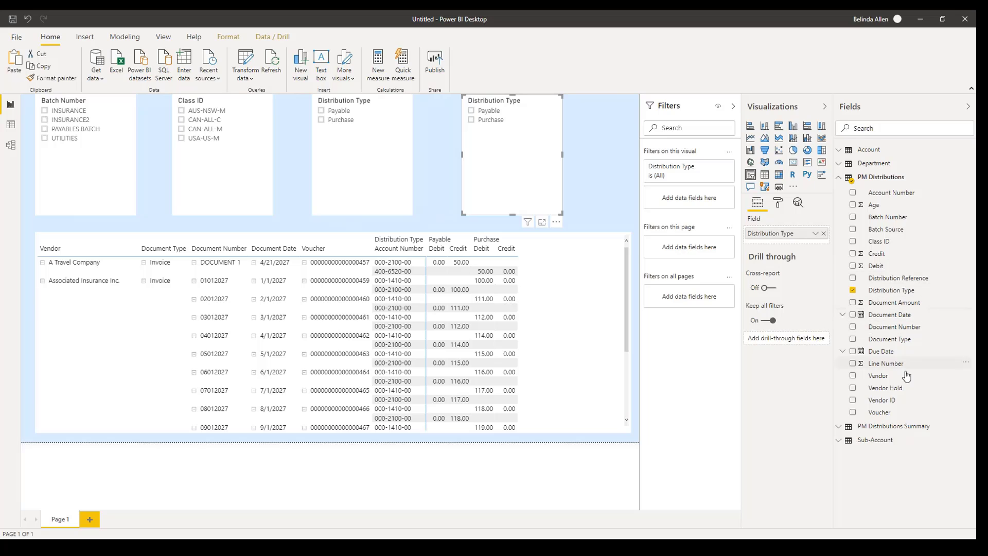
left_click(840, 165)
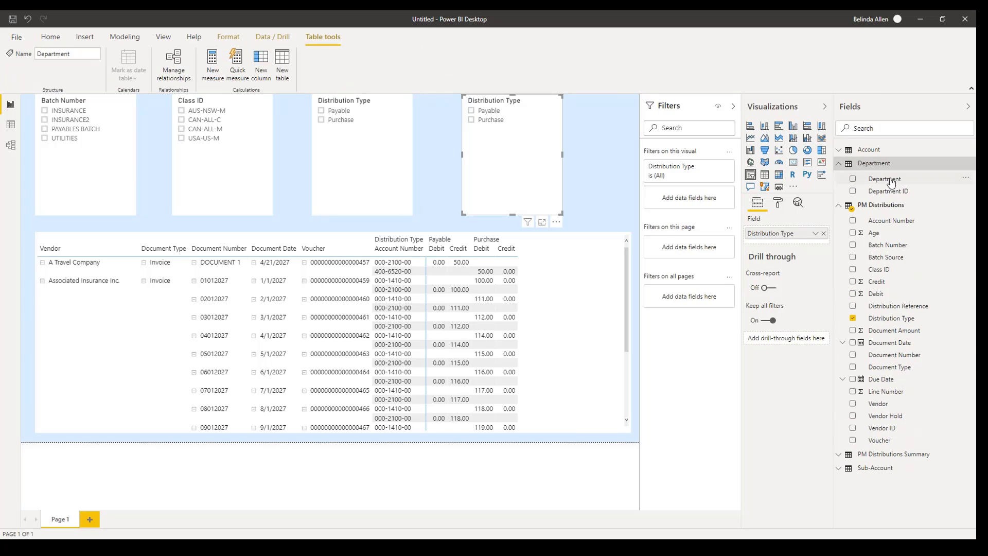
left_click_drag(884, 179, 830, 234)
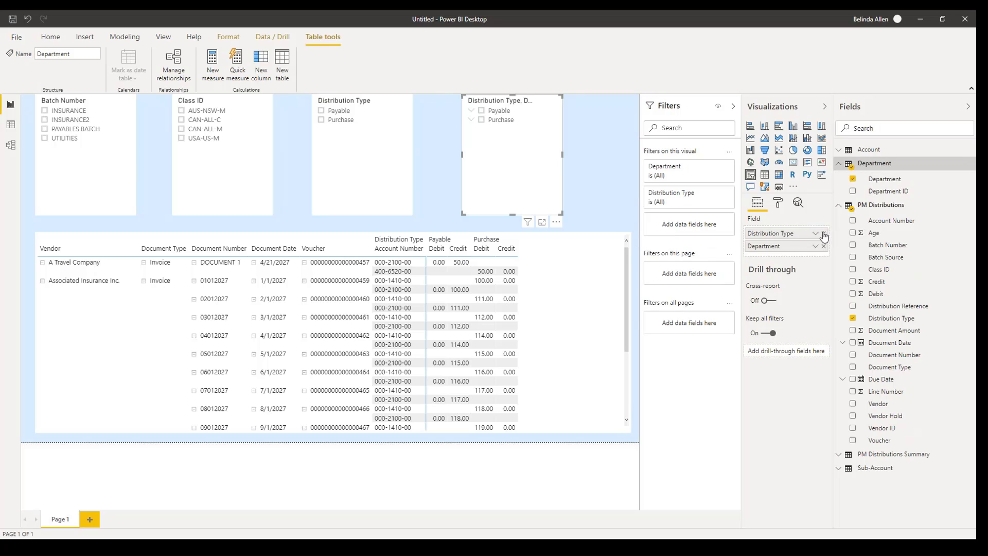
left_click(823, 234)
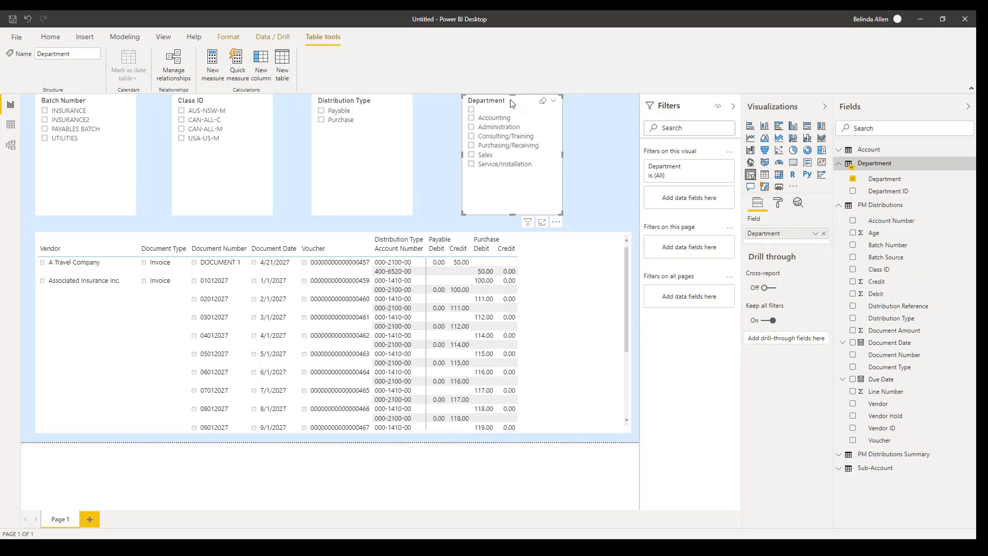
Move the Class ID, Distribution Type and Department slicers closer together so the row above the matrix is evenly spaced.
left_click_drag(511, 99, 474, 100)
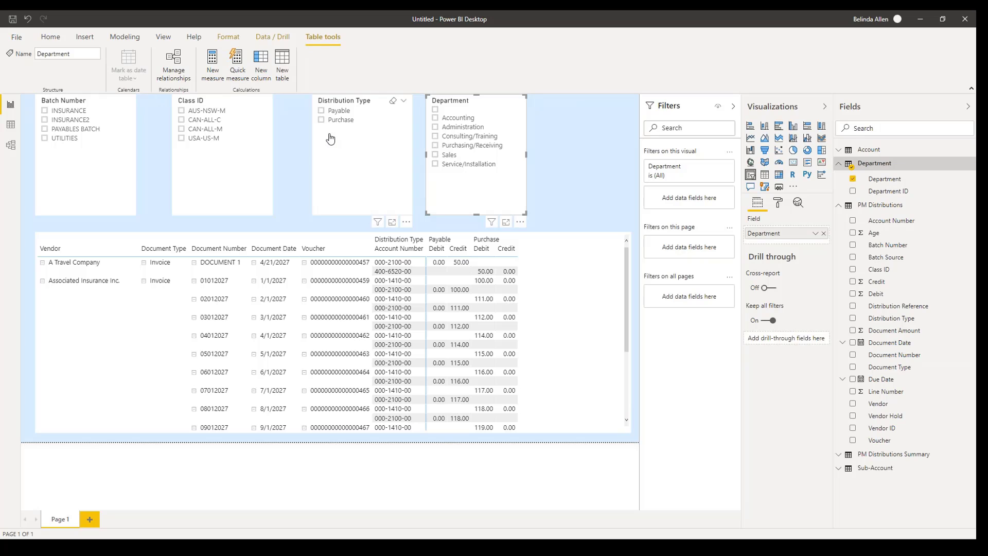
left_click_drag(330, 139, 310, 138)
left_click_drag(216, 150, 198, 150)
mouse_move(319, 172)
left_mouse_down()
mouse_move(311, 170)
mouse_move(319, 170)
left_mouse_up()
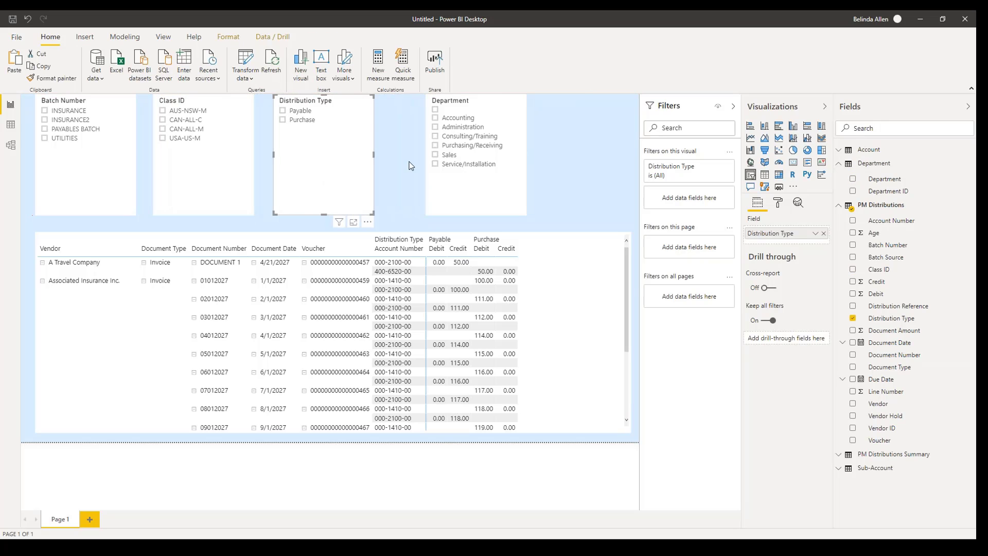
left_click_drag(448, 201, 415, 201)
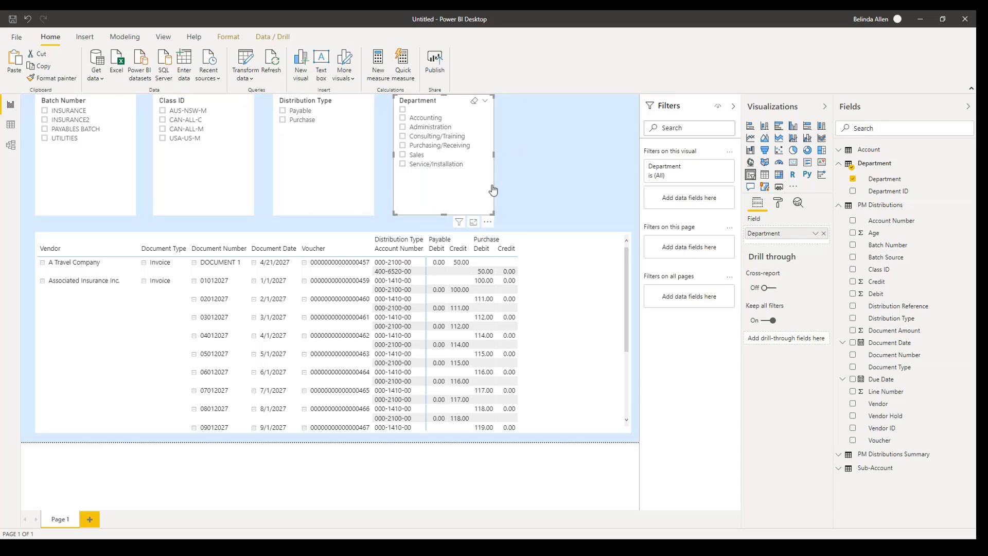
Duplicate the Department slicer, replace the copy's field with Account Number, and filter the matrix by the second listed account.
key("ctrl+c")
key("ctrl+v")
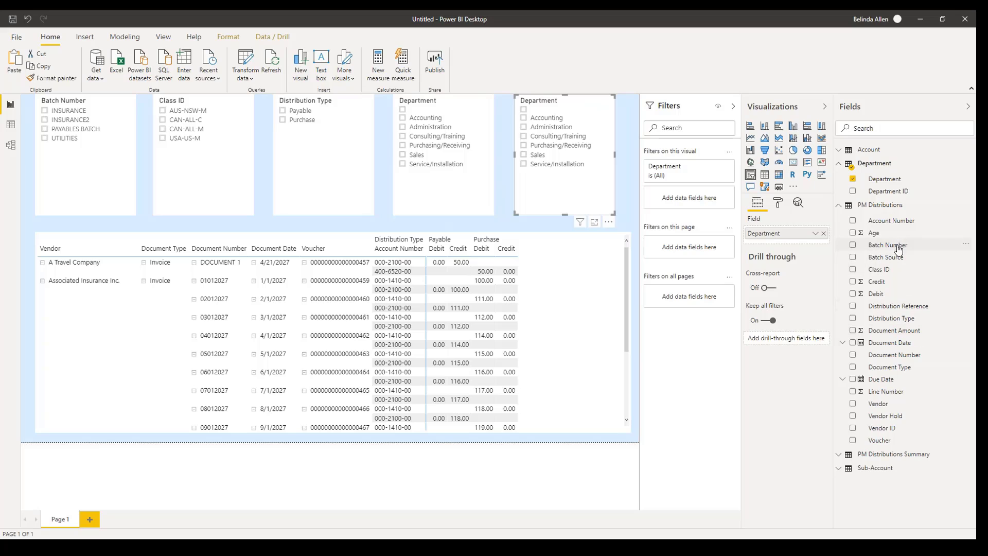
left_click_drag(898, 225, 787, 242)
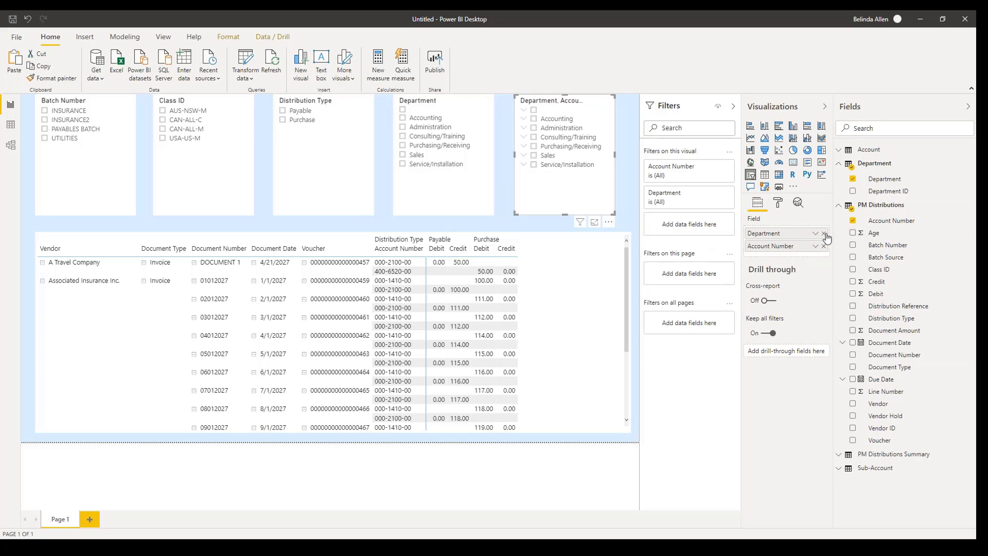
left_click(823, 233)
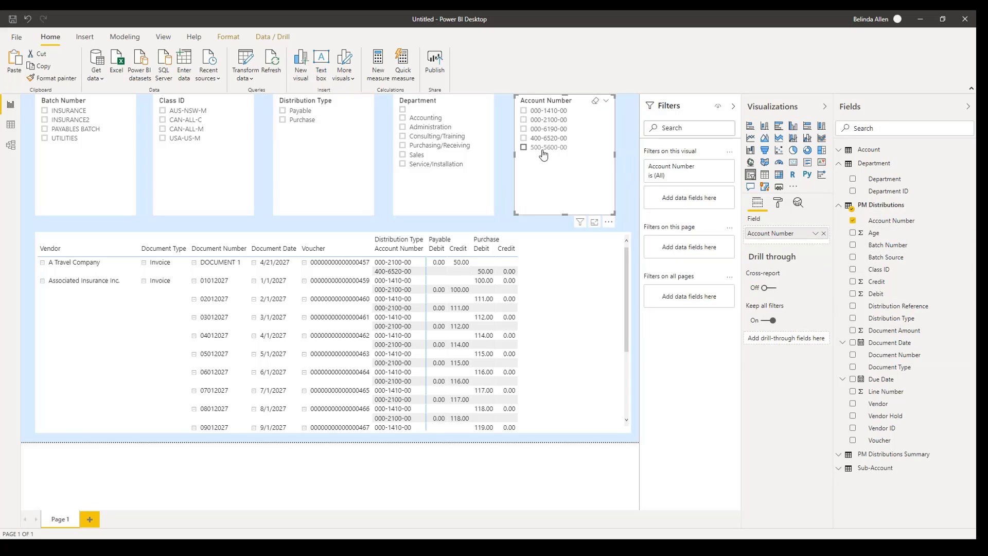
left_click(524, 123)
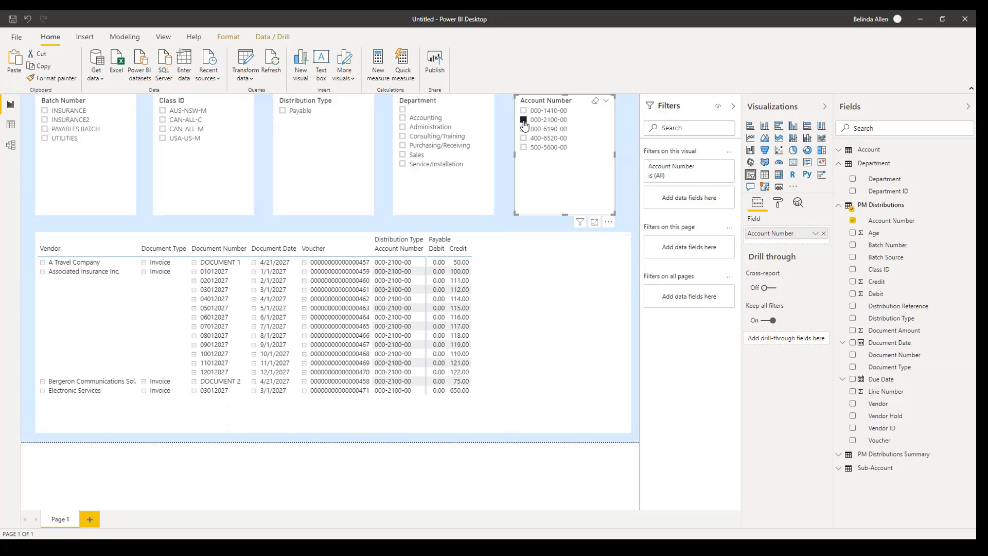